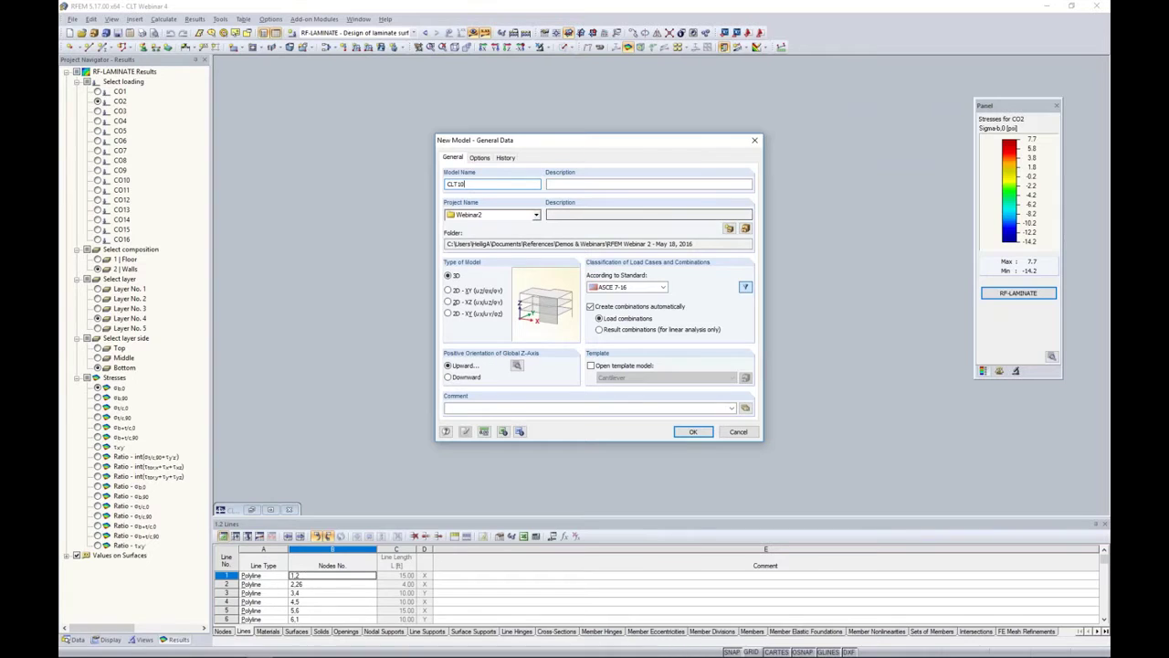
Create the 3D model CLT10 with load cases classified to ASCE 7-16 and load combinations created automatically.
left_click(664, 288)
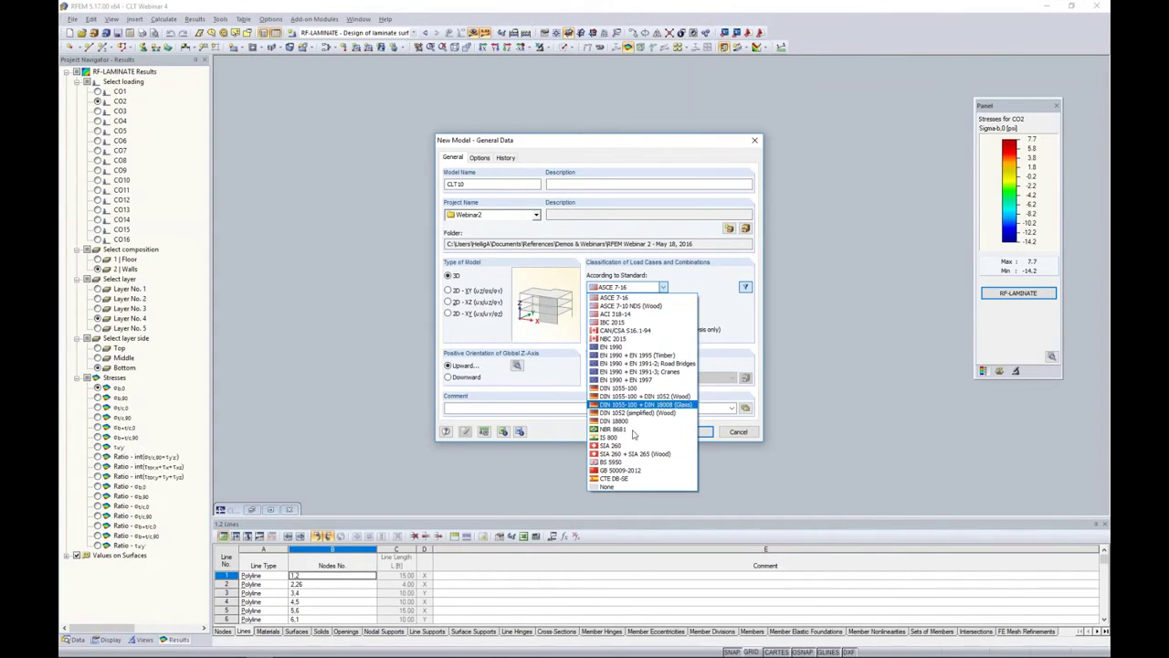
left_click(716, 292)
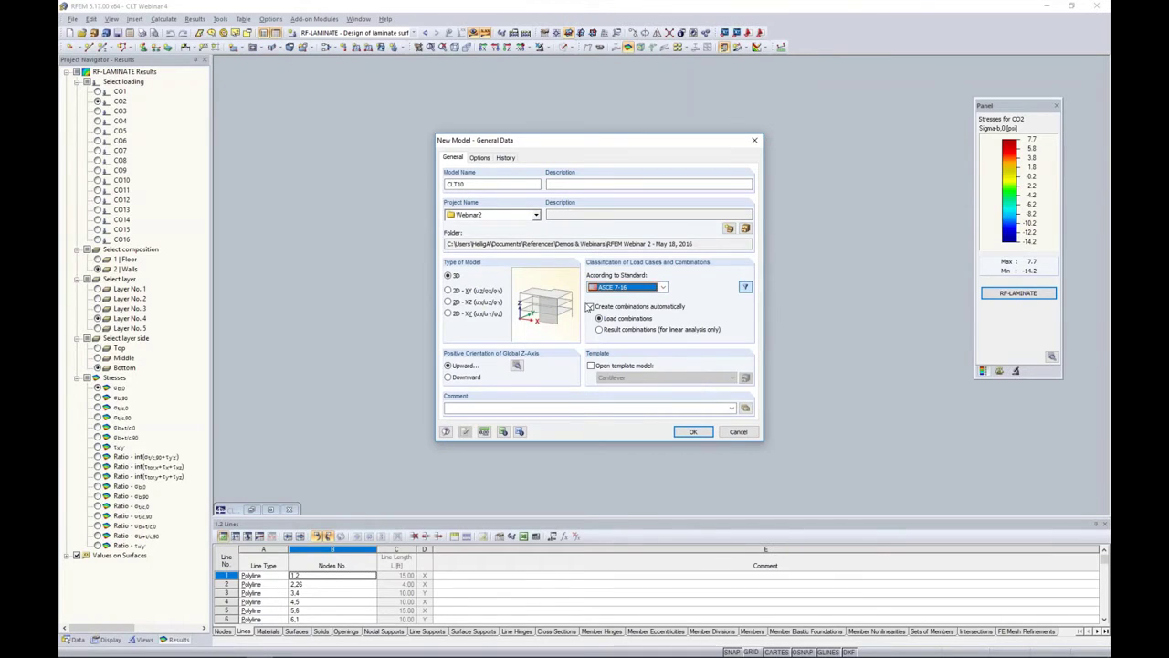
left_click(591, 307)
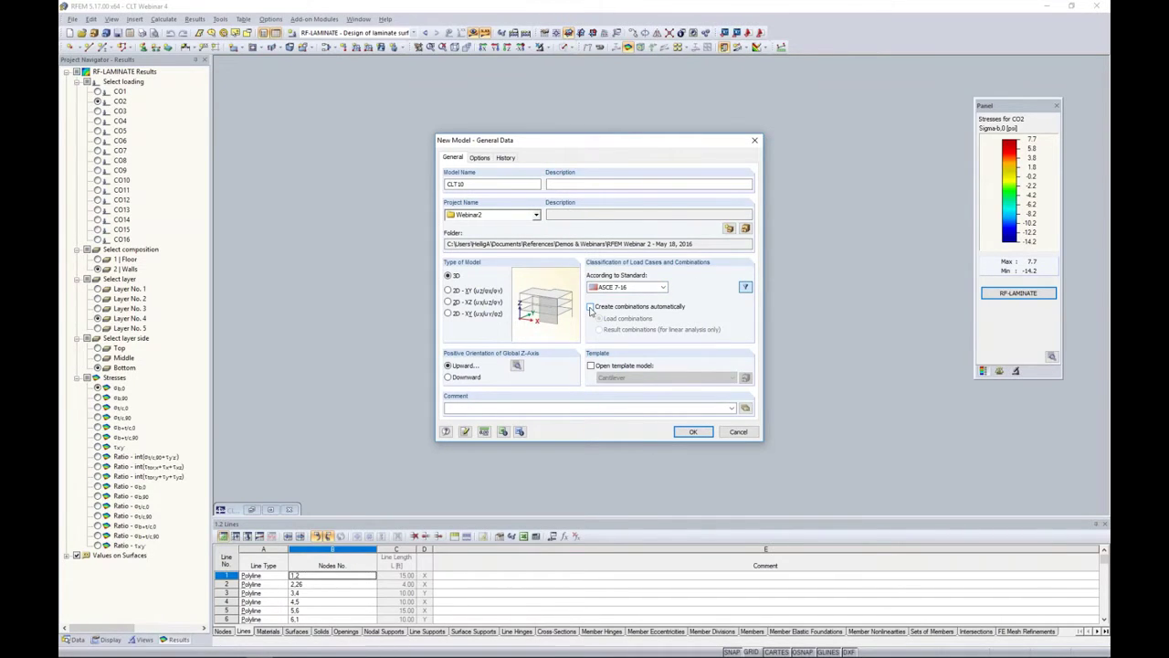
left_click(590, 307)
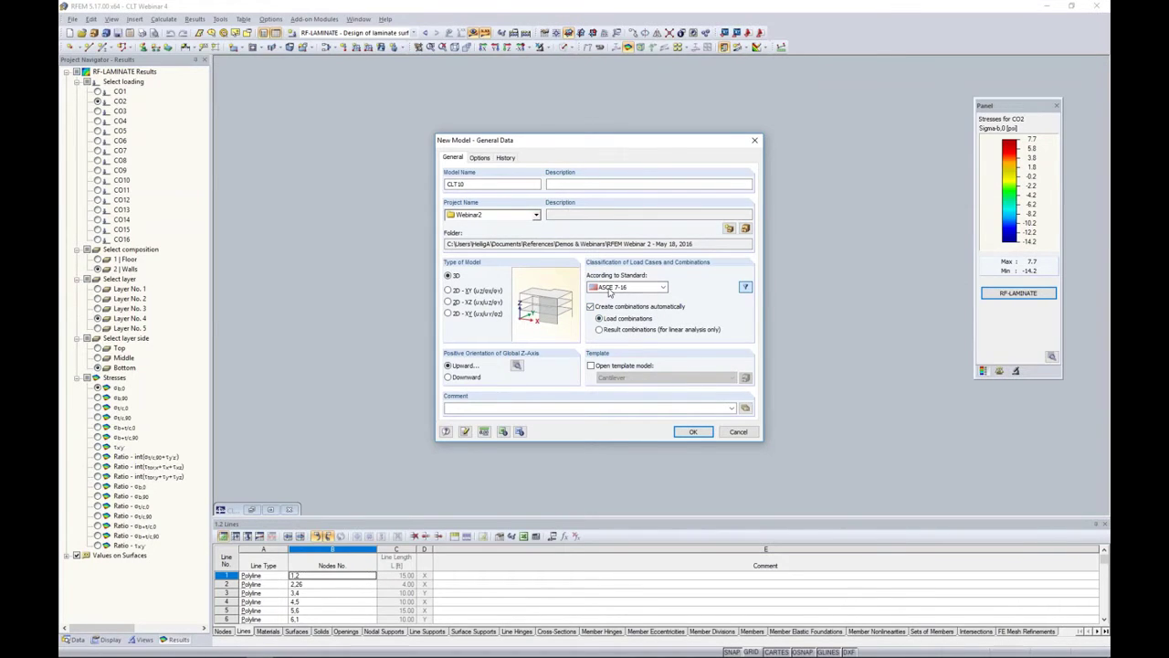
left_click(694, 432)
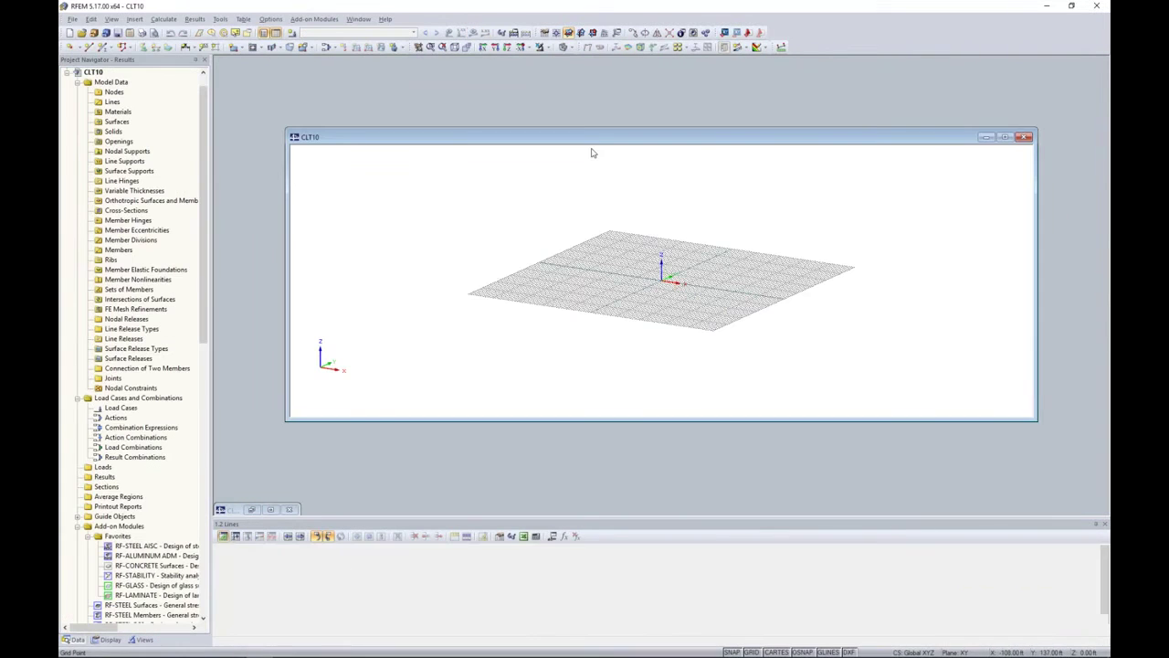
Examine the empty workspace, the input table and the navigator's model data, load case and add-on module entries.
scroll(603, 265, "up", 5)
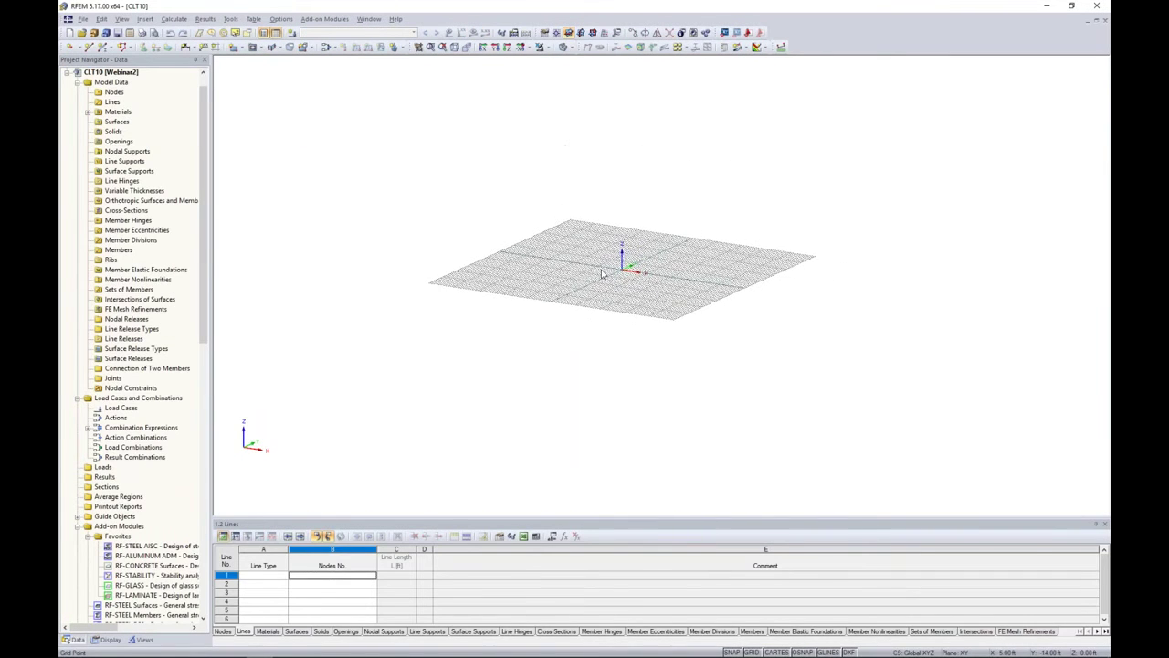
middle_click_drag(639, 281, 612, 301)
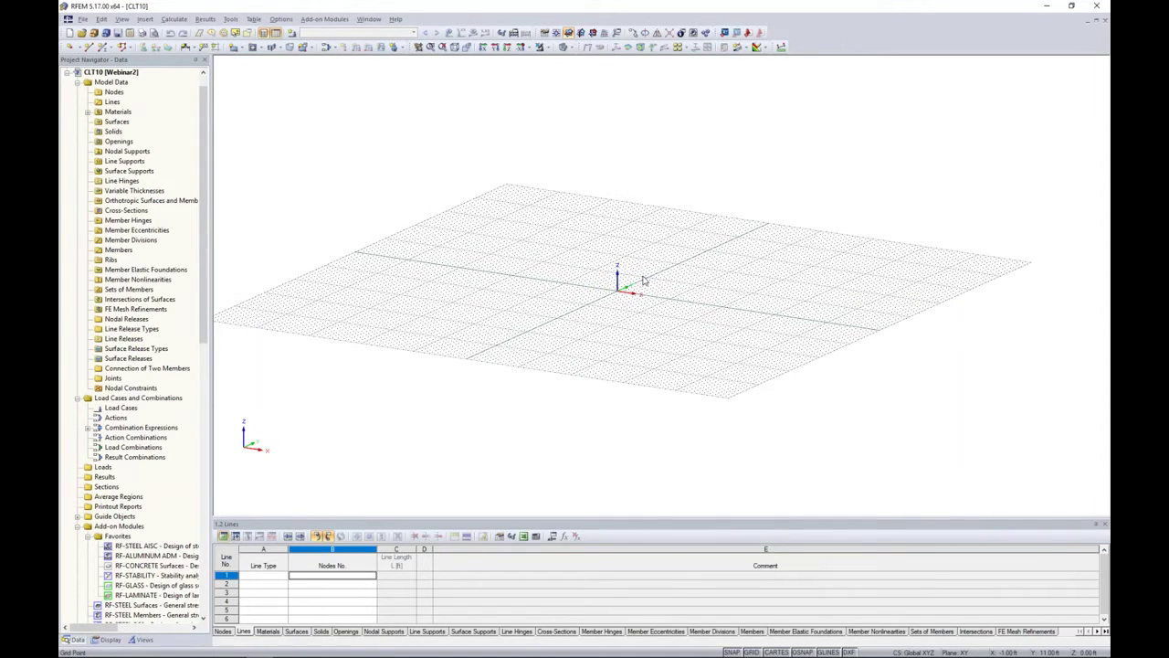
left_click_drag(621, 518, 604, 407)
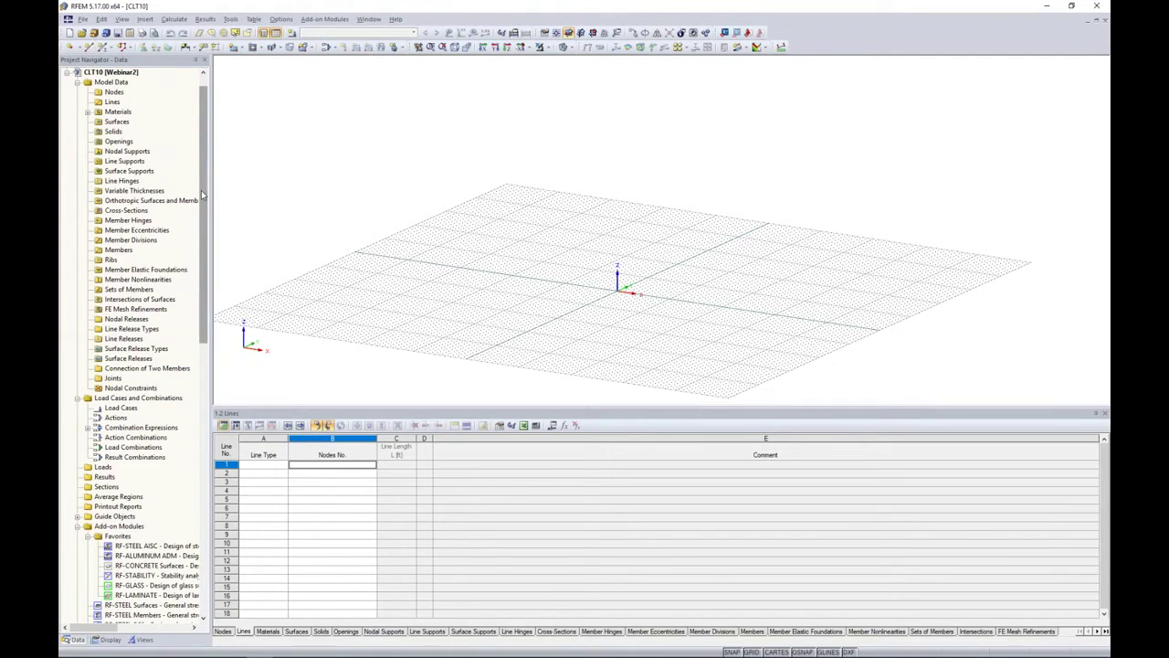
scroll(190, 288, "down", 7)
scroll(190, 289, "down", 2)
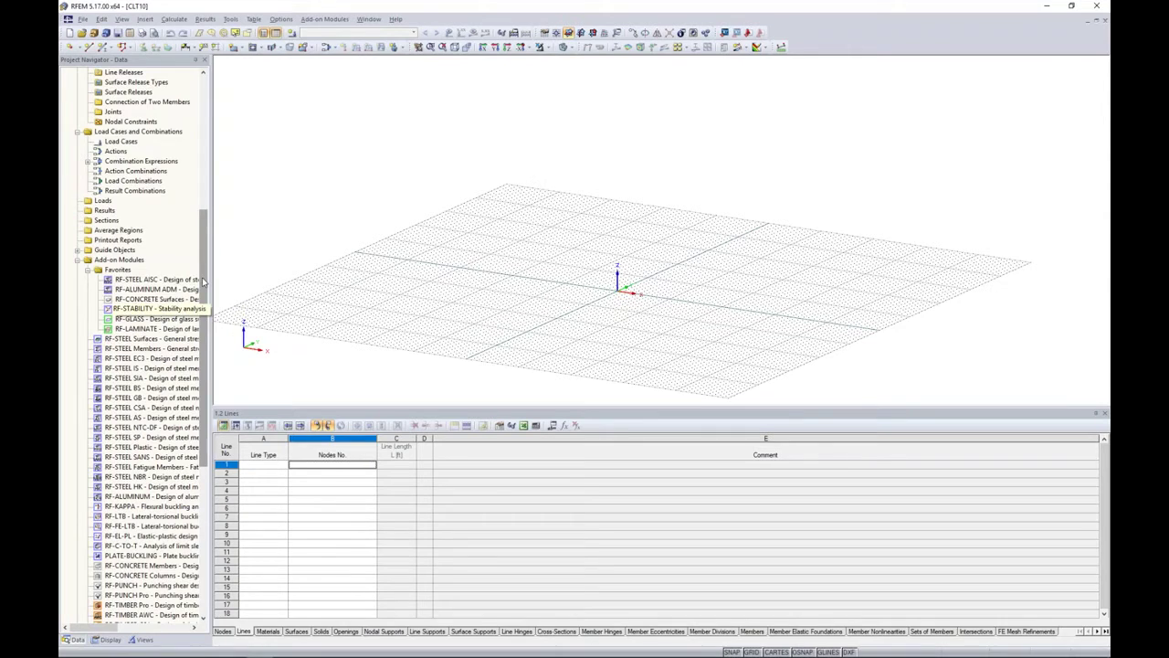
scroll(204, 231, "up", 3)
scroll(205, 231, "up", 6)
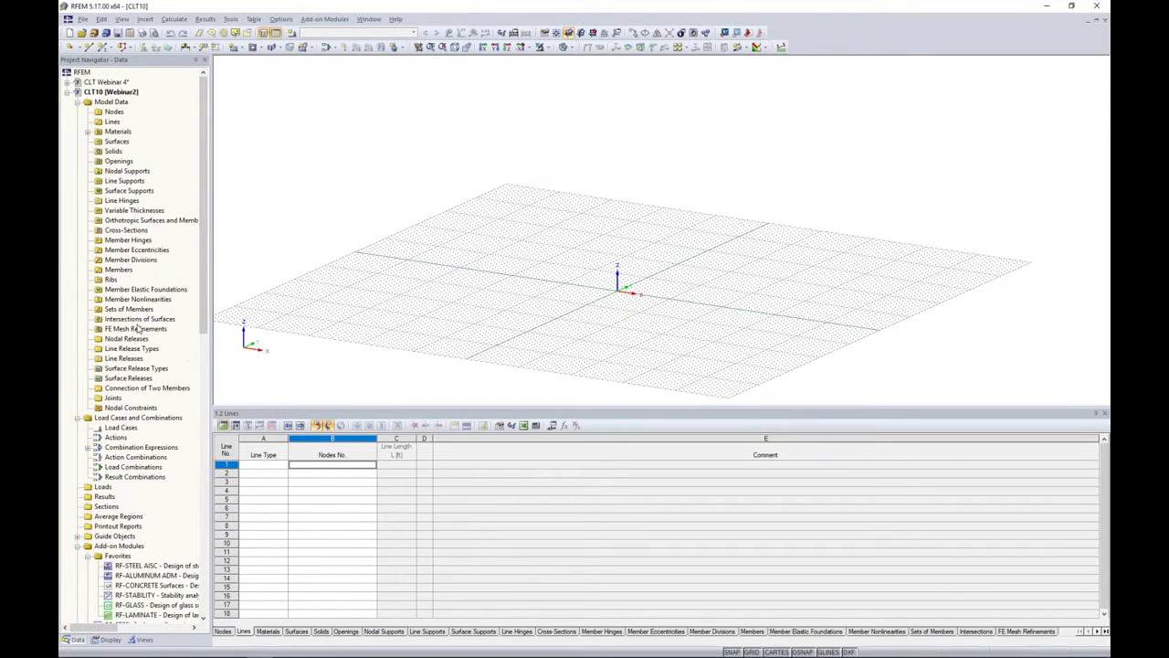
Draw a 15 ft line along the X-axis starting at the origin.
left_click_drag(513, 411, 525, 482)
middle_click_drag(545, 347, 793, 374, "ctrl")
middle_click_drag(721, 319, 537, 349)
scroll(608, 319, "up", 8)
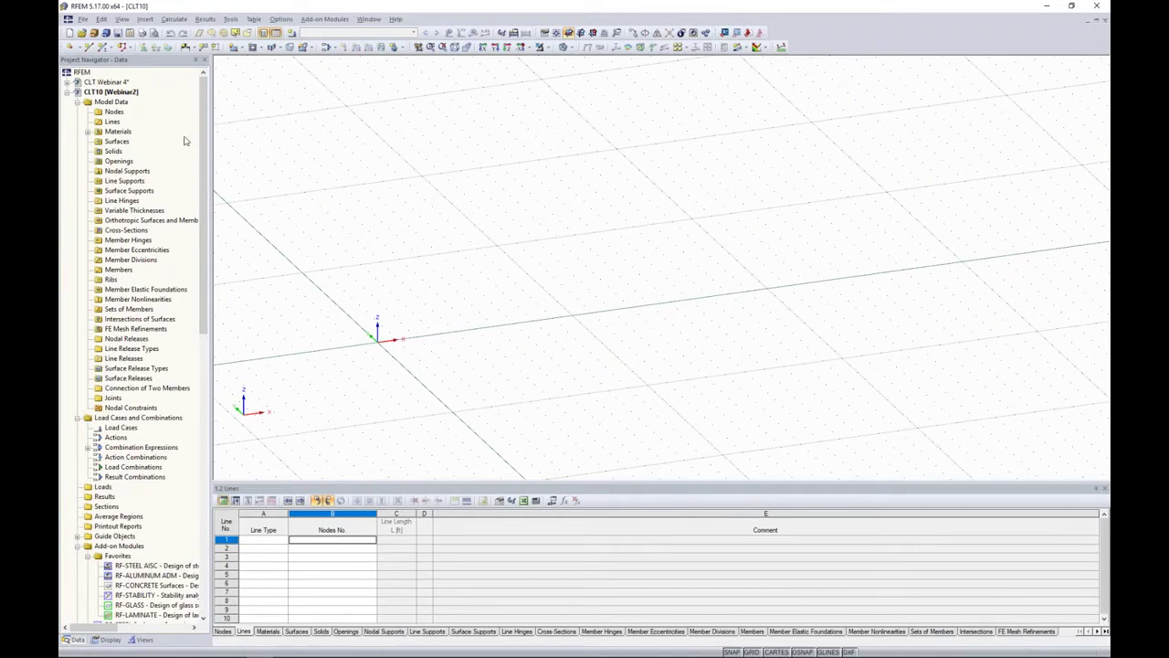
left_click(88, 46)
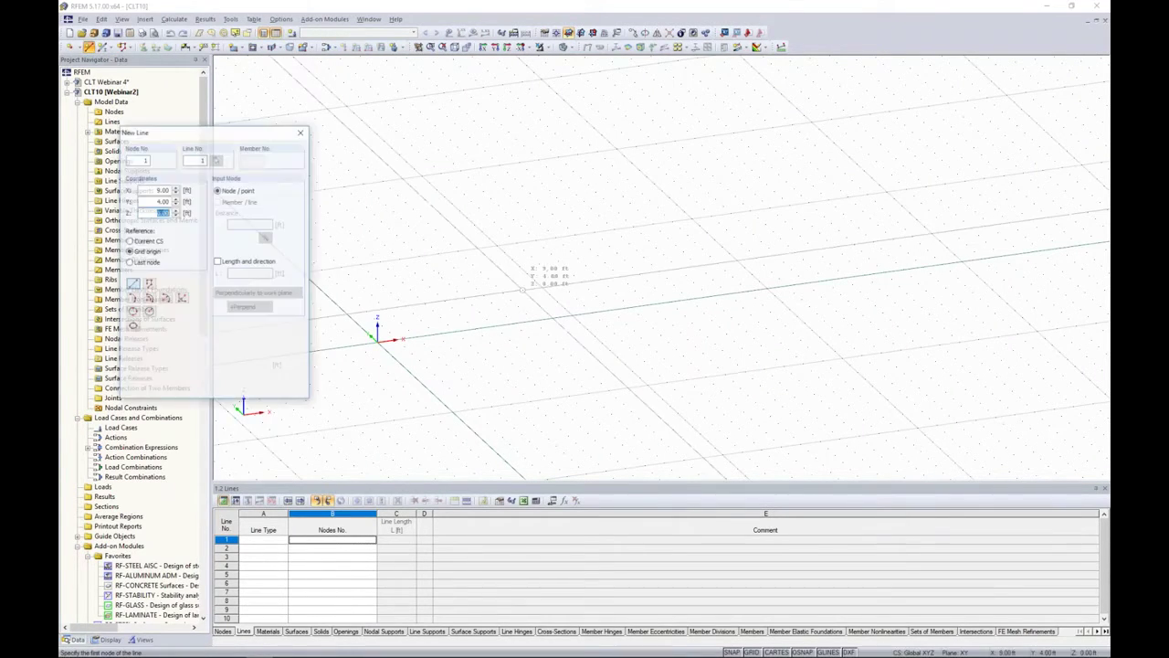
middle_click_drag(518, 290, 619, 263)
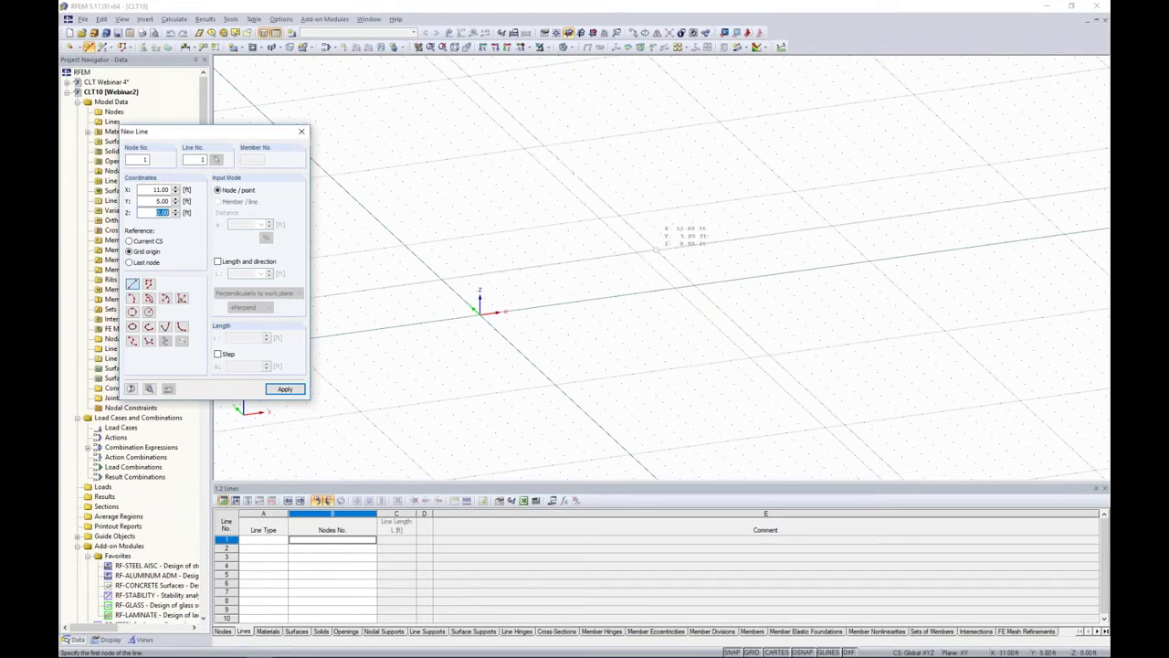
left_click(478, 307)
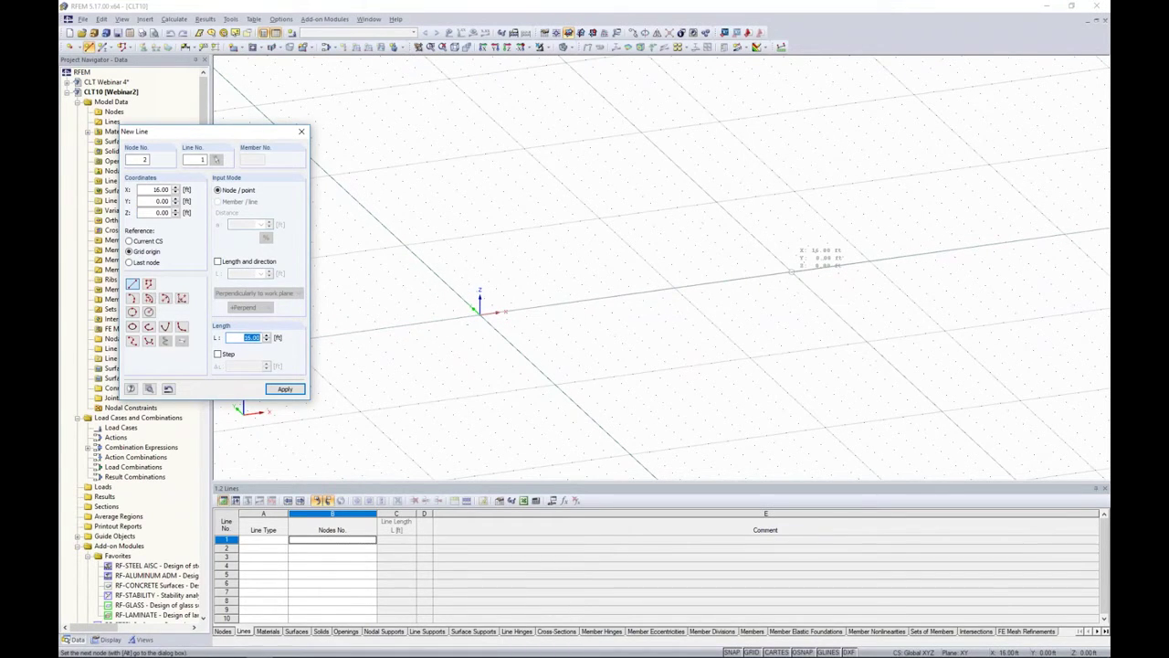
left_click(791, 271)
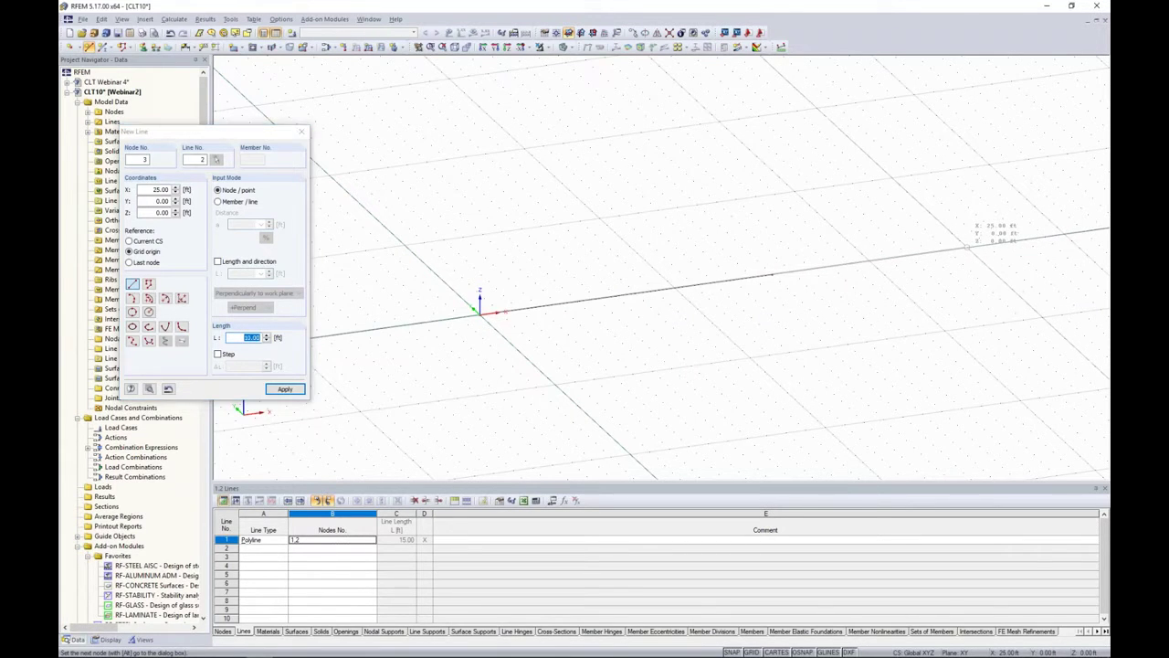
Continue the lines through (25, 0), (25, 10), (15, 10) and (0, 10) ft and close the rectangle at the origin.
left_click(967, 248)
left_click(894, 179)
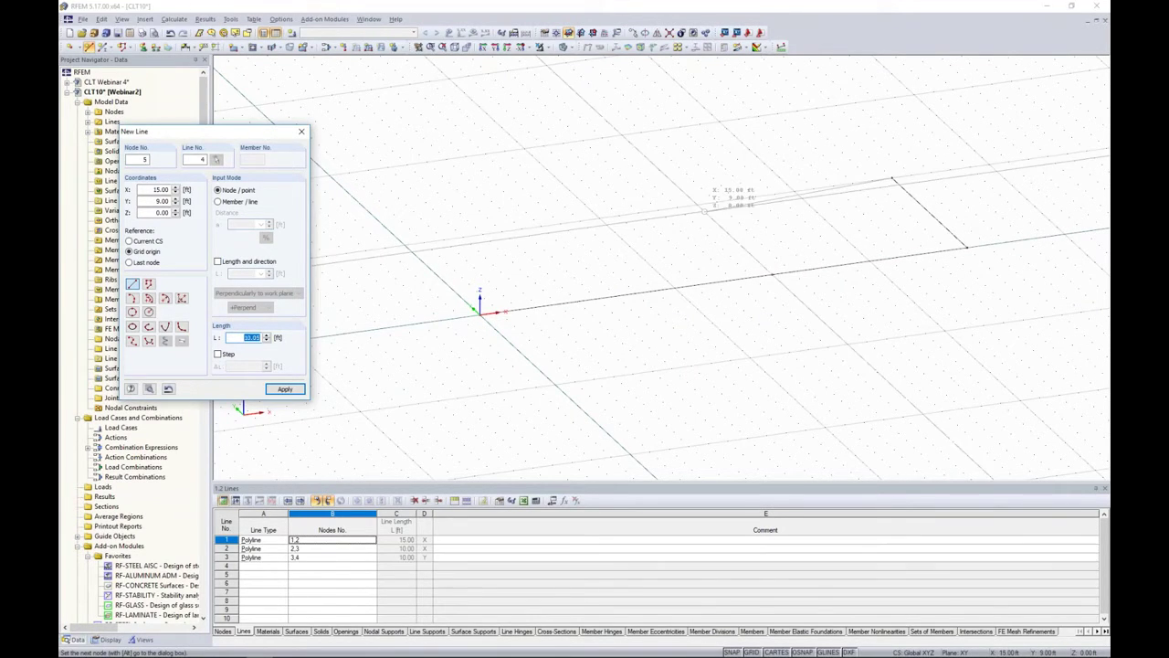
left_click(697, 203)
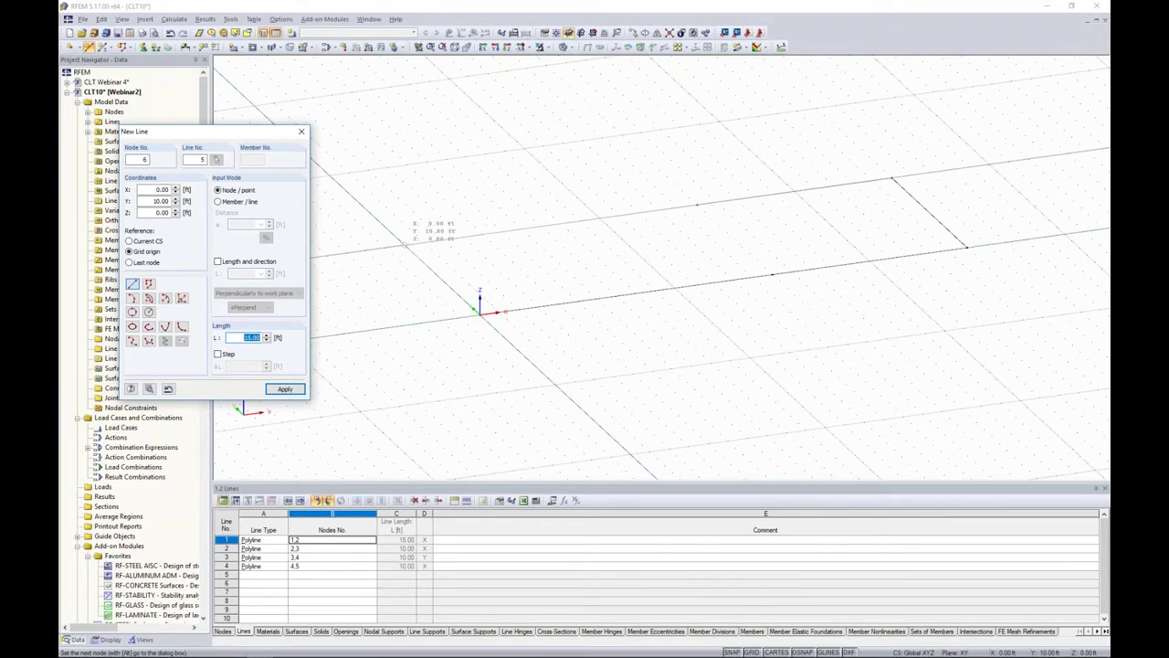
left_click(405, 245)
left_click(479, 311)
right_click(623, 343)
Draw a dividing line across the rectangle from (15, 10) to (15, 0) ft.
right_click(743, 309)
left_click(764, 316)
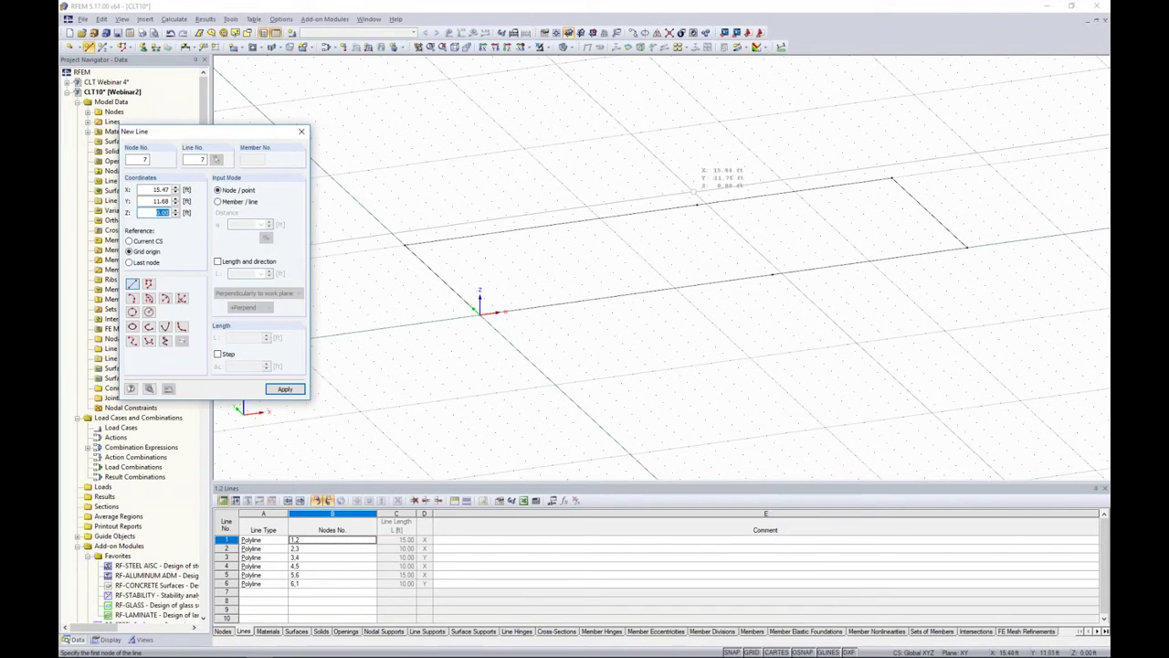
left_click(696, 205)
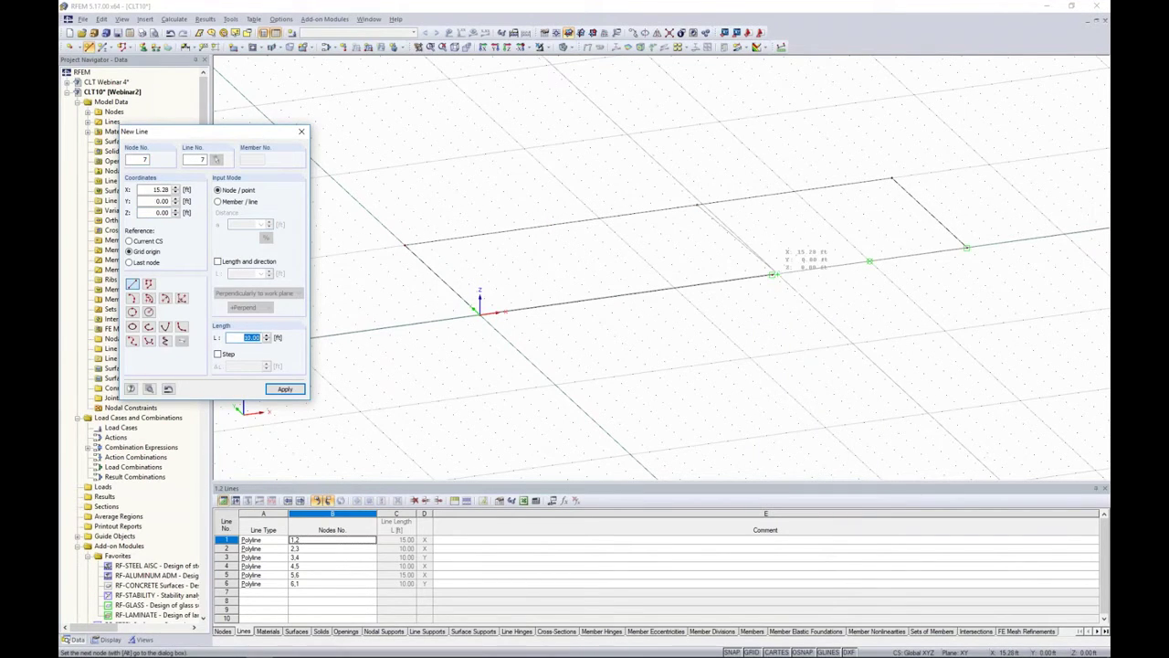
left_click(772, 274)
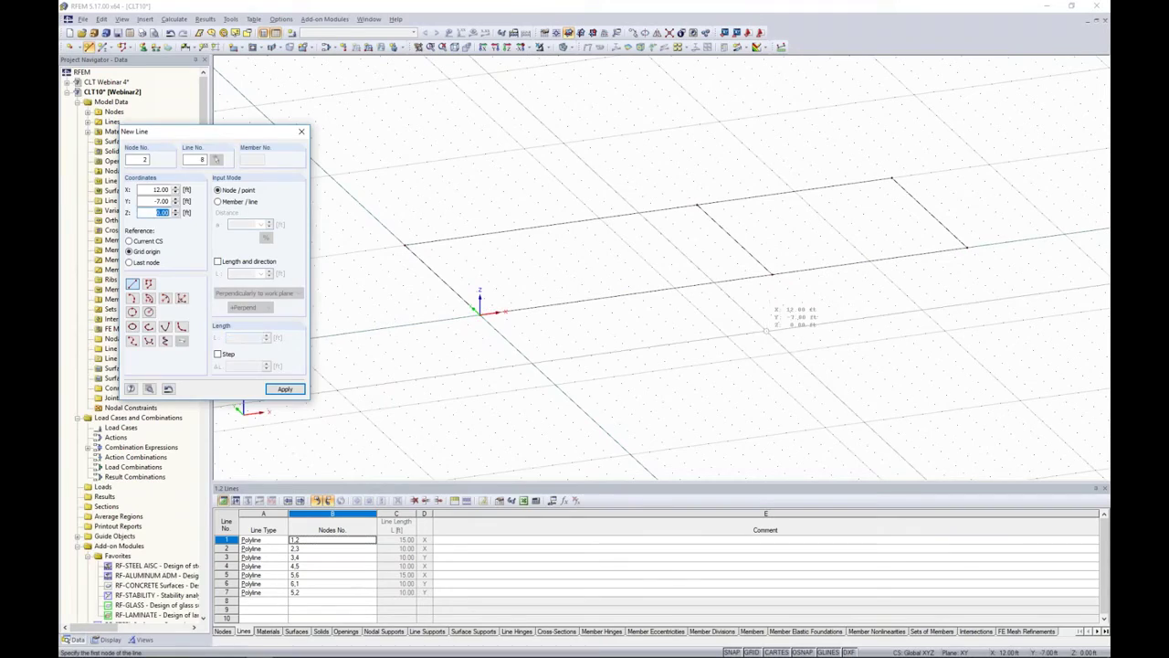
right_click(773, 335)
Extrude the rear 15 ft line in global +Z into a 9 ft high, 8 in thick Steel A992 wall surface.
middle_click_drag(773, 335, 747, 319, "ctrl")
scroll(653, 332, "down", 2)
middle_click_drag(651, 330, 597, 390)
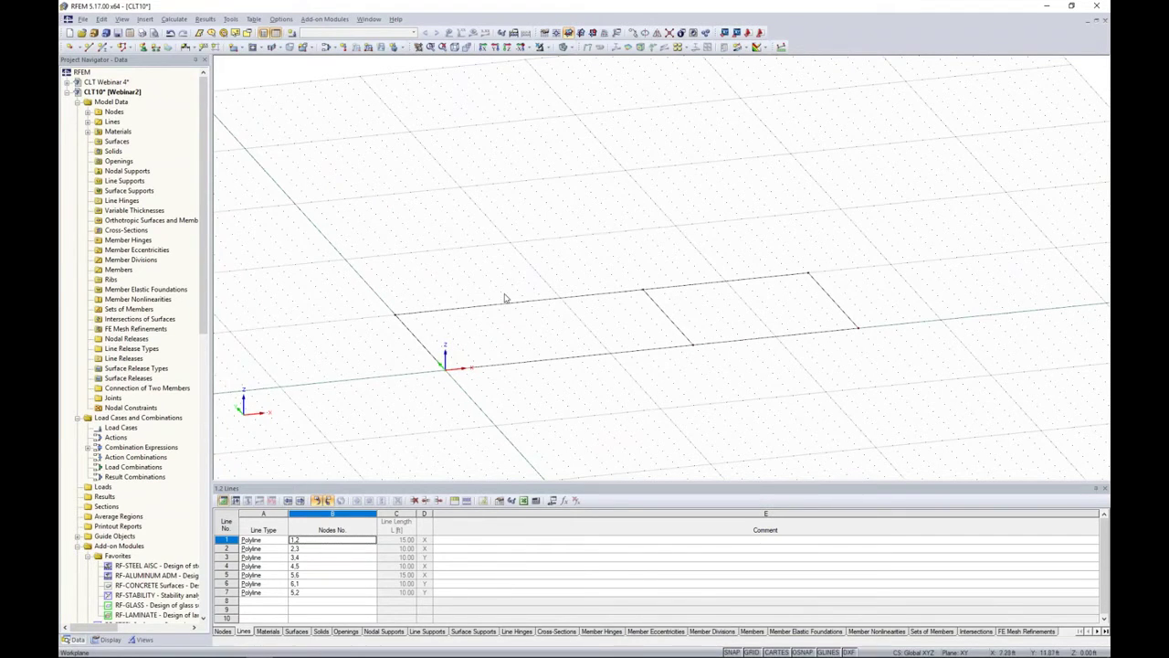
right_click(499, 305)
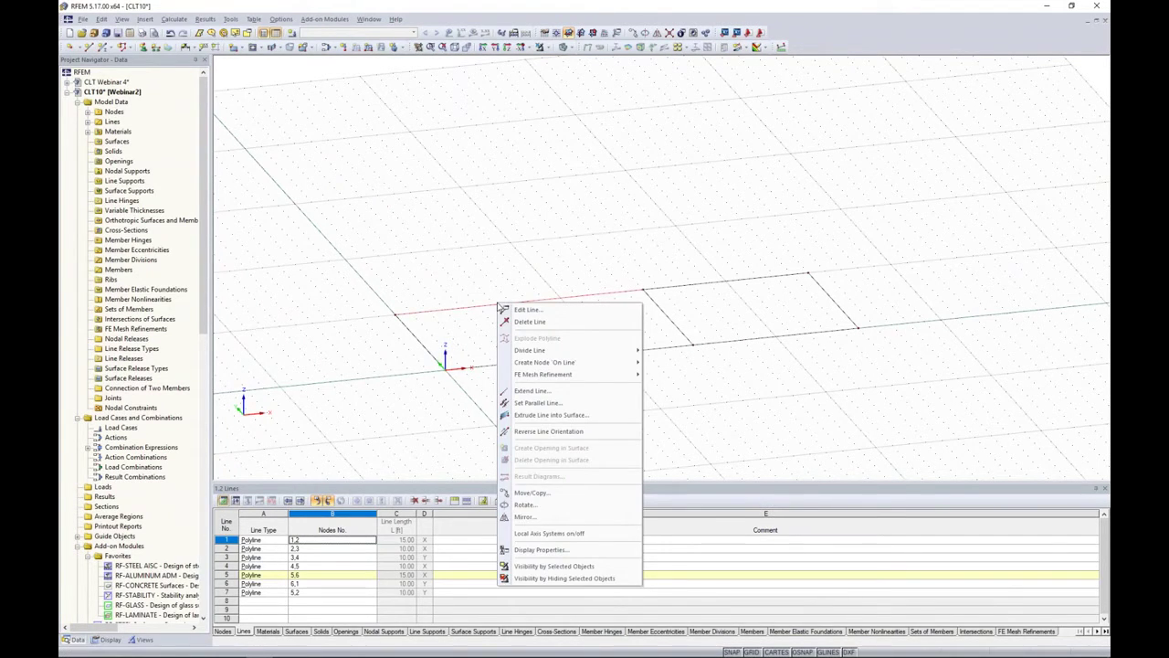
left_click(544, 417)
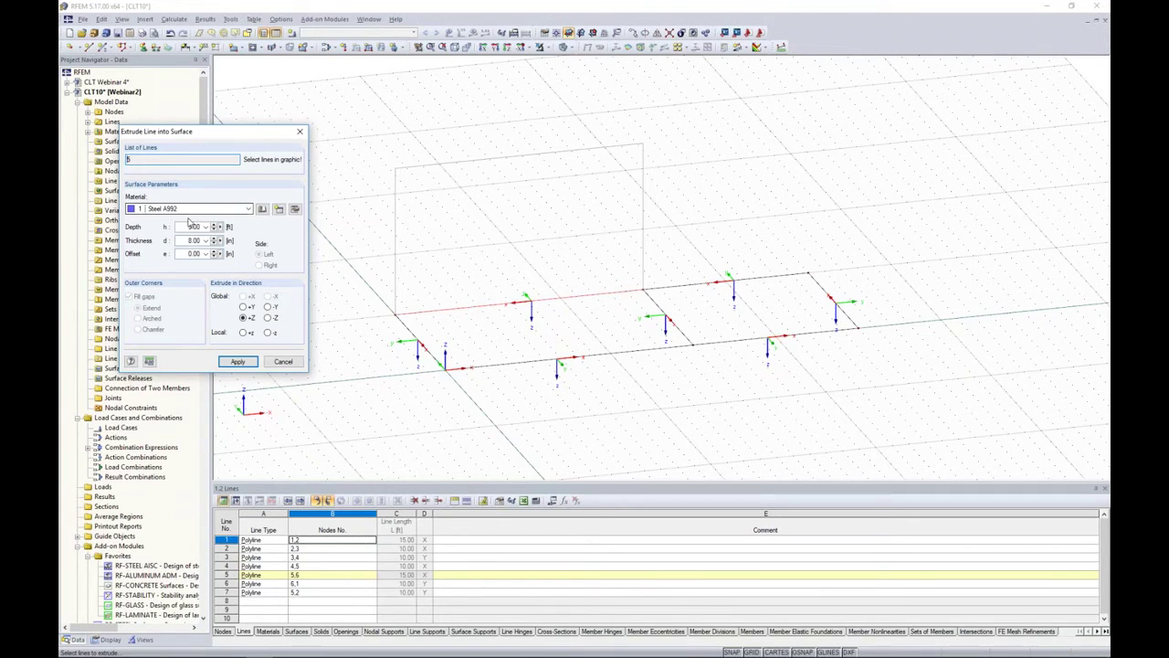
left_click(238, 362)
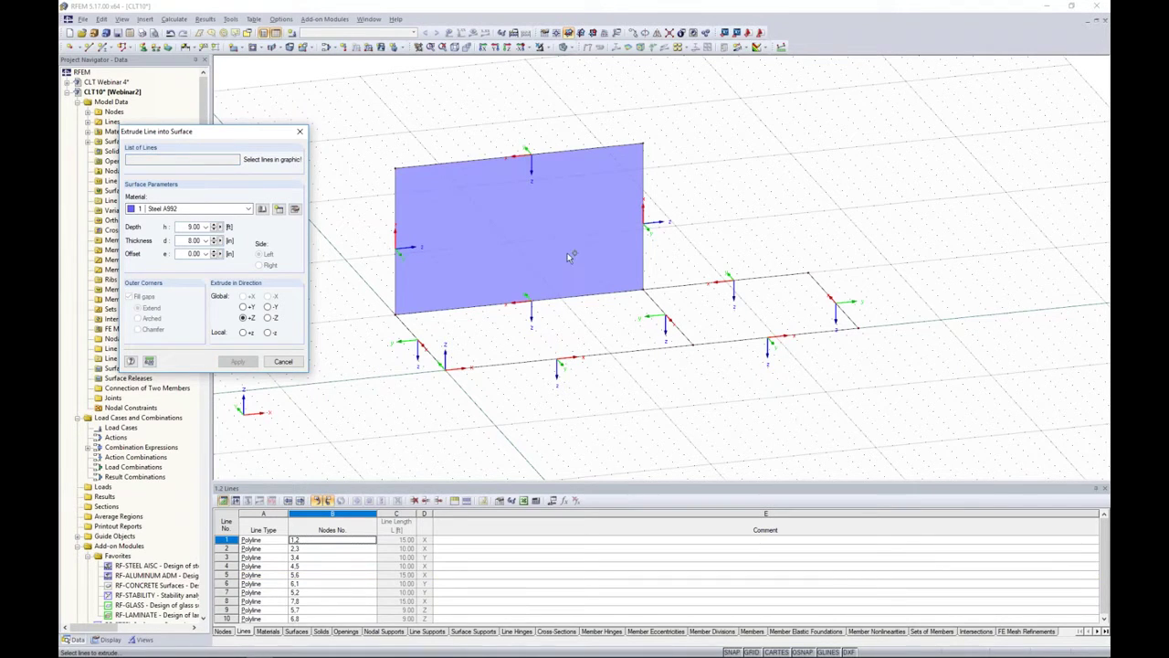
Extrude the four lines around the 10 ft square bay, including the dividing line, into 9 ft high wall surfaces.
middle_click_drag(549, 347, 525, 336, "ctrl")
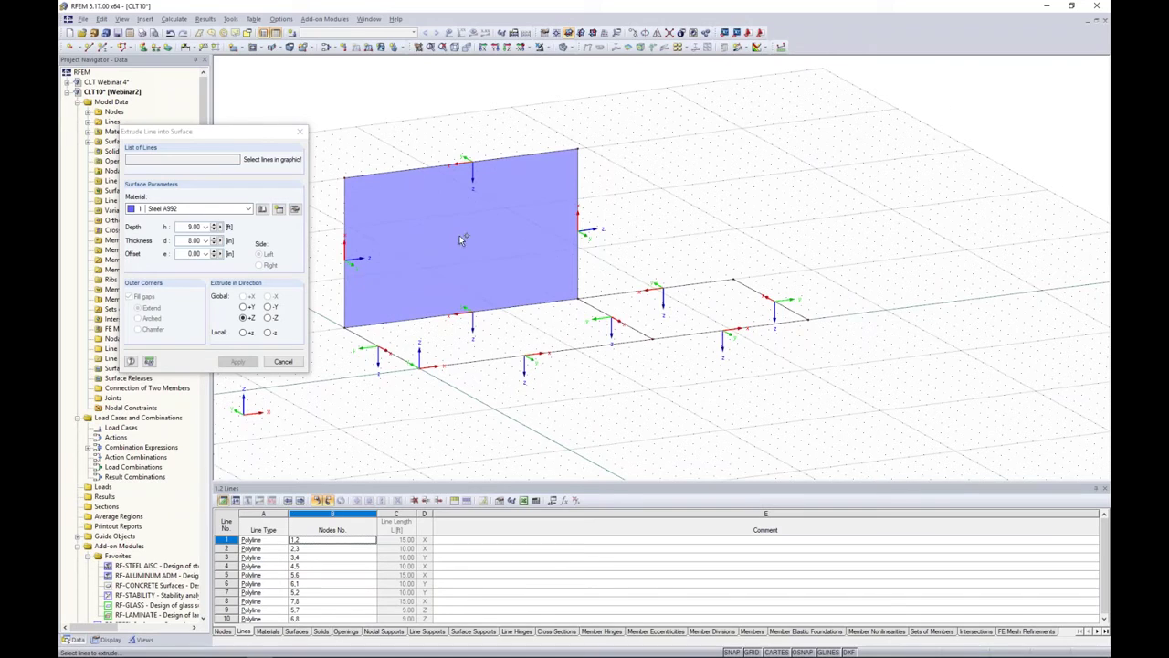
left_click(668, 287)
left_click(777, 303)
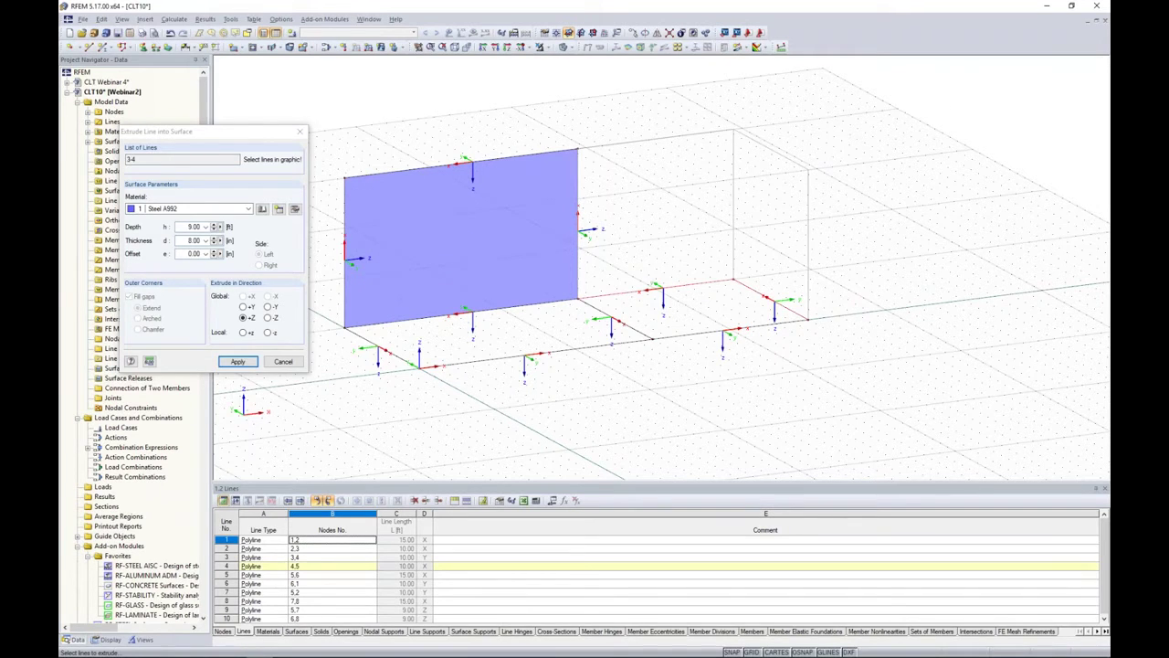
left_click(733, 329)
left_click(628, 323)
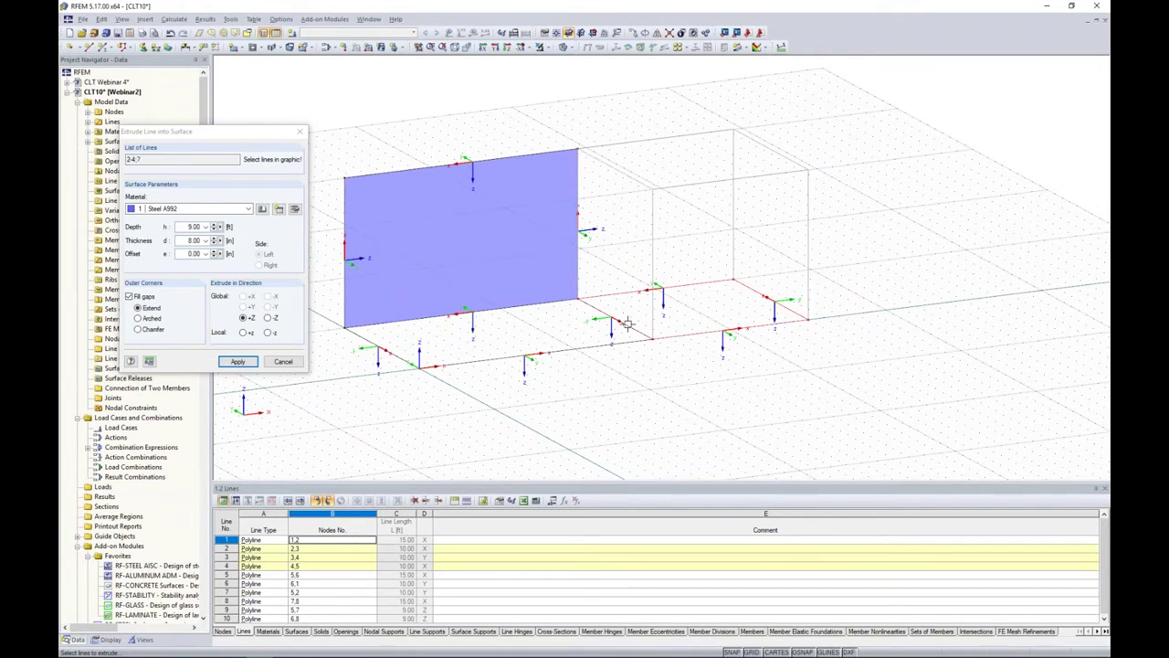
left_click(237, 361)
Extrude the front 15 ft line and the end line at X = 0 into 9 ft high wall surfaces.
left_click(465, 362)
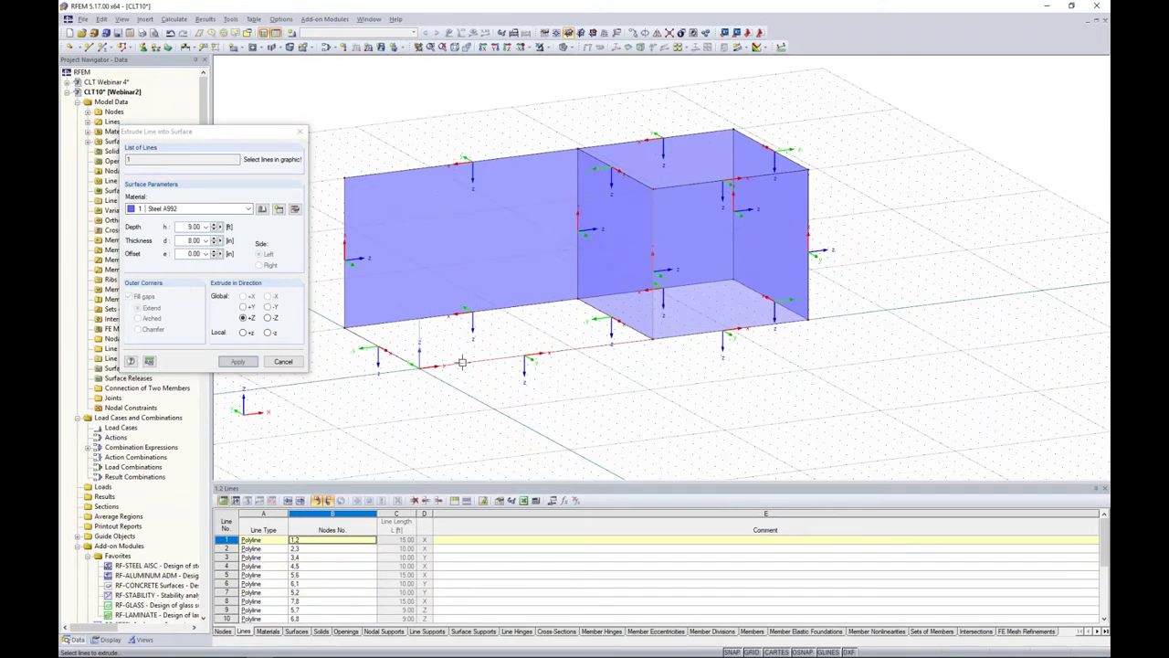
left_click(408, 361)
left_click(237, 362)
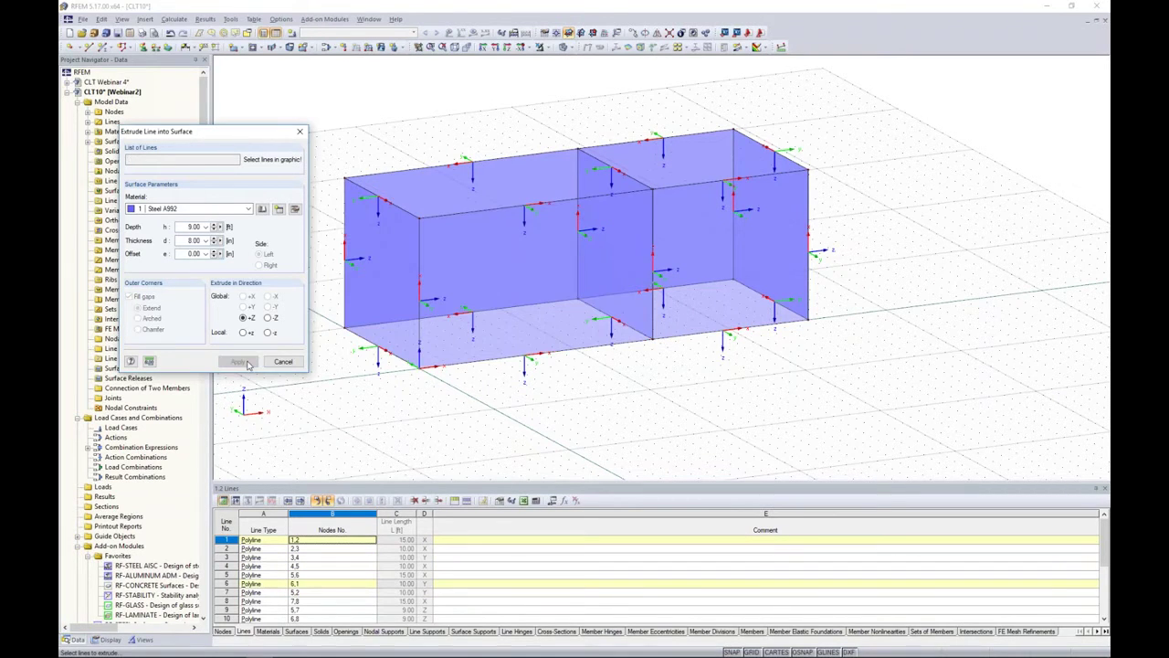
left_click(283, 361)
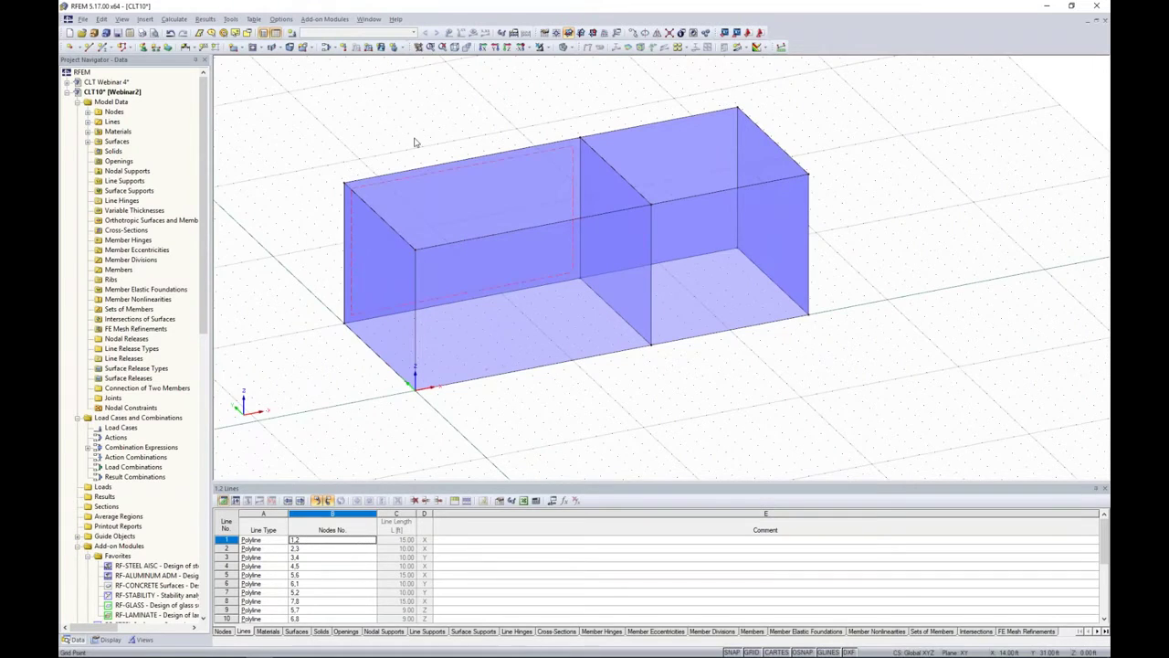
Move the work plane origin to the top corner of the walls above (0, 10) ft.
middle_click_drag(412, 143, 449, 138)
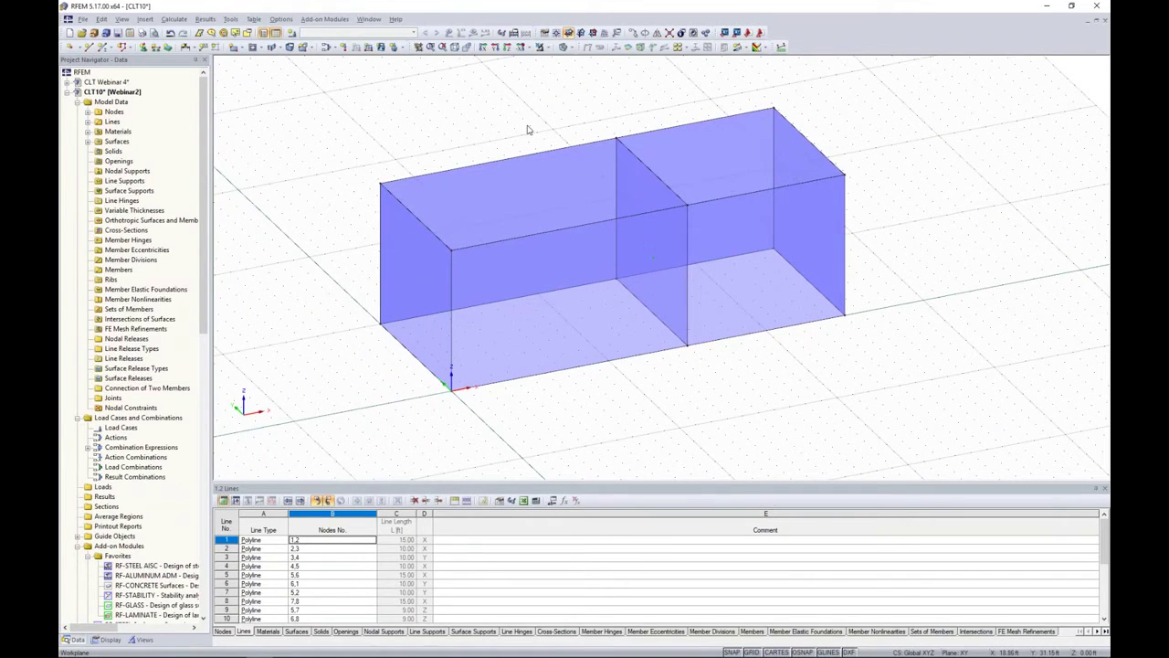
left_click(558, 34)
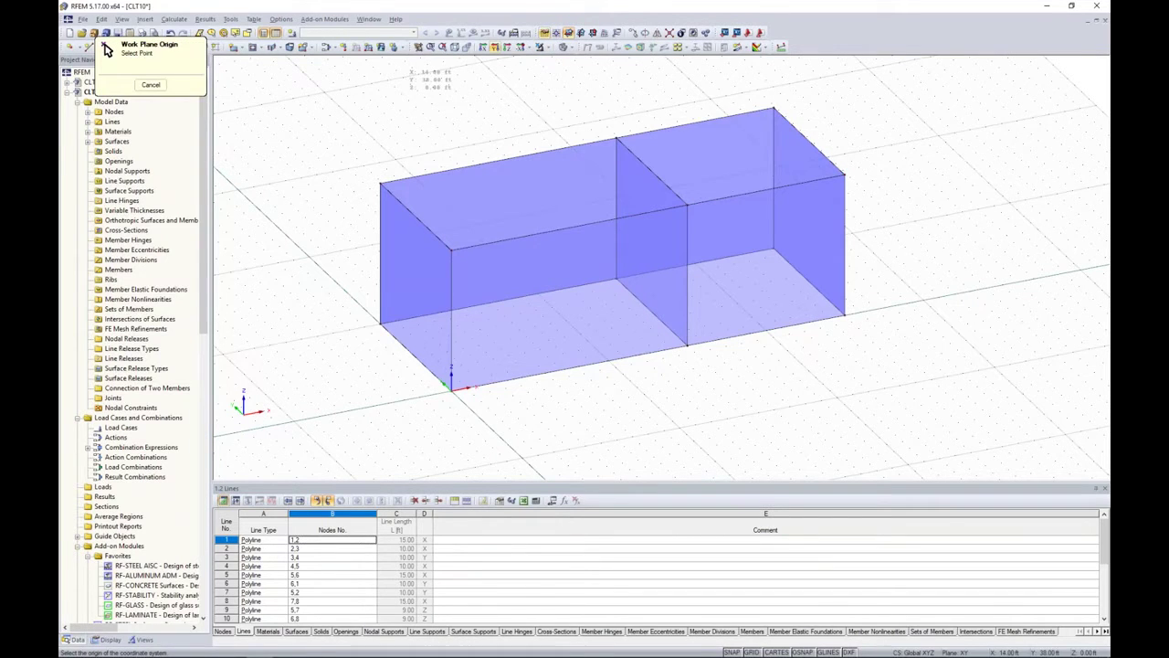
left_click(380, 183)
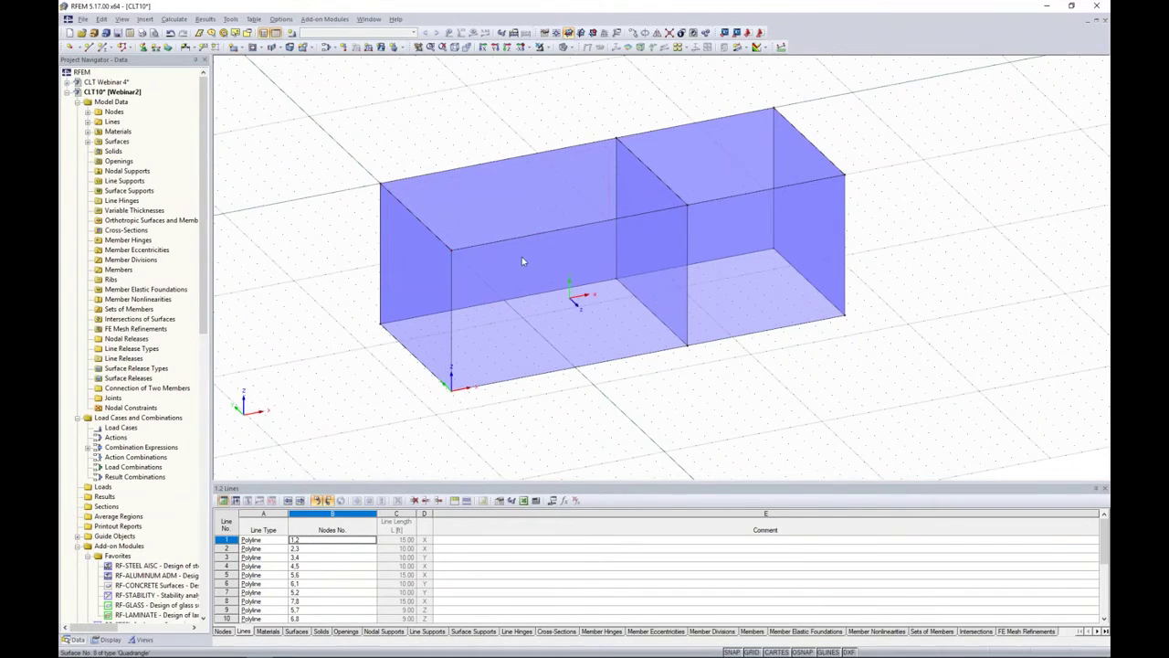
Cover the 15 ft bay at the wall tops with two adjacent 5 ft wide rectangular Steel A992 surfaces, 8 in thick.
middle_click_drag(503, 223, 446, 240, "ctrl")
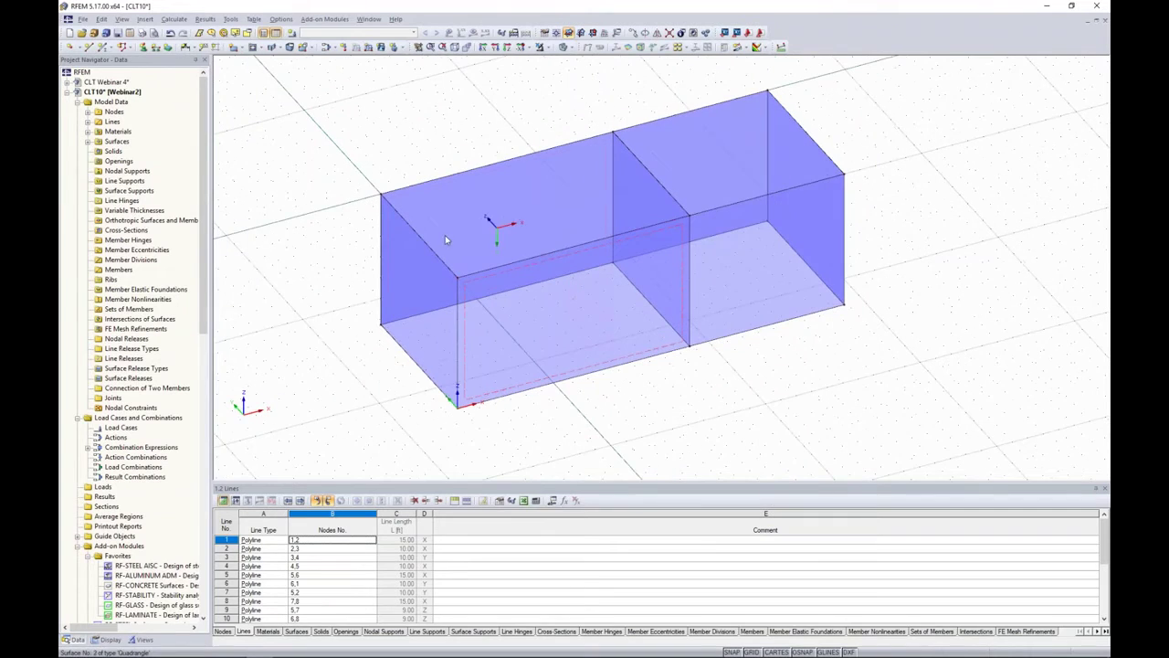
left_click(235, 47)
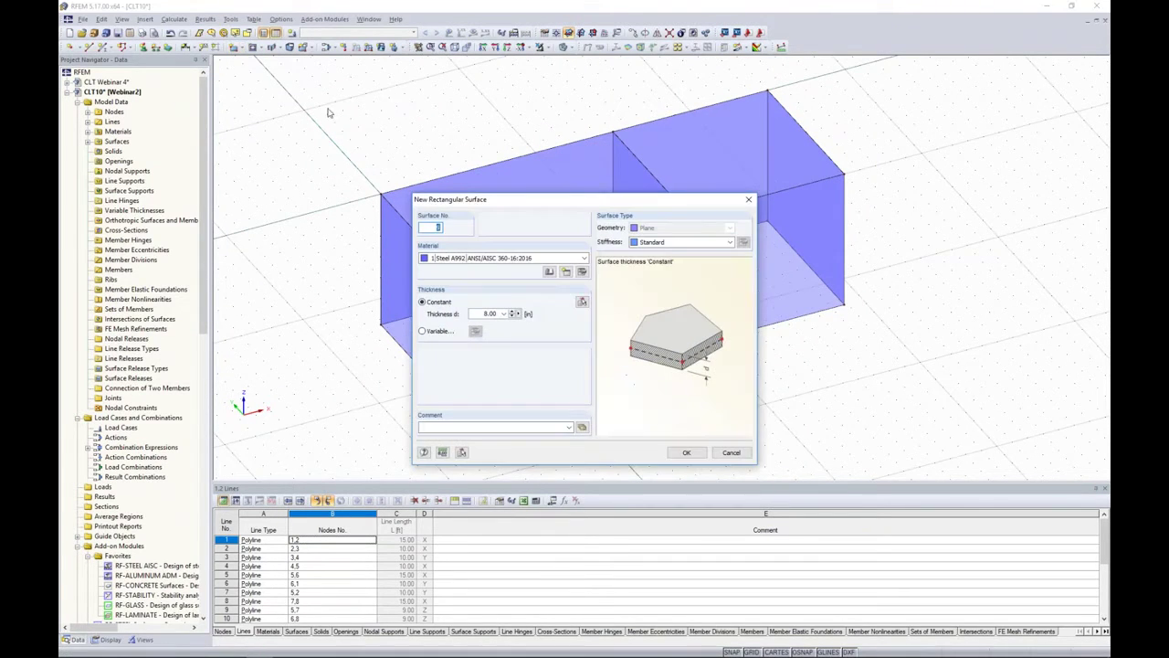
left_click_drag(504, 201, 424, 101)
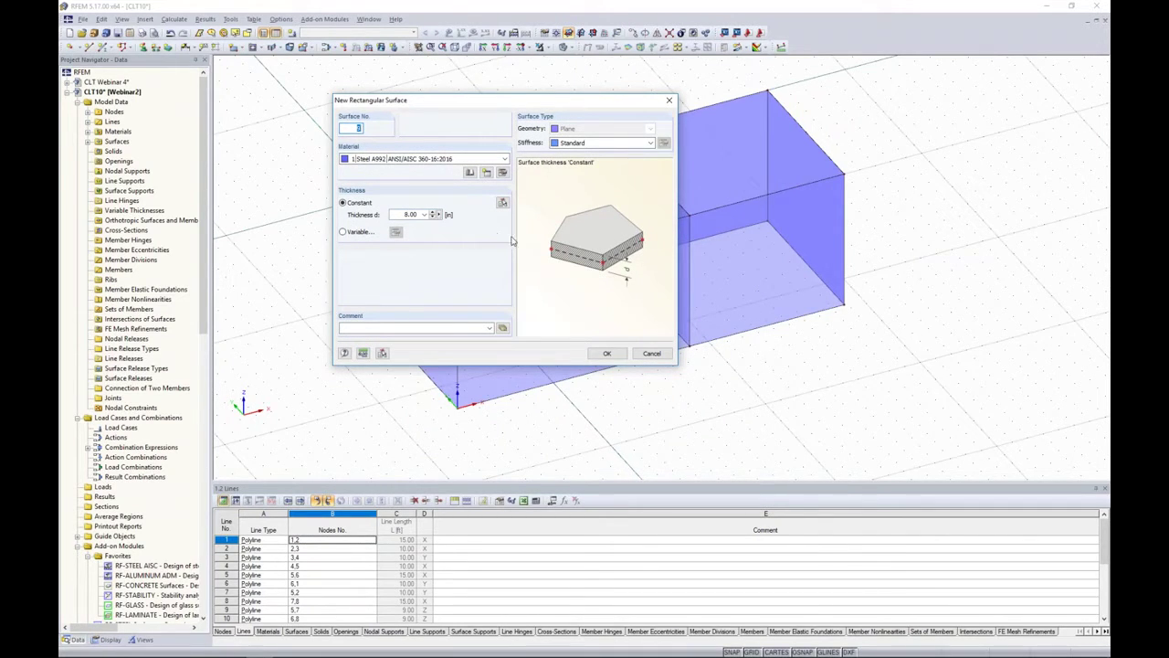
left_click(603, 353)
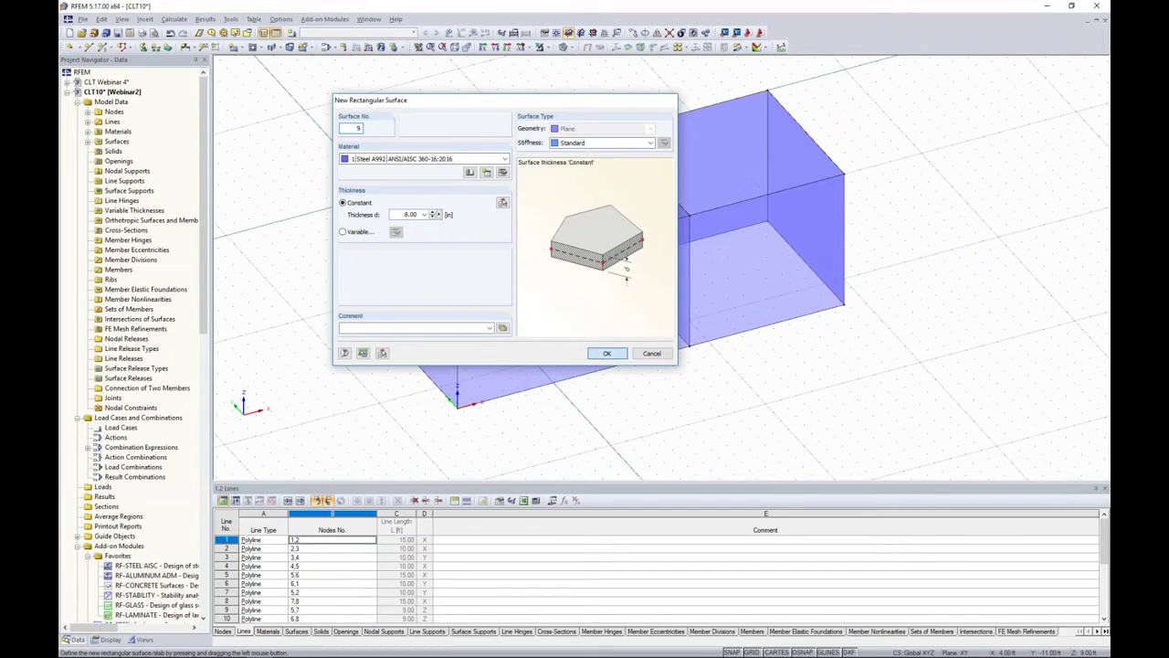
left_click_drag(381, 194, 652, 174)
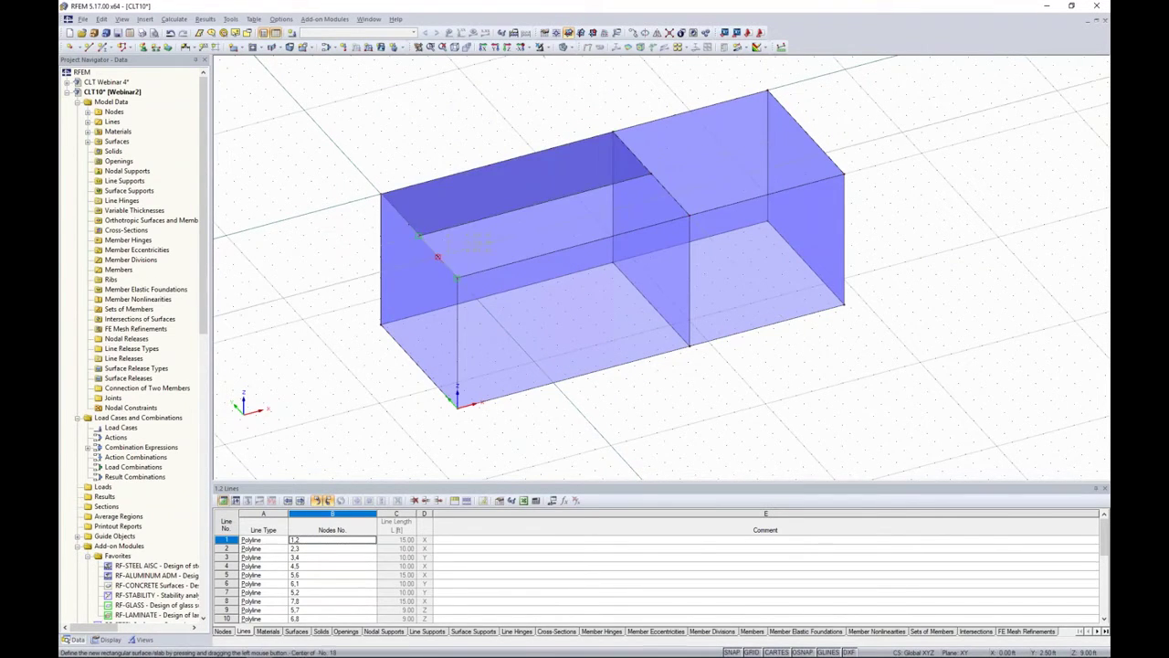
left_click_drag(419, 236, 689, 216)
key("Escape")
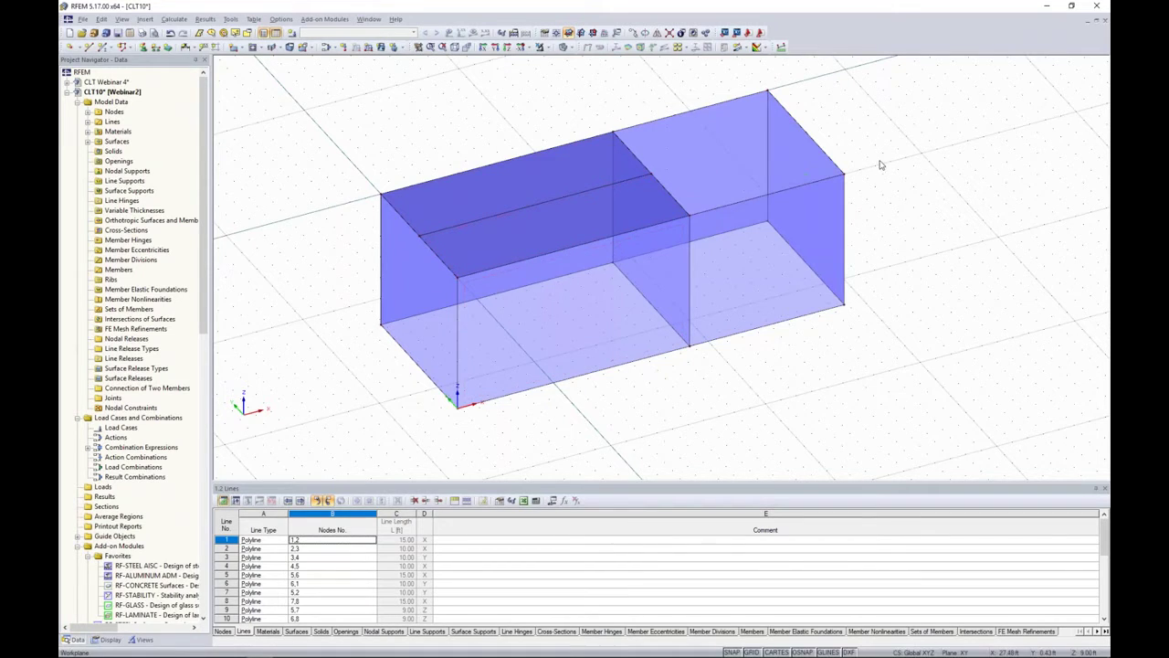
Add an 8 in thick Steel A992 rectangular surface over the top of the 10 ft square bay.
middle_click_drag(879, 162, 793, 184)
left_click(238, 47)
left_click(687, 452)
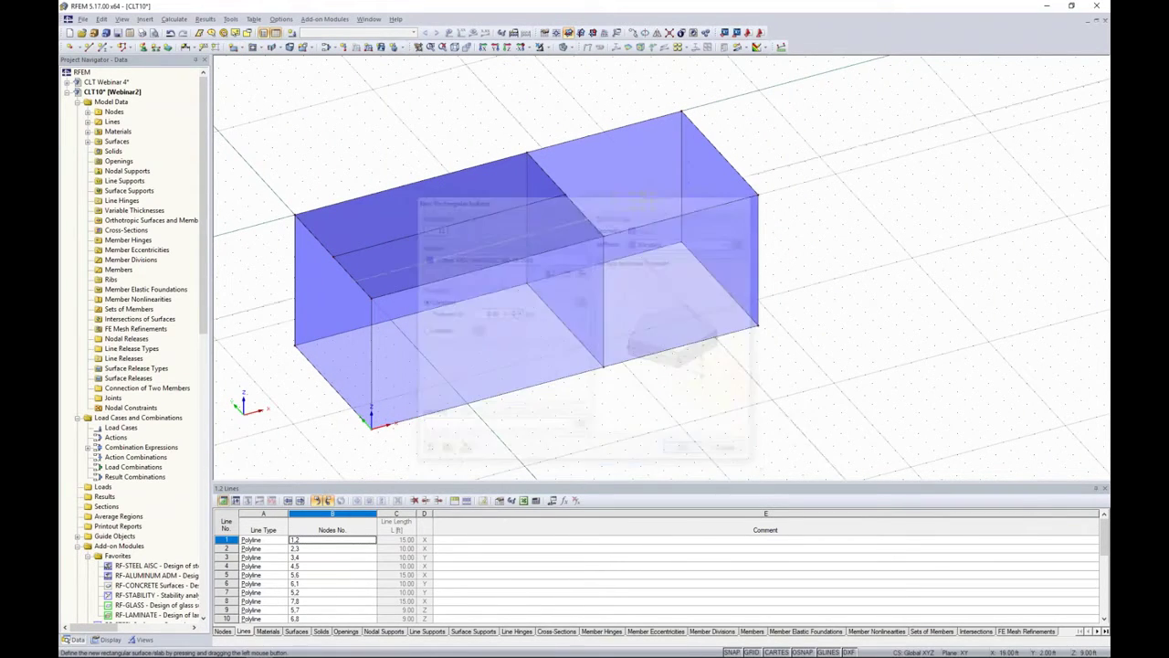
left_click_drag(526, 152, 758, 194)
key("Escape")
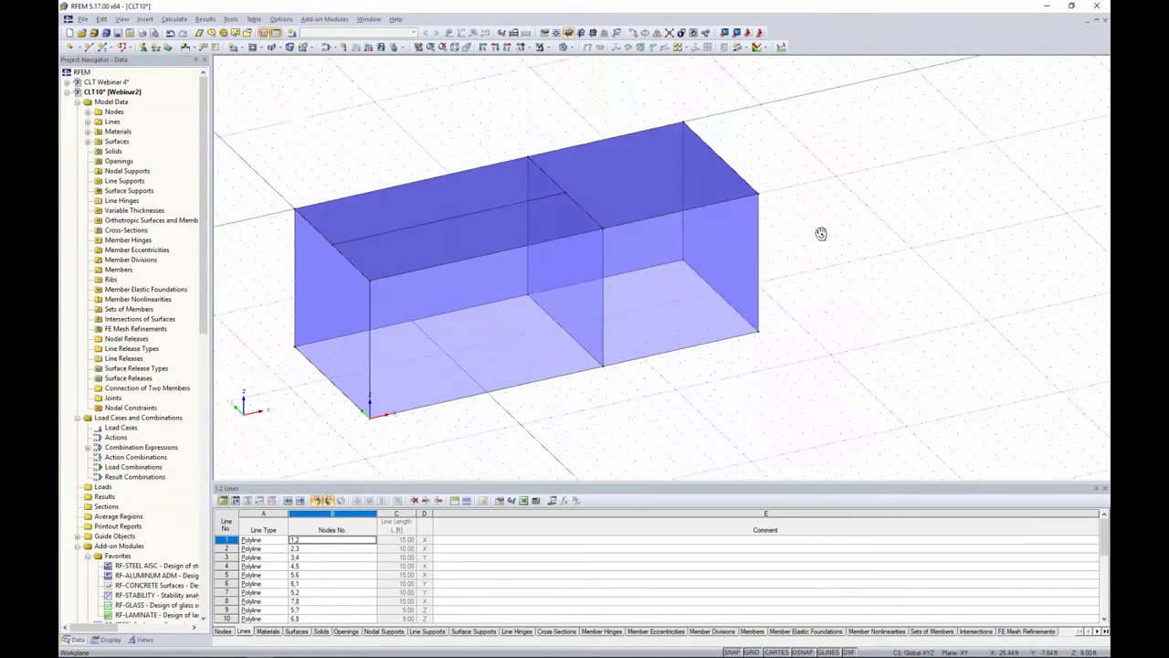
Cut a rectangular opening in the rear top strip of the 15 ft bay, near the X = 0 end.
middle_click_drag(818, 222, 909, 225)
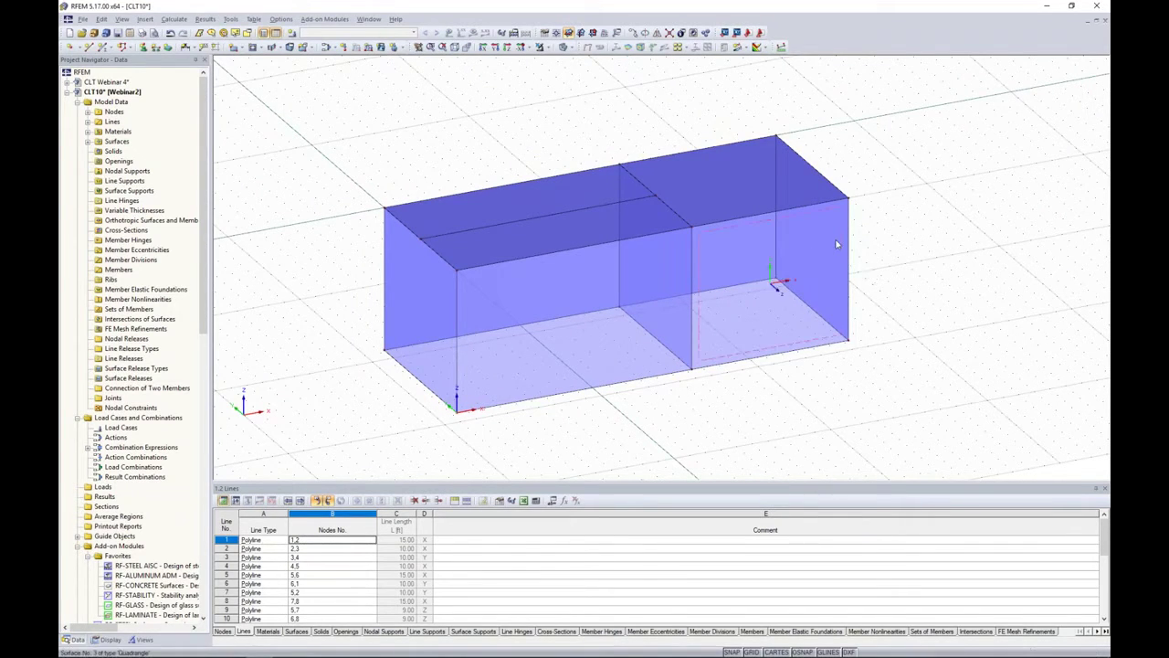
middle_click_drag(369, 166, 387, 188, "ctrl")
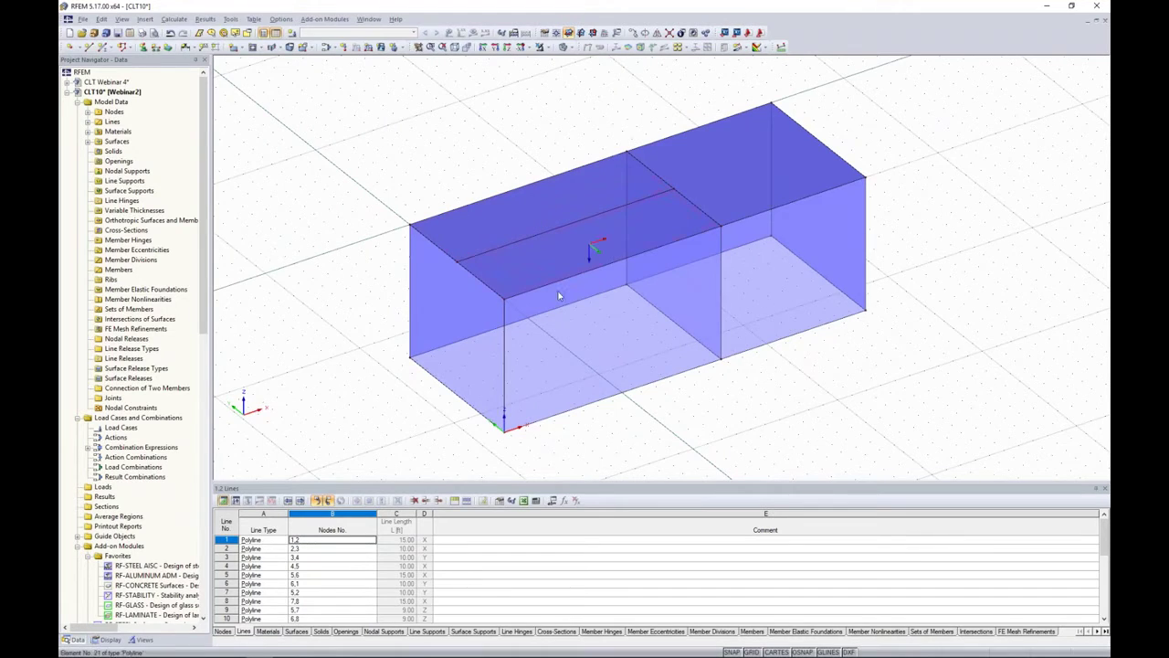
left_click(595, 326)
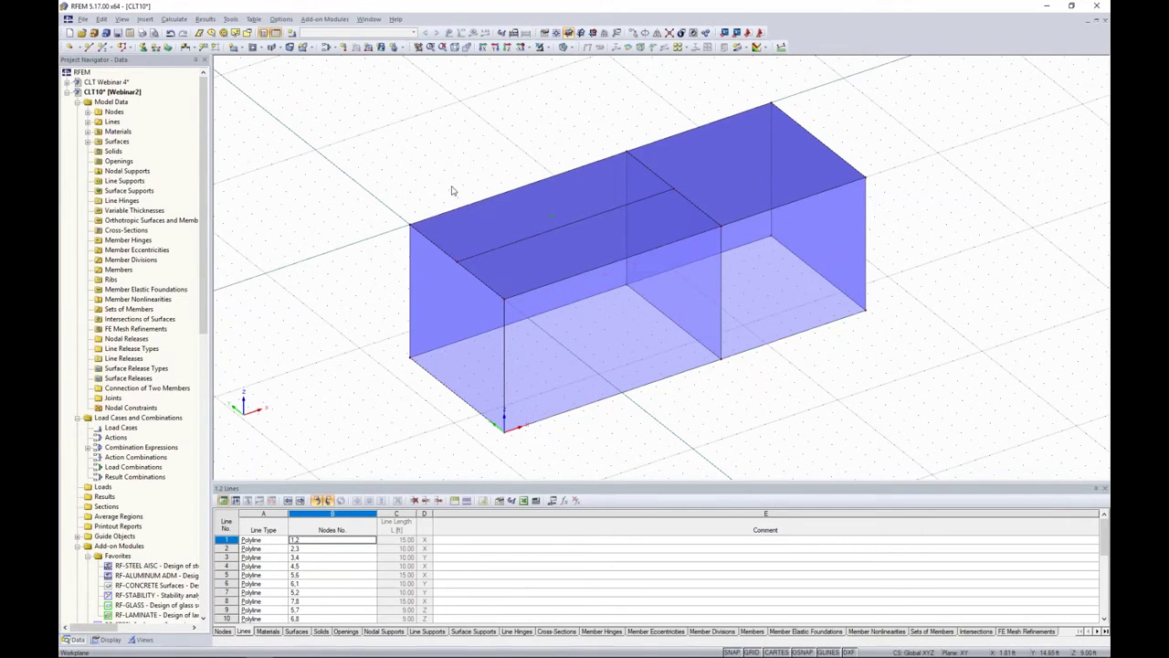
left_click(261, 49)
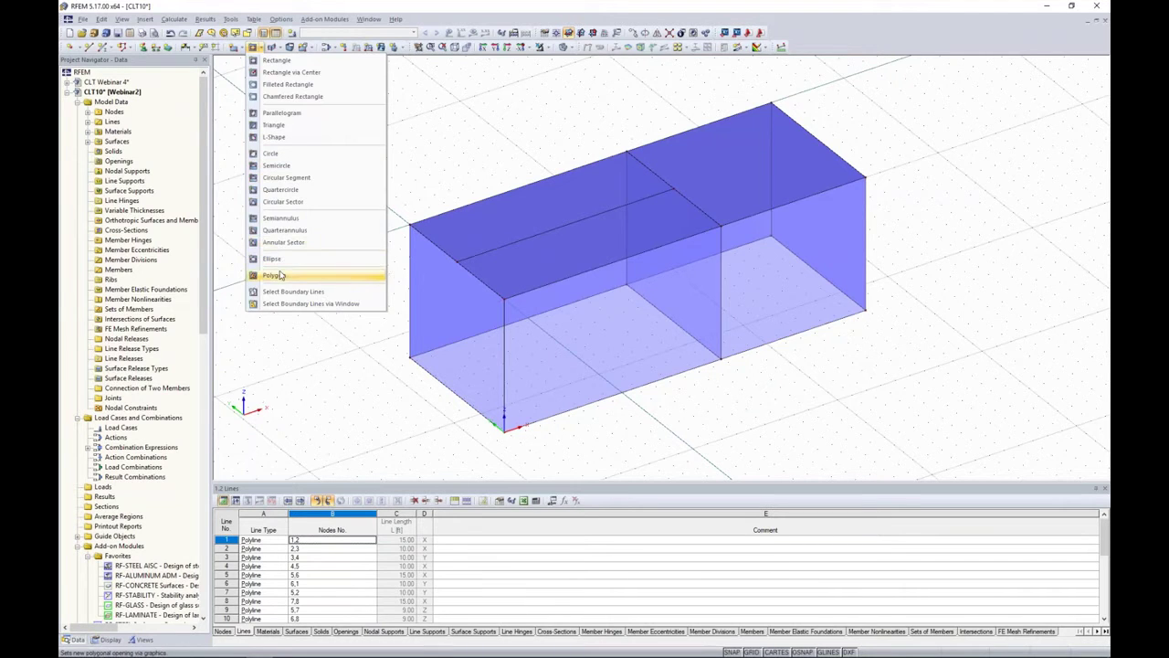
left_click(274, 60)
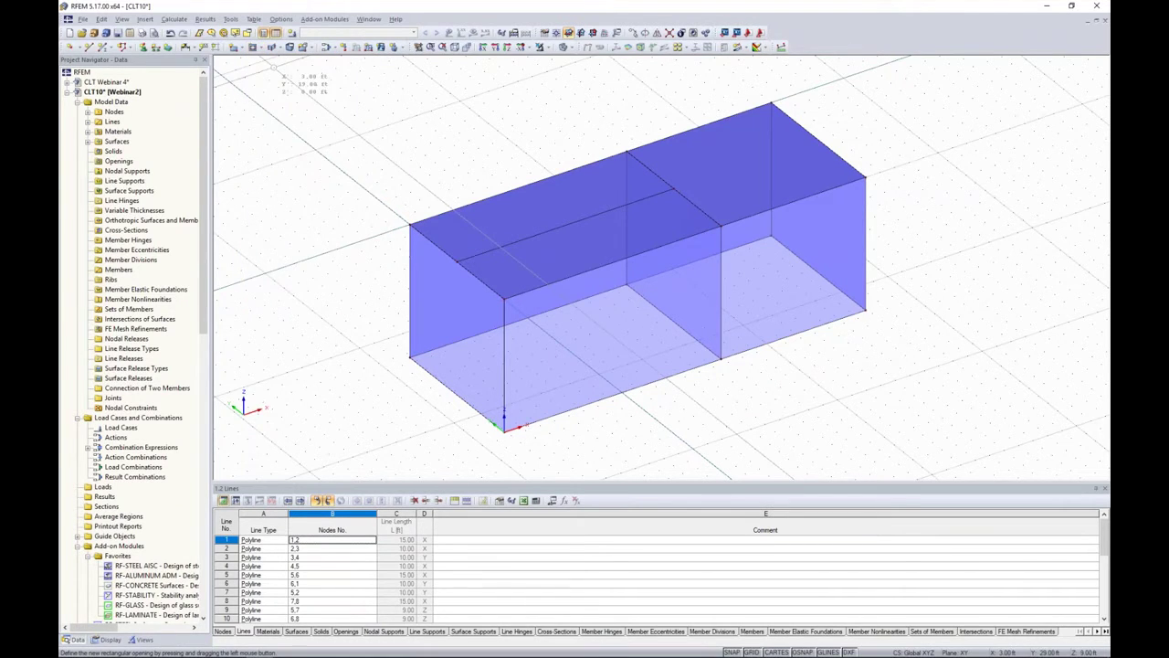
scroll(471, 224, "up", 5)
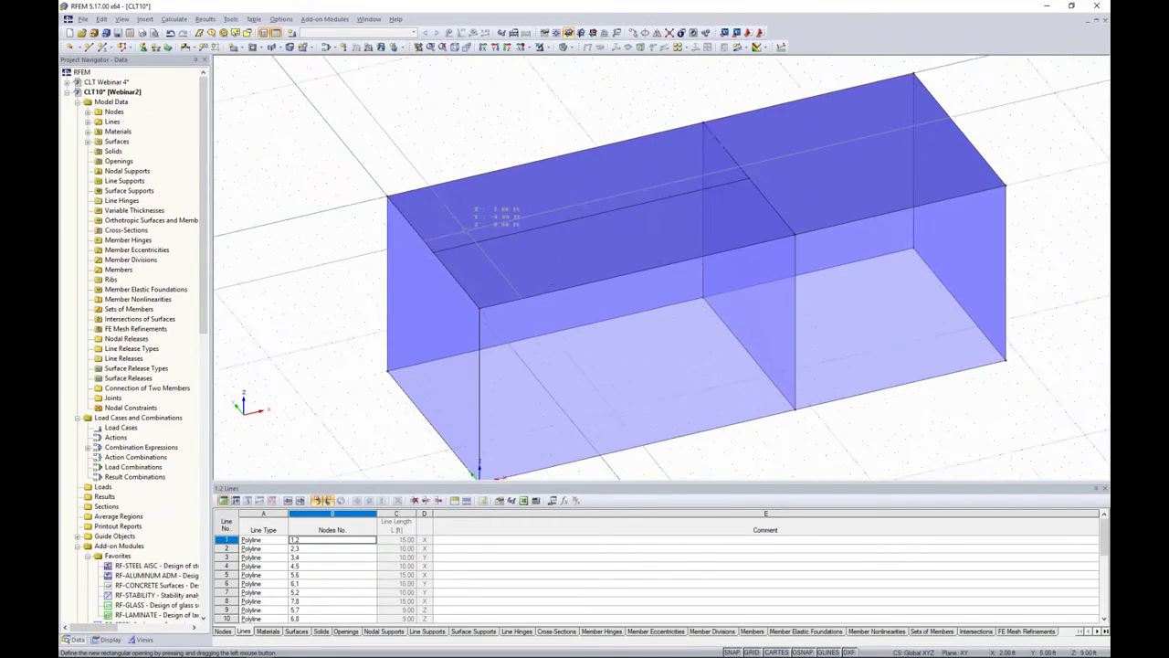
left_click(440, 191)
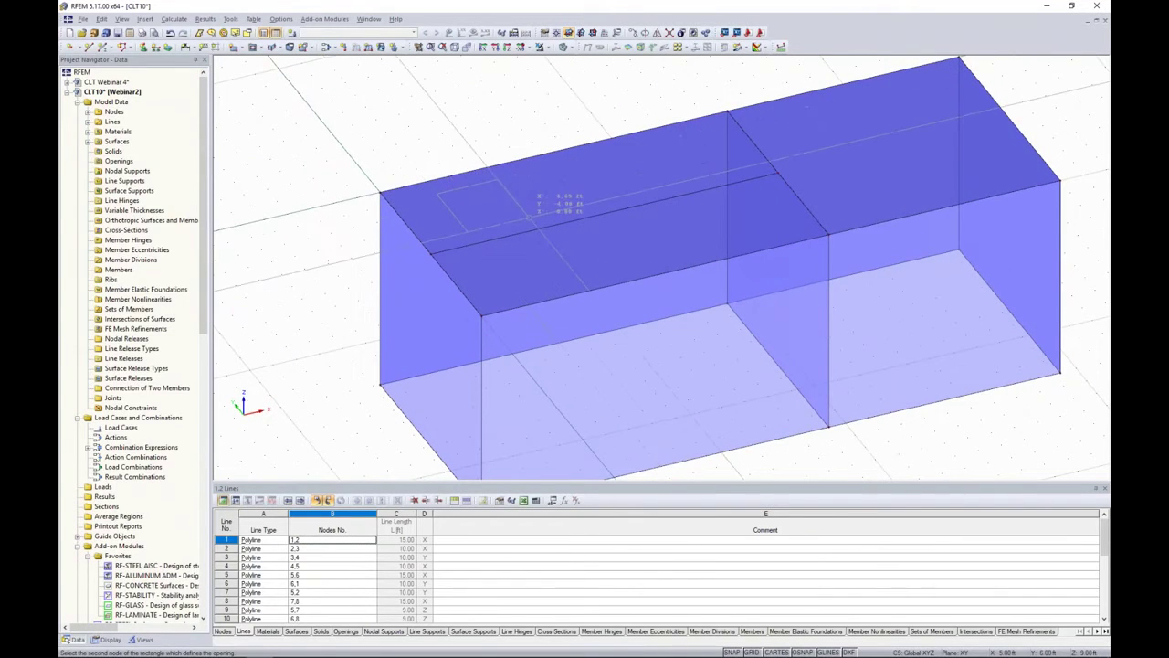
left_click(574, 203)
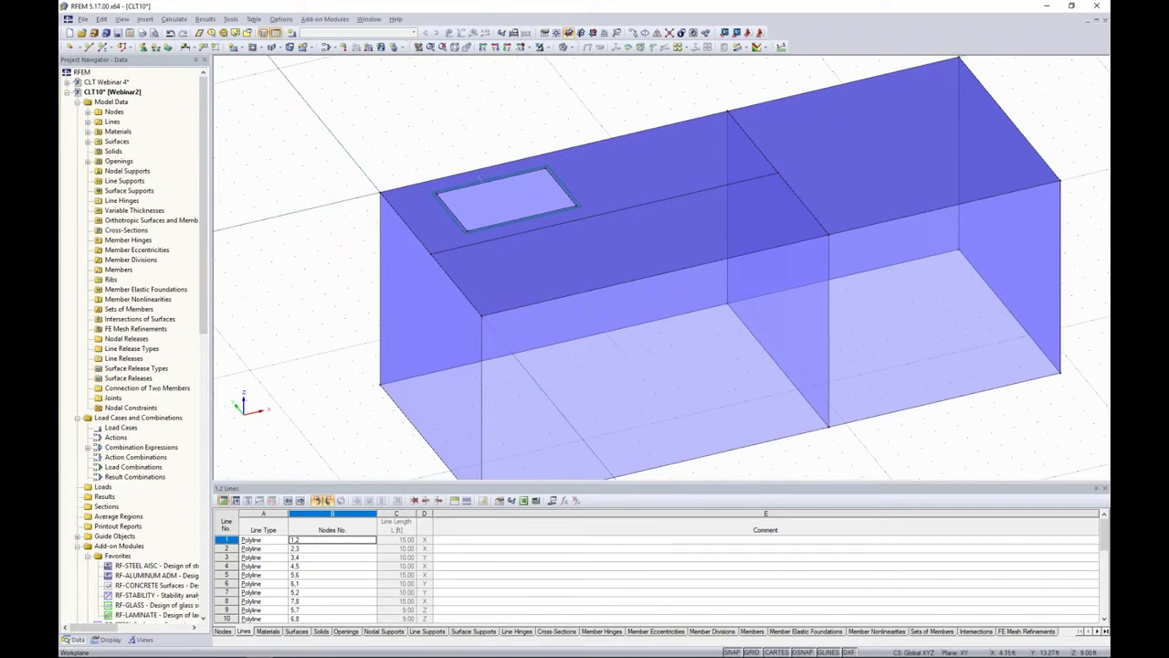
Switch the work plane to XZ and set its origin at the top front wall corner at X = 0.
middle_click_drag(447, 146, 474, 120, "ctrl")
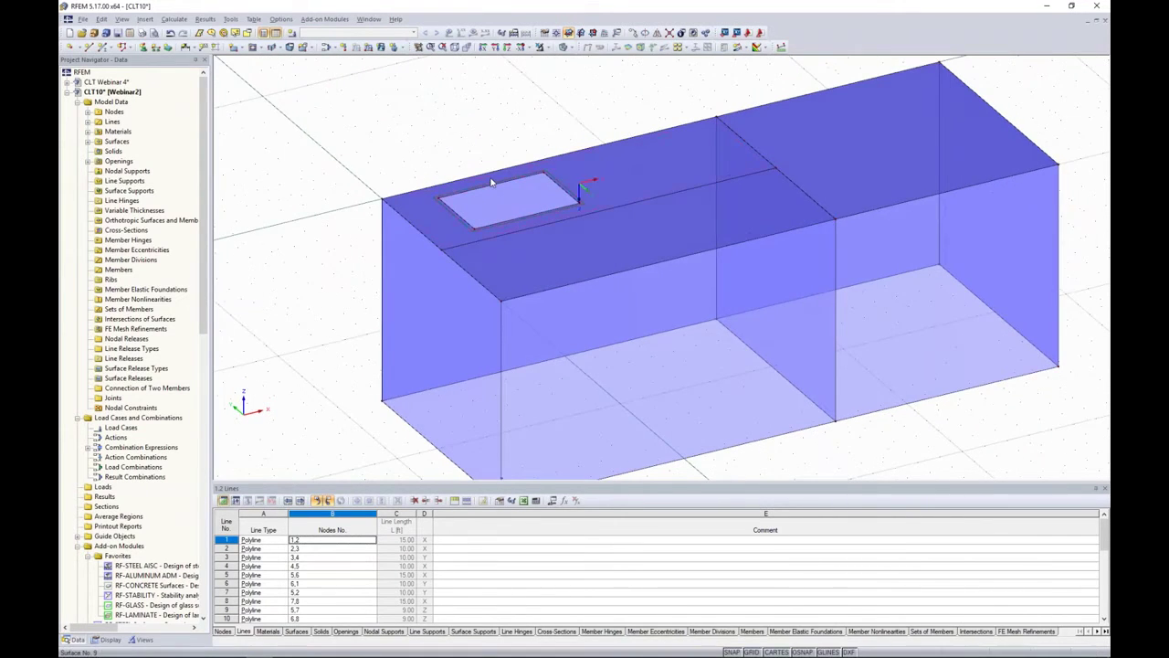
scroll(483, 180, "down", 1)
middle_click_drag(511, 290, 467, 282, "ctrl")
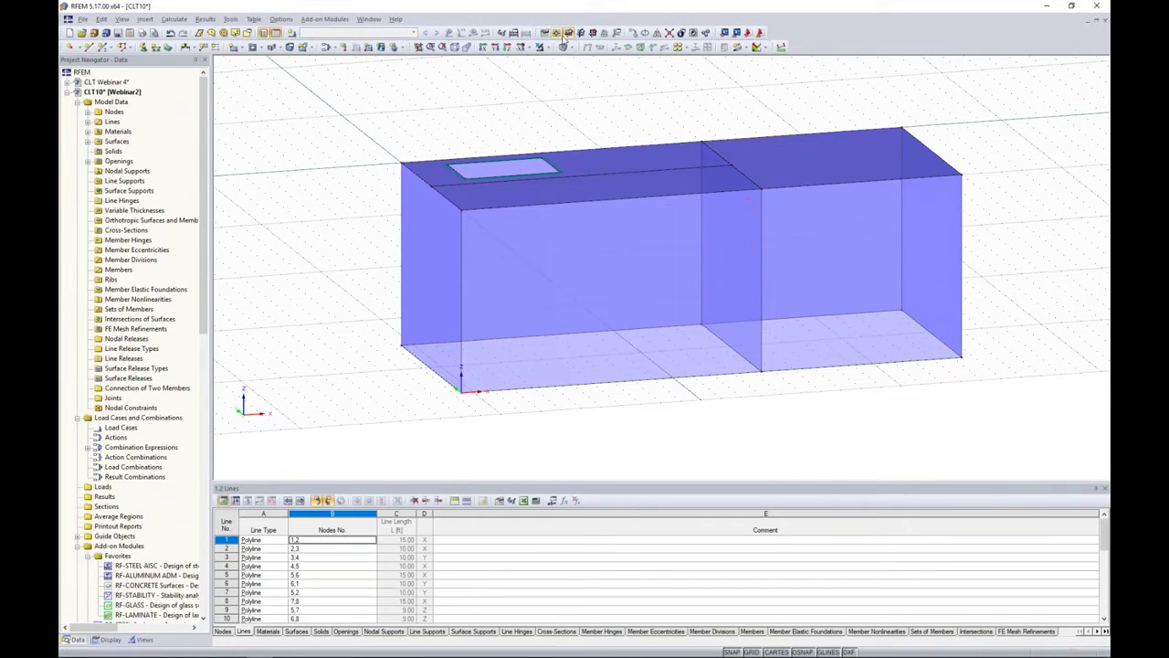
left_click(593, 33)
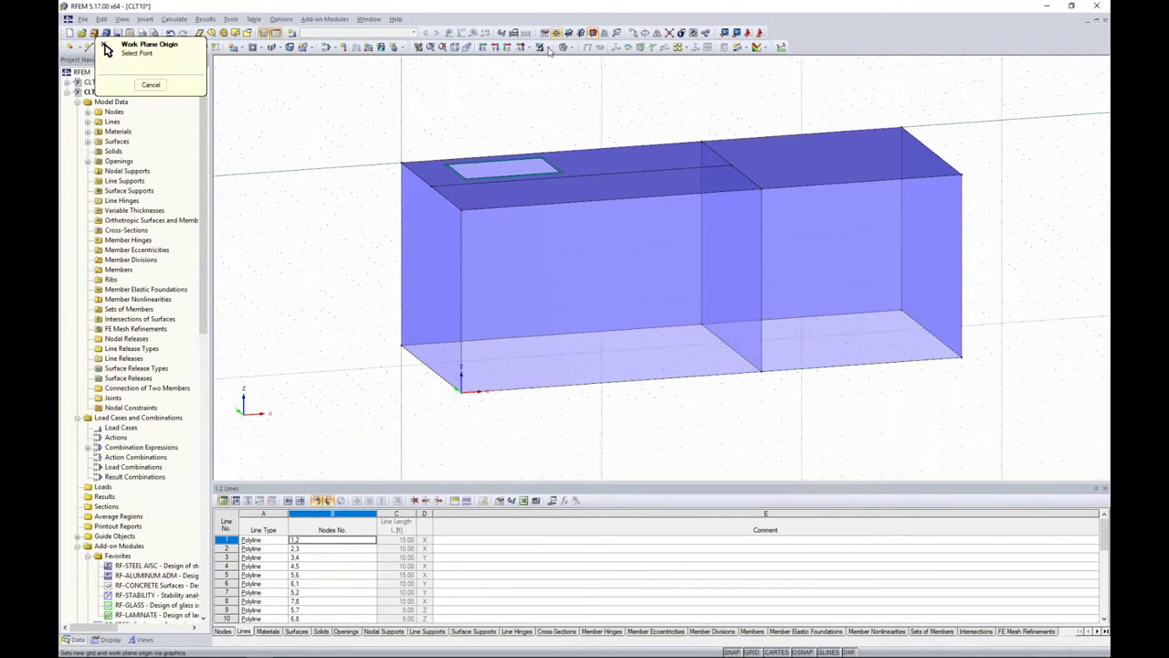
left_click(461, 214)
Add a rectangular window opening about 6 ft wide and 2 ft high in the front wall of the 15 ft bay.
middle_click_drag(622, 285, 580, 241, "ctrl")
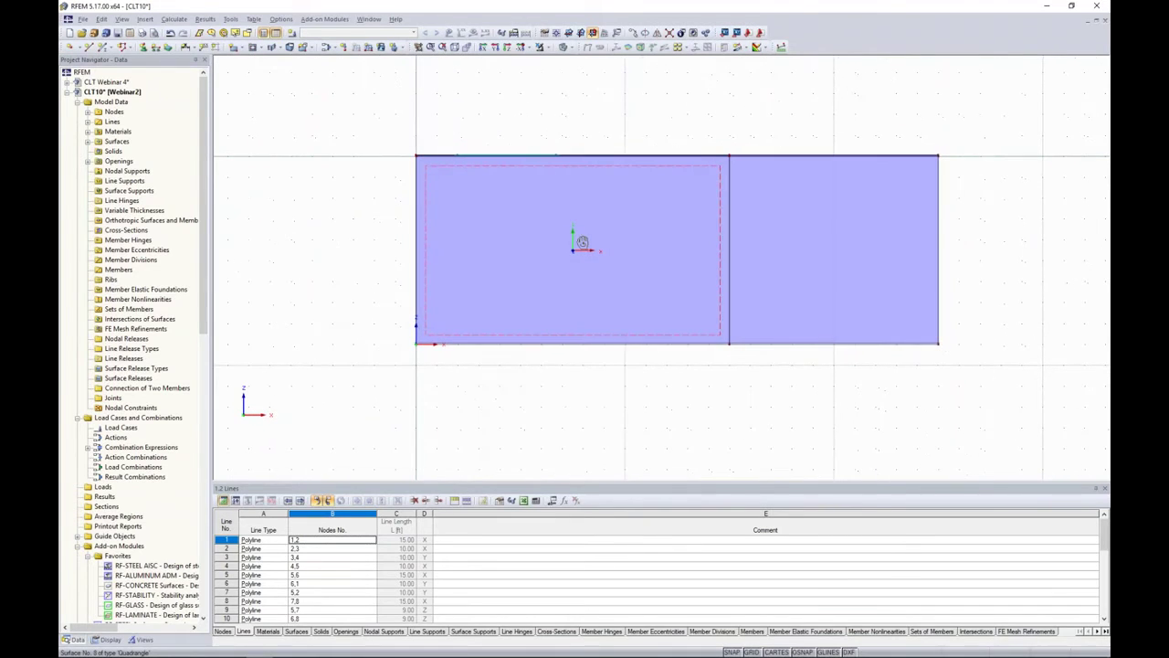
left_click(254, 51)
left_click(500, 199)
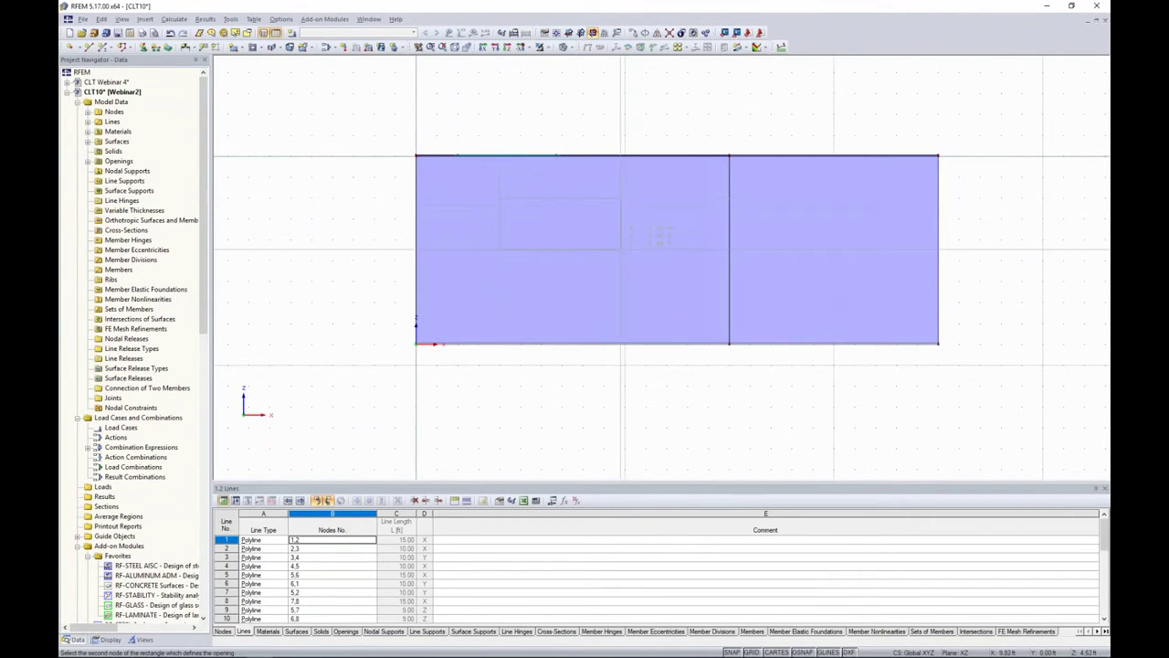
left_click(626, 241)
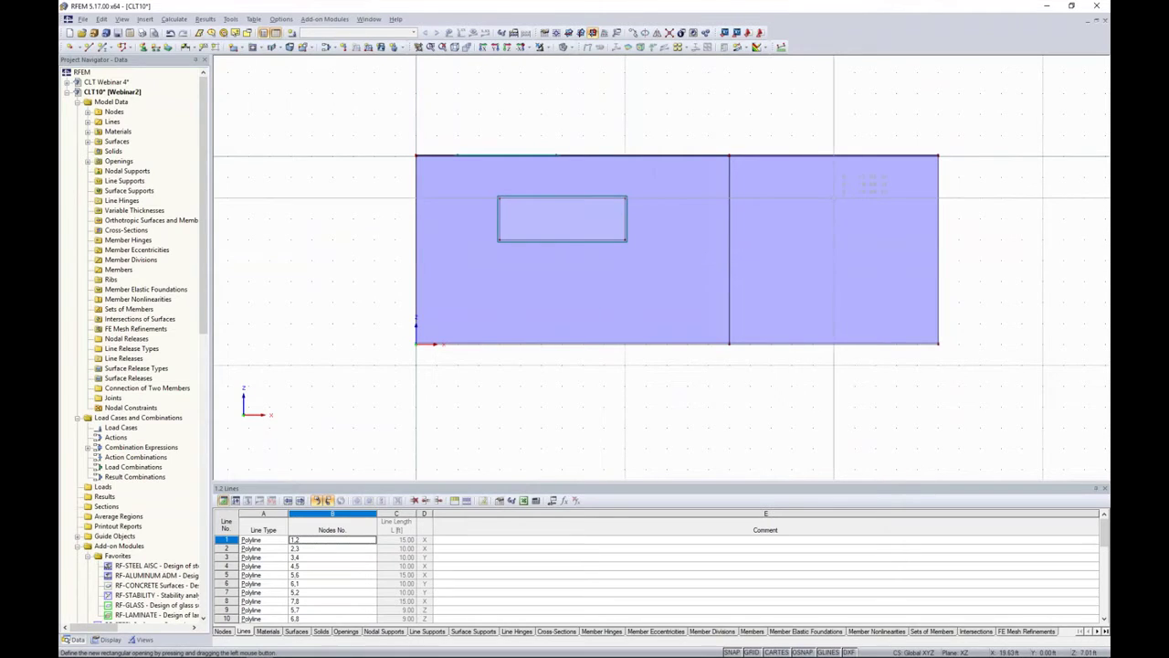
Add a door opening about 4 ft wide and 7 ft high, down to the floor, in the front wall of the 10 ft bay.
left_click(814, 198)
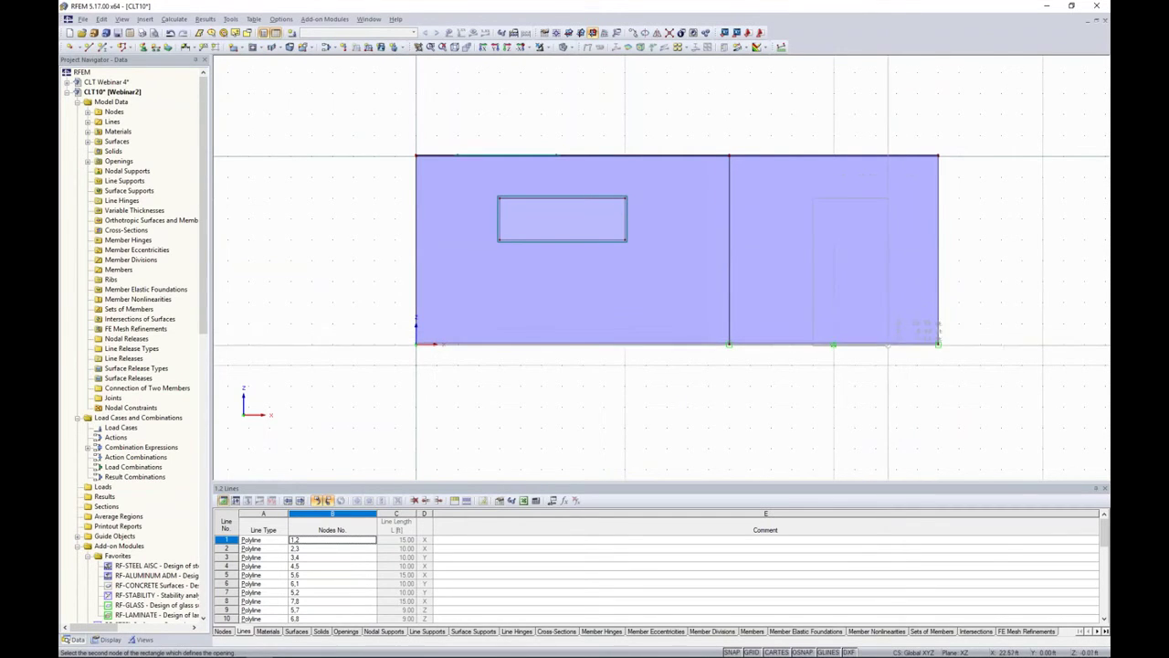
left_click(897, 344)
middle_click_drag(746, 317, 895, 408, "ctrl")
key("Escape")
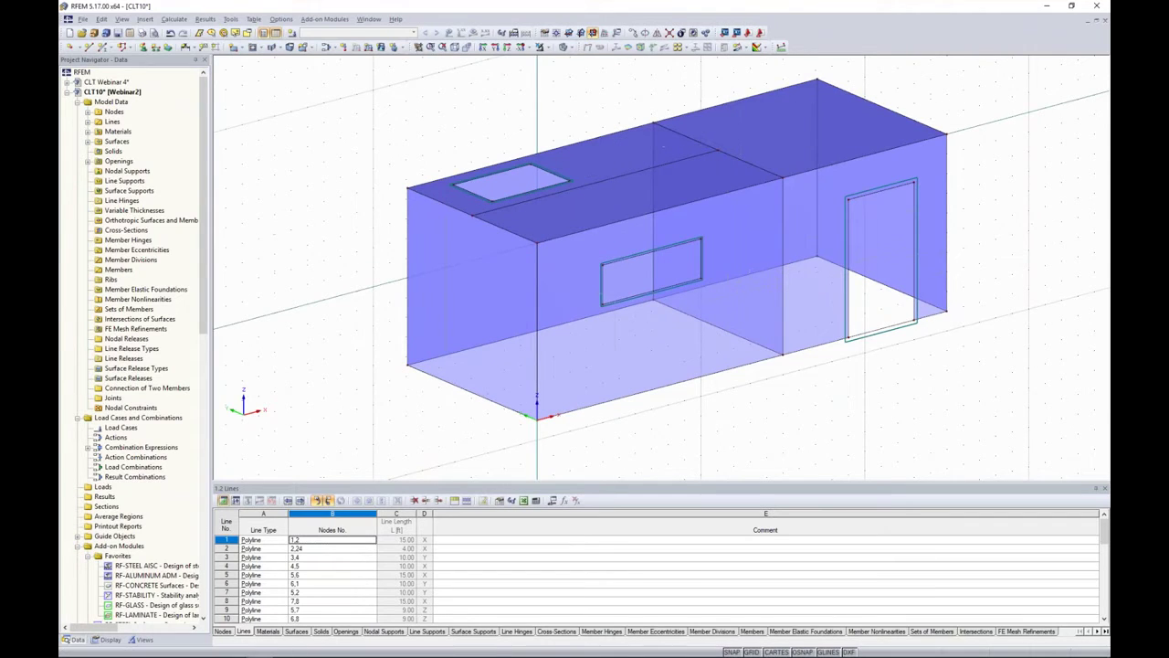
Move the work plane origin to the top rear corner at X = 0 and add a window opening in the 10 ft bay's rear wall.
left_click(540, 46)
left_click(408, 188)
middle_click_drag(389, 259, 976, 237, "ctrl")
middle_click_drag(487, 303, 583, 247, "ctrl")
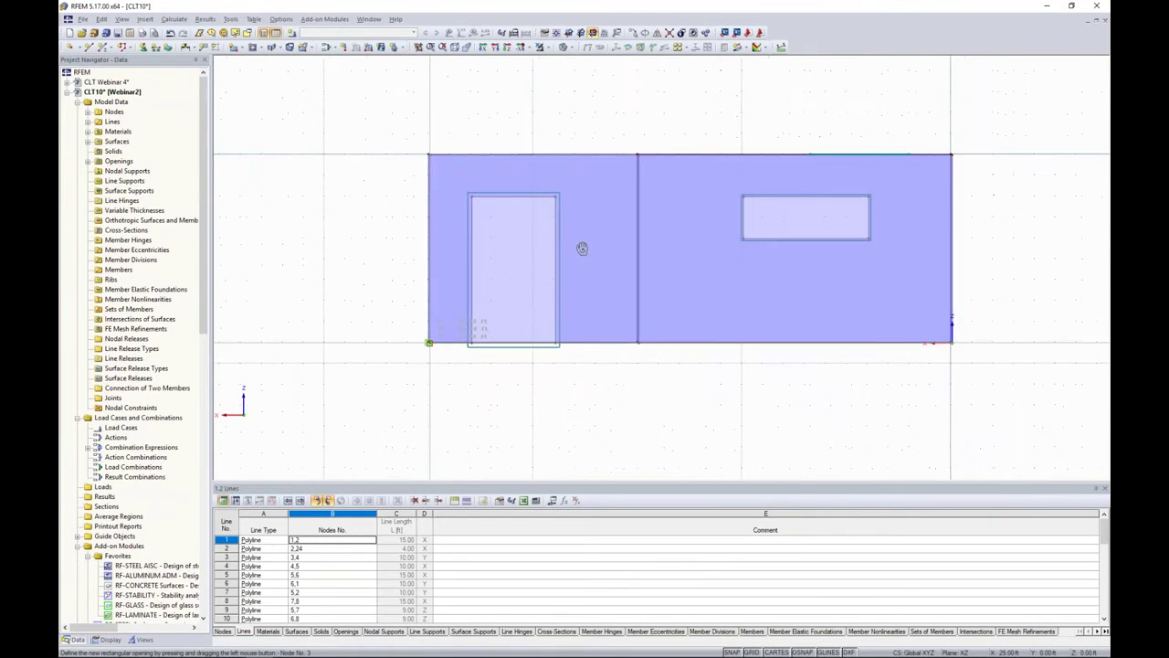
left_click(252, 47)
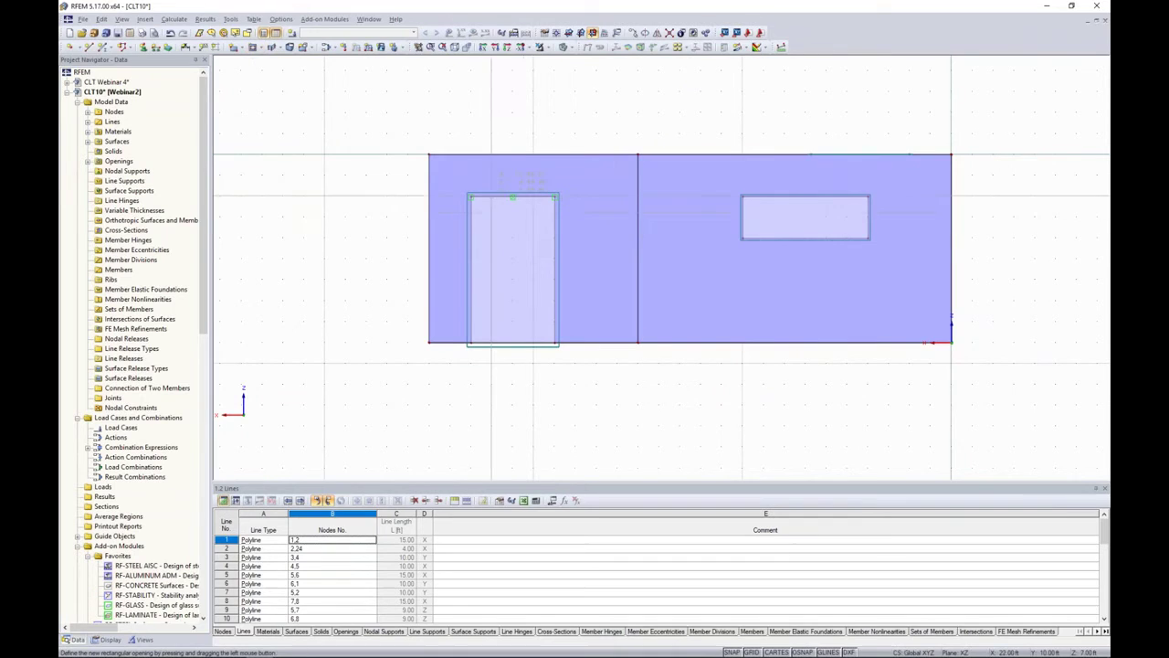
left_click_drag(499, 206, 590, 253)
Switch the work plane to YZ and set its origin at the top rear corner of the dividing wall.
middle_click_drag(590, 252, 393, 287, "ctrl")
middle_click_drag(806, 265, 694, 229, "ctrl")
left_click(581, 33)
left_click(557, 34)
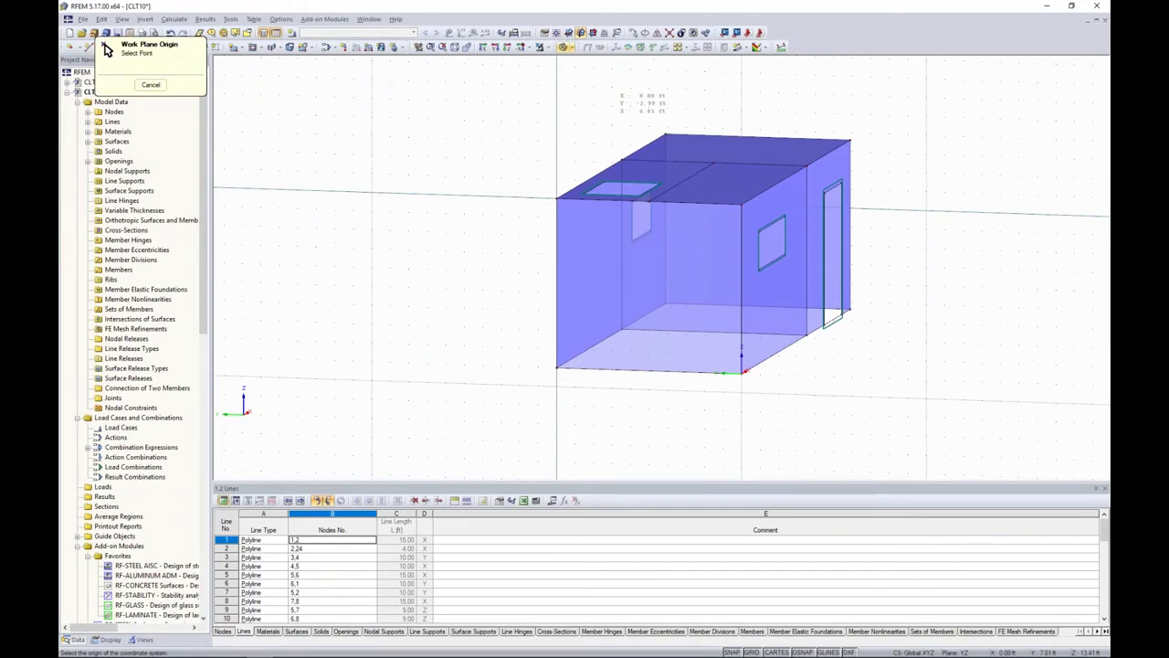
left_click(622, 160)
Add a door opening about 4 ft wide in the dividing wall, from Y = 7 ft, Z = 7 ft down to the floor.
middle_click_drag(509, 173, 572, 144, "ctrl")
middle_click_drag(857, 255, 768, 253)
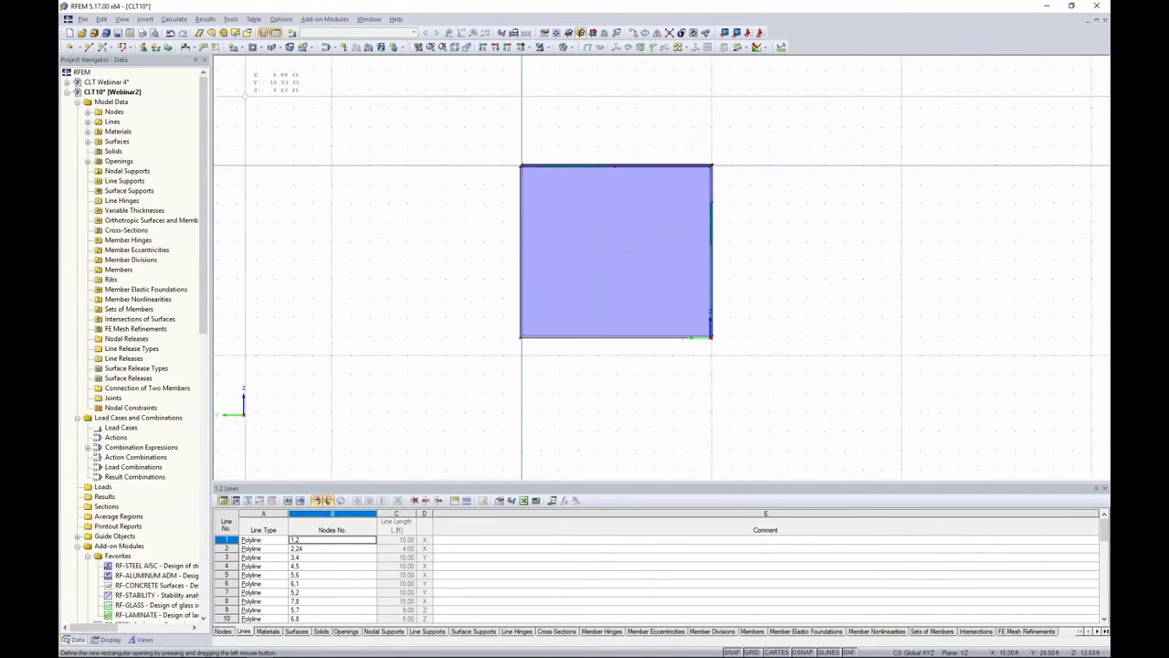
left_click(253, 47)
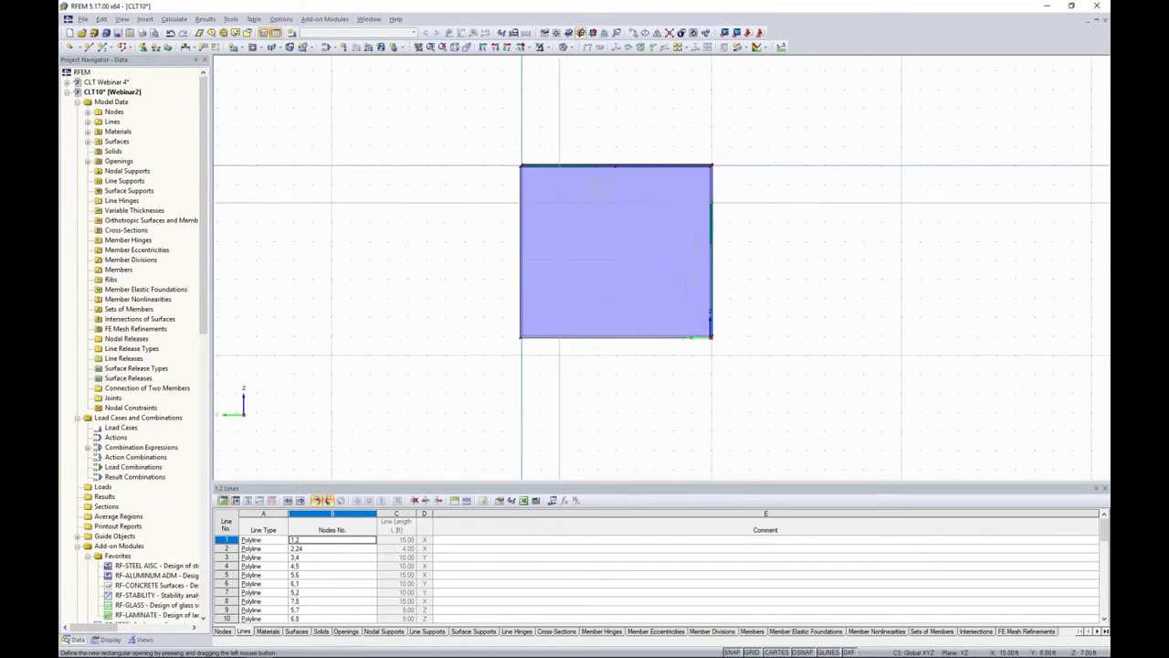
left_click(581, 203)
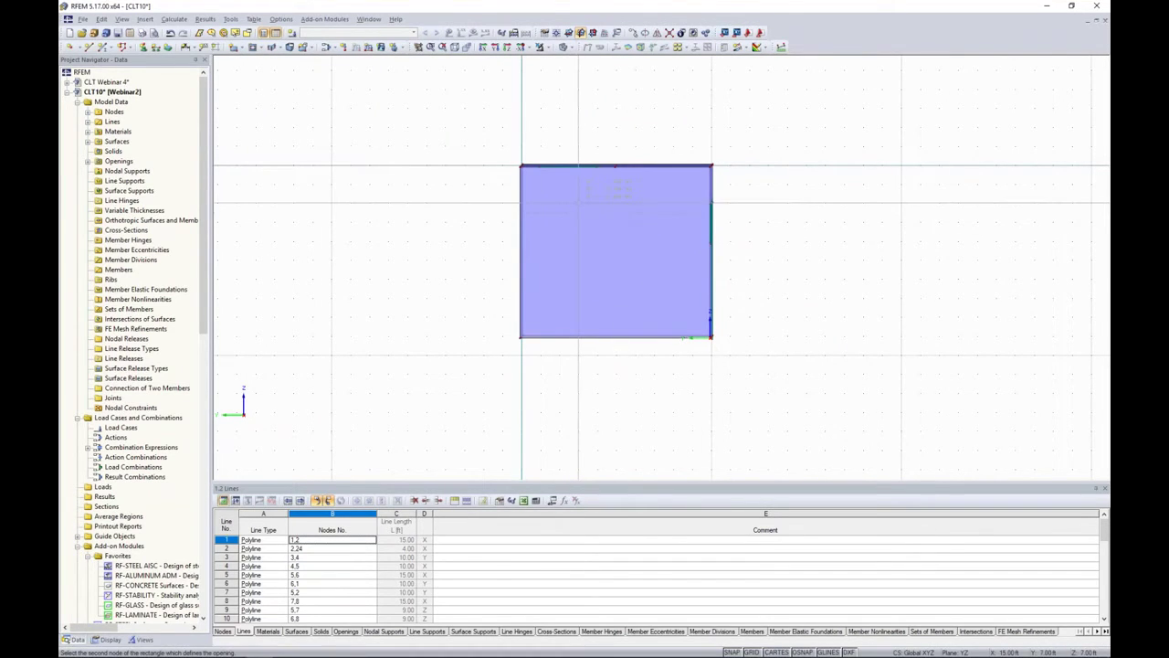
left_click(654, 337)
middle_click_drag(852, 274, 691, 336, "ctrl")
key("Escape")
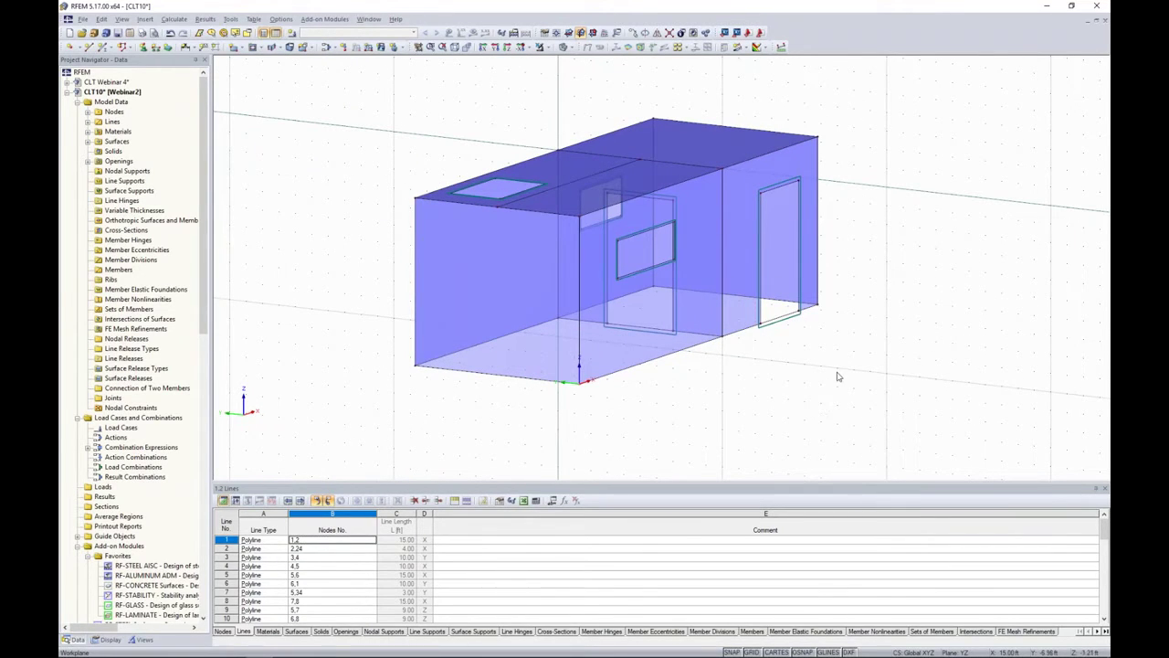
Turn off the work plane grid and select the entire model.
middle_click_drag(839, 377, 649, 384, "ctrl")
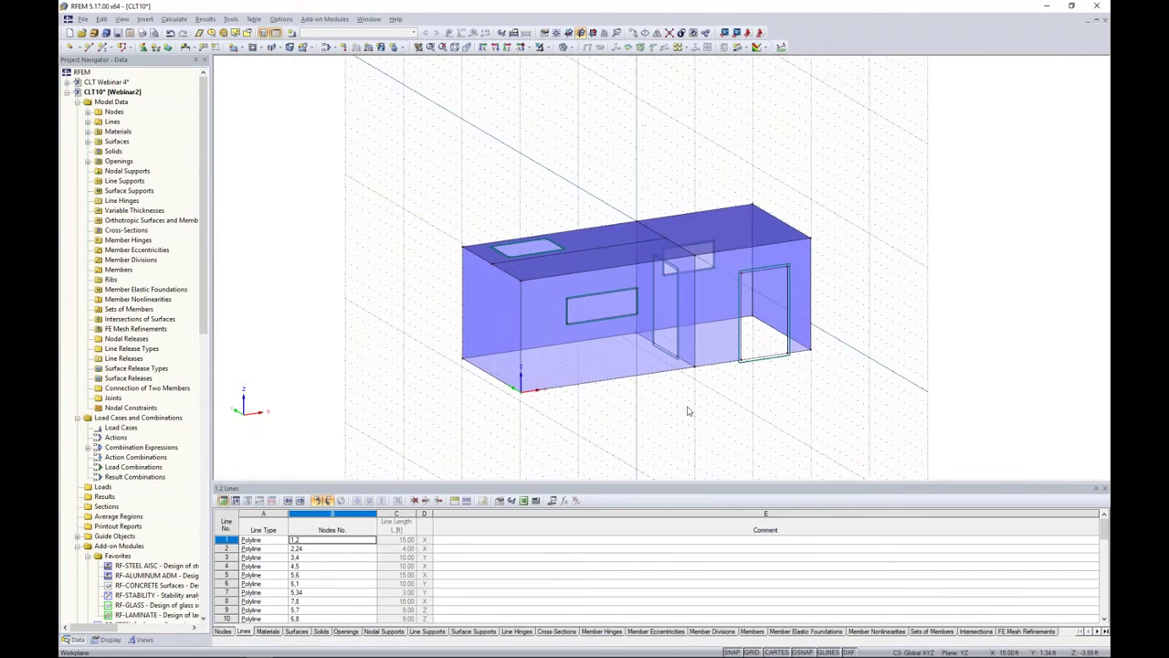
left_click(750, 651)
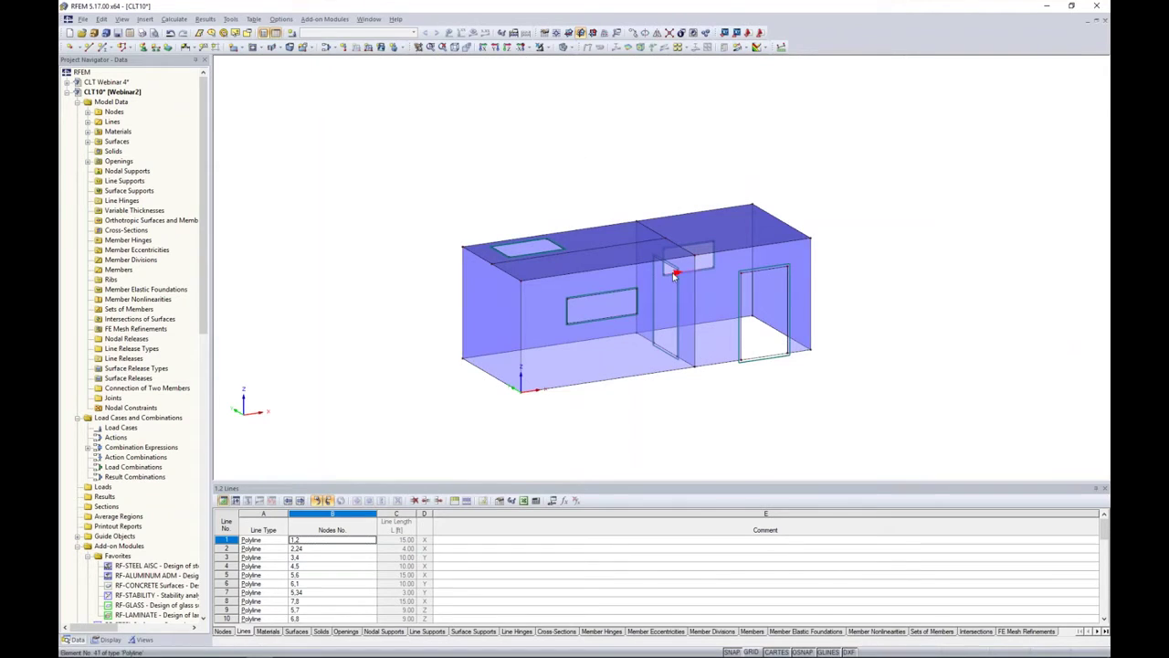
scroll(710, 390, "up", 1)
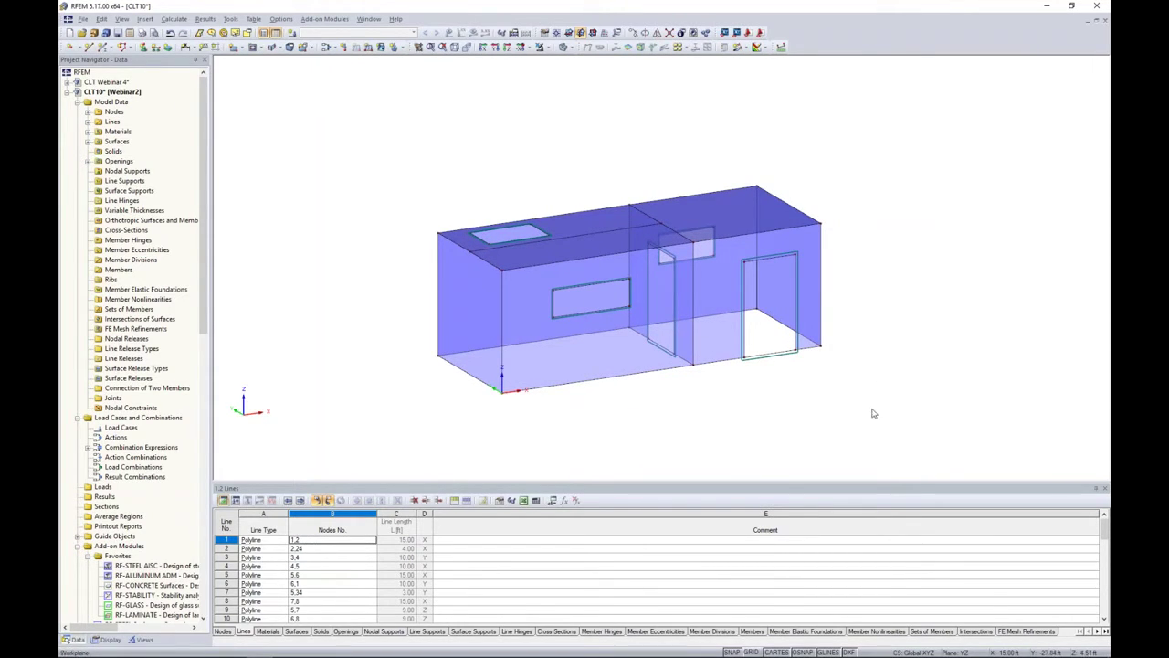
left_click_drag(883, 455, 411, 141)
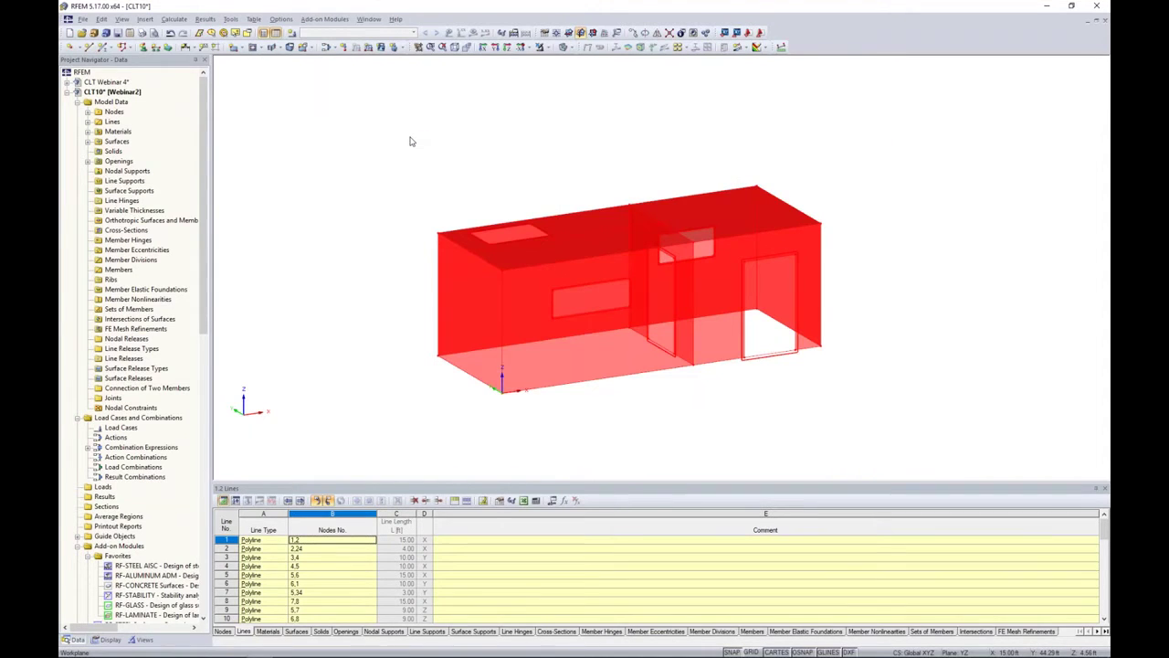
Copy the entire selected model one storey height upward so the copy sits directly on top of the original.
left_click(634, 33)
left_click_drag(441, 358, 441, 233, "ctrl")
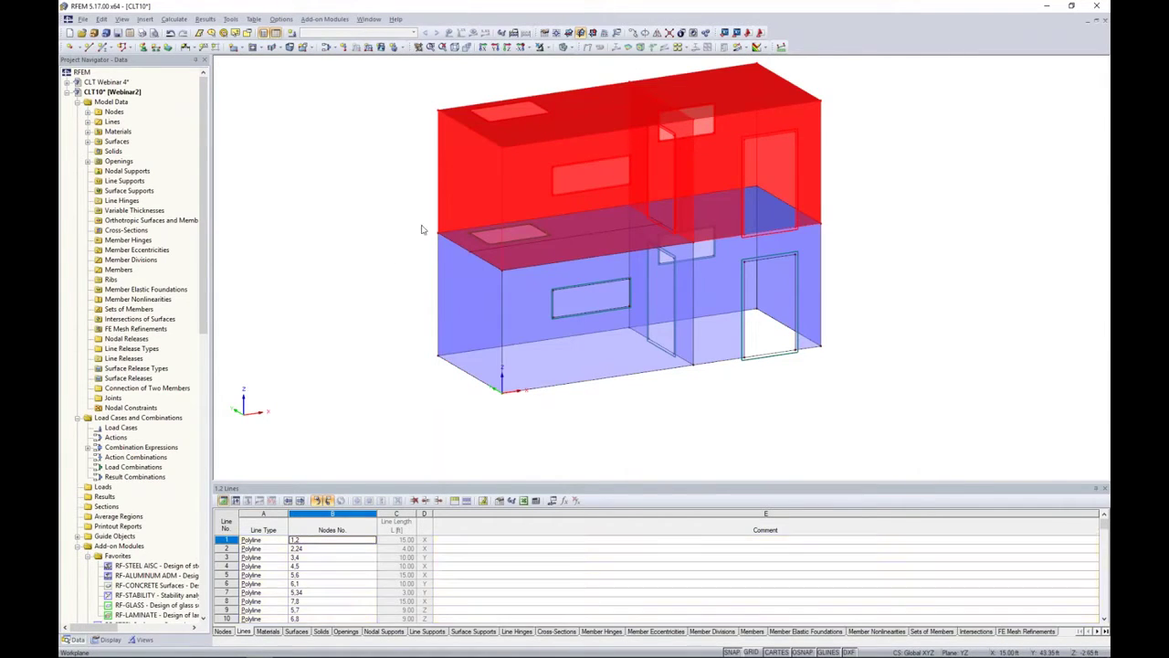
left_click(400, 248)
middle_click_drag(941, 272, 918, 257, "ctrl")
middle_click_drag(918, 257, 902, 282)
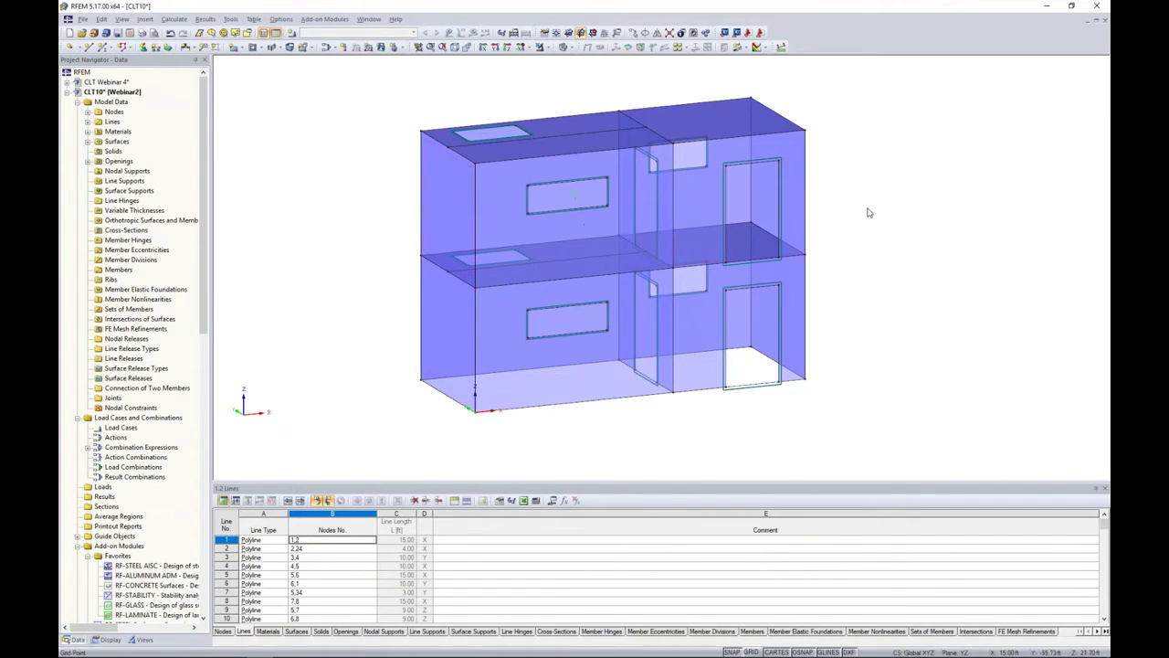
middle_click_drag(871, 204, 912, 229, "ctrl")
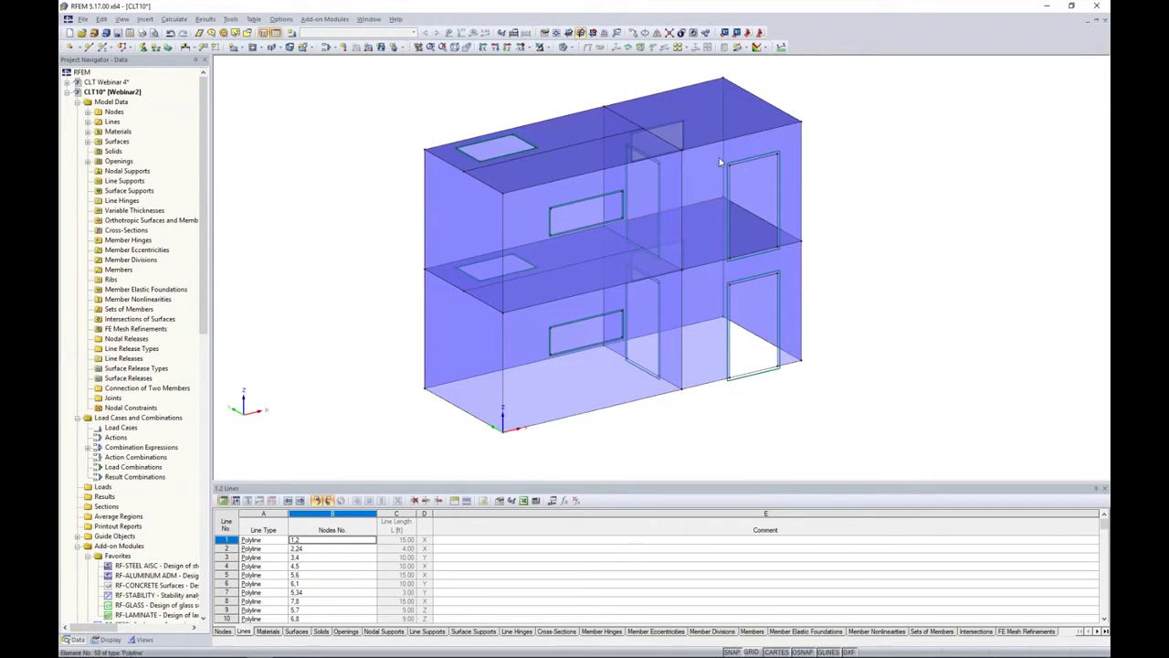
Switch the model to the wireframe display around the upper storey's roof opening.
left_click(571, 49)
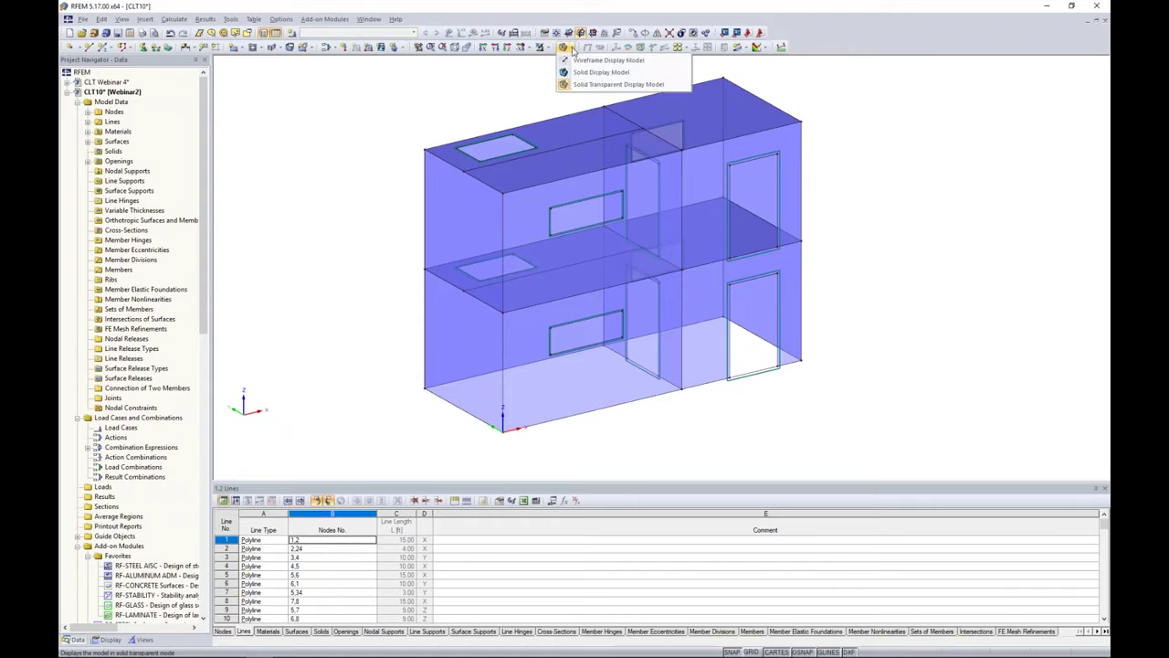
left_click(576, 61)
scroll(482, 168, "up", 3)
scroll(482, 168, "up", 5)
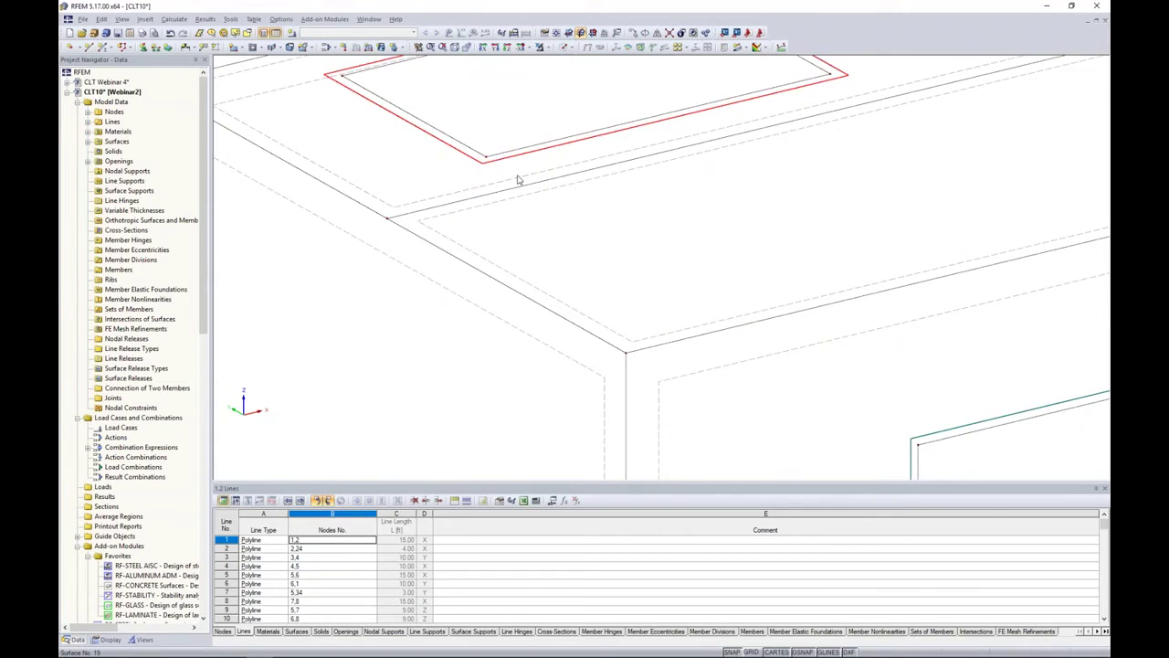
scroll(498, 183, "down", 3)
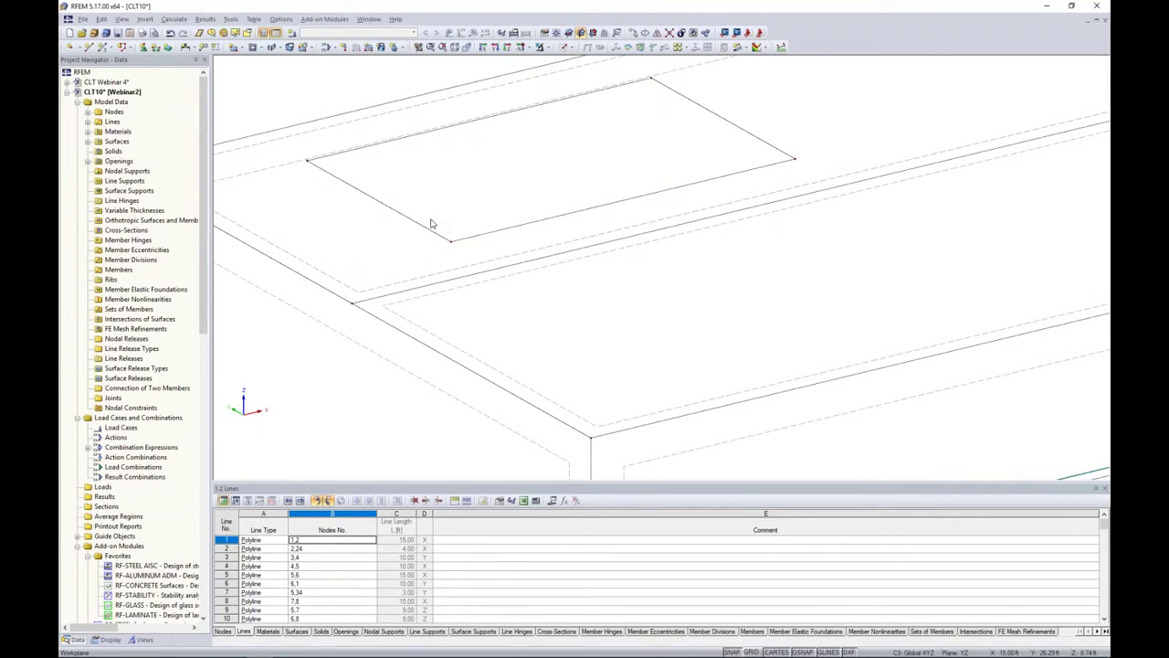
Delete the roof opening from the upper storey's top surface together with its boundary lines and nodes.
left_click_drag(467, 252, 412, 216)
key("Delete")
left_click_drag(792, 169, 723, 122)
key("Delete")
middle_click_drag(671, 156, 496, 247, "ctrl")
left_click_drag(527, 203, 470, 155)
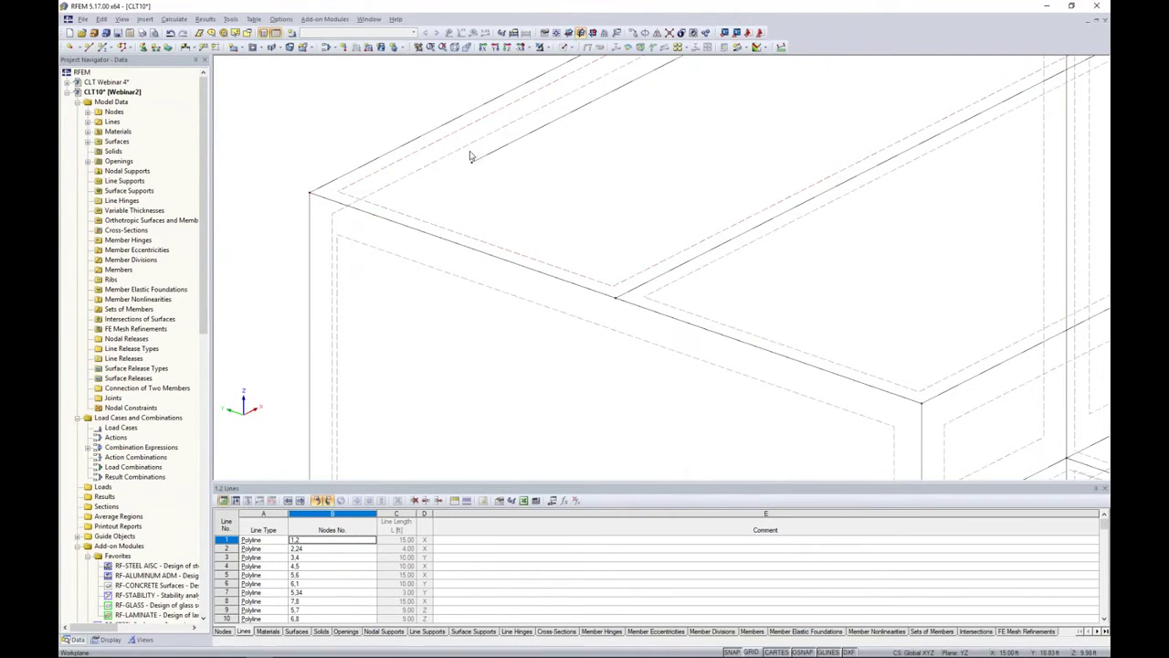
middle_click_drag(620, 153, 530, 256)
key("Delete")
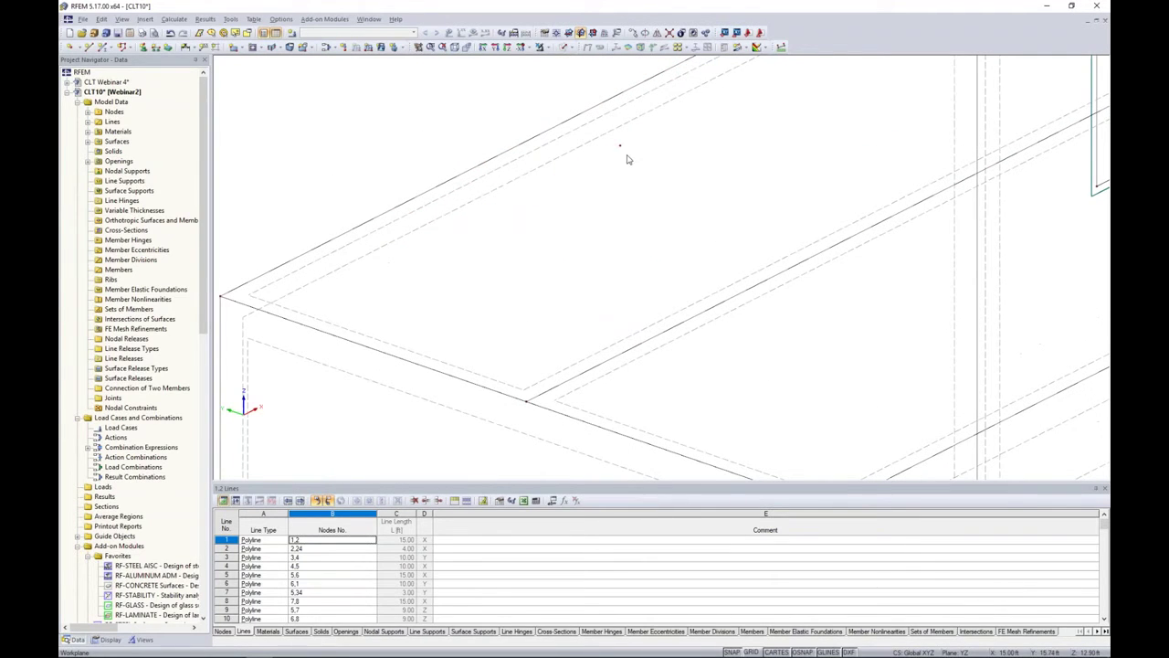
Delete the upper storey's door opening in the front wall of the 10 ft bay along with its boundary lines.
scroll(679, 191, "down", 5)
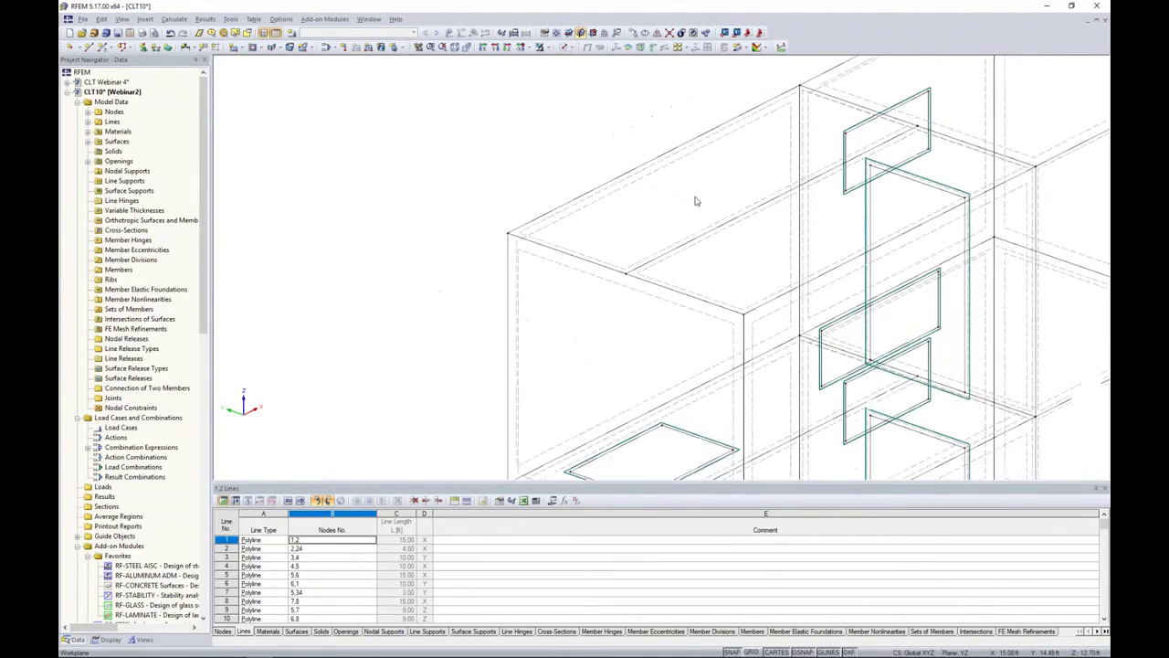
middle_click_drag(1015, 304, 759, 264)
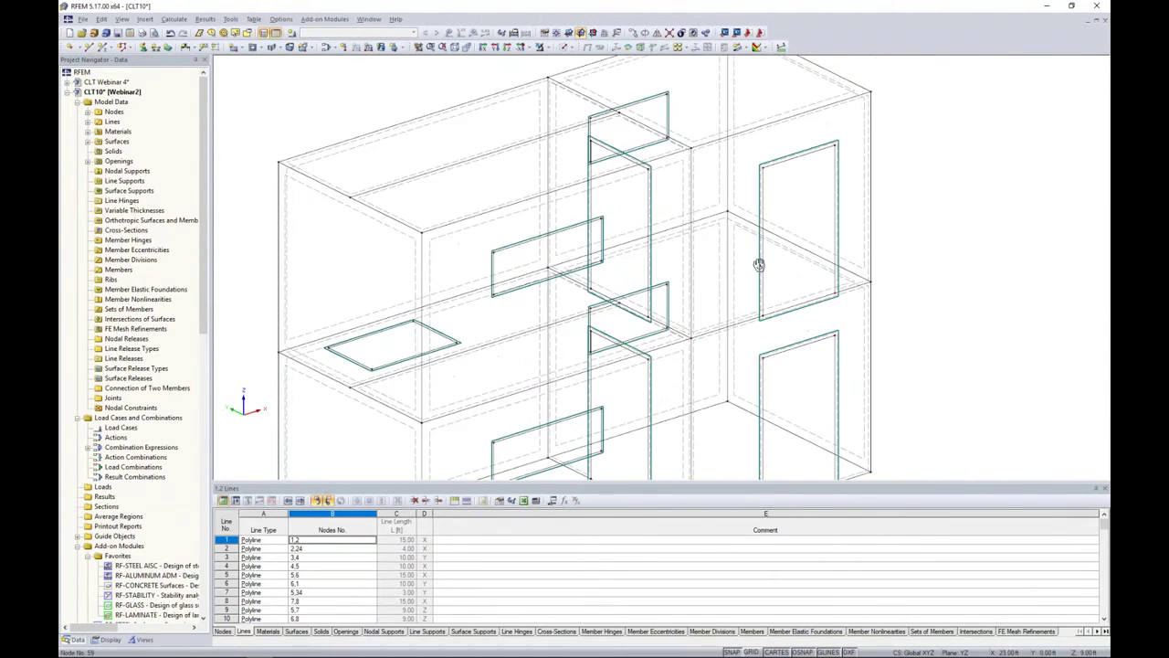
scroll(803, 160, "up", 3)
left_click(791, 157)
key("Delete")
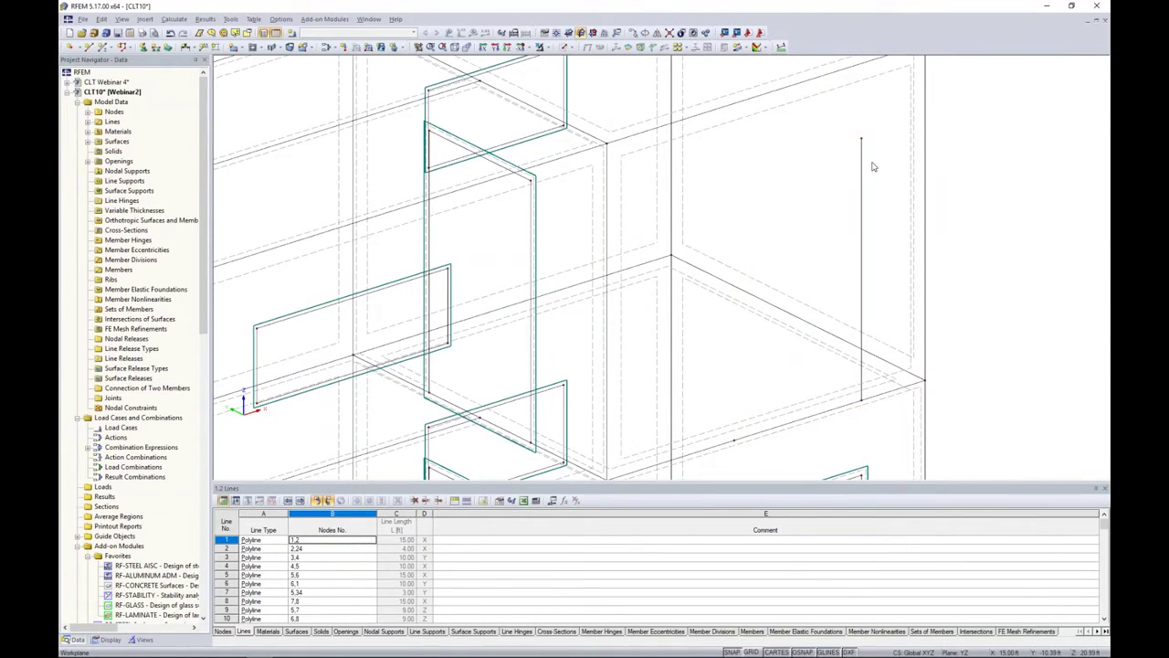
scroll(844, 170, "down", 4)
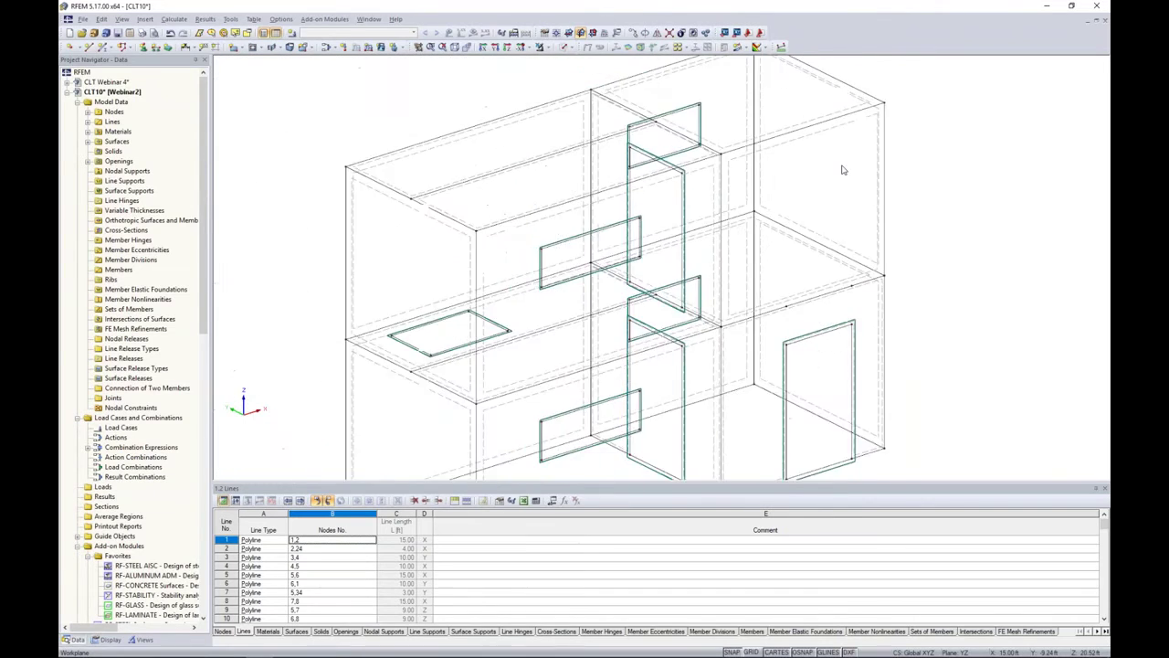
scroll(844, 170, "down", 3)
Return the model to the solid transparent display.
middle_click_drag(955, 301, 812, 279, "ctrl")
left_click(566, 47)
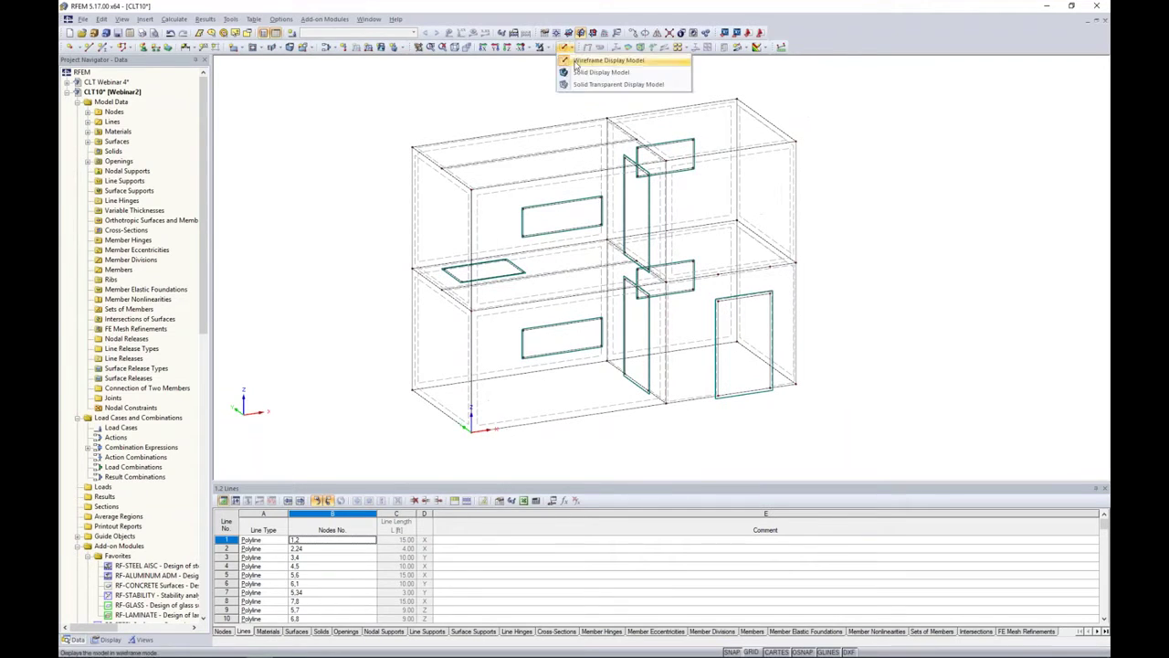
left_click(594, 84)
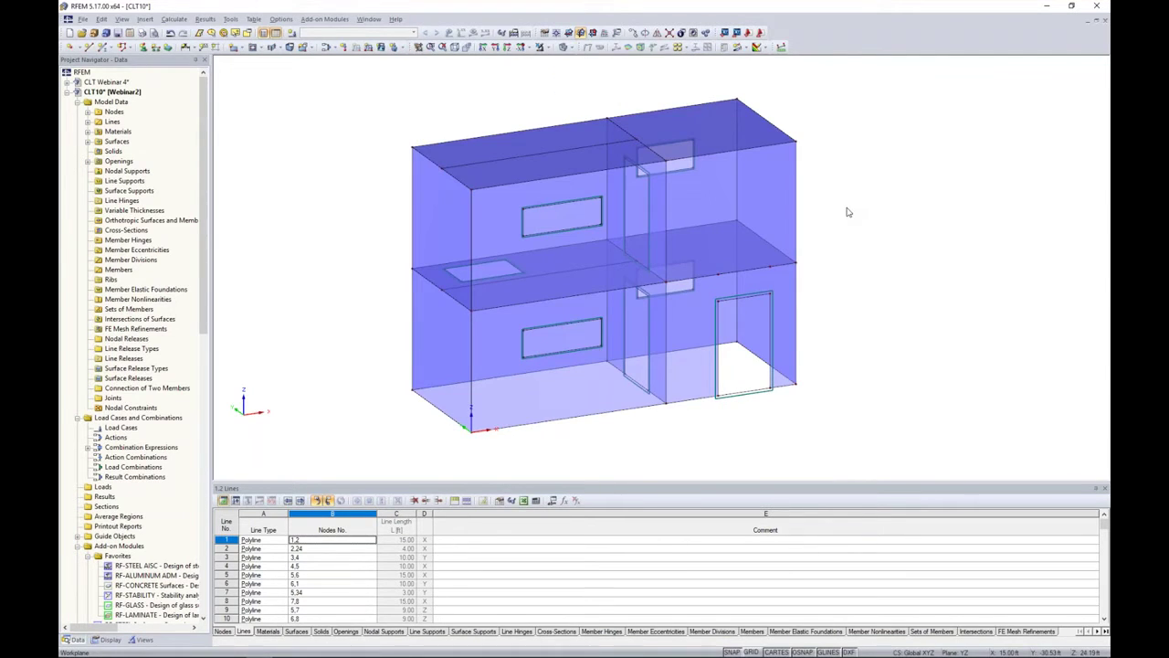
scroll(539, 278, "up", 3)
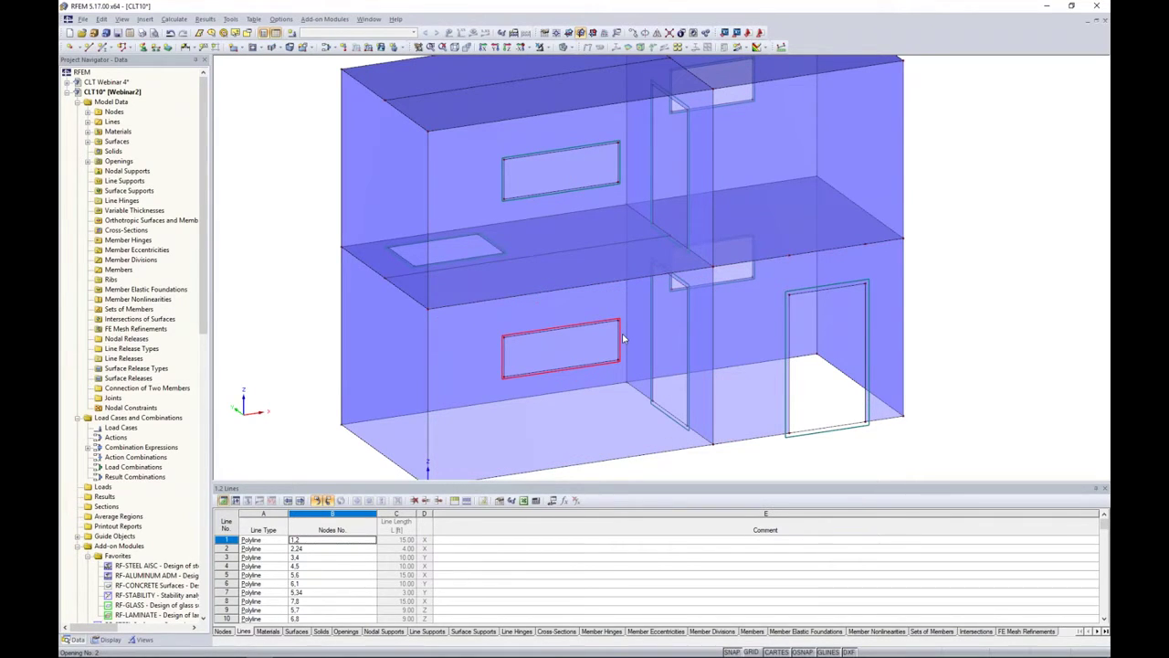
Select the upper storey and hide it using visibility by hiding selected objects.
middle_click_drag(921, 223, 888, 250, "ctrl")
left_click_drag(887, 248, 341, 91)
left_click(545, 47)
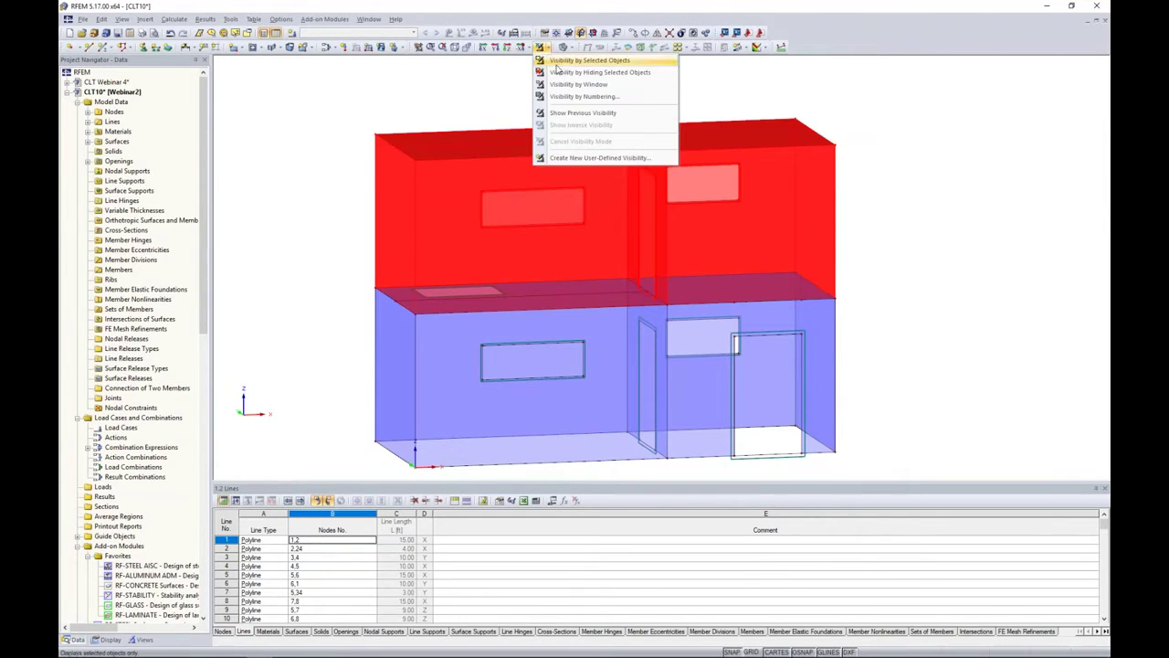
left_click(560, 74)
Start a new beam member with a rectangular timber cross-section, width 6 in and height 10 in.
middle_click_drag(449, 174, 517, 233, "ctrl")
scroll(569, 276, "up", 3)
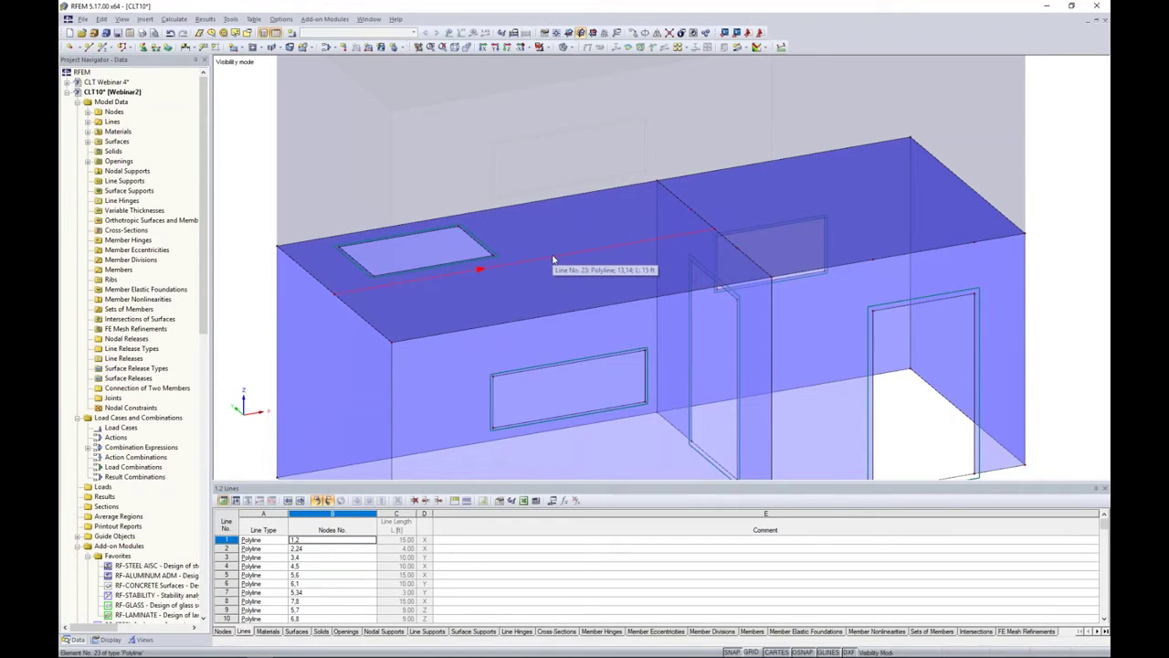
left_click(103, 49)
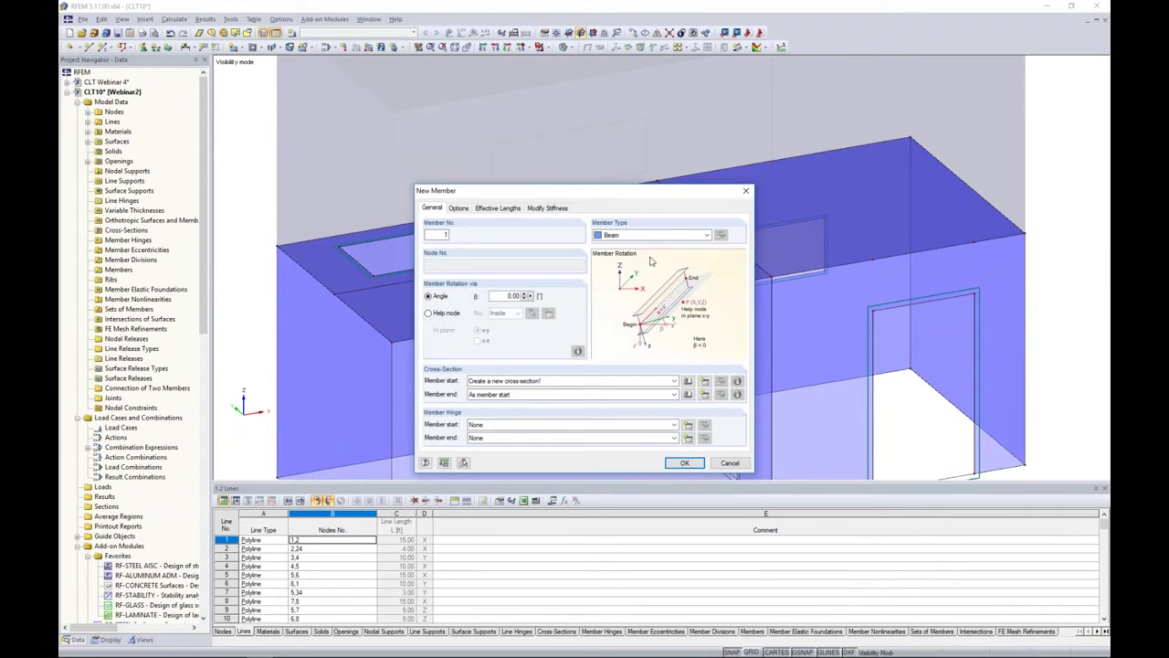
left_click(689, 381)
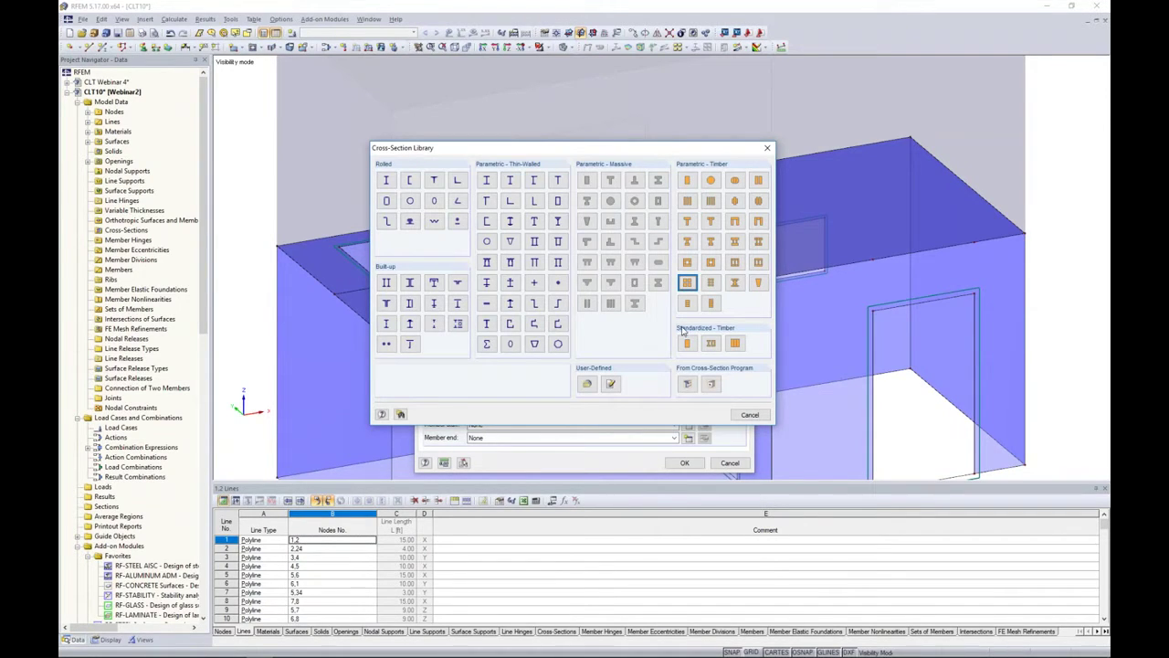
left_click(687, 180)
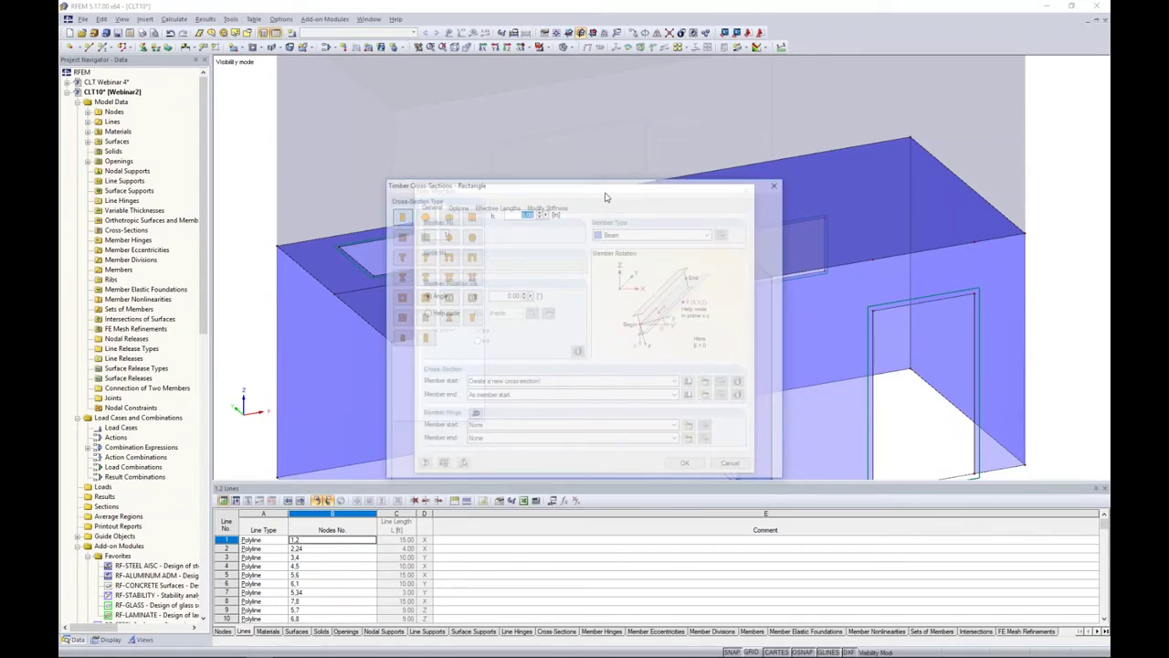
type("6")
key("Tab")
type("1")
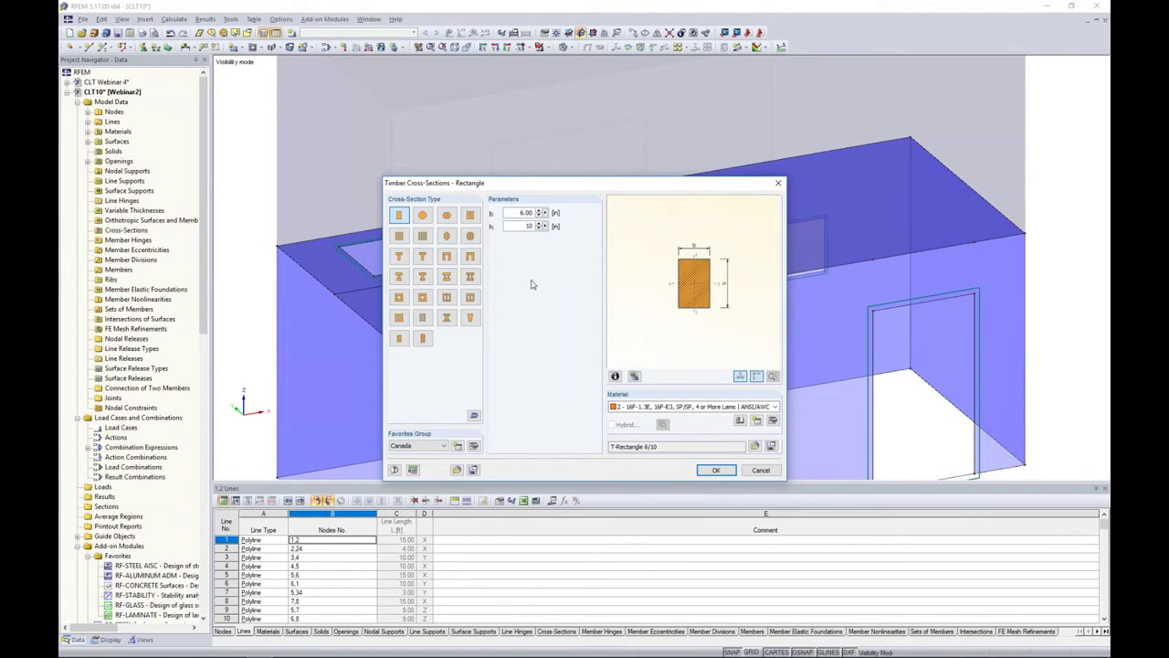
Filter the material library to Wood (North America), ANSI/AWC NDS-2015, and Table 5A structural glued laminated softwood timber stressed primarily in bending.
left_click(740, 421)
left_click(740, 421)
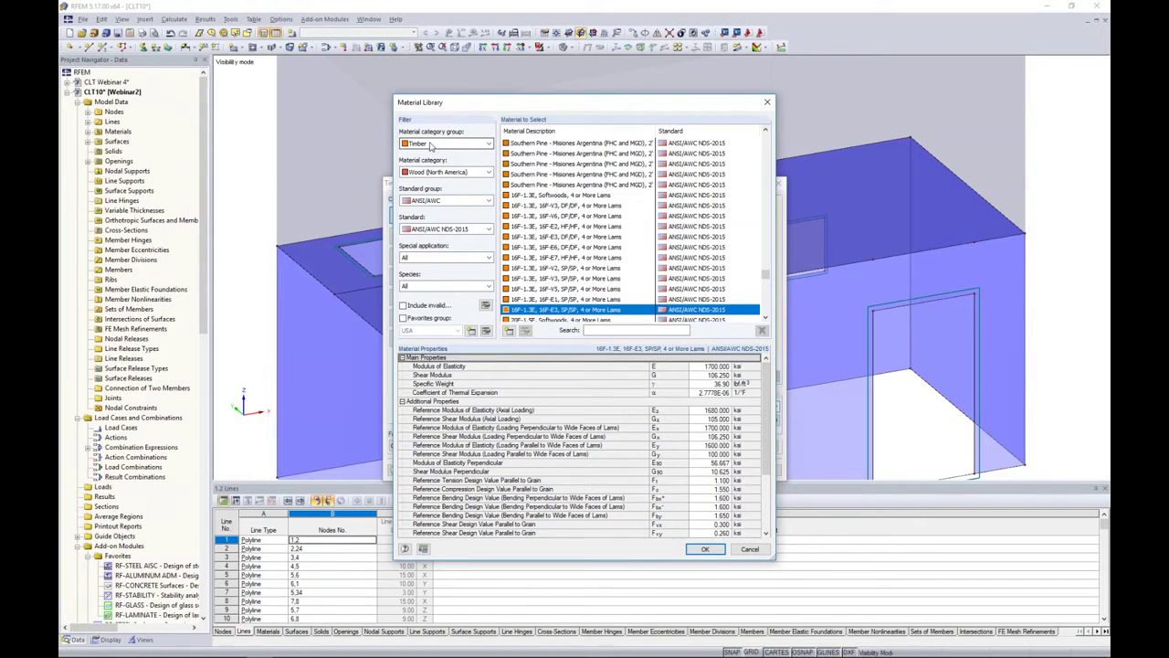
left_click(469, 170)
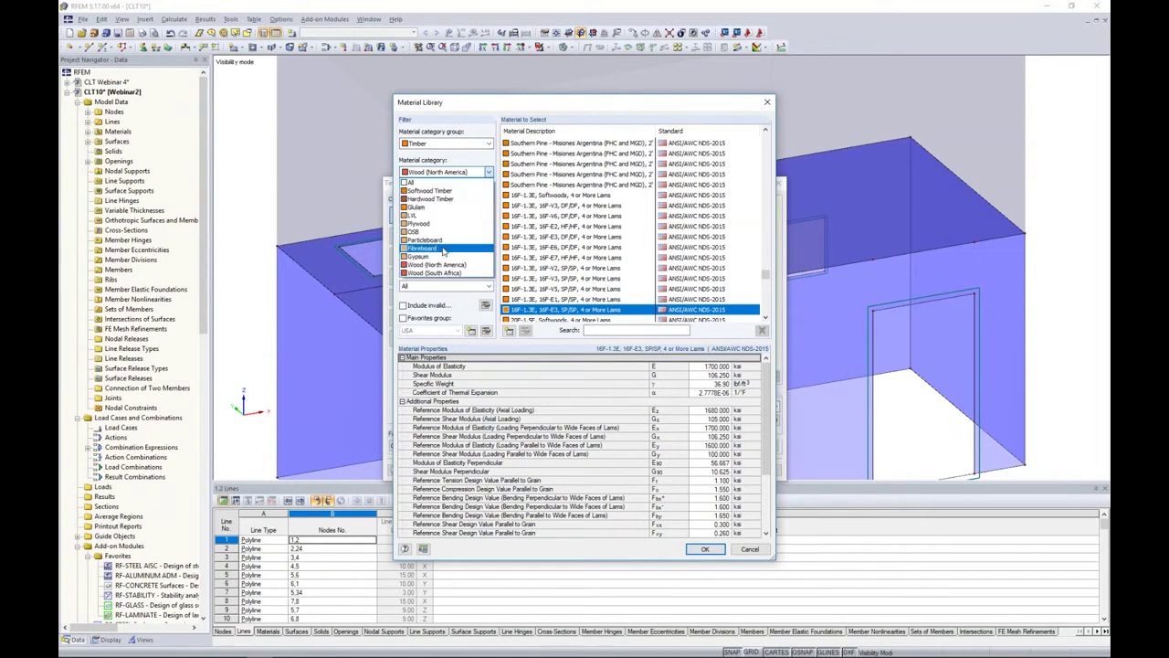
left_click(439, 265)
left_click(448, 201)
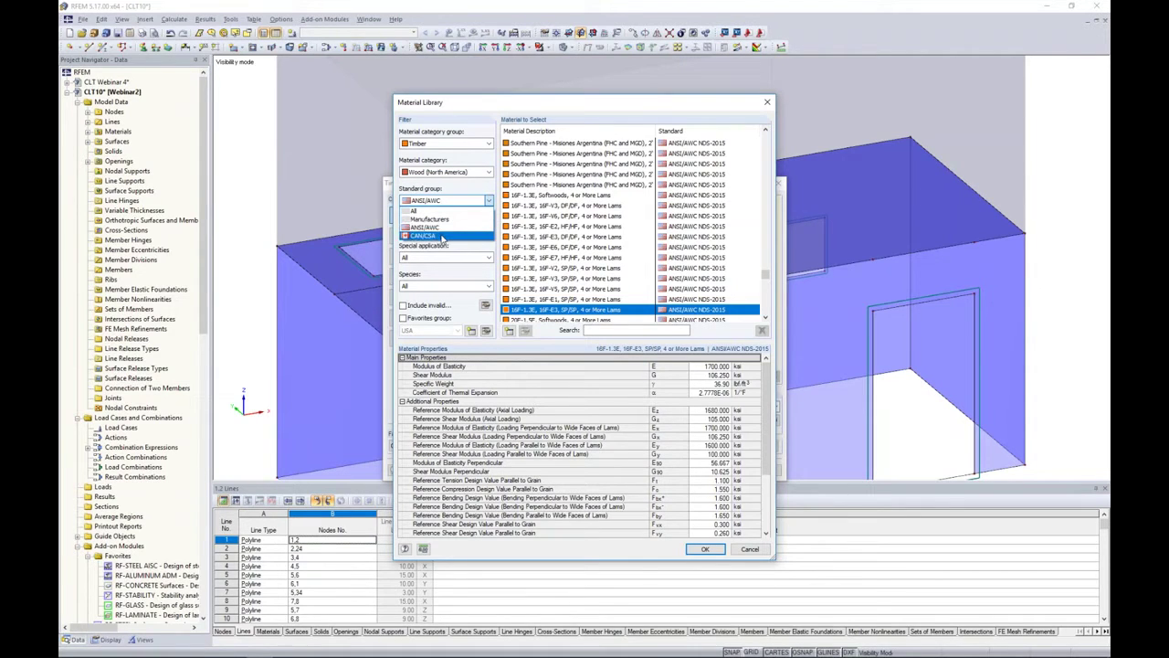
left_click(448, 252)
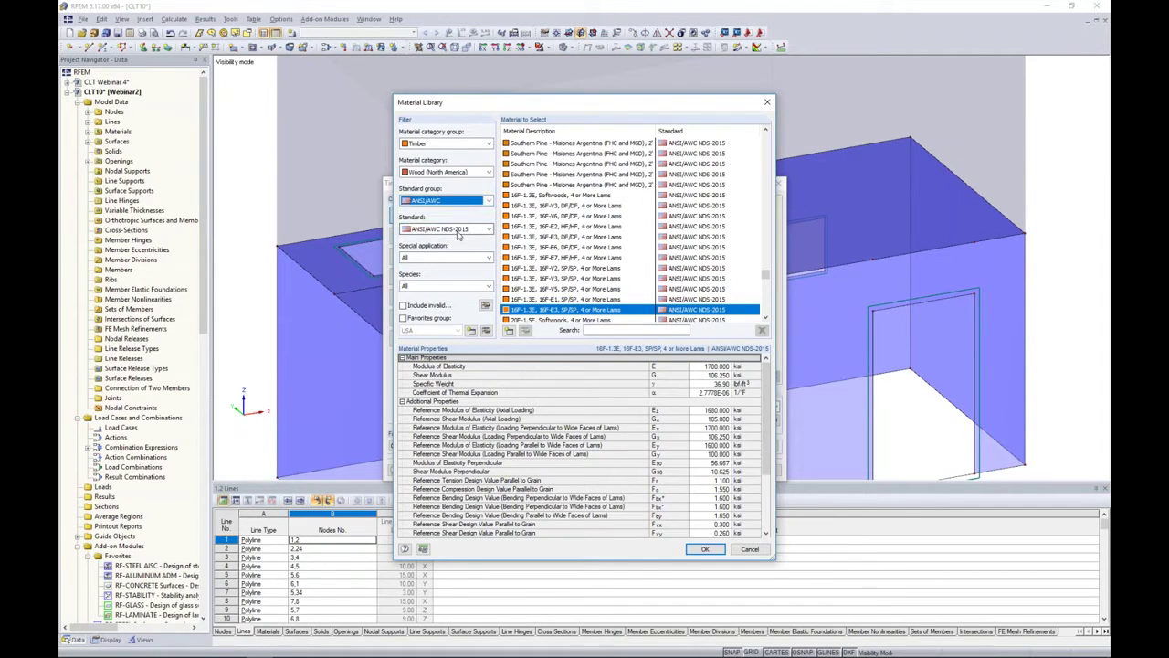
left_click_drag(766, 275, 777, 236)
left_click(489, 257)
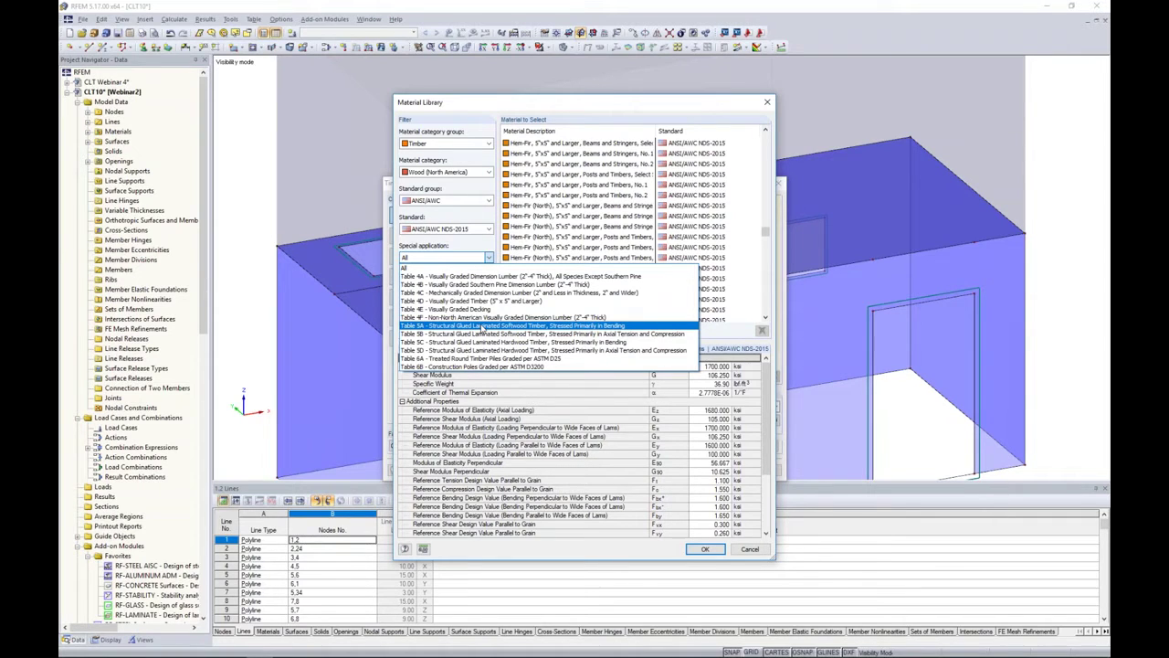
left_click(482, 327)
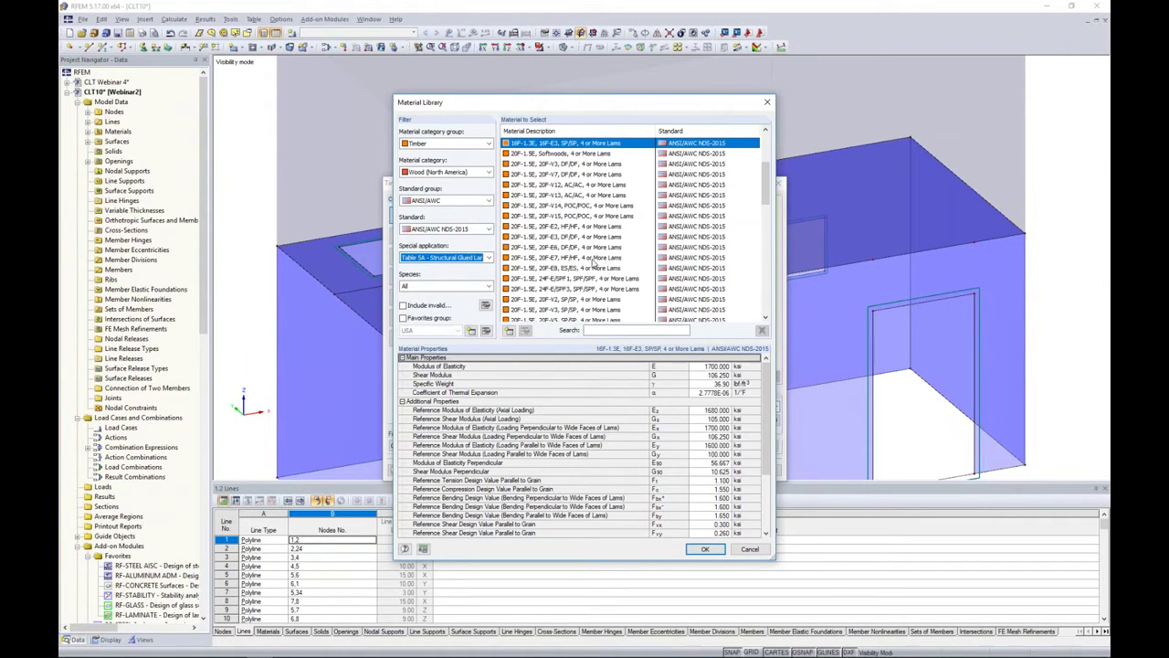
mouse_move(770, 198)
left_mouse_down()
mouse_move(769, 181)
mouse_move(768, 213)
mouse_move(767, 188)
left_mouse_up()
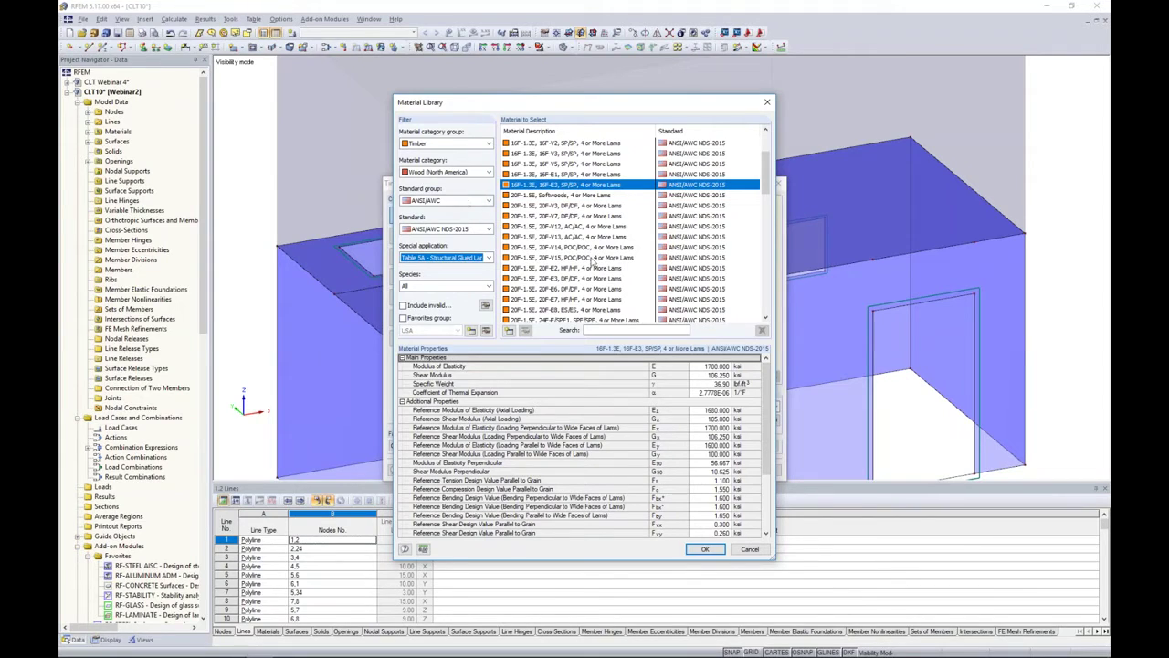
Limit the materials to the USA favorites and assign 16F-1.3E, 16F-E3, SP/SP, 4 or More Lams to the 6/10 rectangle section.
left_click(403, 318)
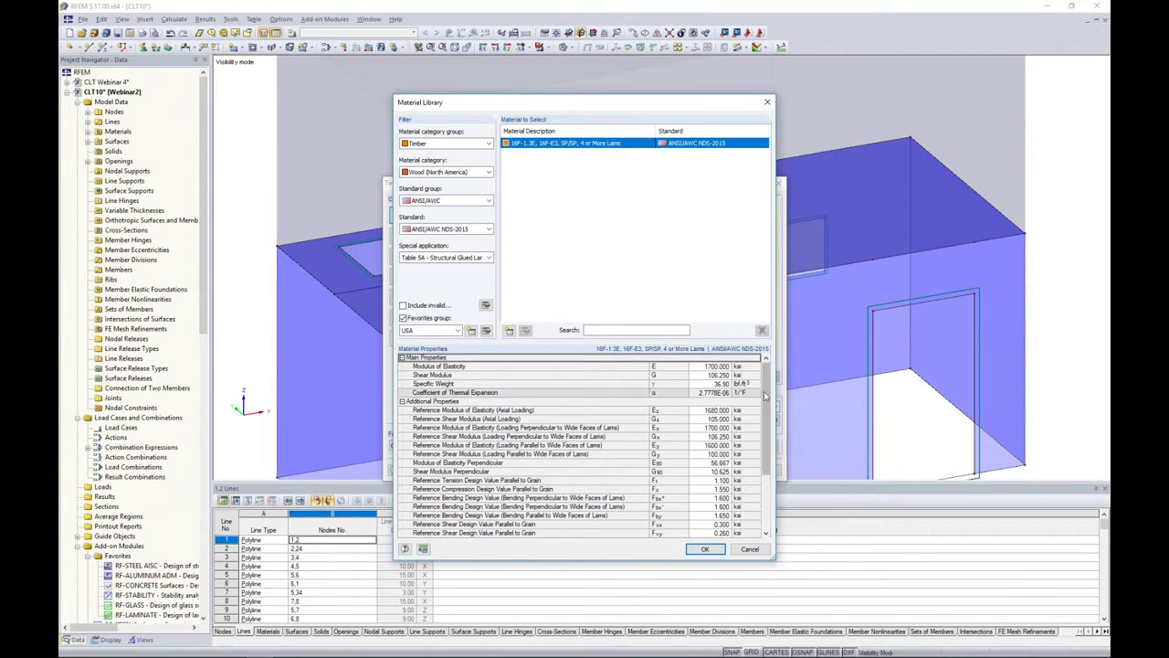
mouse_move(766, 390)
left_mouse_down()
mouse_move(770, 461)
mouse_move(763, 408)
mouse_move(747, 397)
left_mouse_up()
left_click(705, 549)
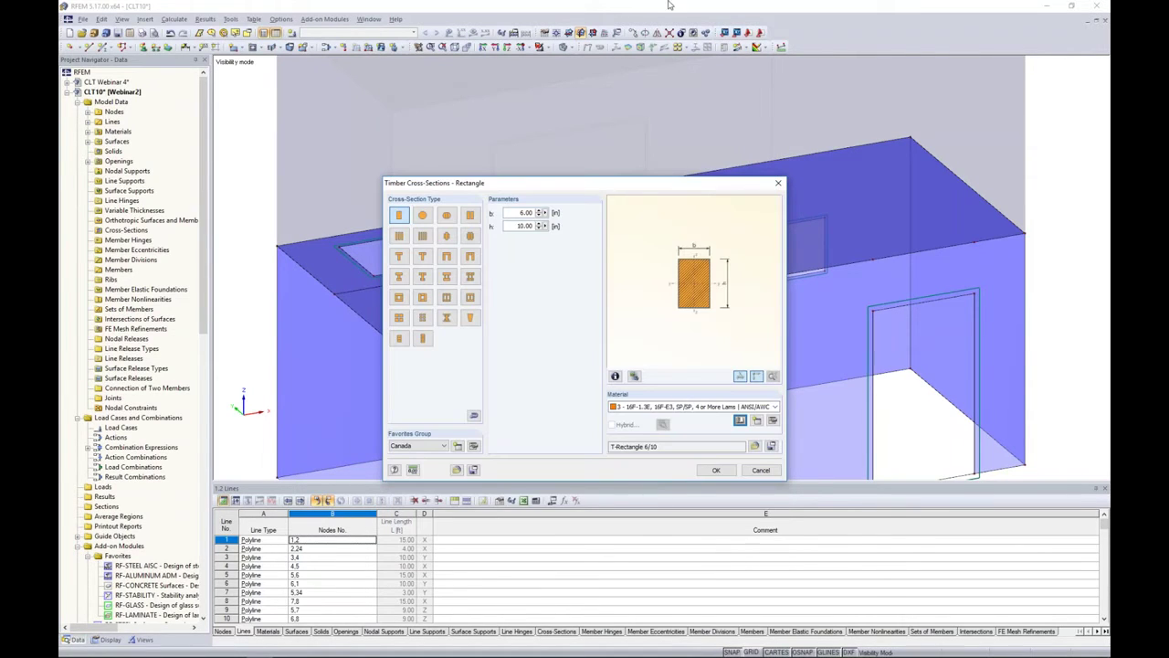
left_click(717, 470)
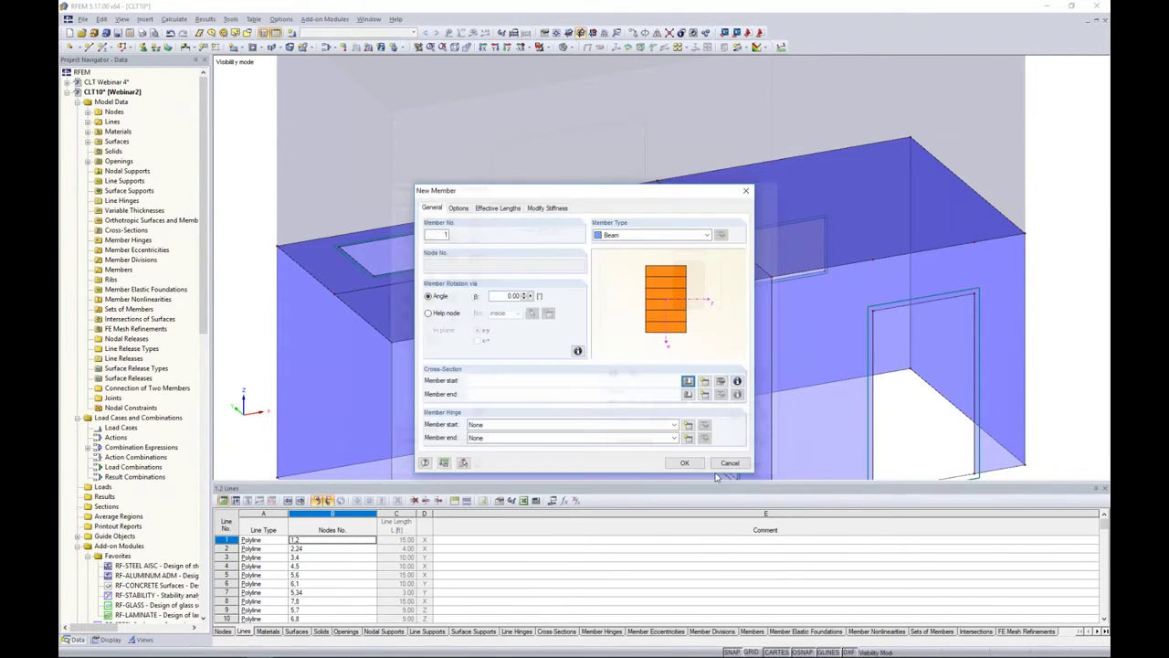
Place the beam across the 15 ft bay's top surface, from the midpoint of the rear top edge to the midpoint of the front top edge.
left_click(684, 462)
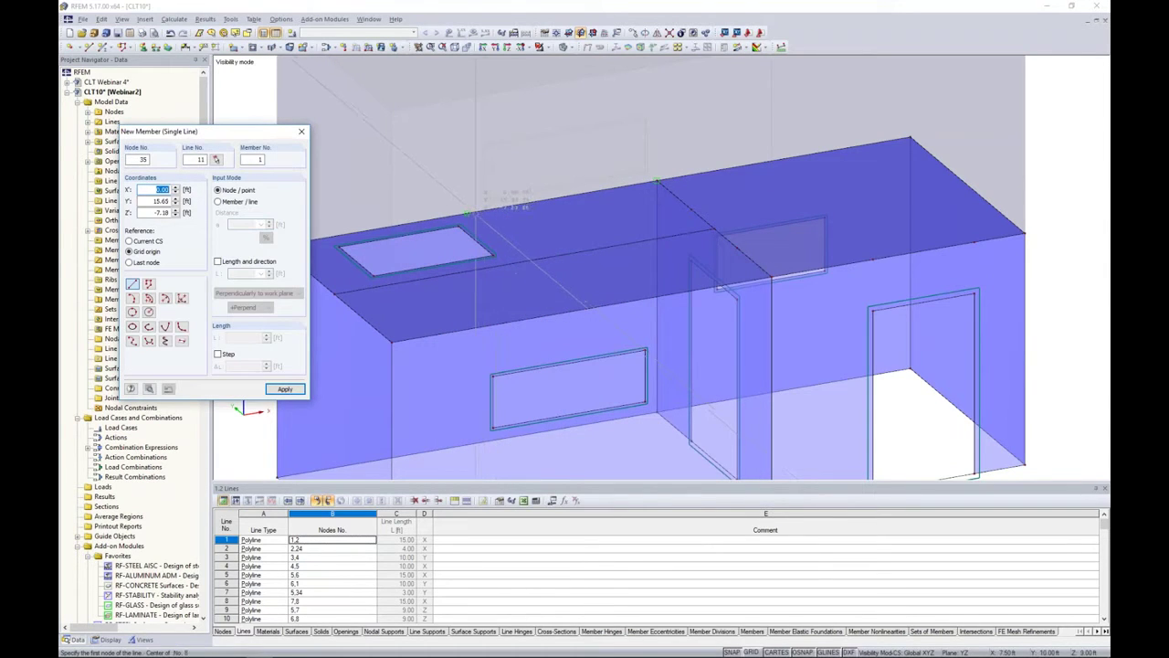
left_click(466, 213)
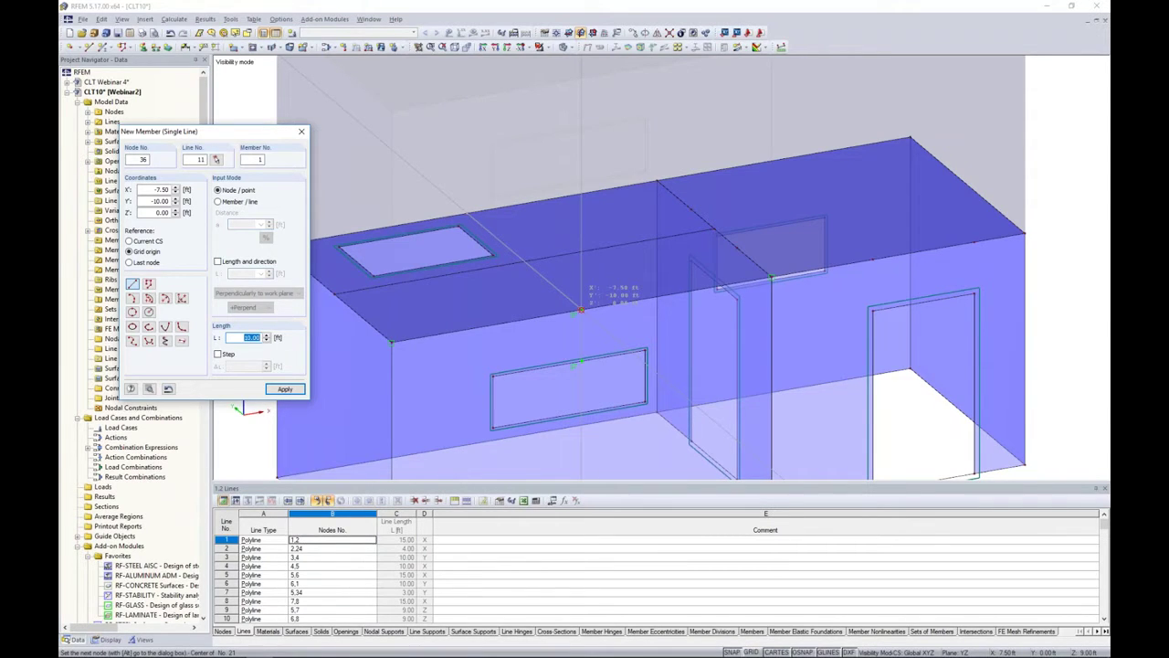
left_click(582, 311)
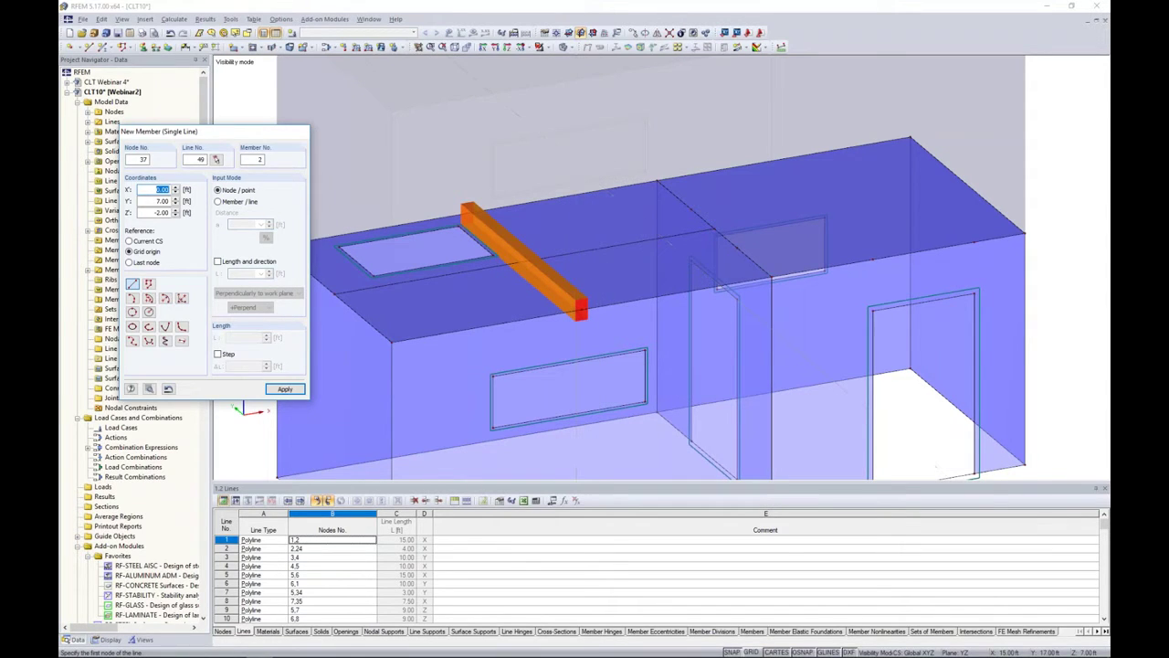
key("Escape")
middle_click_drag(619, 260, 618, 218, "ctrl")
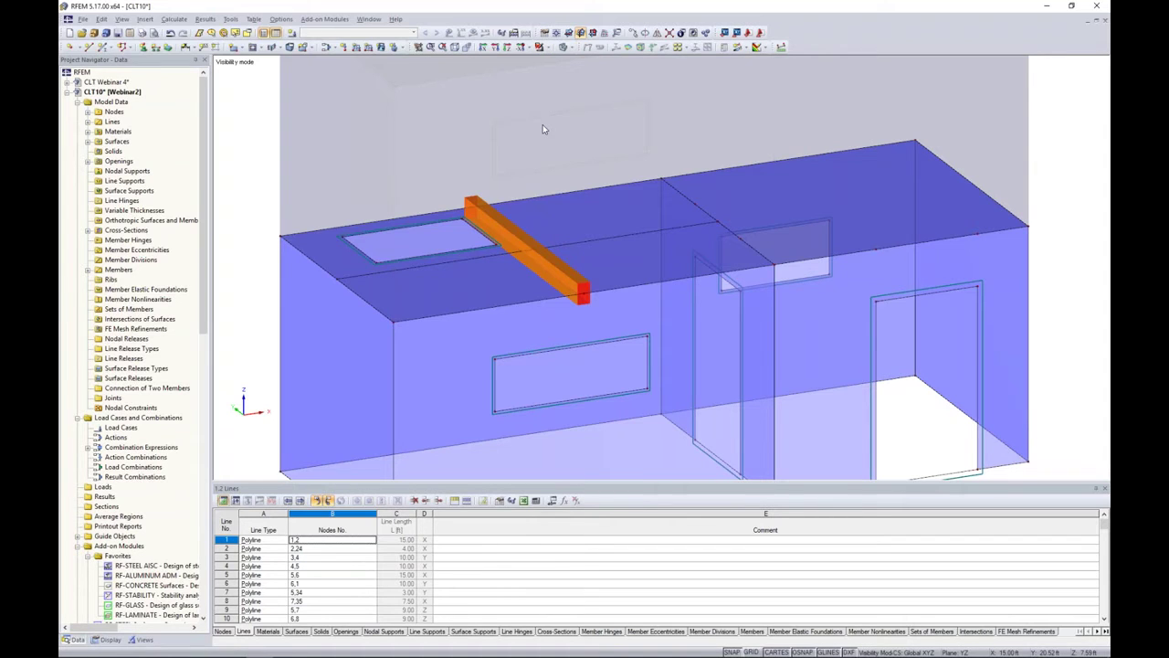
Display the model as wireframe and start a new line release on line 11, the rear segment of the beam.
left_click(571, 47)
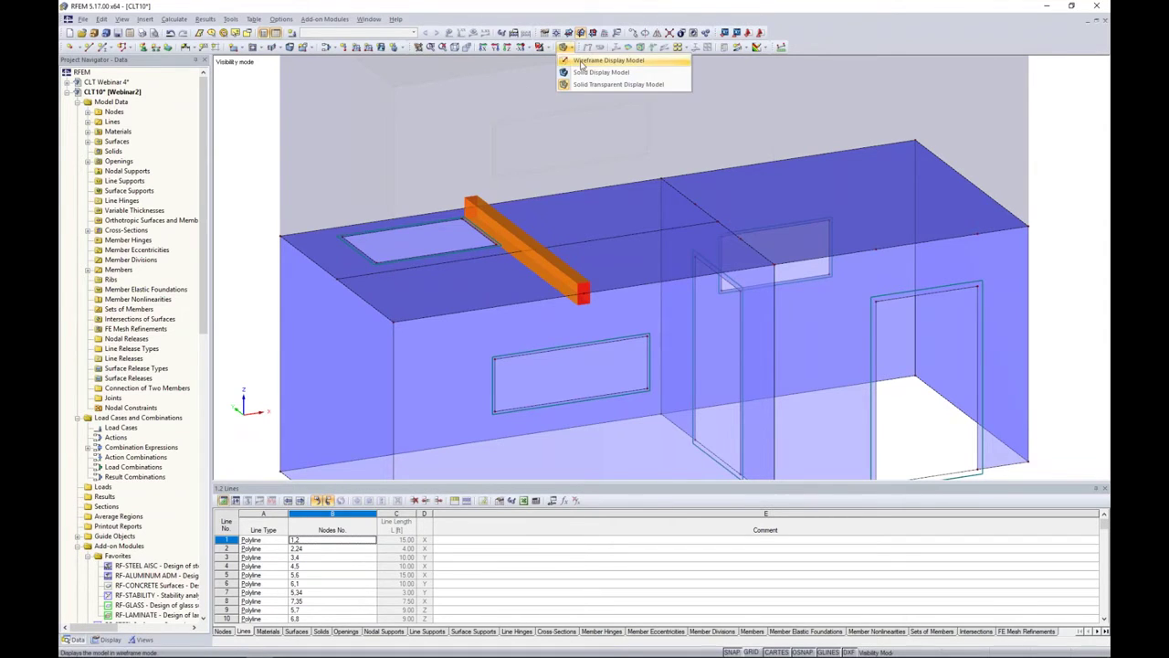
left_click(603, 79)
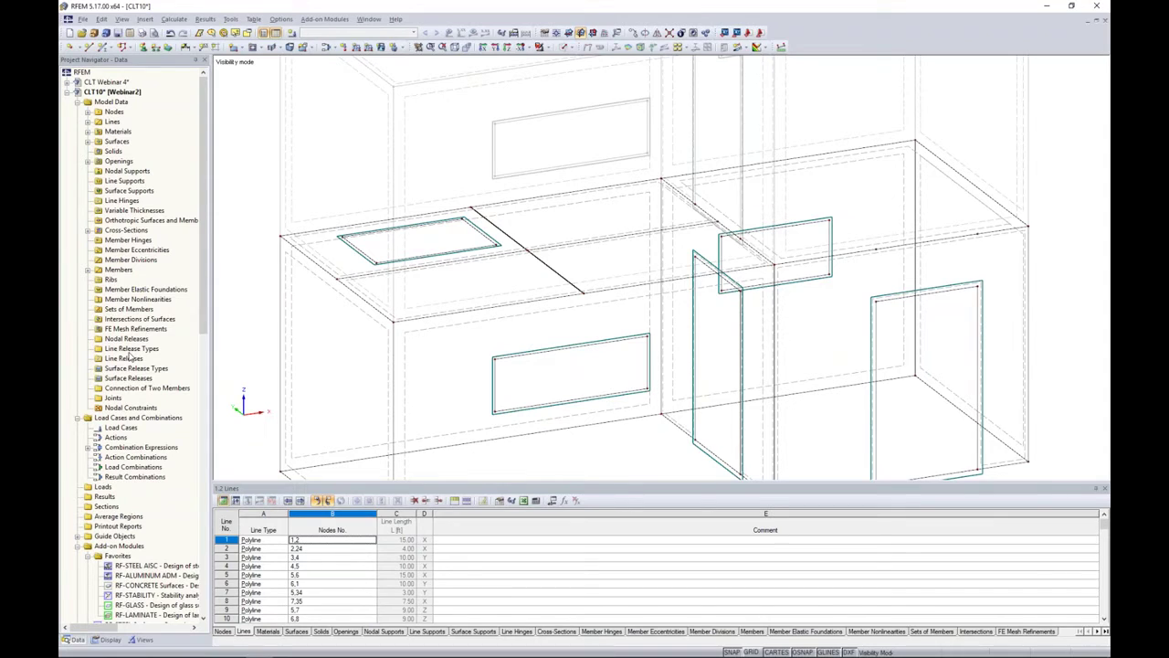
left_click(146, 20)
mouse_move(154, 33)
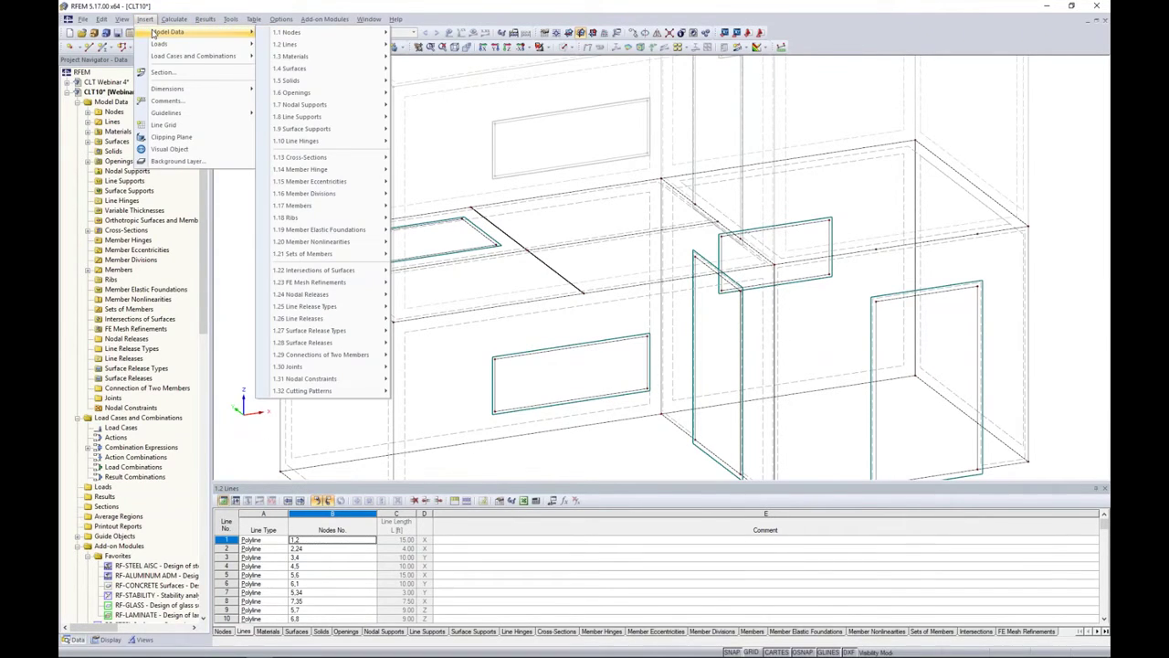
mouse_move(311, 307)
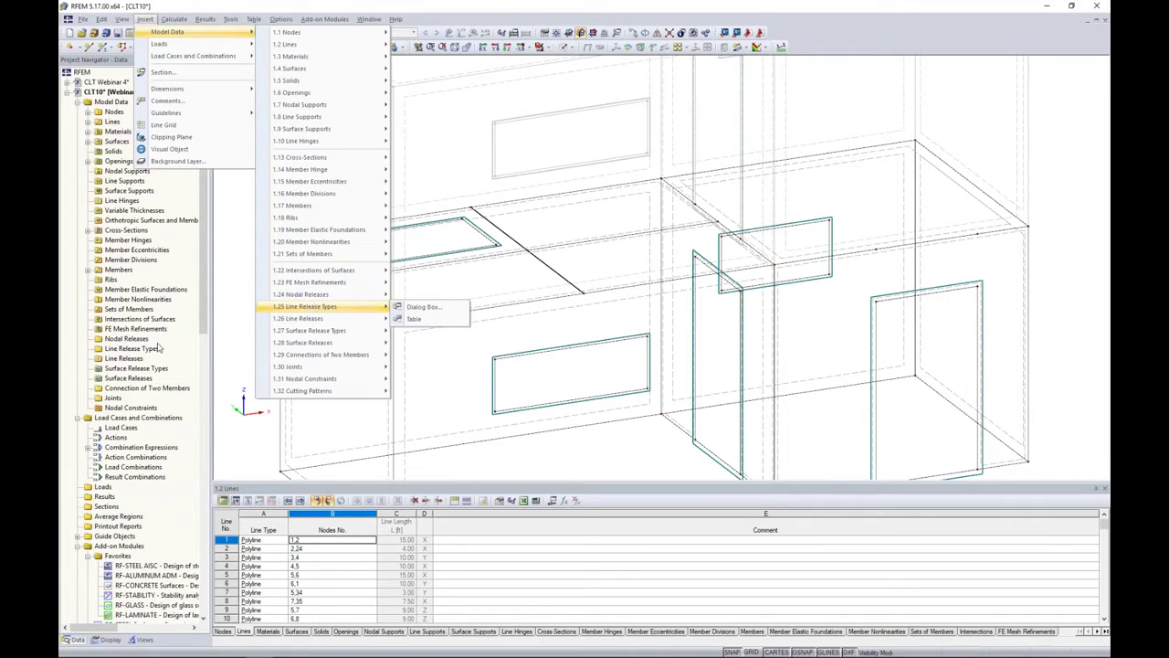
left_click(130, 361)
right_click(132, 360)
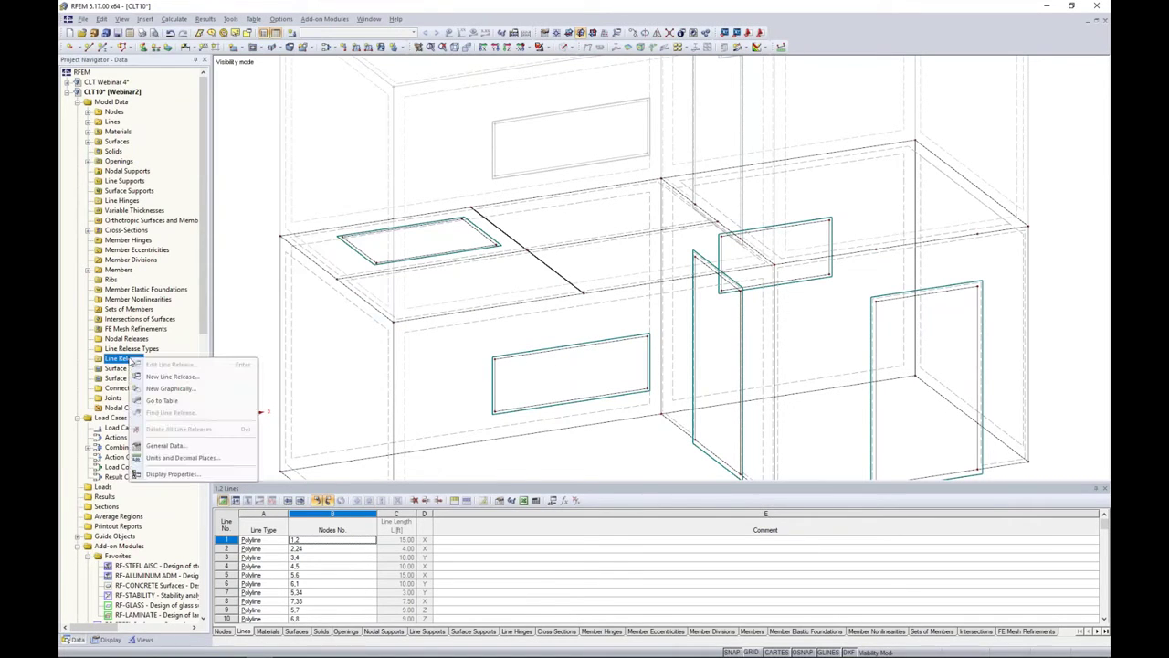
left_click(171, 376)
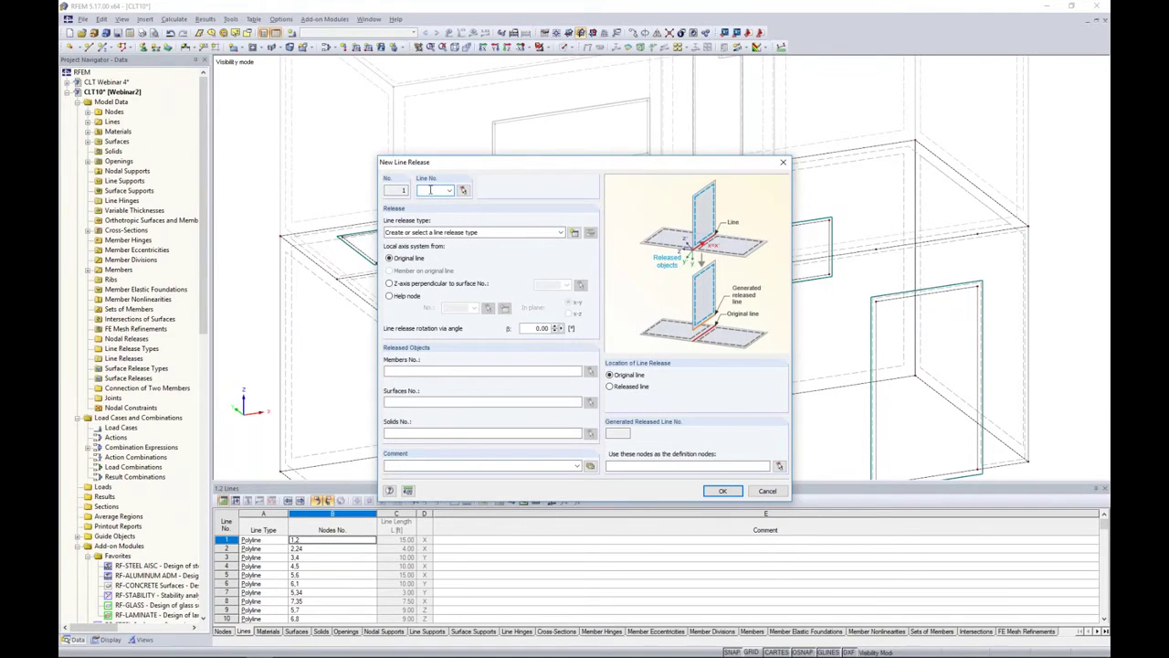
left_click(464, 191)
left_click(525, 249)
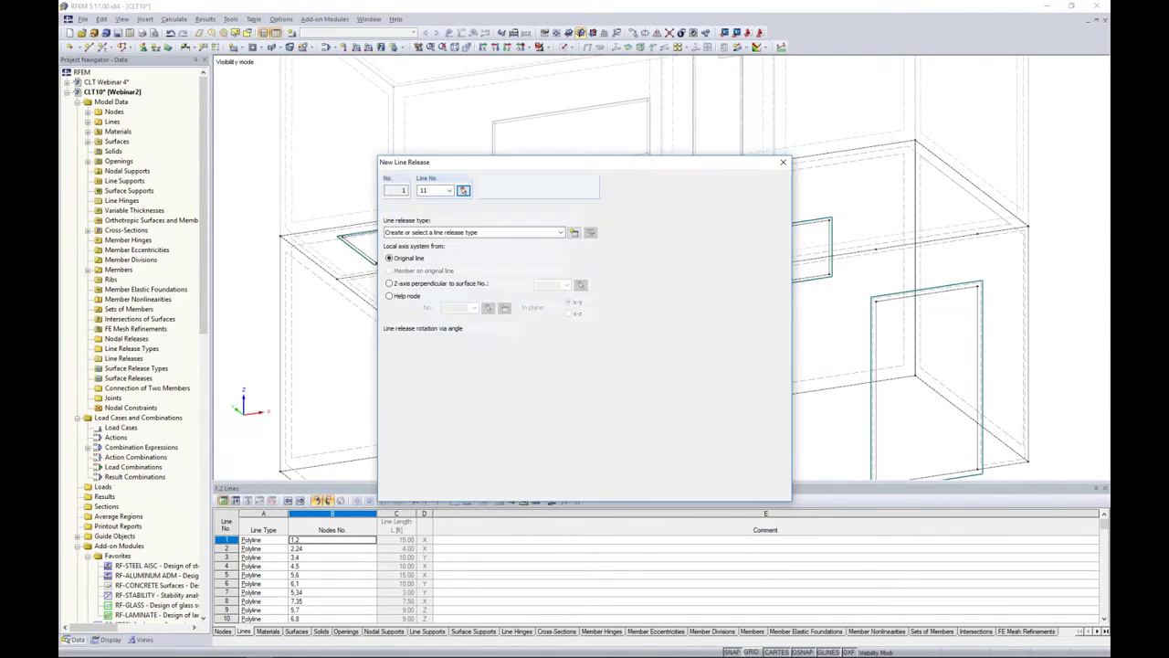
mouse_move(515, 163)
left_mouse_down()
mouse_move(520, 312)
mouse_move(510, 190)
left_mouse_up()
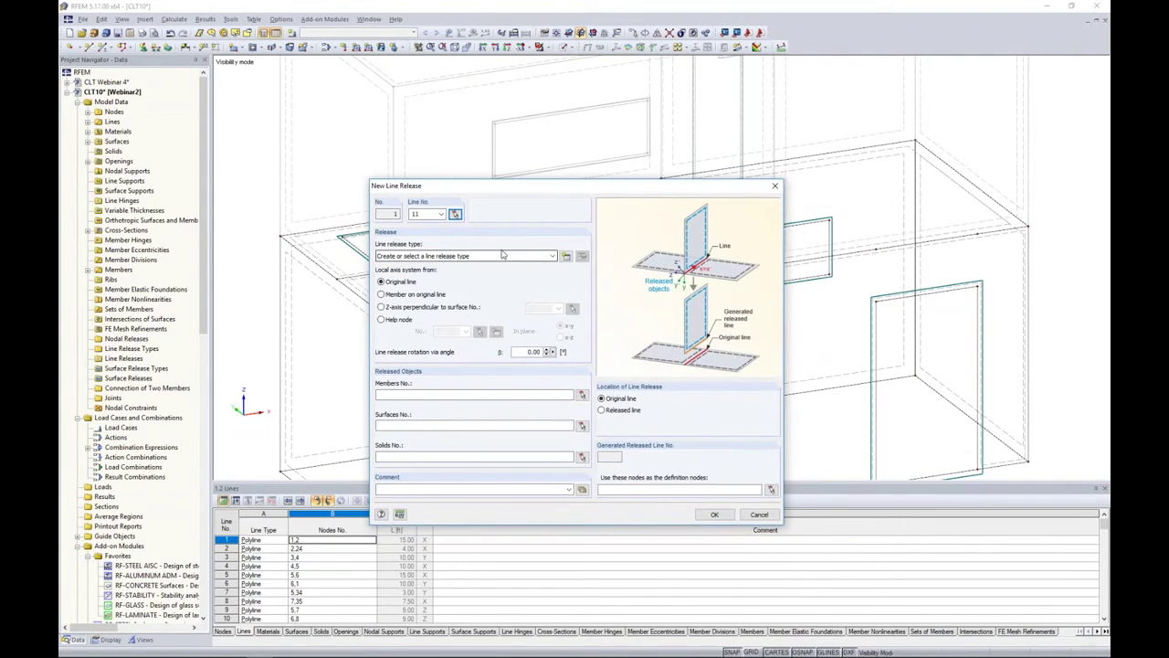
Create a line release type freeing only the rotation φx and apply it to line 11 with surface 9 as the released object.
left_click(565, 256)
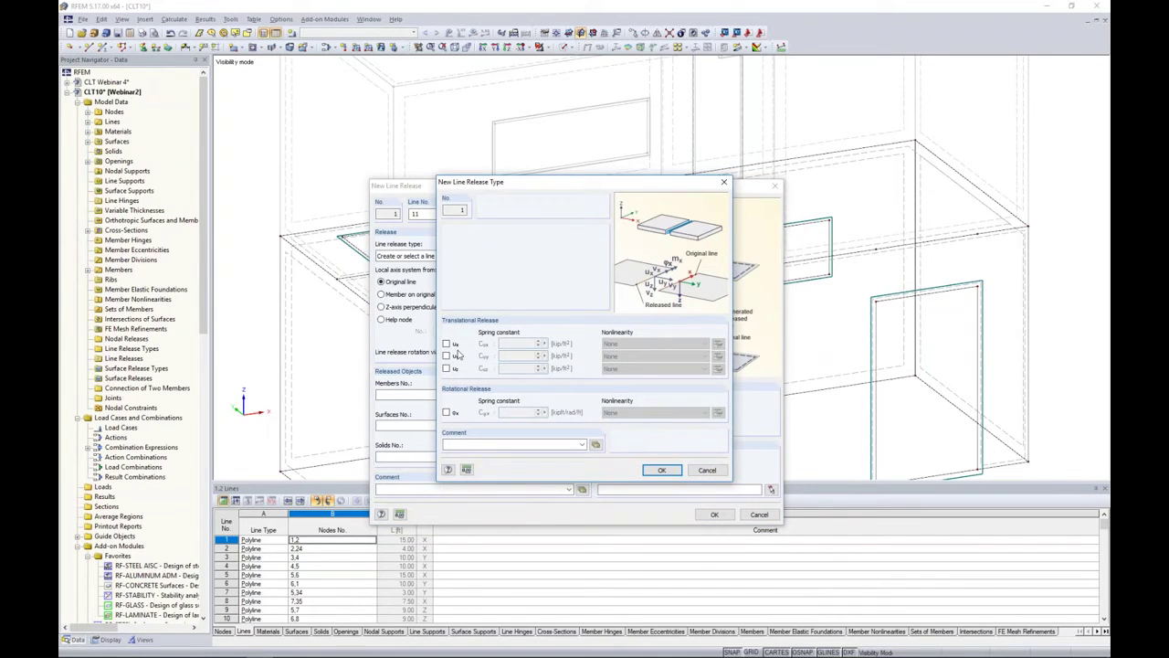
left_click(446, 413)
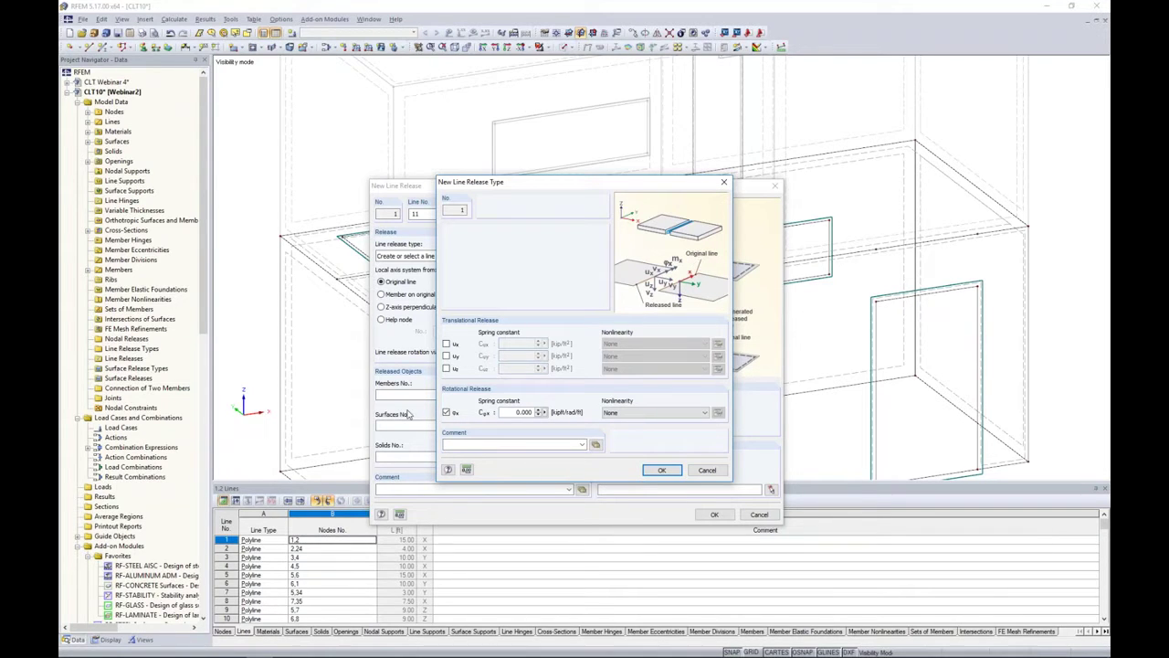
left_click(660, 470)
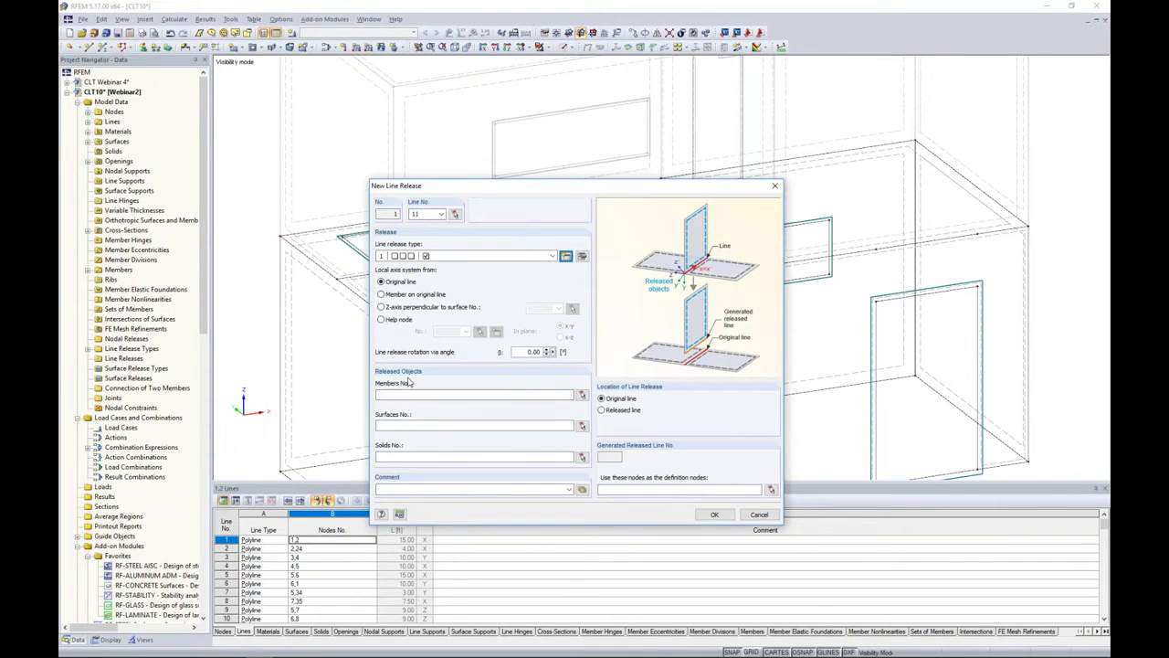
left_click(582, 426)
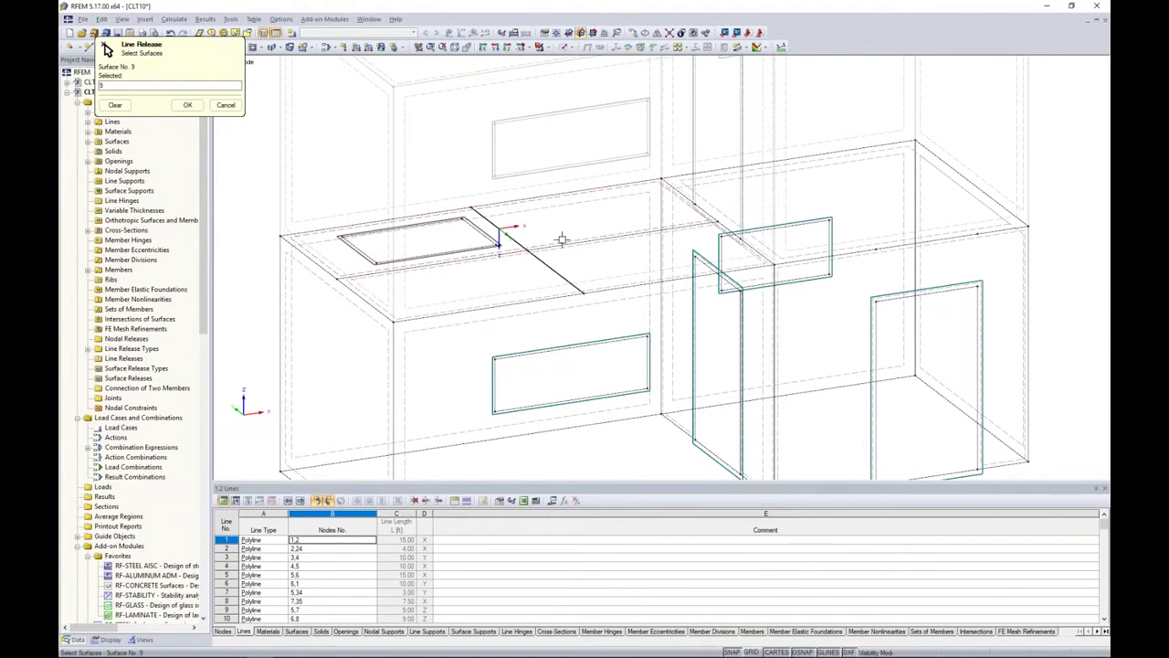
left_click(187, 104)
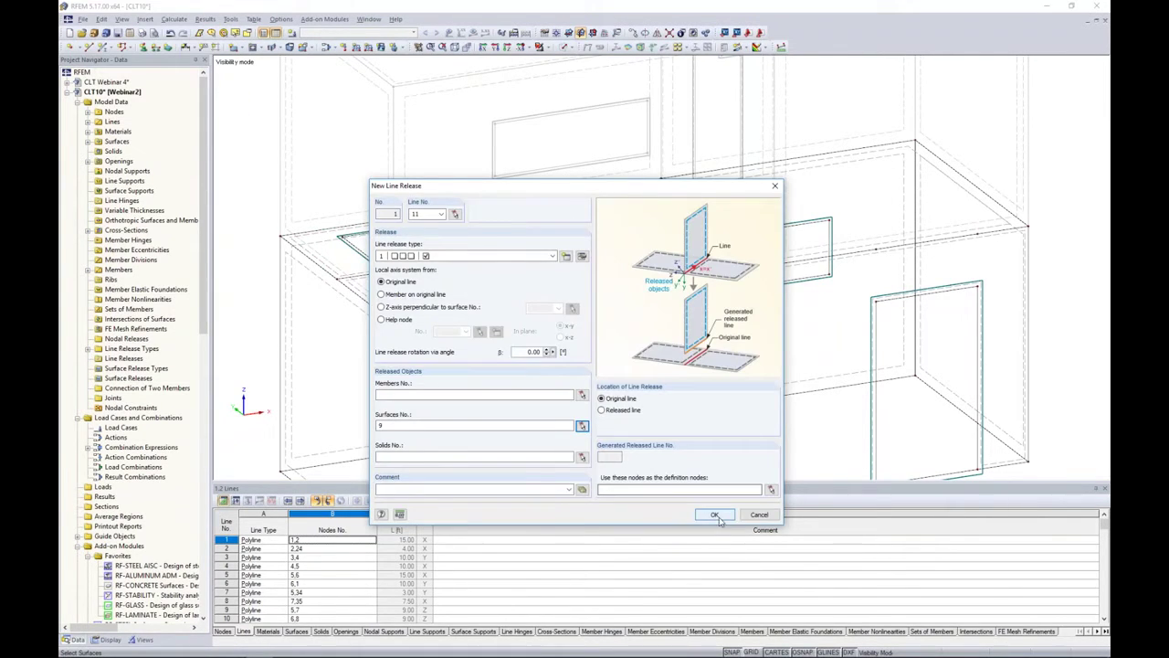
left_click(715, 515)
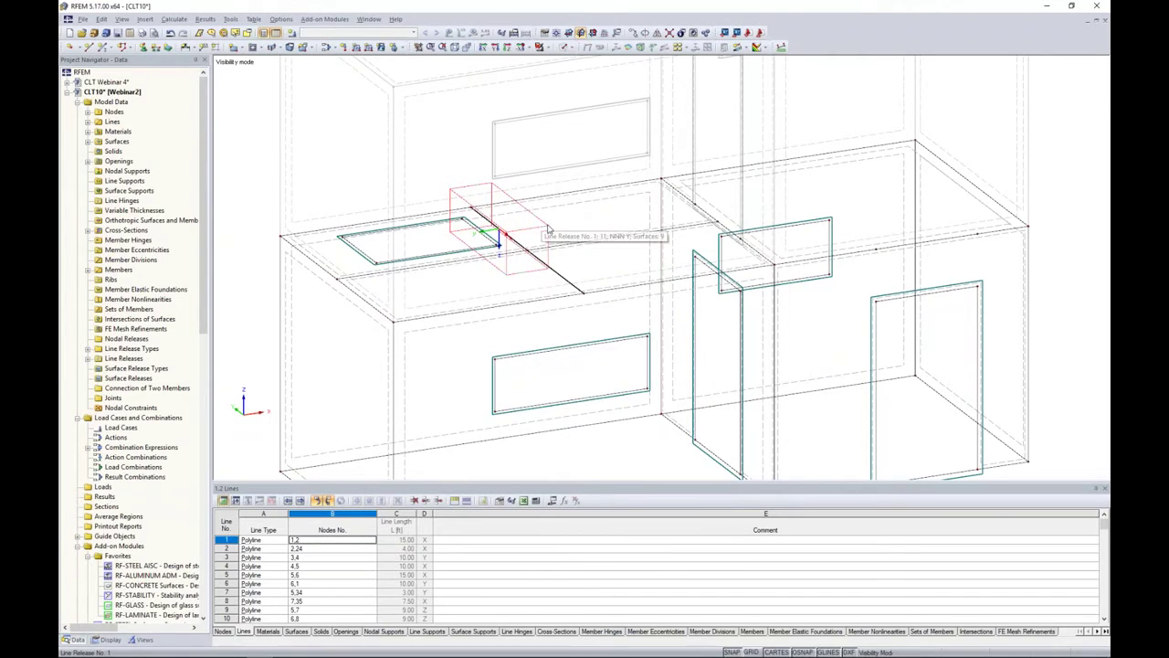
Add a second line release on line 50, the beam's front segment, using release type 1 and releasing surface 10.
mouse_move(556, 231)
middle_mouse_down("ctrl")
mouse_move(606, 234)
mouse_move(572, 233)
middle_mouse_up("ctrl")
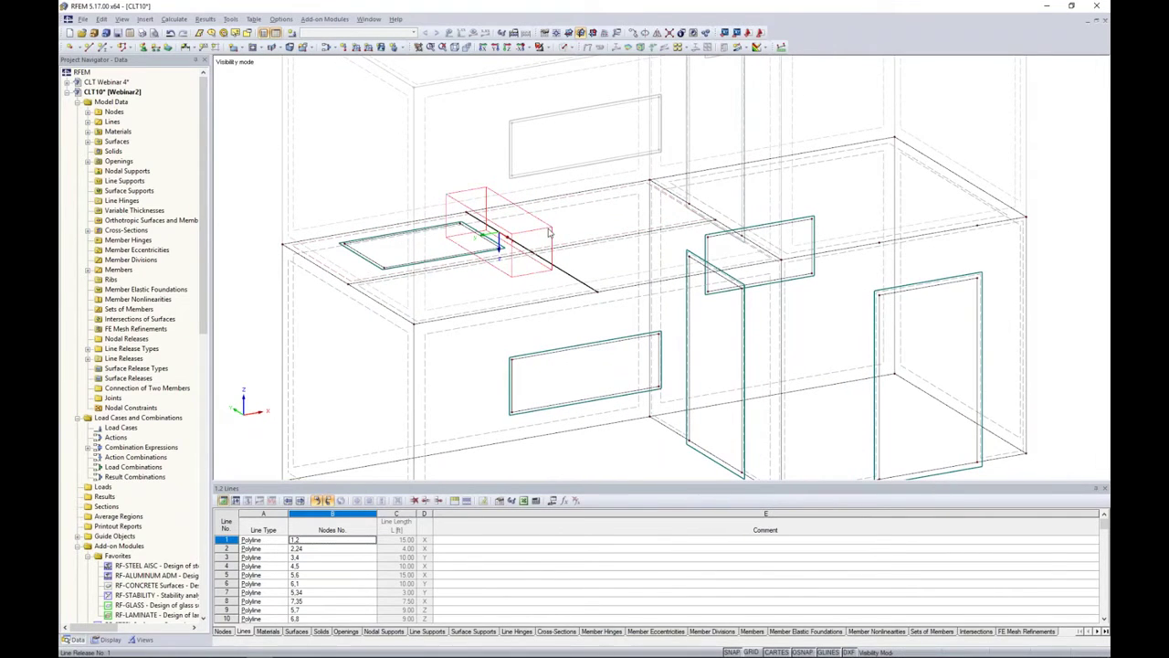
right_click(573, 231)
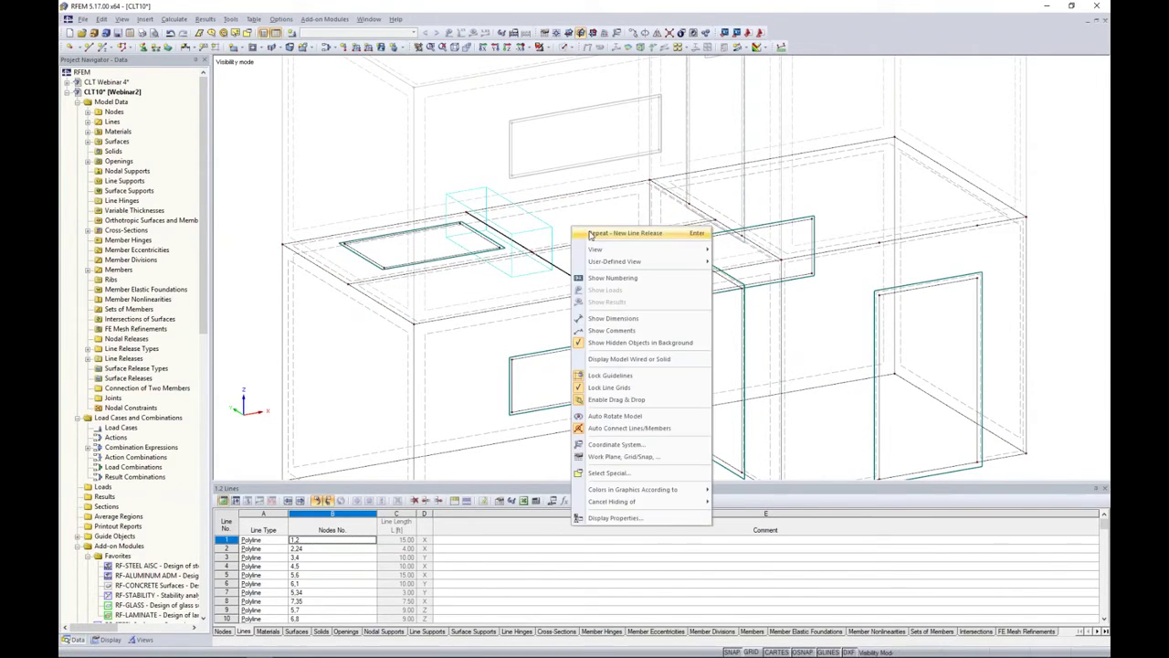
left_click(591, 236)
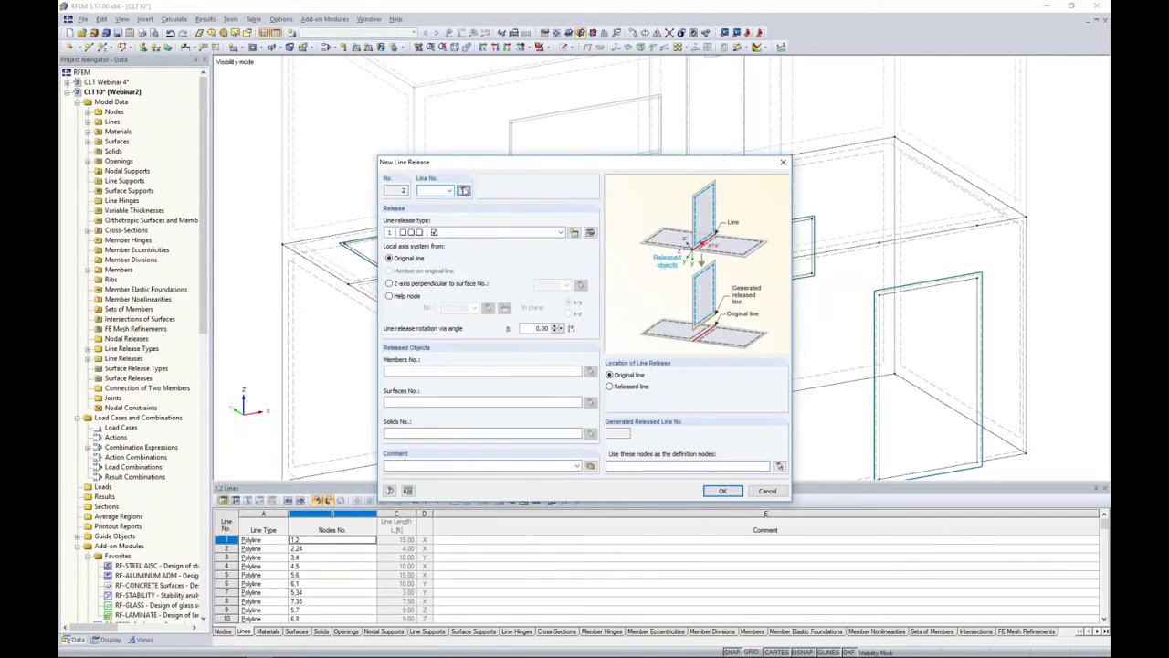
left_click(464, 190)
left_click(557, 270)
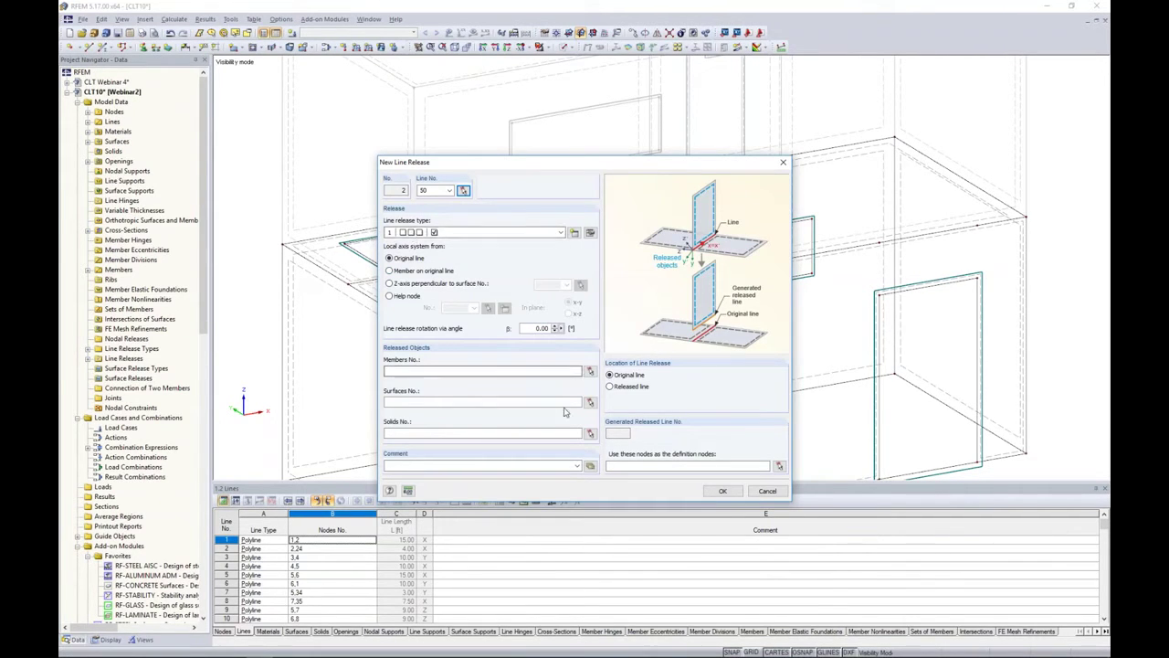
left_click(590, 402)
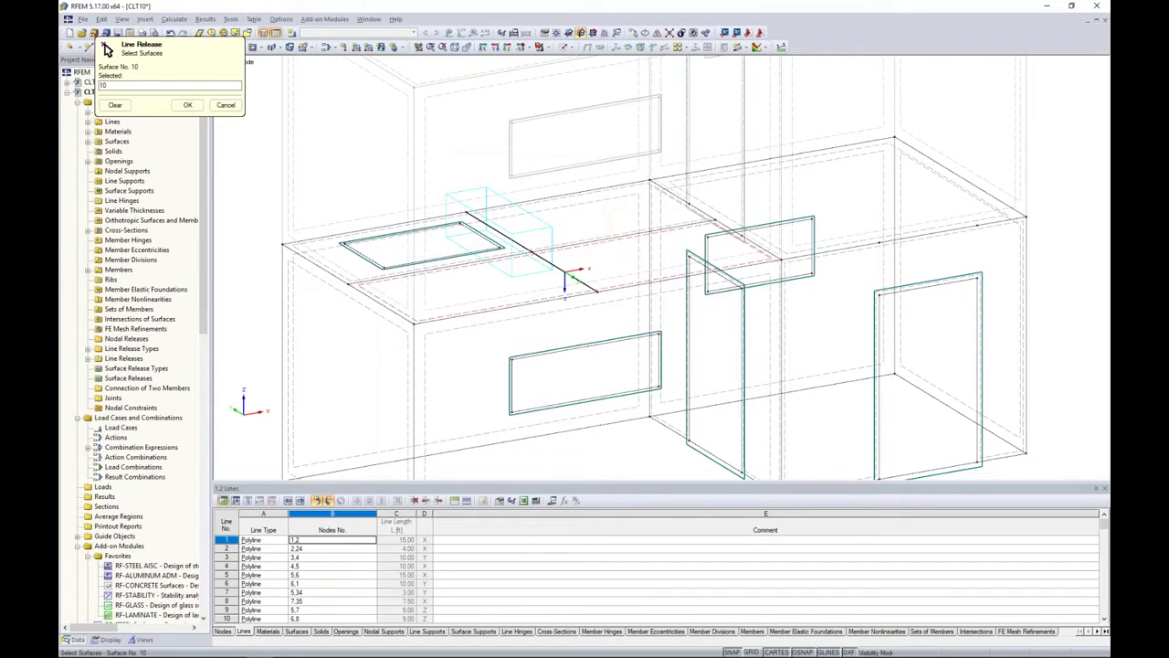
left_click(187, 104)
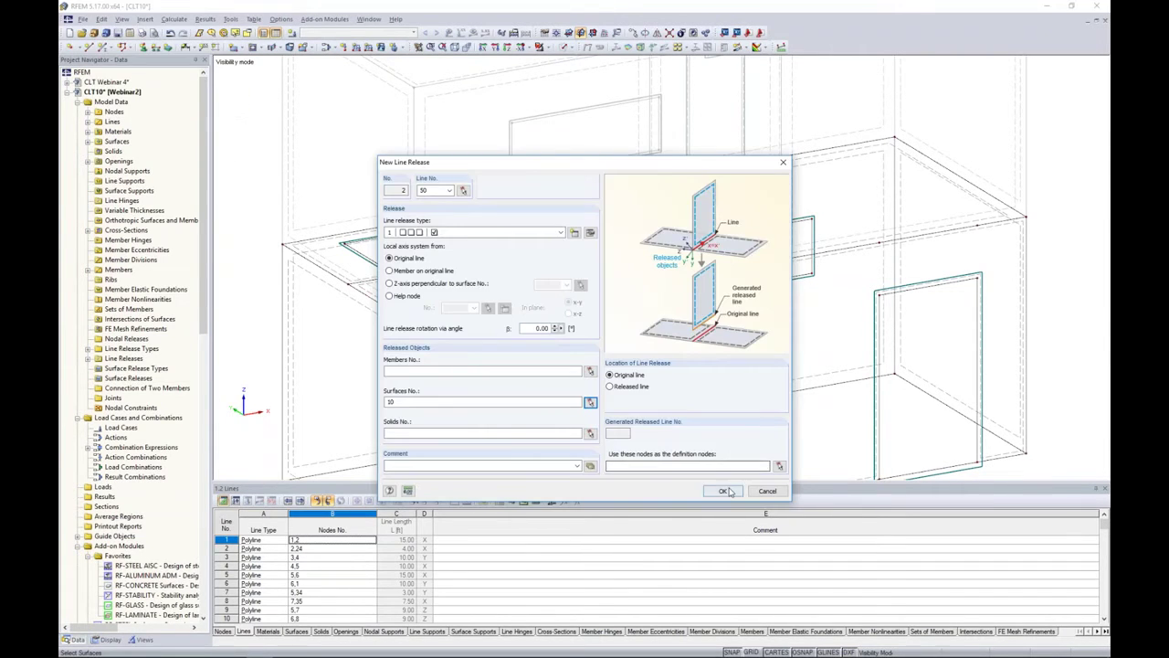
left_click(723, 491)
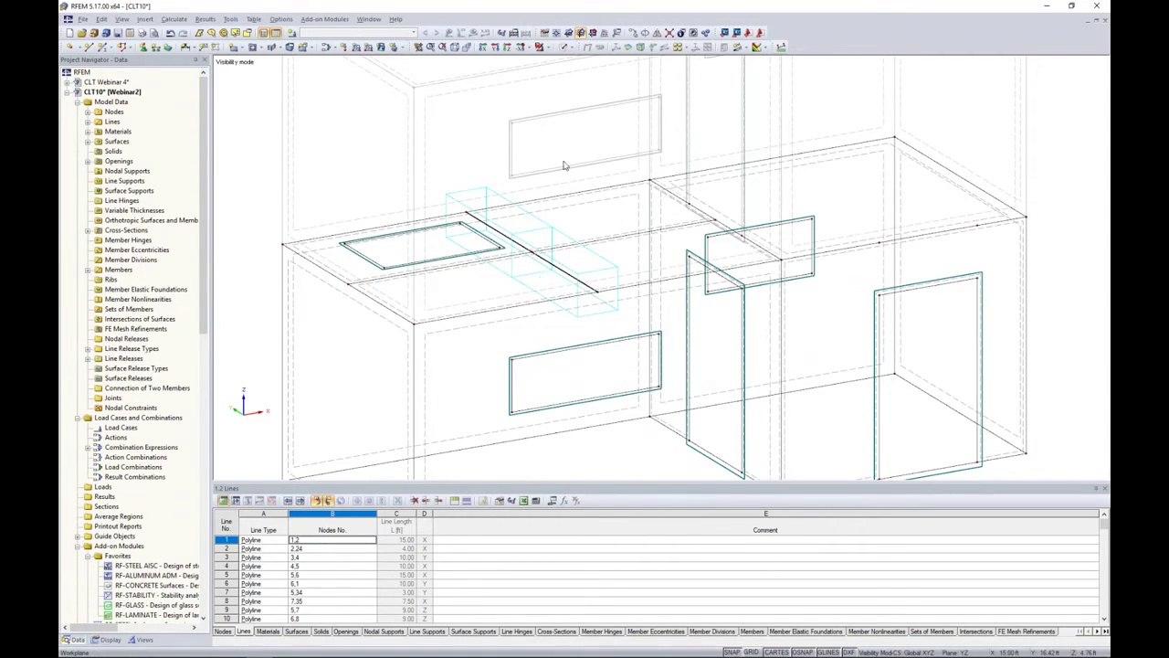
Return the model to the solid transparent display and check the beam's position relative to the floor surface.
left_click(565, 46)
left_click(581, 85)
middle_click_drag(619, 217, 589, 151, "ctrl")
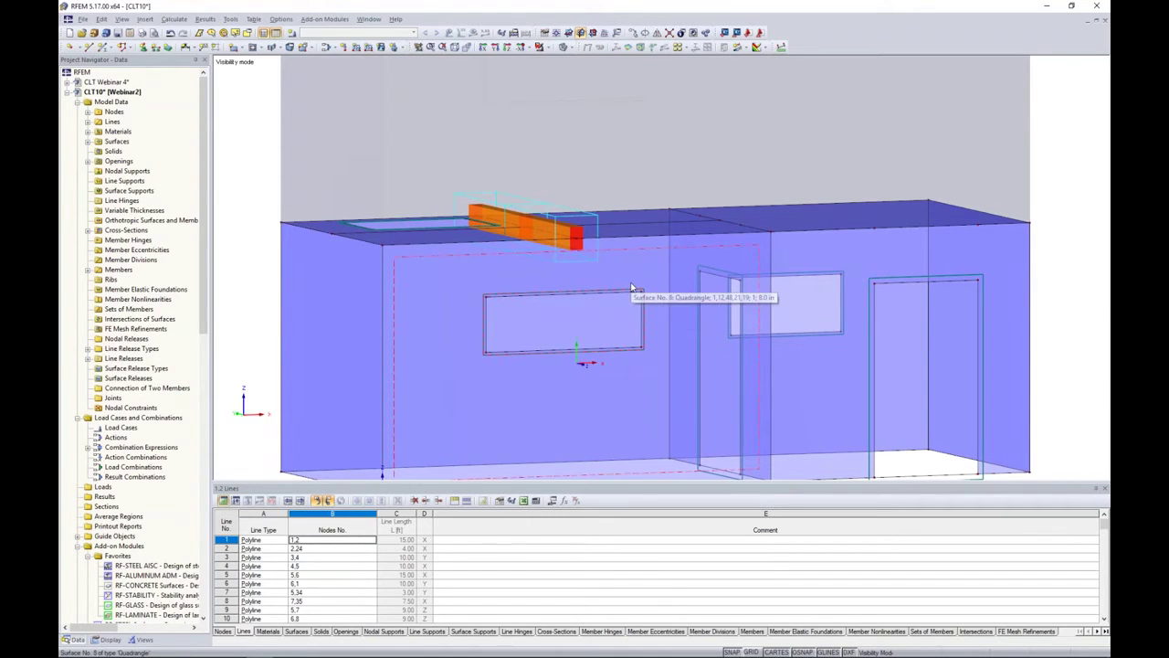
middle_click_drag(630, 271, 611, 340, "ctrl")
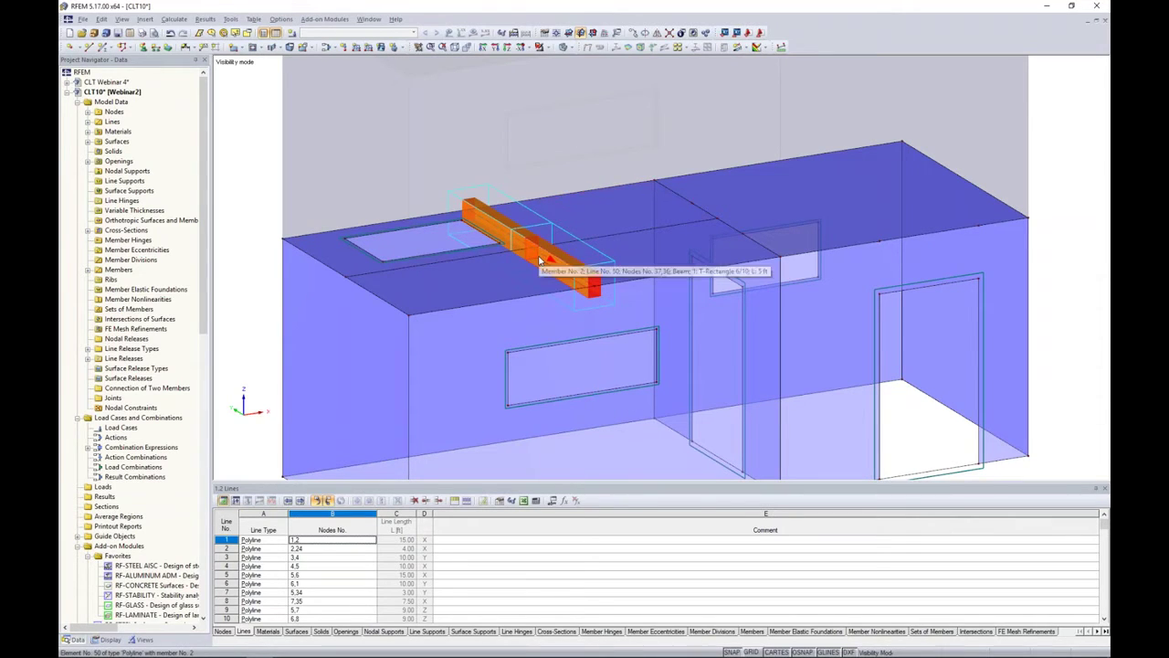
middle_click_drag(595, 227, 477, 129, "ctrl")
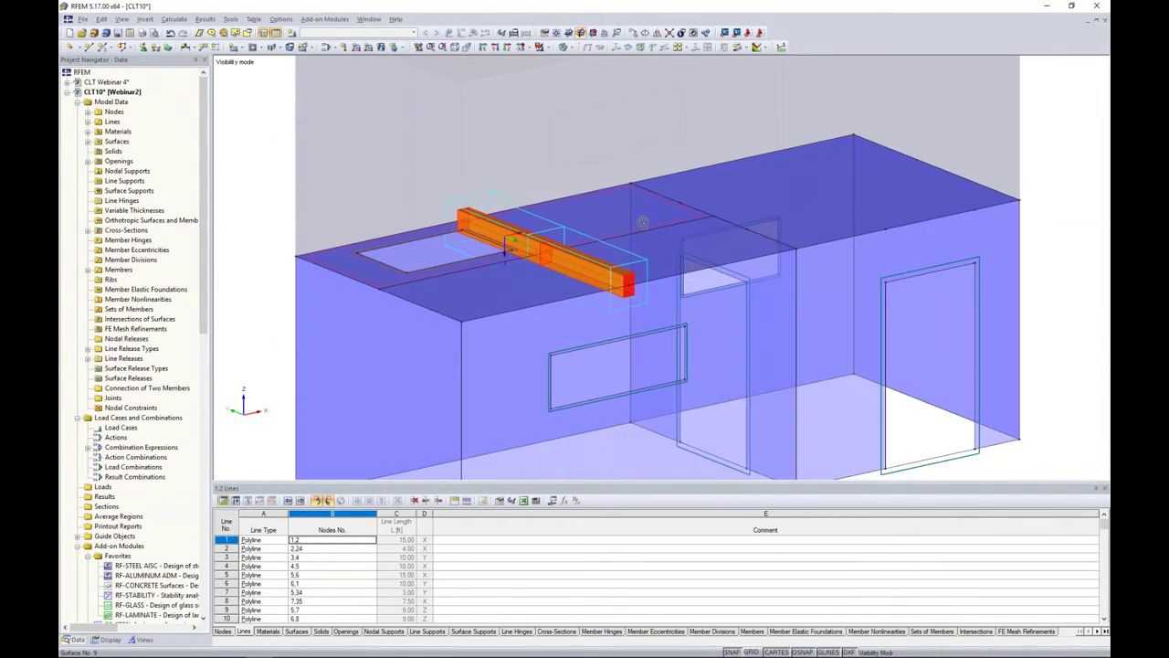
Start a new member eccentricity for beam members 1 and 2, aligning the cross-section at its top centre.
double_click(516, 245)
left_click_drag(488, 200, 477, 160)
left_click(447, 167)
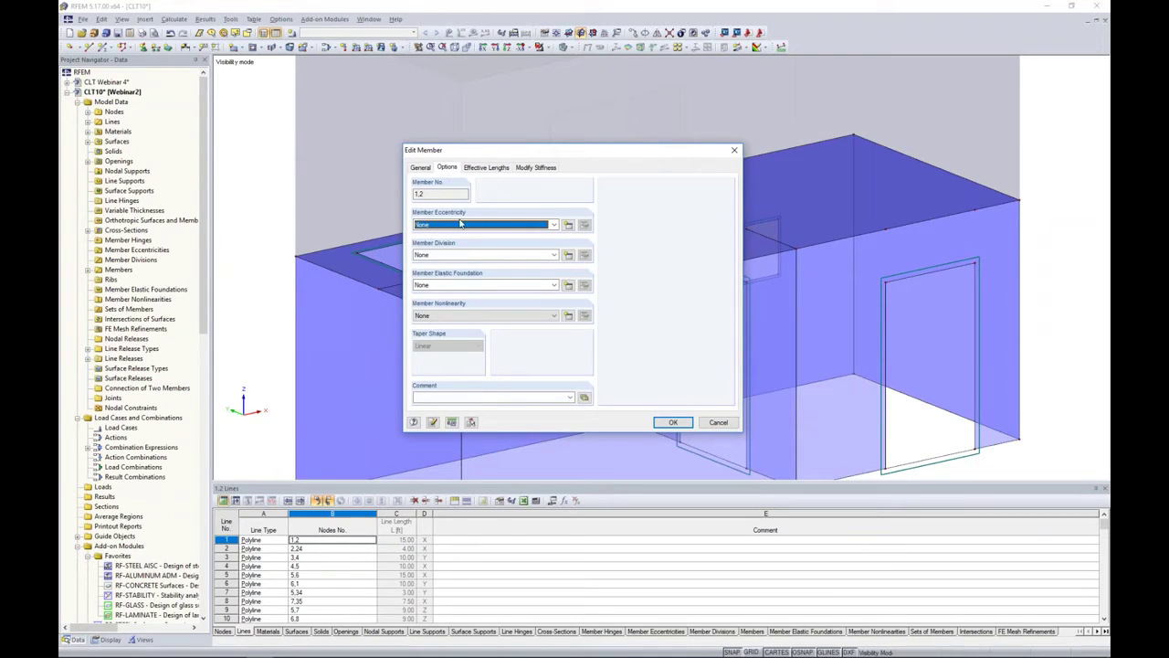
left_click(569, 226)
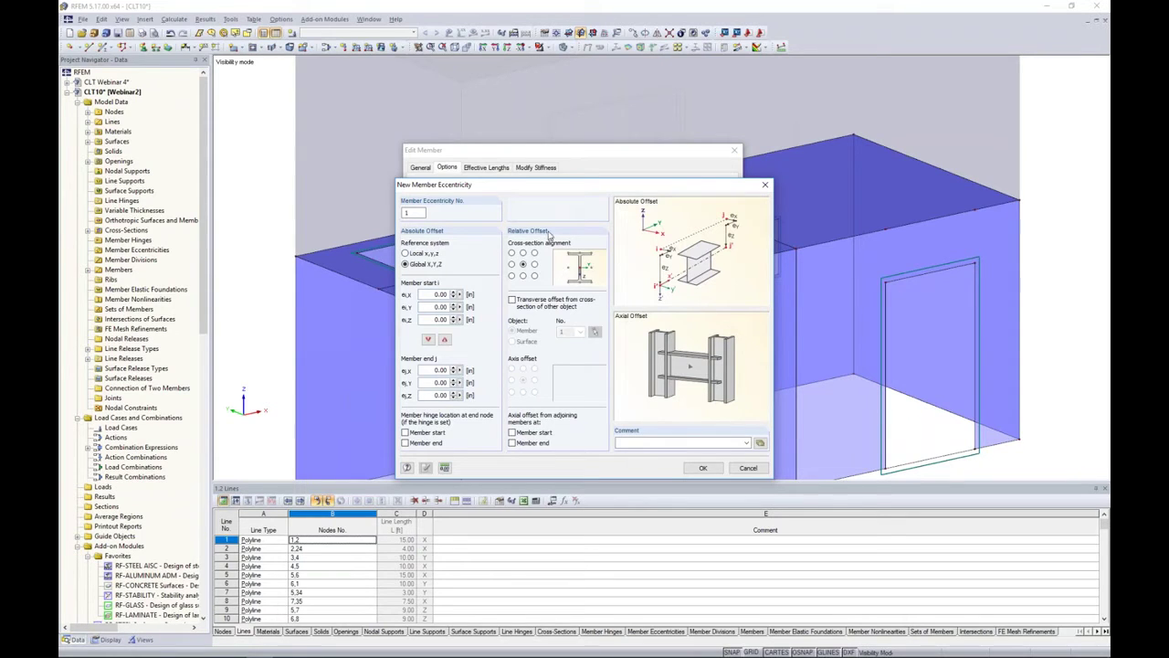
left_click(523, 252)
Offset the beam transversely from floor surface 10 with the axis offset at the surface's underside, and apply the eccentricity to both members.
left_click(513, 300)
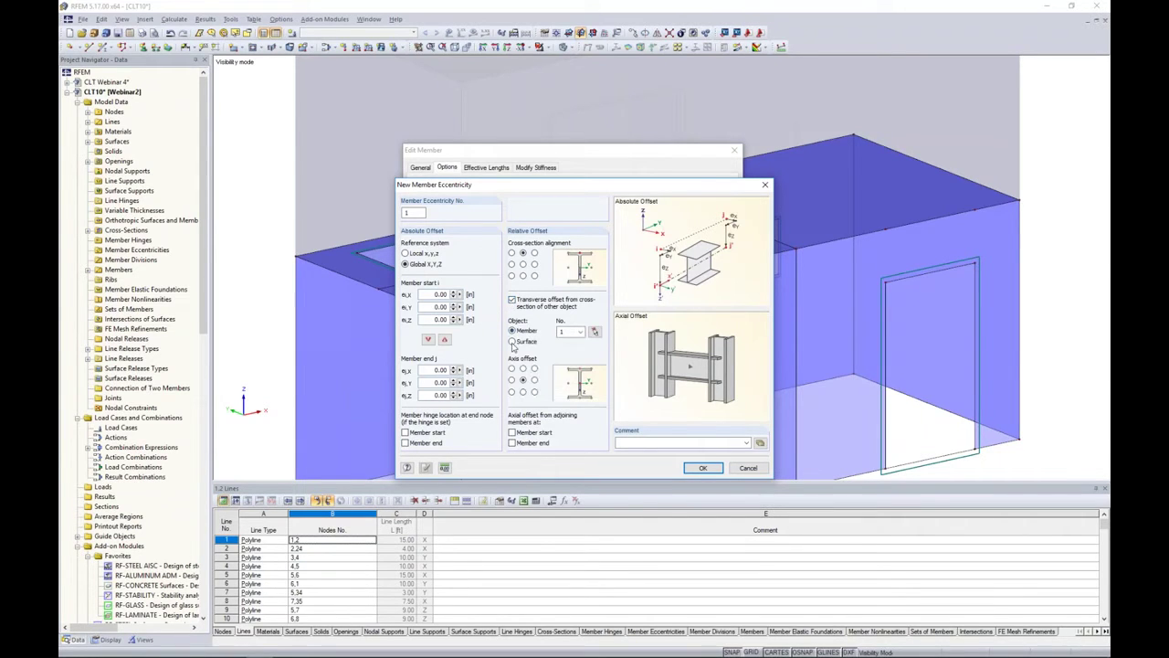
left_click(513, 341)
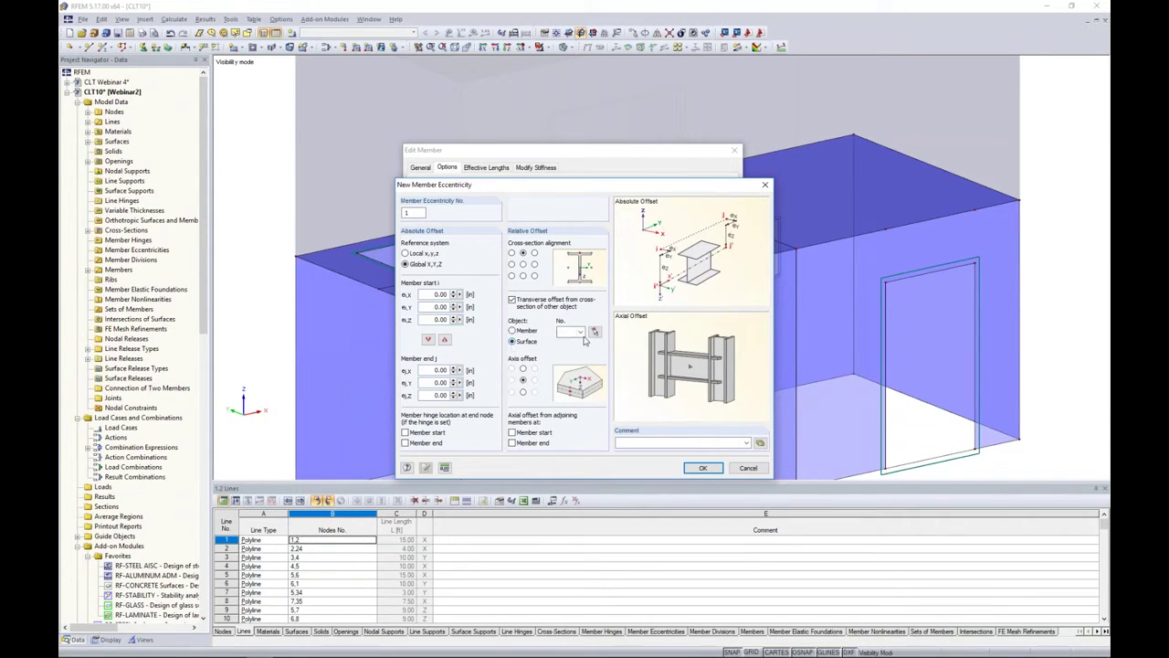
left_click(595, 332)
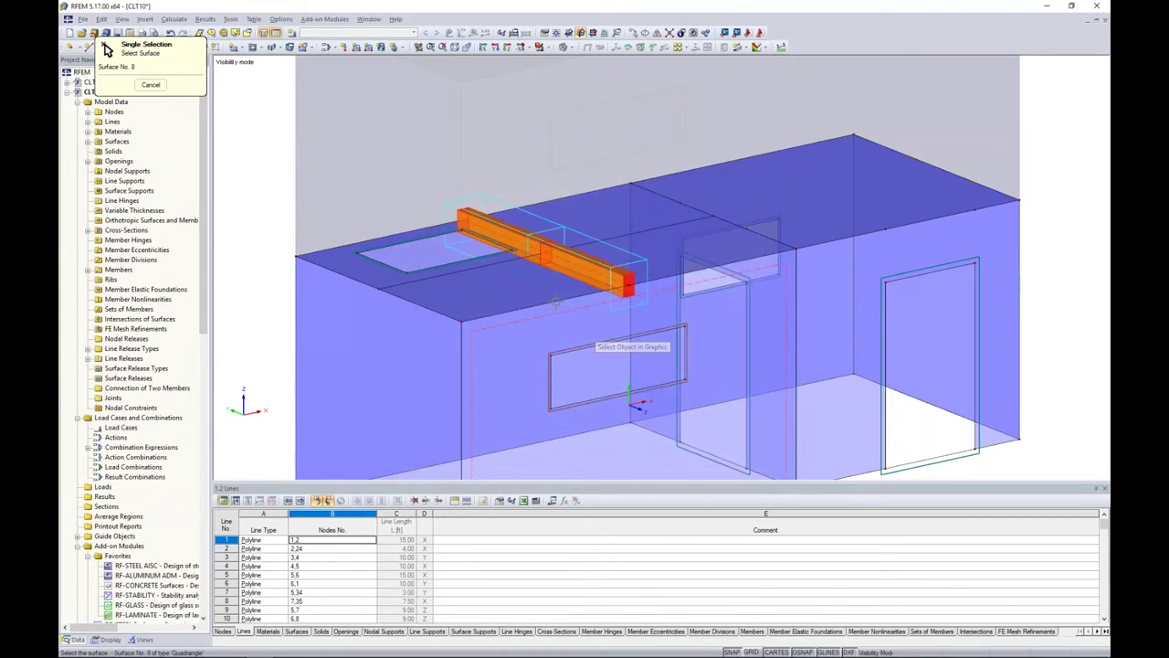
left_click(499, 275)
left_click(522, 393)
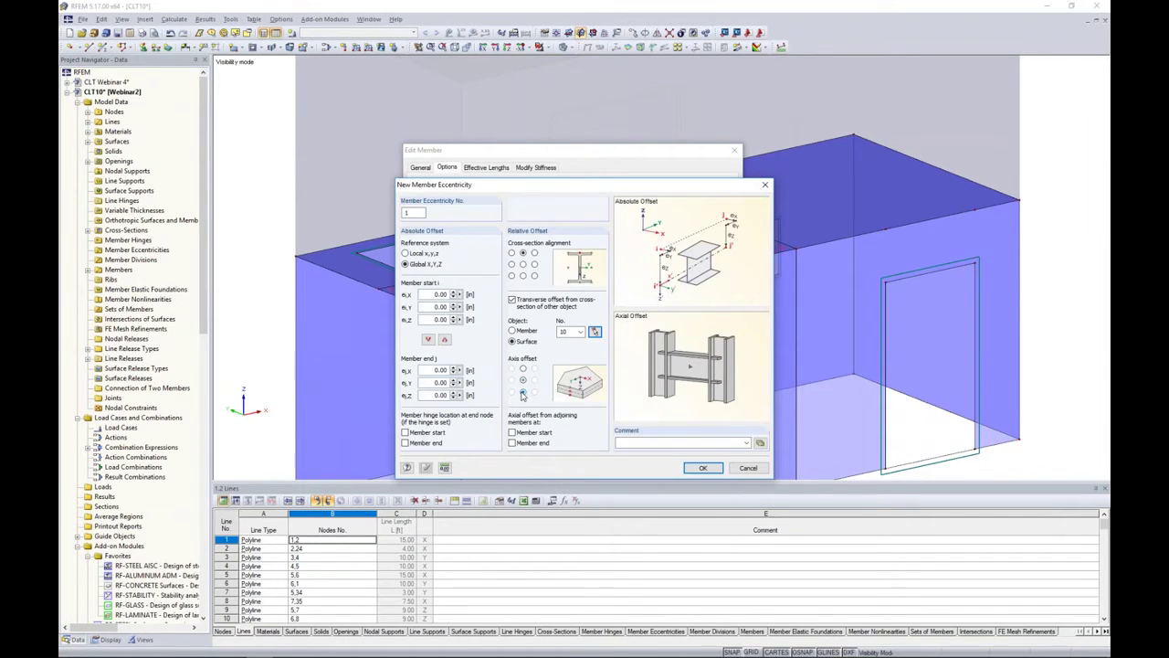
left_click(701, 468)
left_click(669, 423)
Check the beam beneath the floor and cancel the visibility mode to show the complete two-storey structure.
middle_click_drag(573, 284, 664, 278, "ctrl")
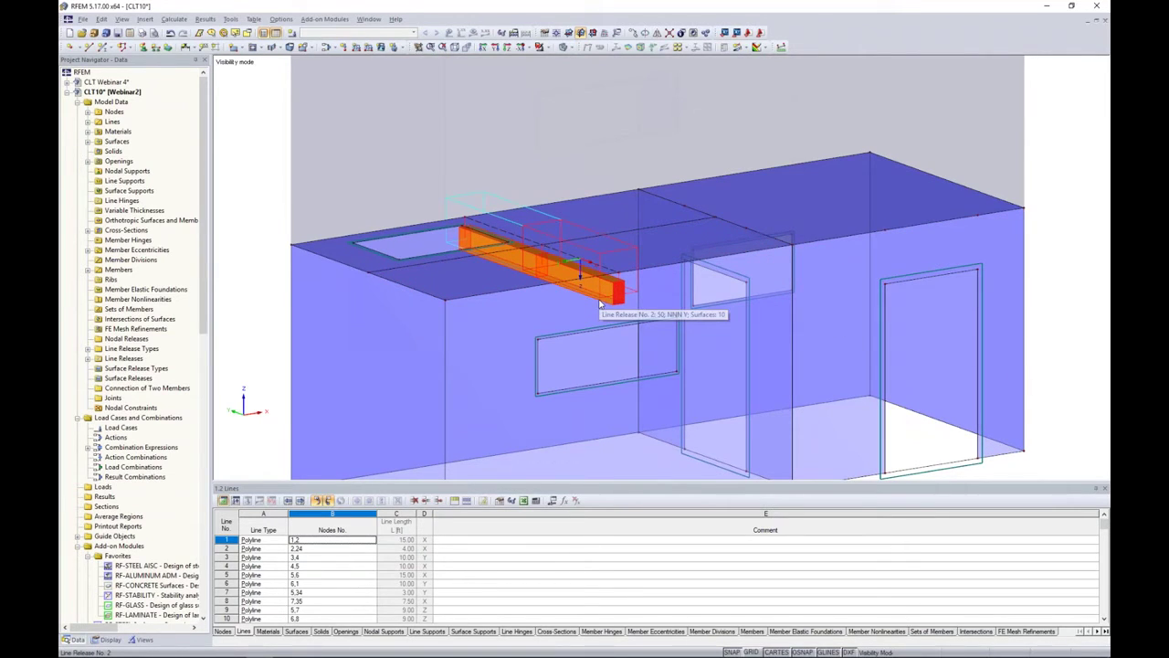
scroll(605, 213, "down", 3)
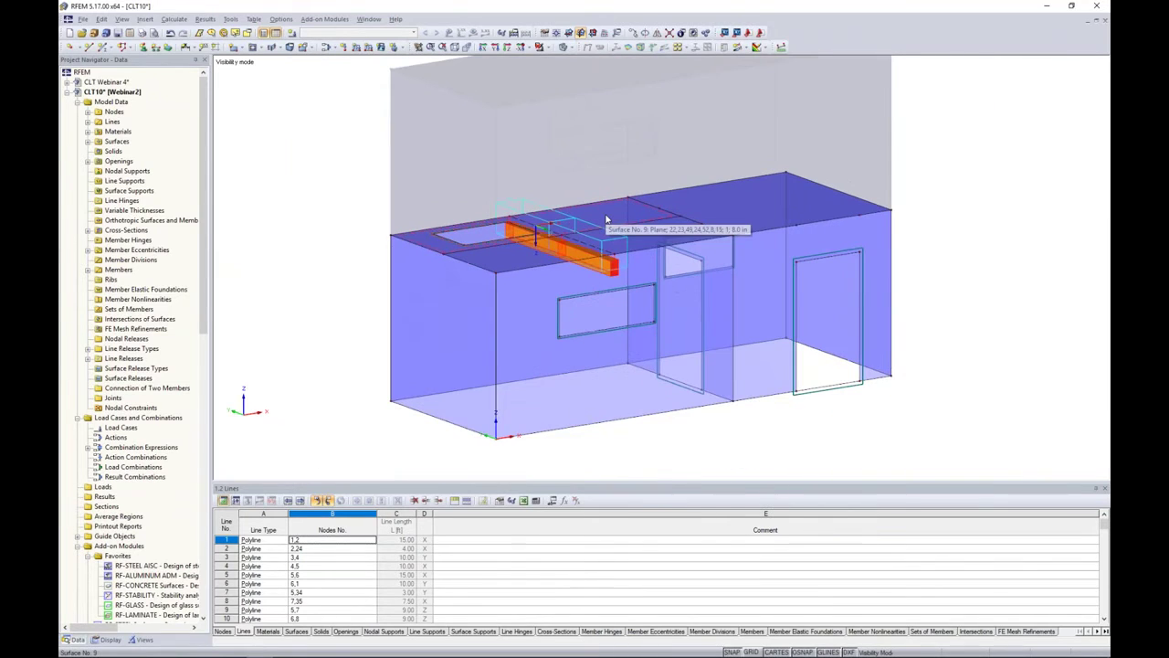
scroll(913, 300, "down", 1)
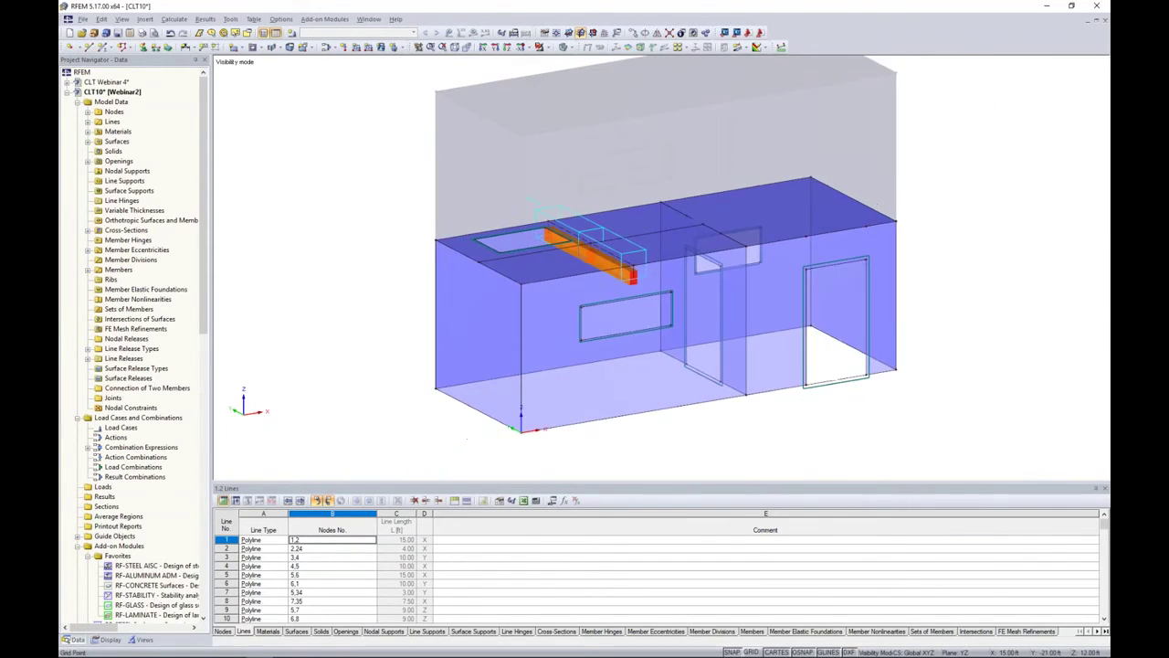
middle_click_drag(914, 300, 845, 336)
left_click(544, 46)
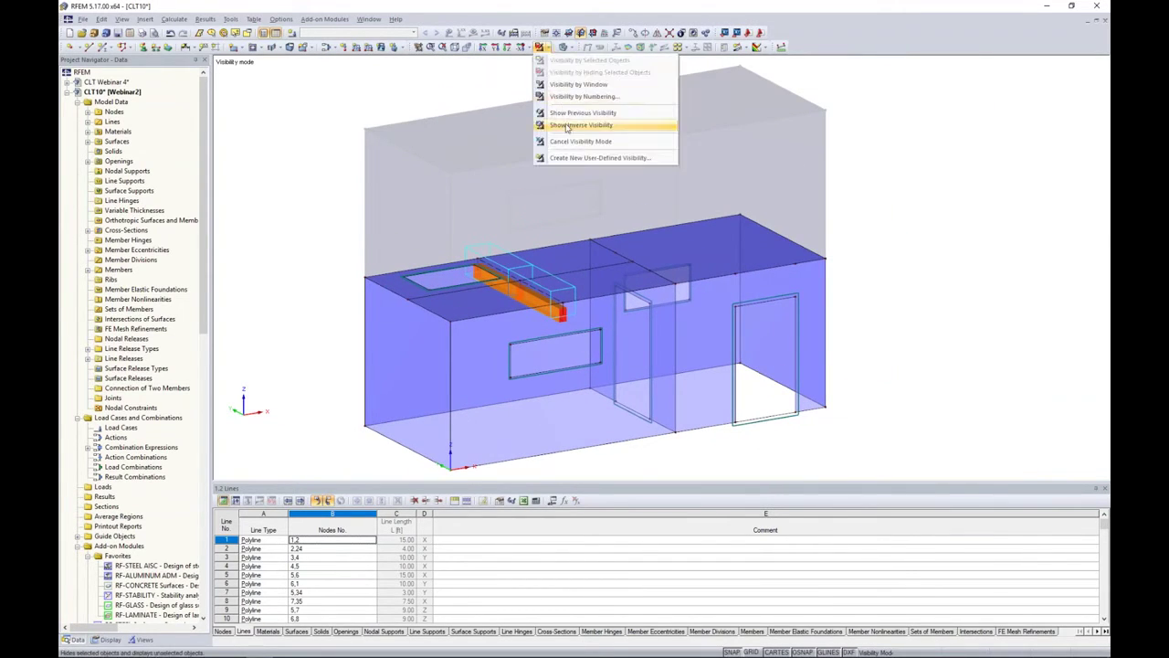
left_click(567, 143)
scroll(922, 281, "down", 1)
middle_click_drag(922, 281, 845, 274, "ctrl")
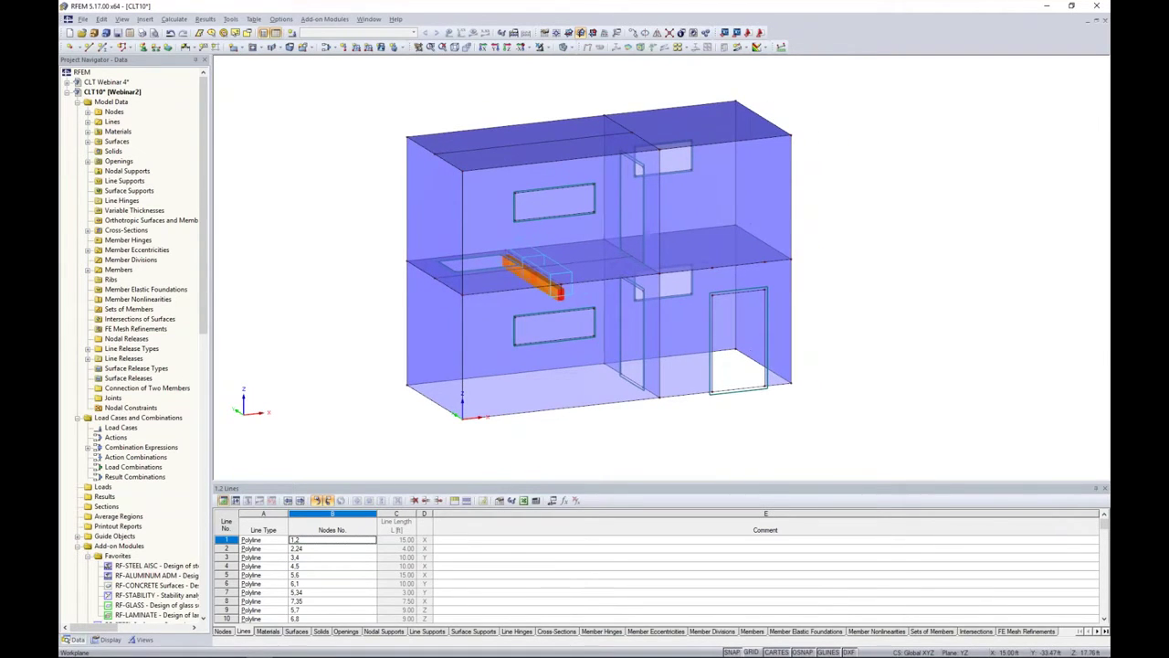
Start a new line support and examine the support conditions and the uZ nonlinearity options for a custom type, without creating one.
middle_click_drag(873, 327, 501, 367, "ctrl")
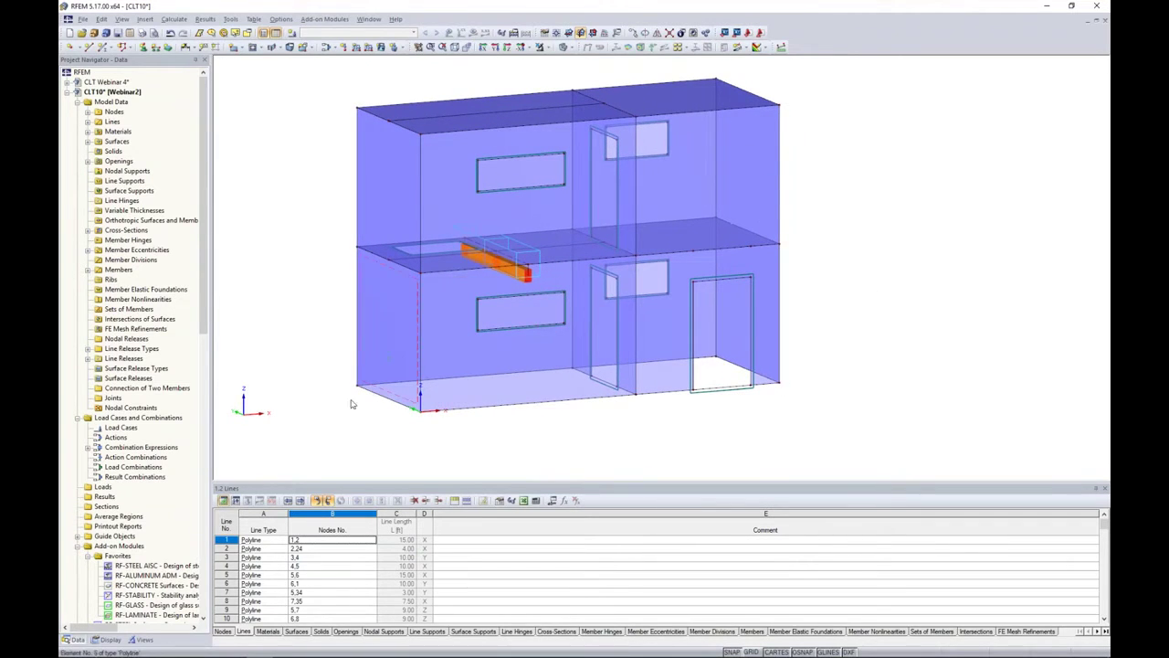
left_click(155, 48)
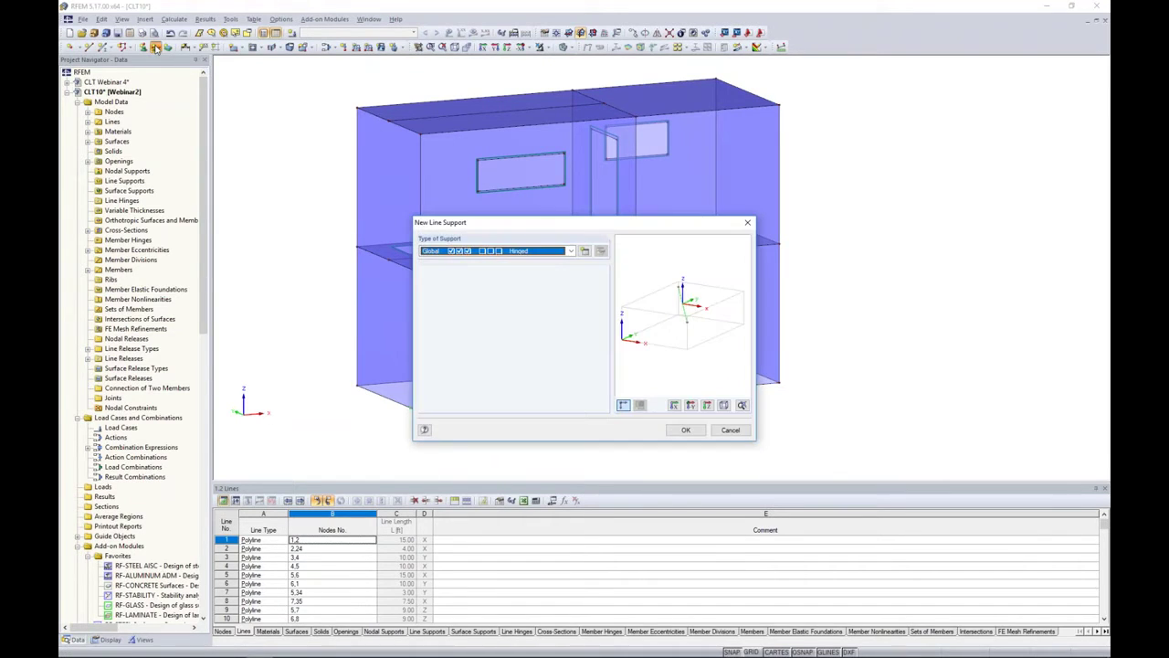
left_click(571, 251)
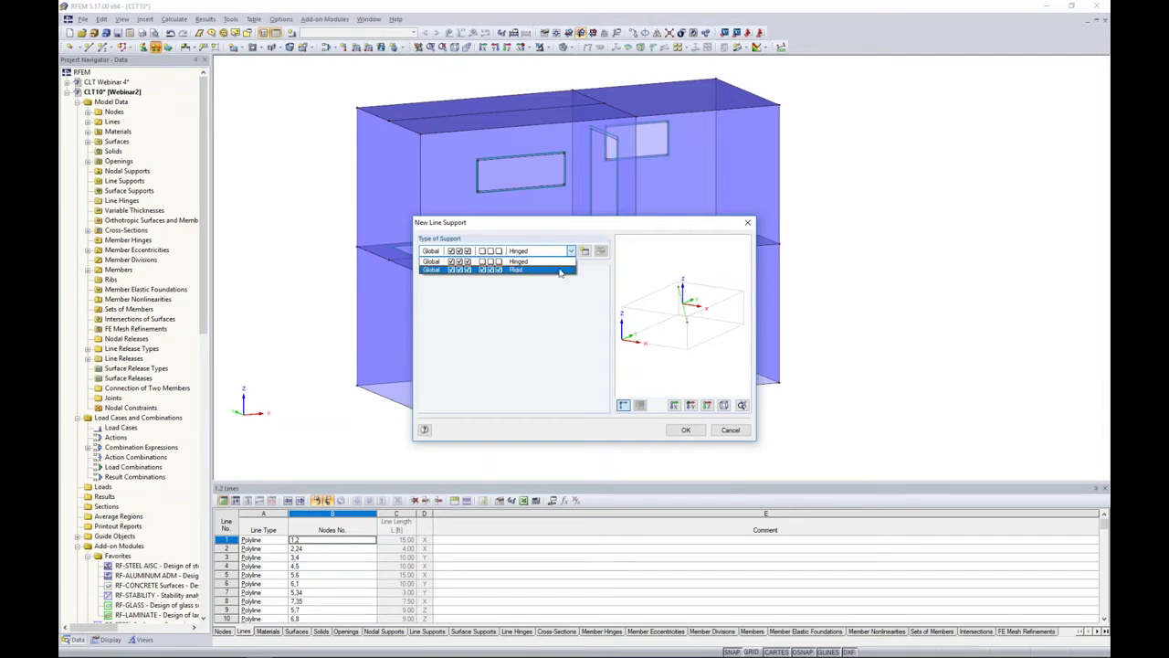
left_click(586, 254)
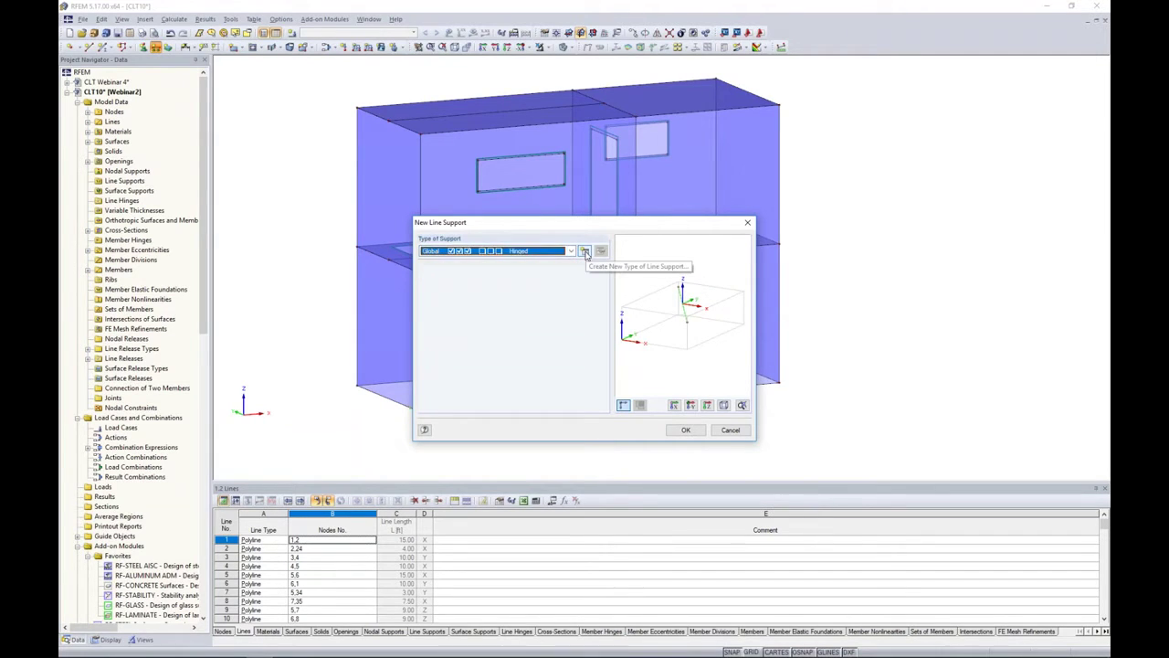
left_click(585, 253)
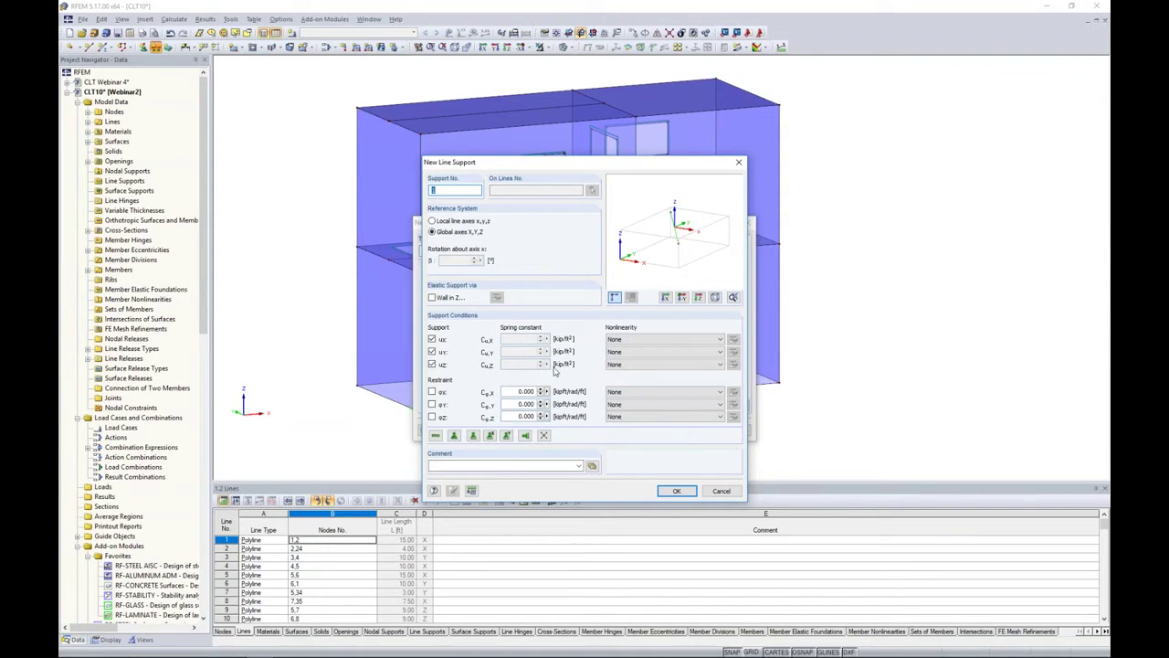
left_click(620, 365)
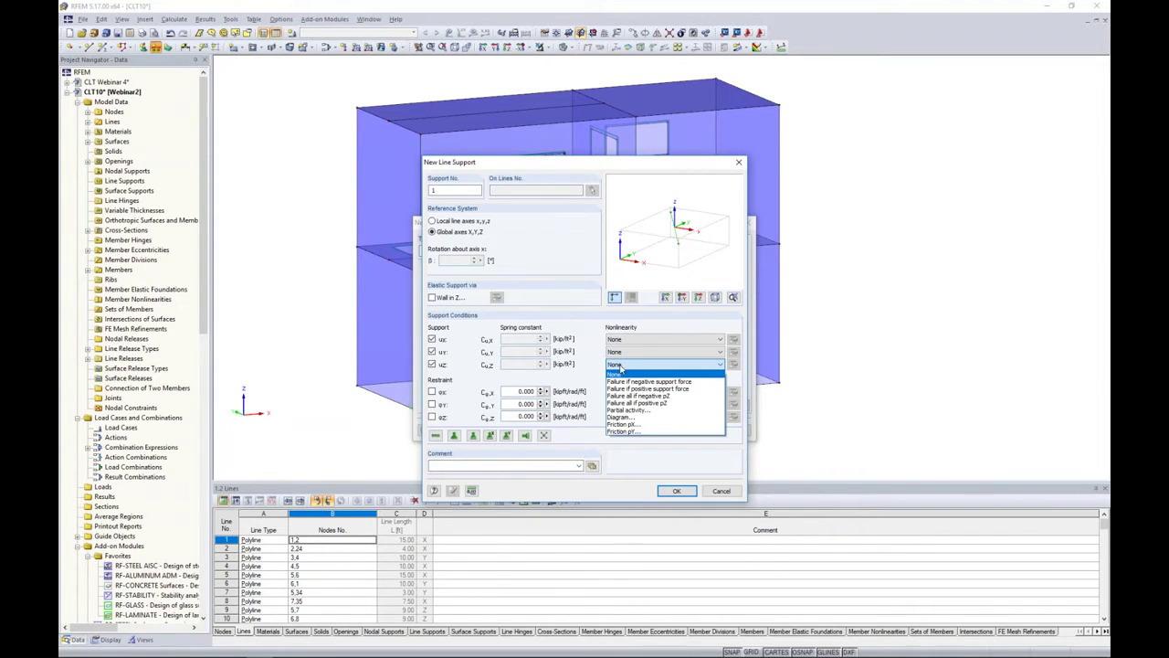
left_click(594, 358)
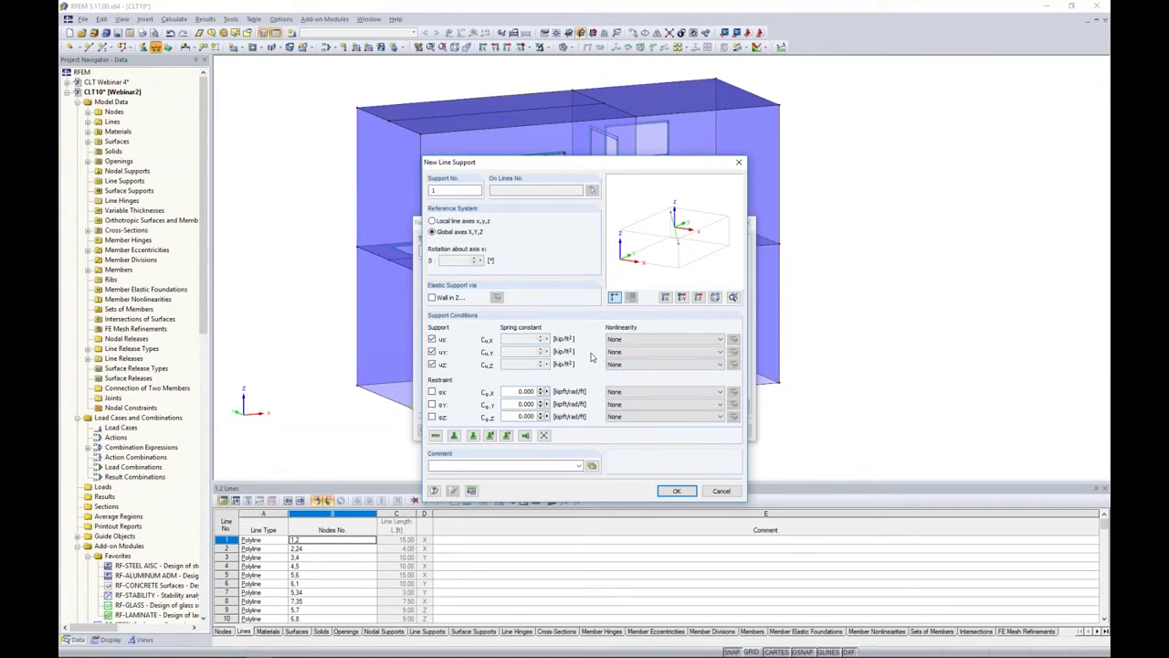
left_click(722, 492)
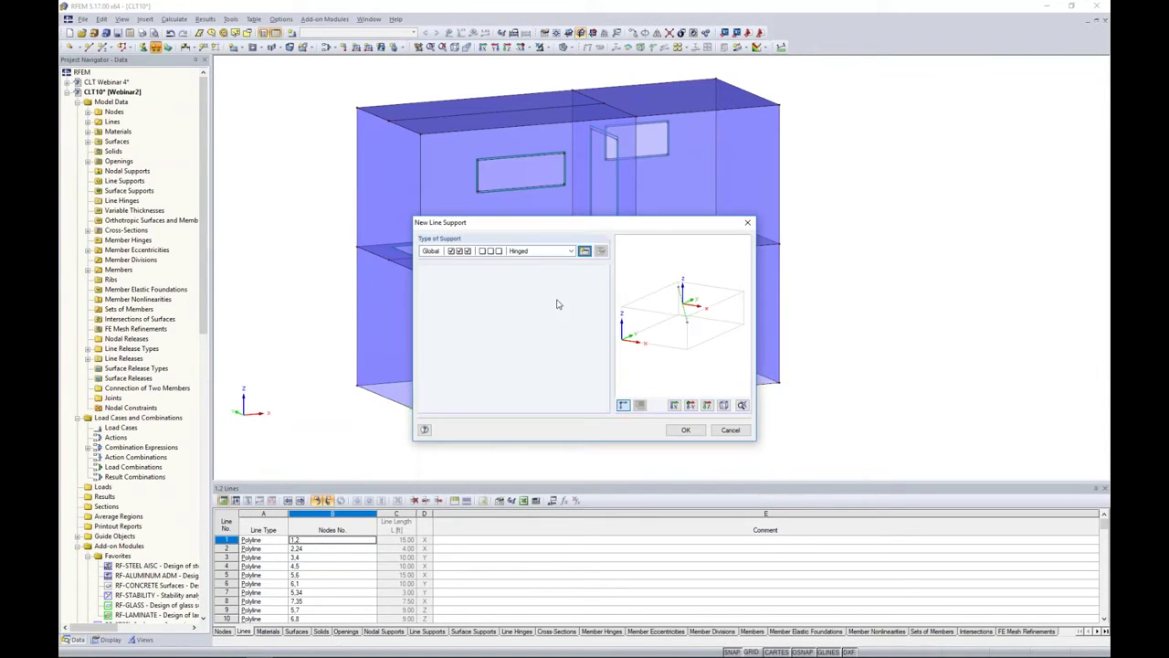
Assign global Hinged line supports to all lines along the base of the structure.
left_click(682, 429)
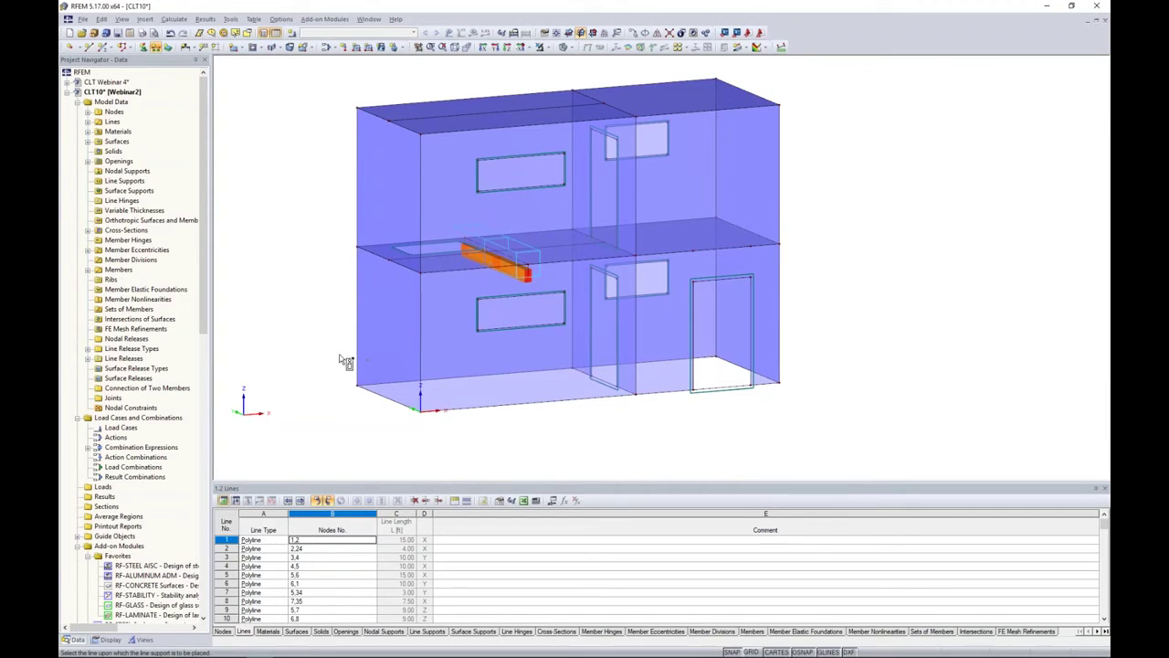
left_click_drag(536, 413, 812, 447)
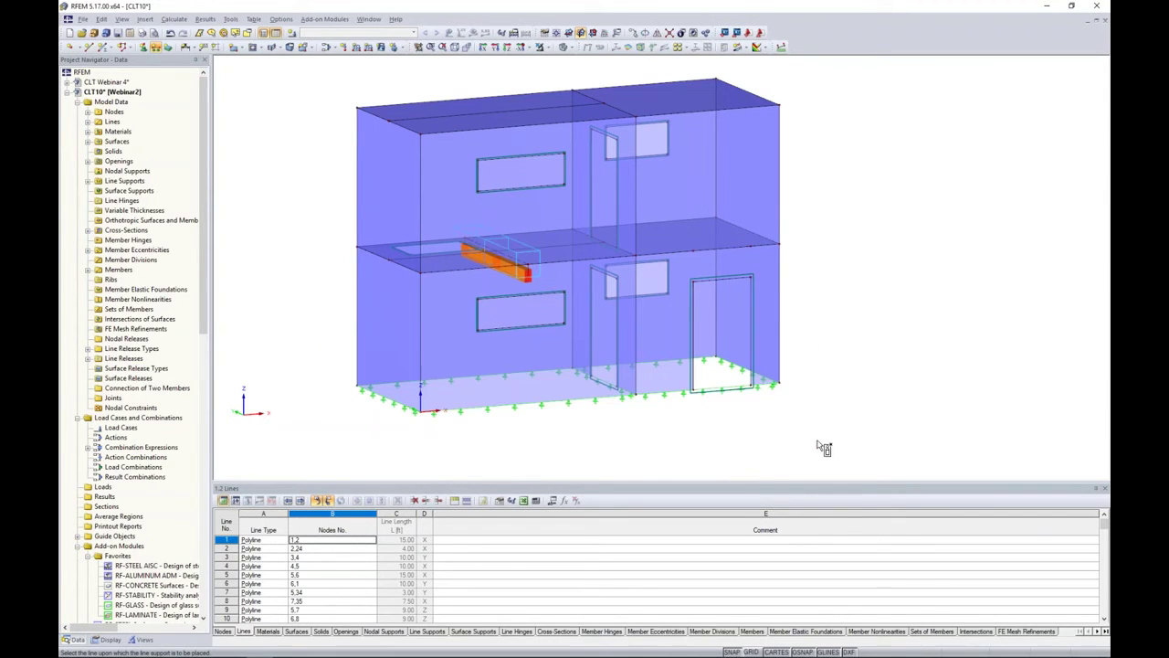
key("Escape")
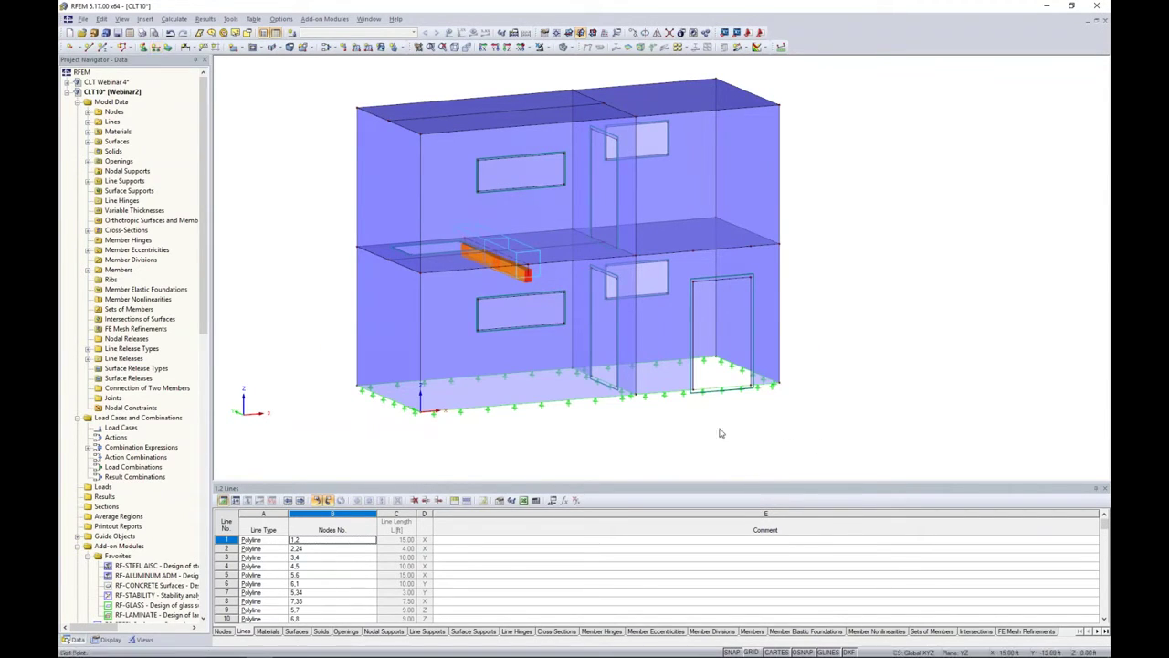
Delete the line supports beneath the two ground-floor door openings.
scroll(722, 429, "up", 3)
middle_click_drag(748, 430, 790, 415)
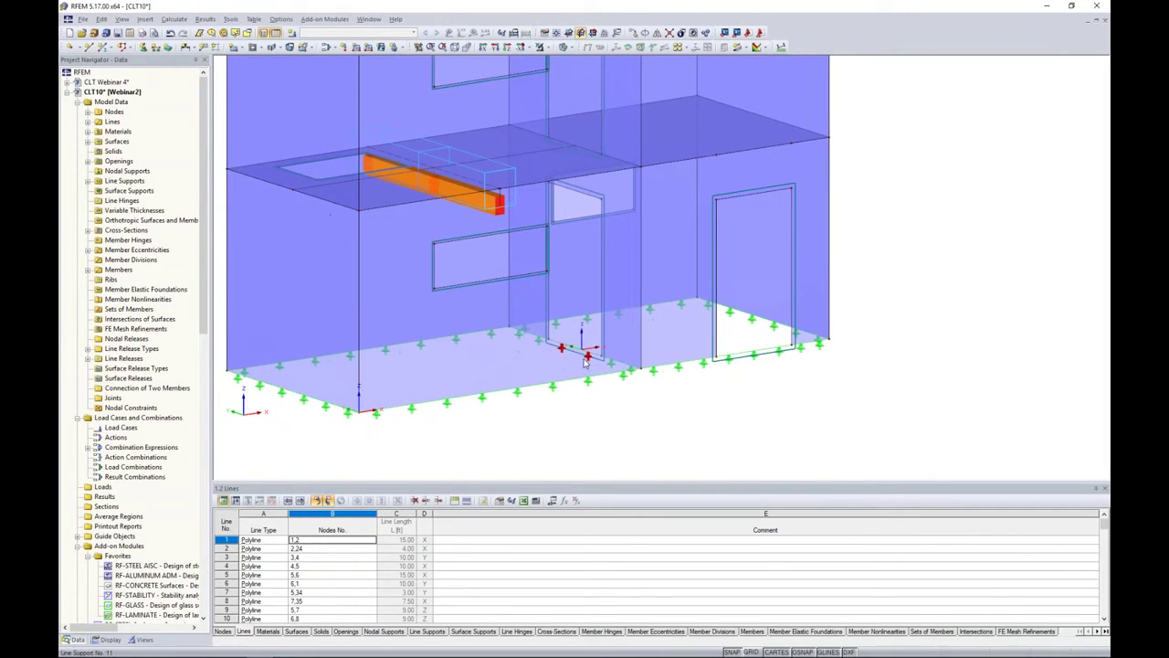
left_click(738, 356)
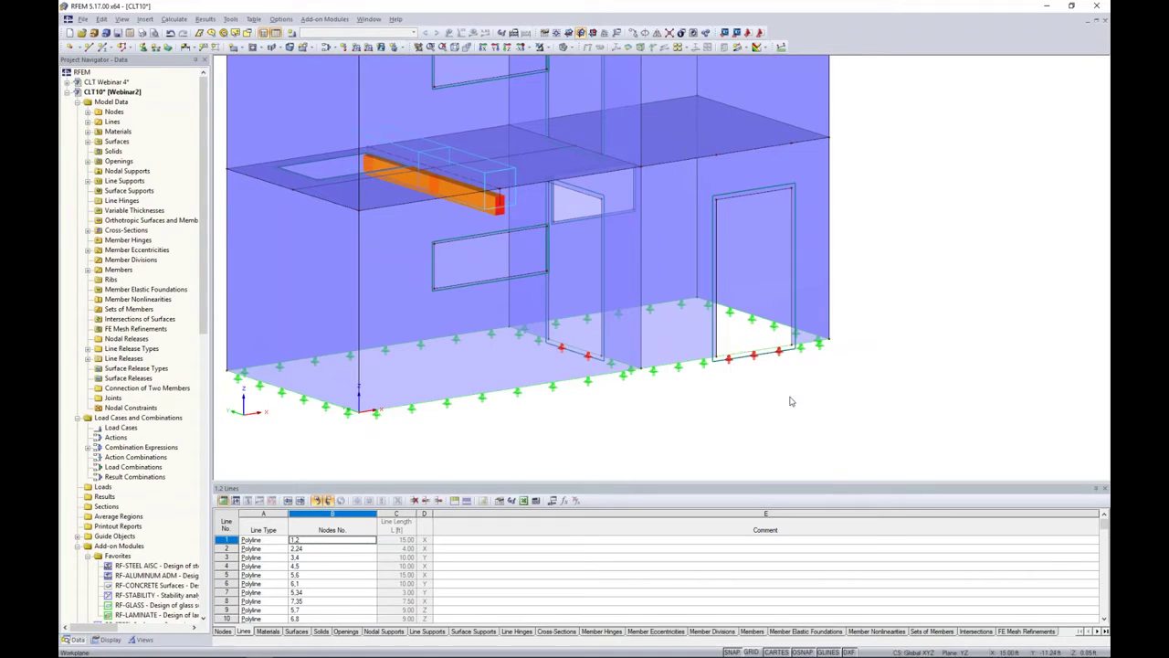
key("Delete")
scroll(791, 401, "down", 2)
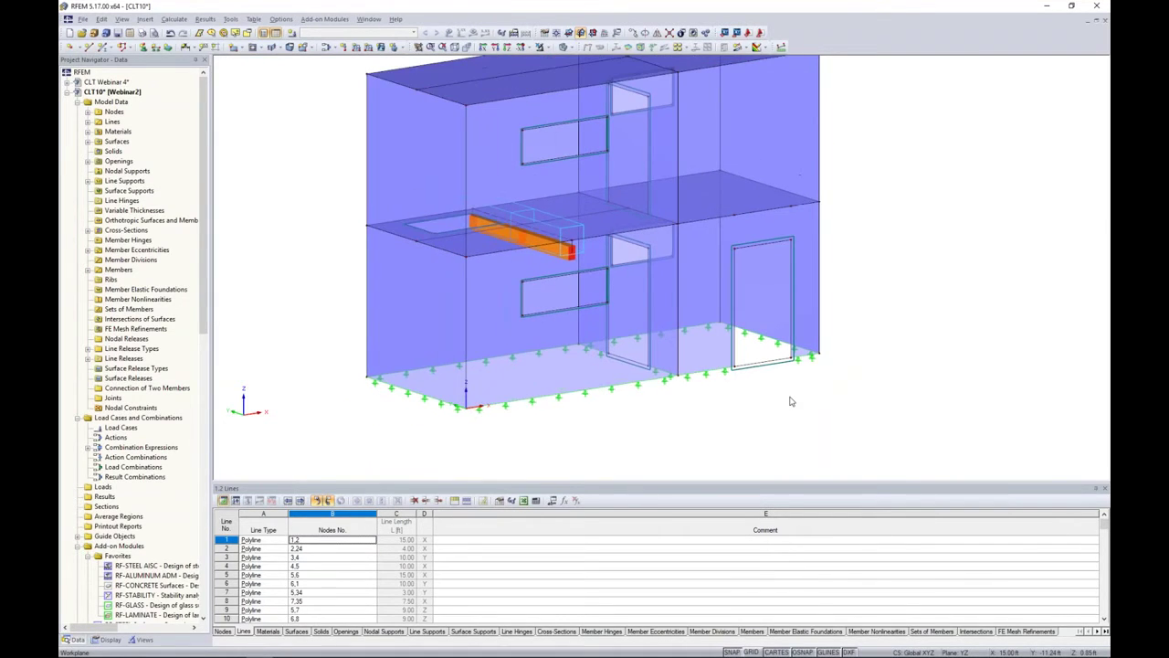
scroll(791, 401, "down", 2)
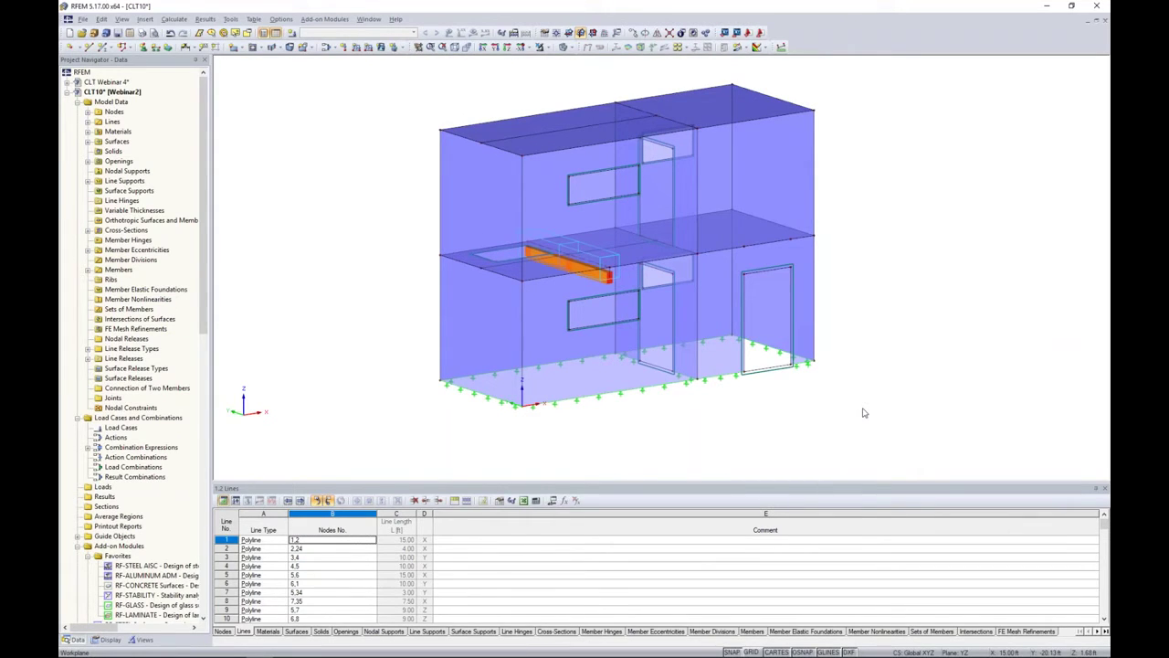
middle_click_drag(887, 424, 864, 379, "ctrl")
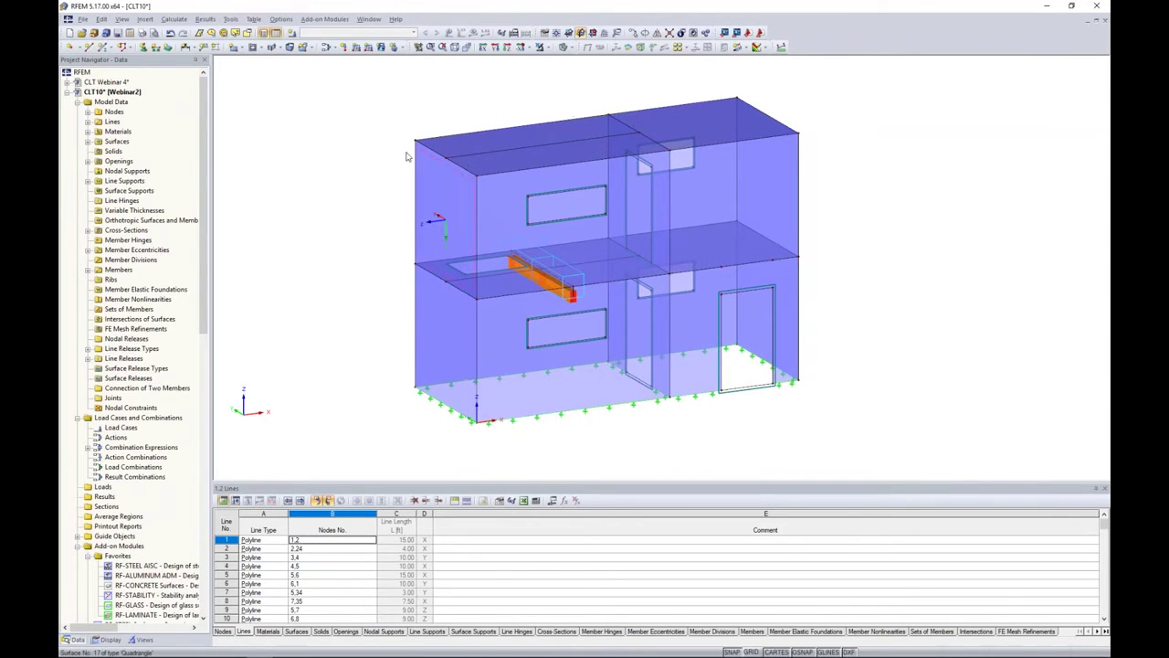
Describe load case LC1 as Dead, keeping the Dead action category with self-weight active at -1.000 in Z.
left_click(292, 32)
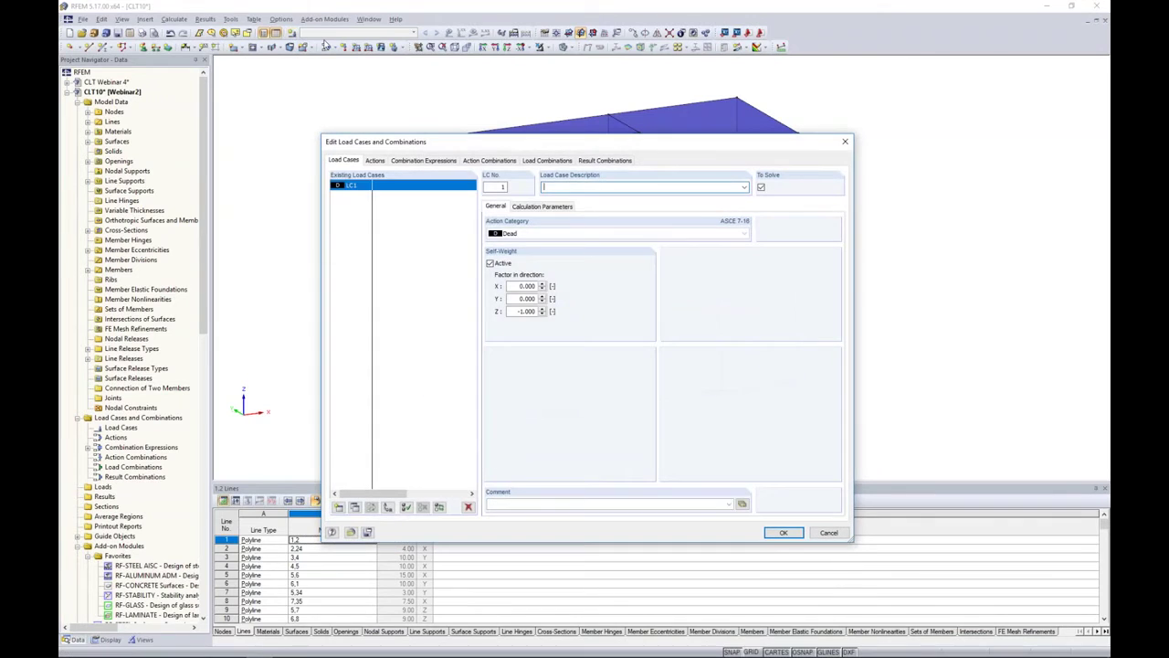
left_click_drag(452, 147, 452, 126)
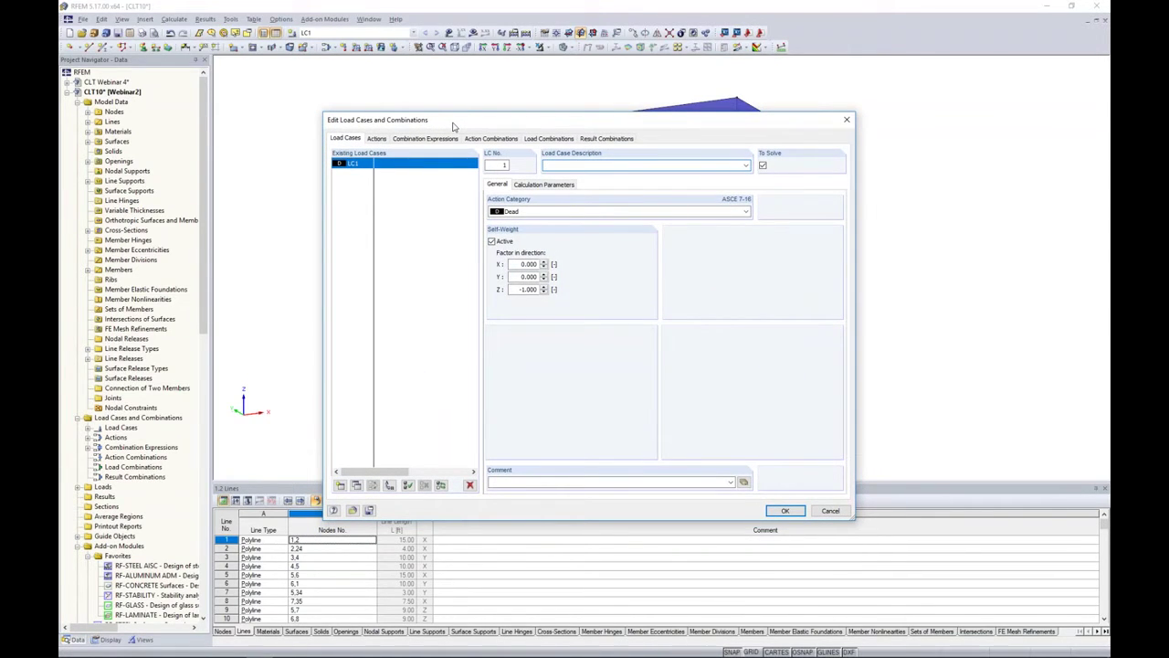
type("Dead")
left_click(549, 211)
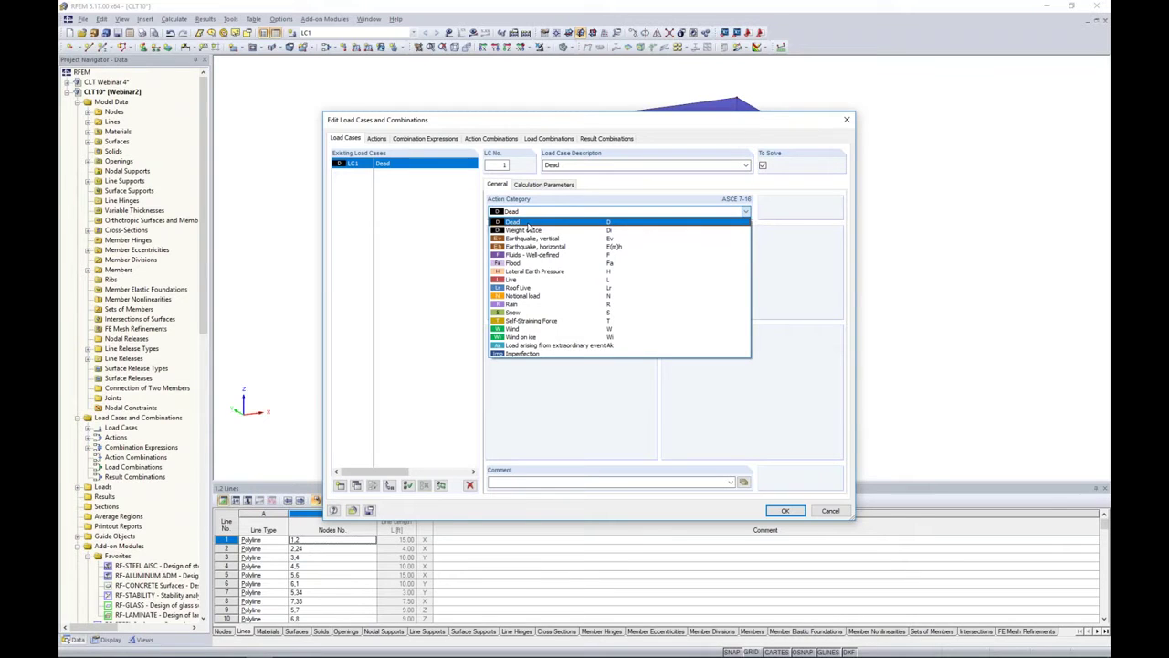
left_click(448, 228)
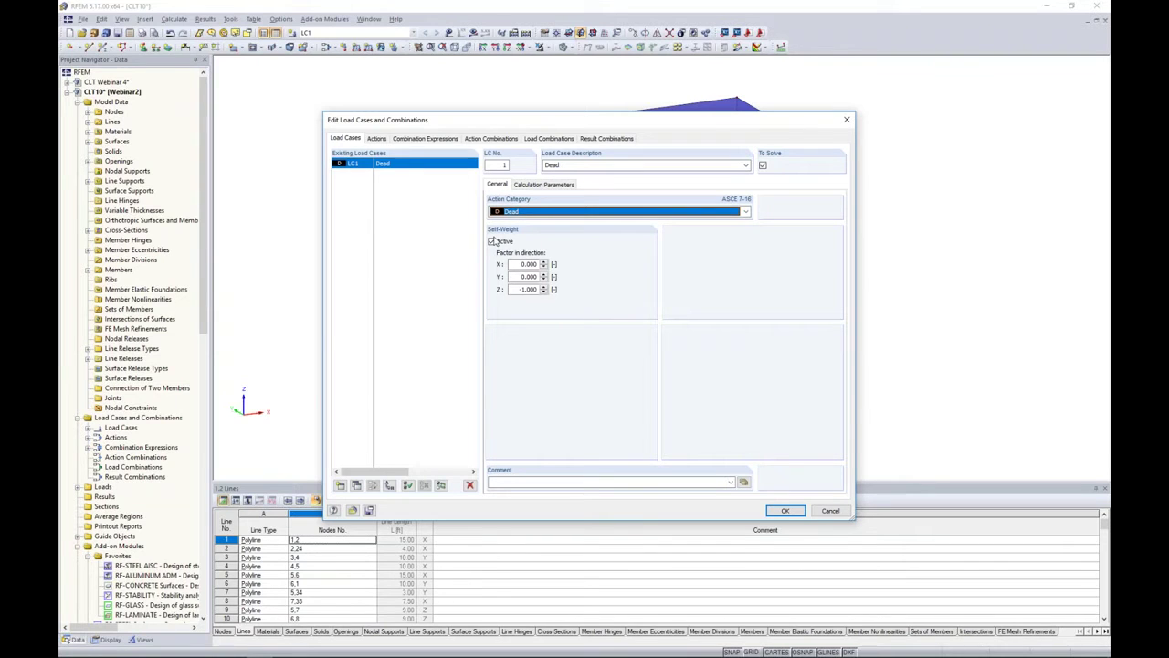
Add load case LC2 described as Live and assign it the Live action category.
left_click(341, 485)
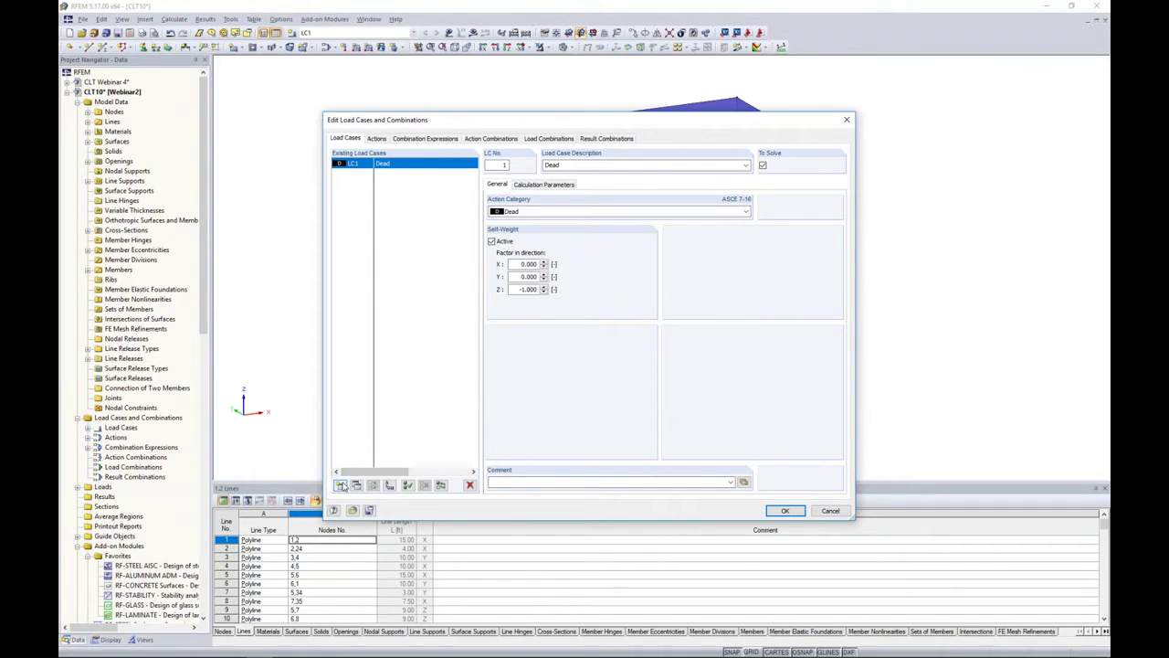
type("Live")
left_click(559, 211)
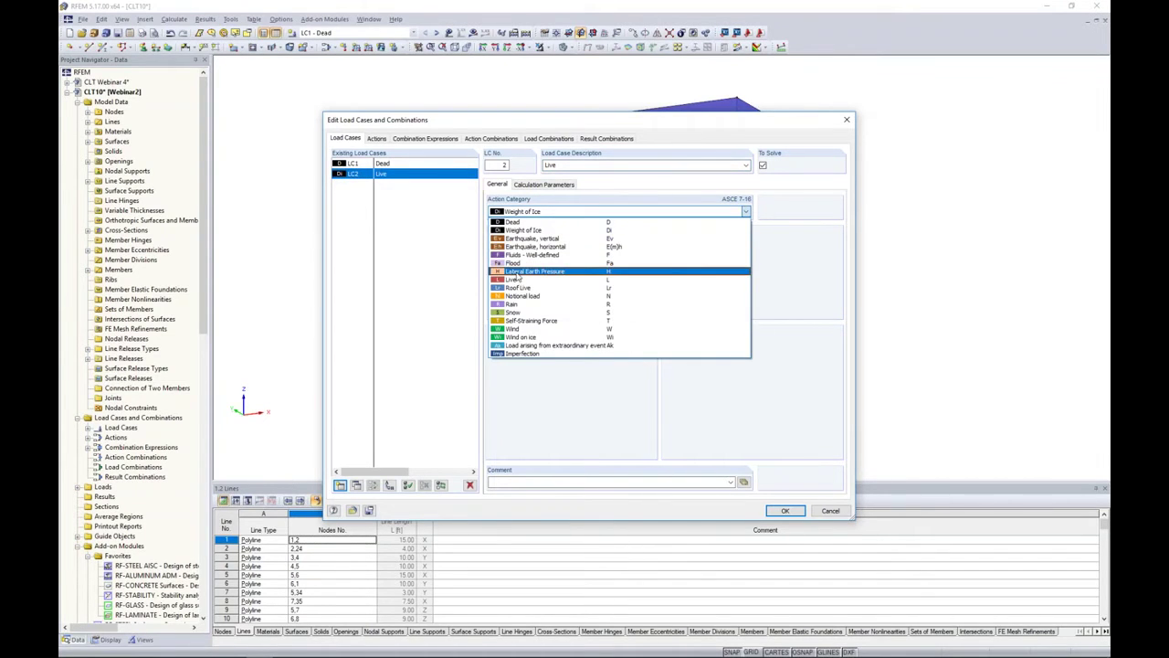
left_click(514, 279)
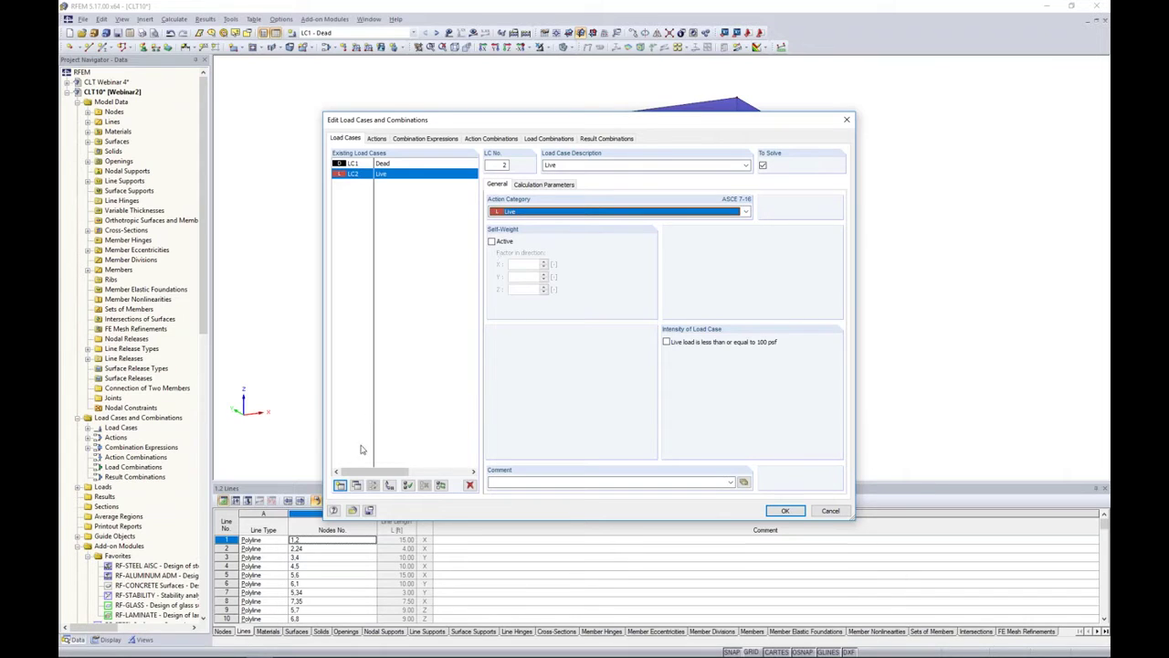
Add load cases LC3 Wind X and LC4 Wind Y, both in the Wind action category.
left_click(340, 484)
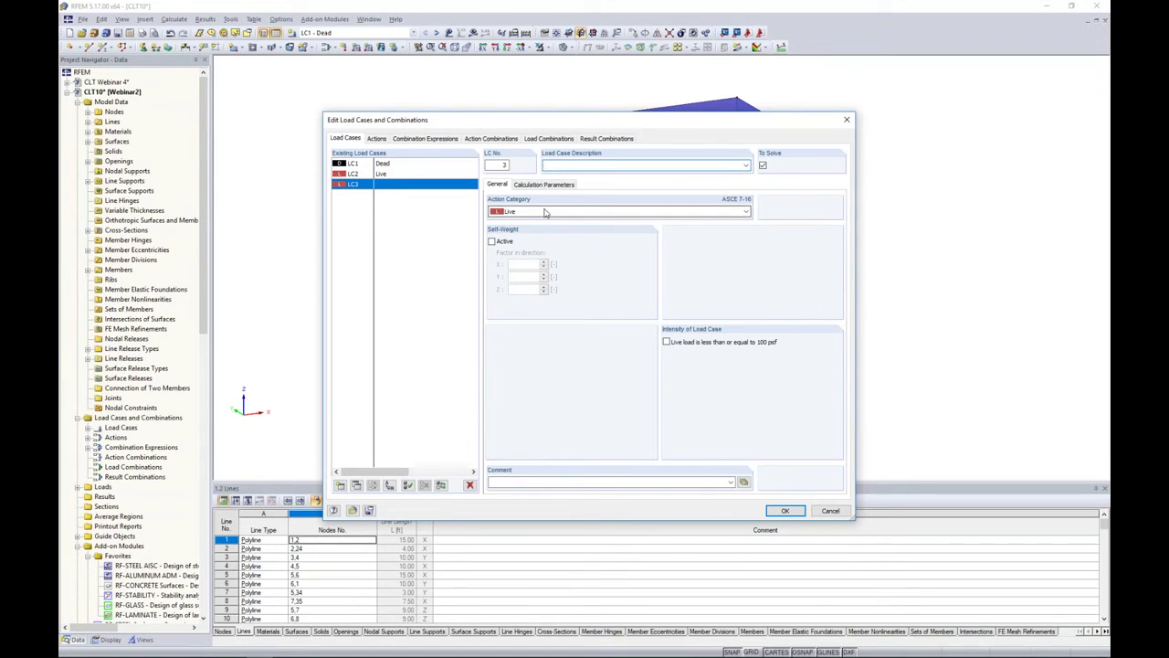
type("Wind X")
left_click(534, 212)
left_click(522, 330)
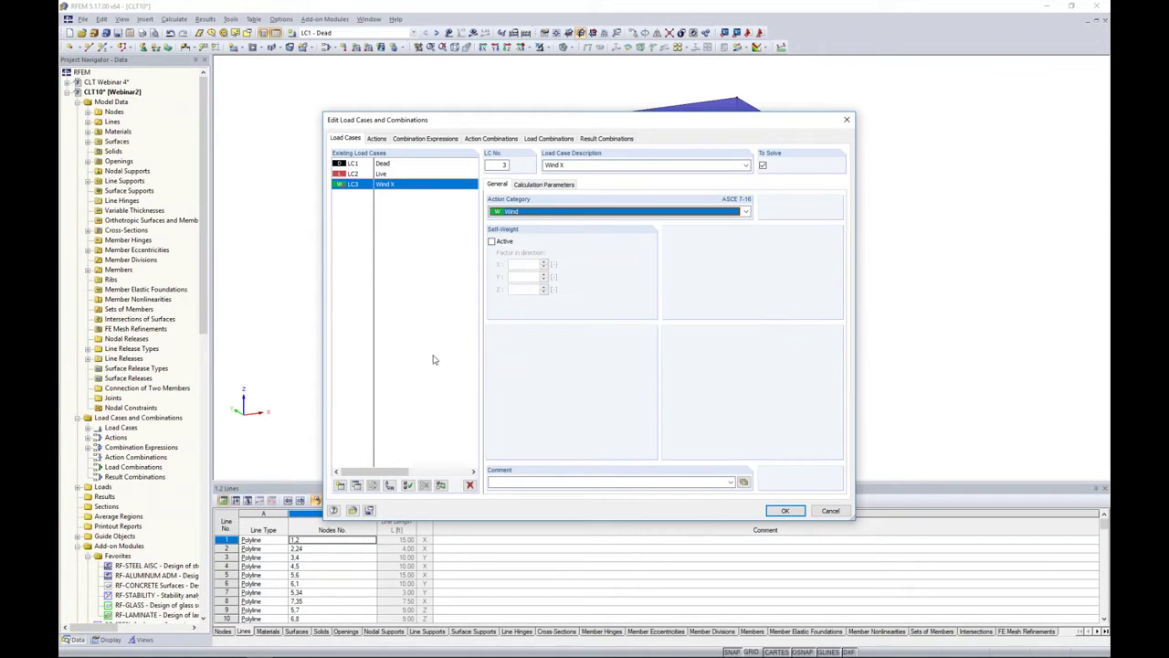
left_click(340, 485)
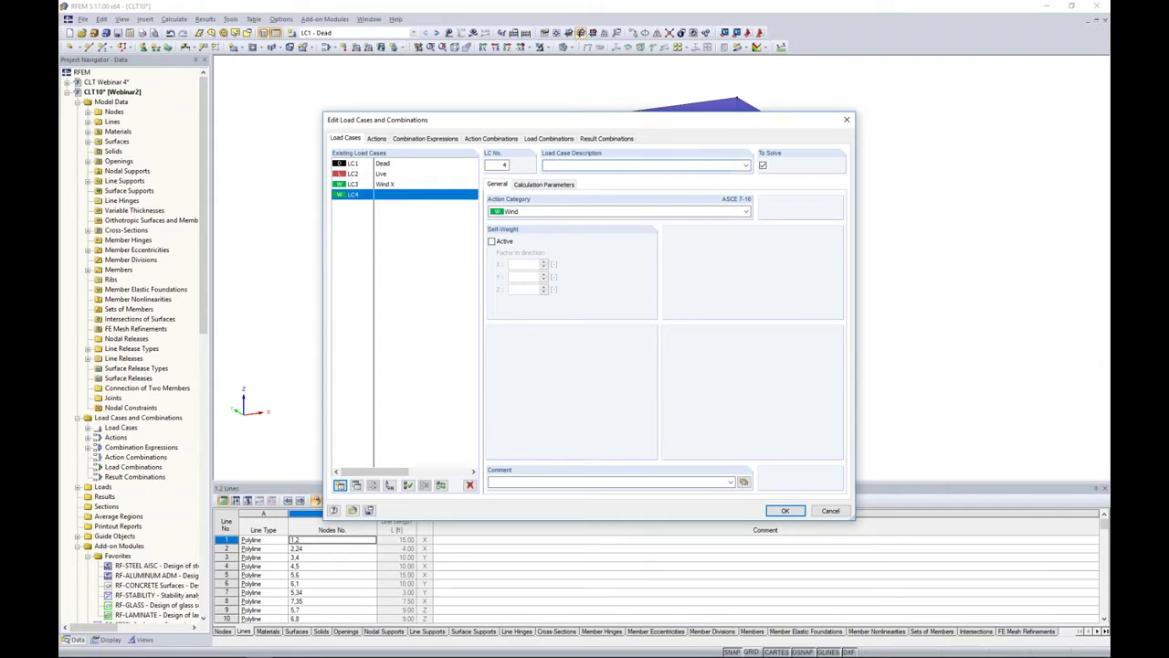
type("Win")
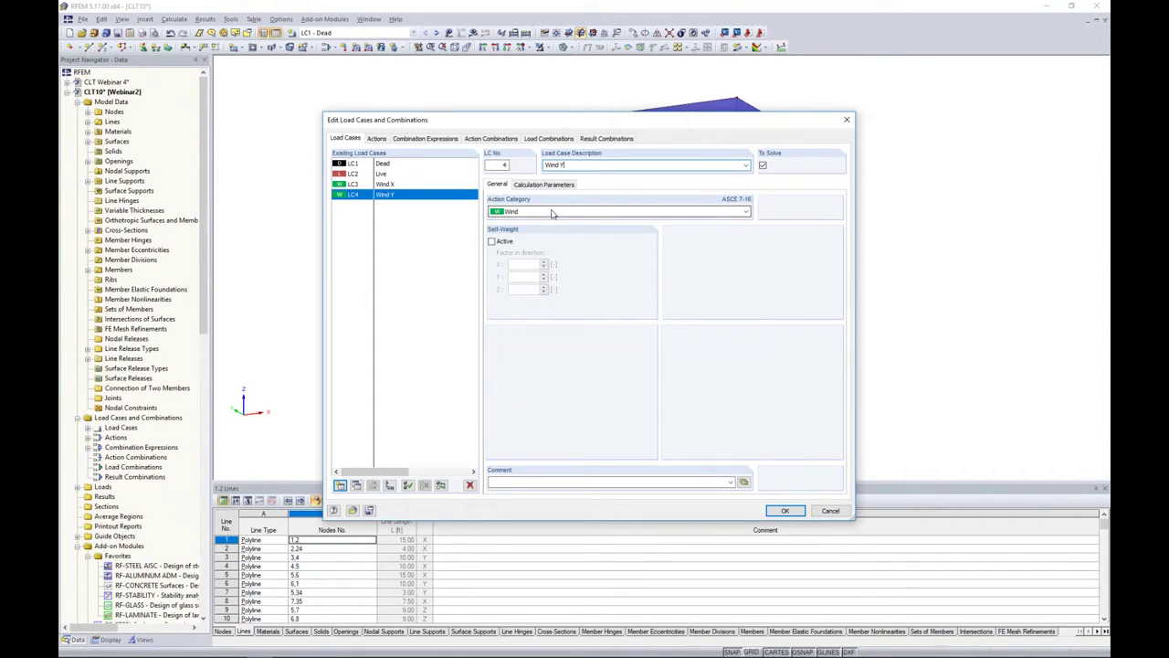
Generate and review the load and result combinations from the ASCE 7-16 Section 2.3 (LRFD) and Section 2.4 (ASD) expressions, and accept the load case definitions.
left_click(438, 138)
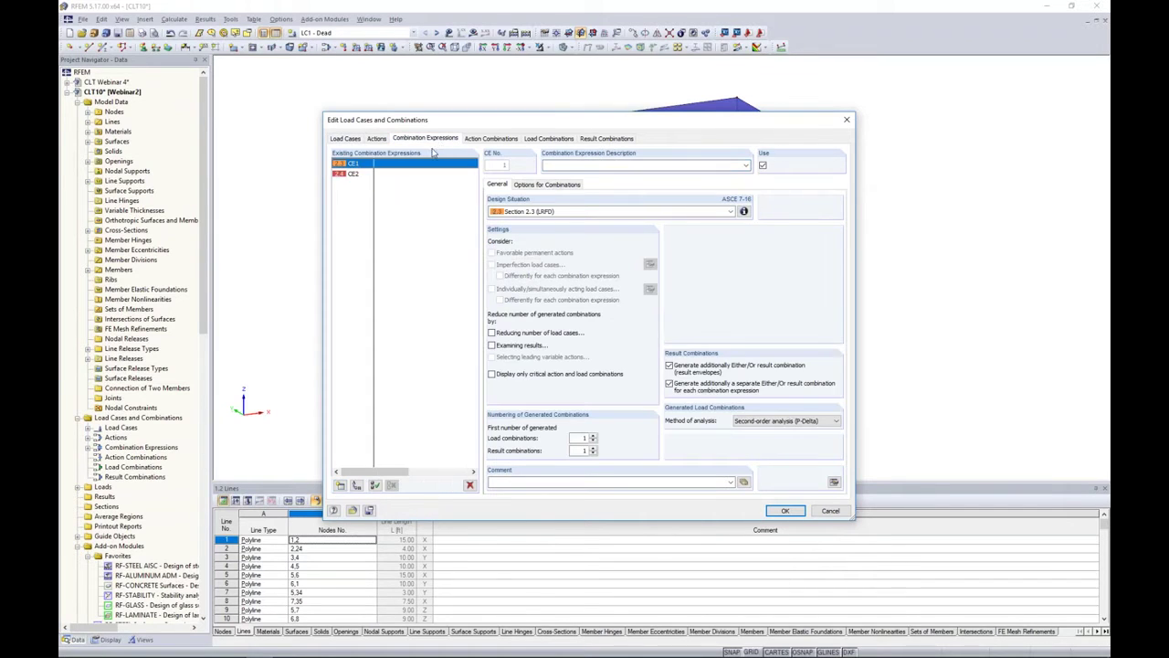
left_click(349, 174)
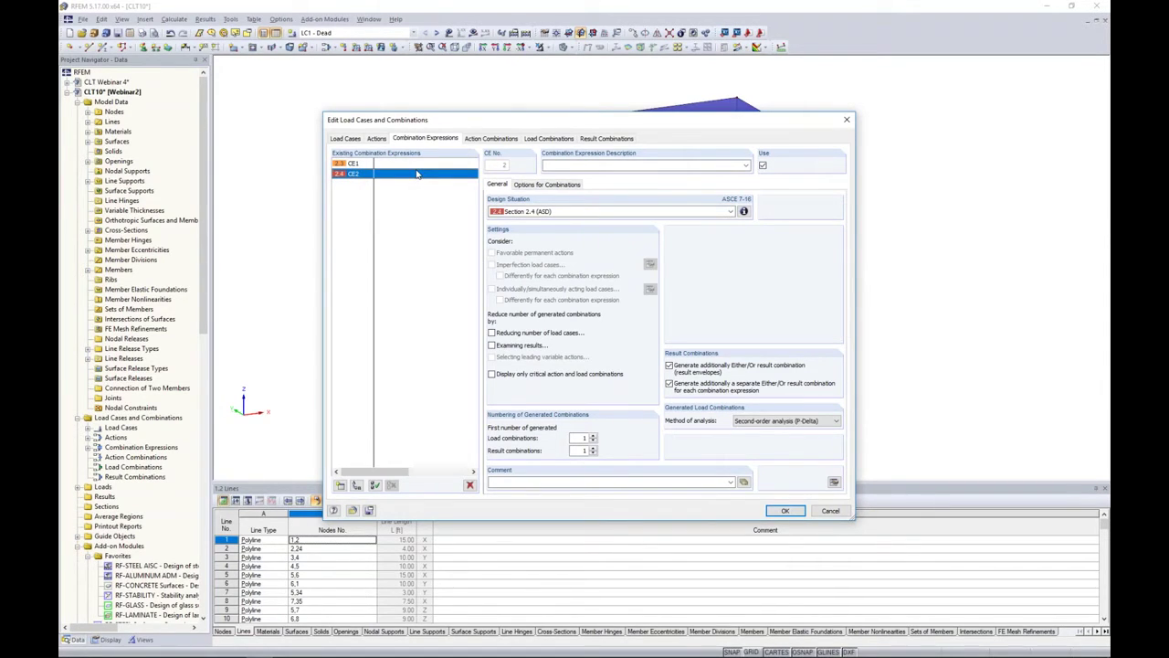
left_click(546, 139)
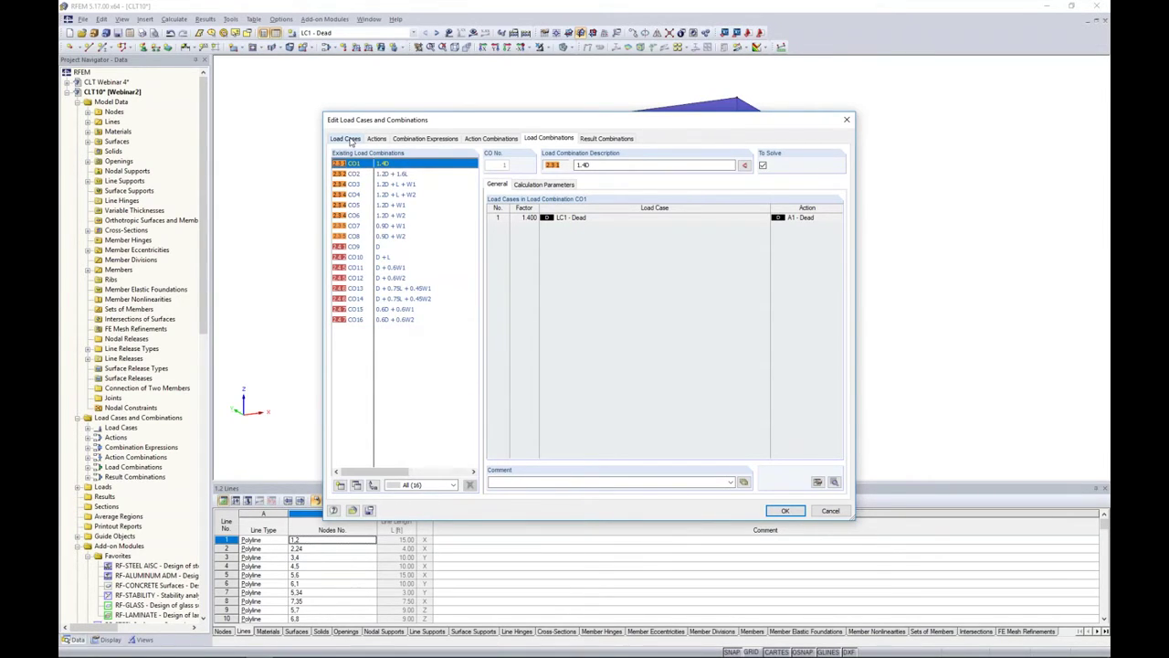
left_click(589, 138)
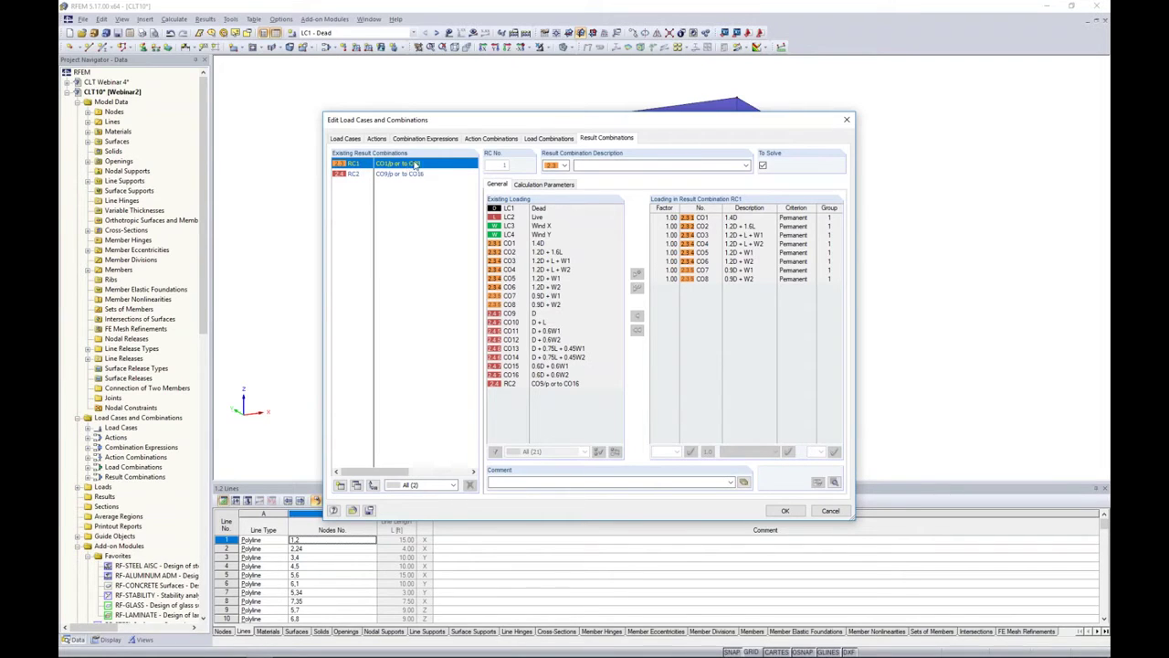
left_click(413, 174)
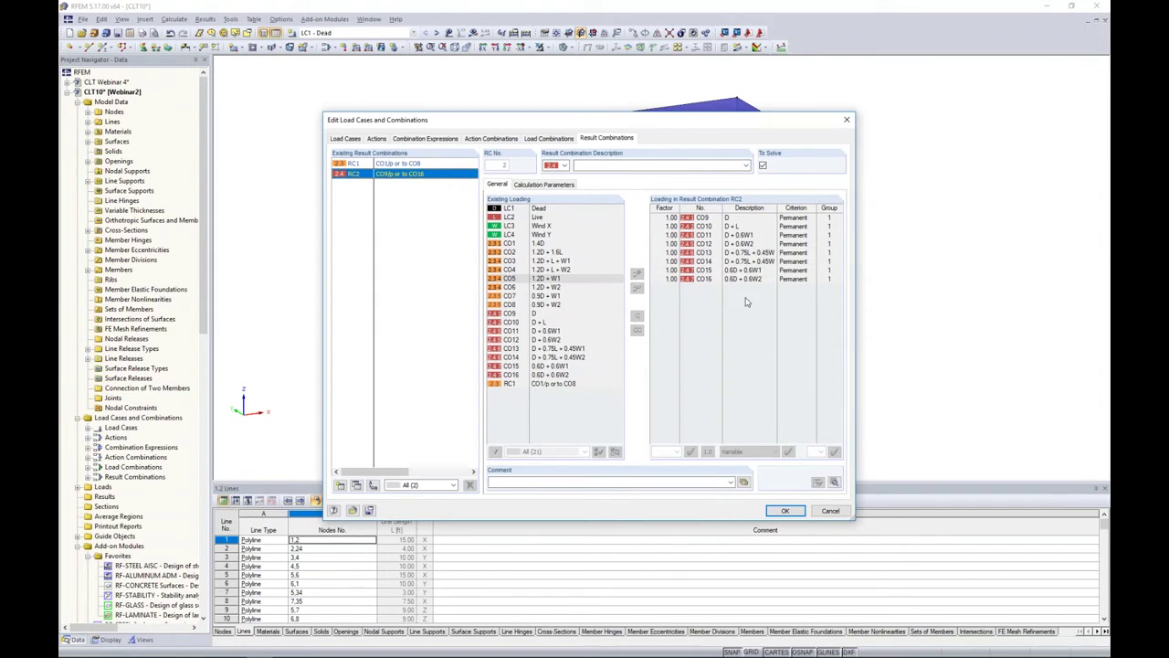
left_click(787, 510)
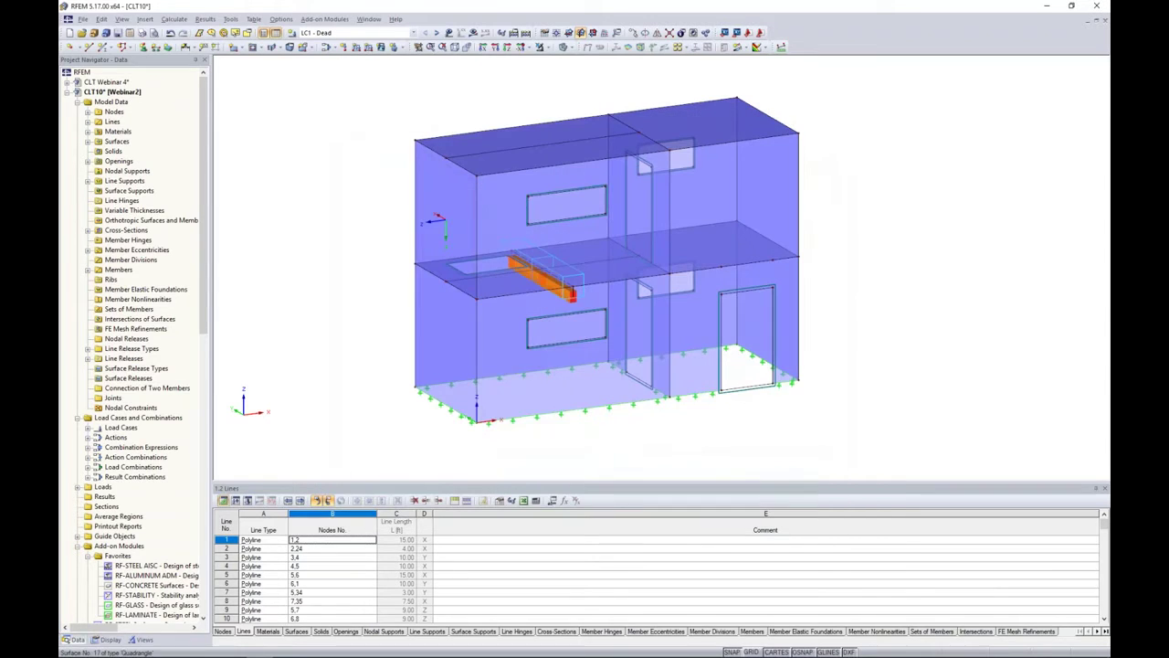
Make LC1 - Dead the current load case.
left_click(413, 33)
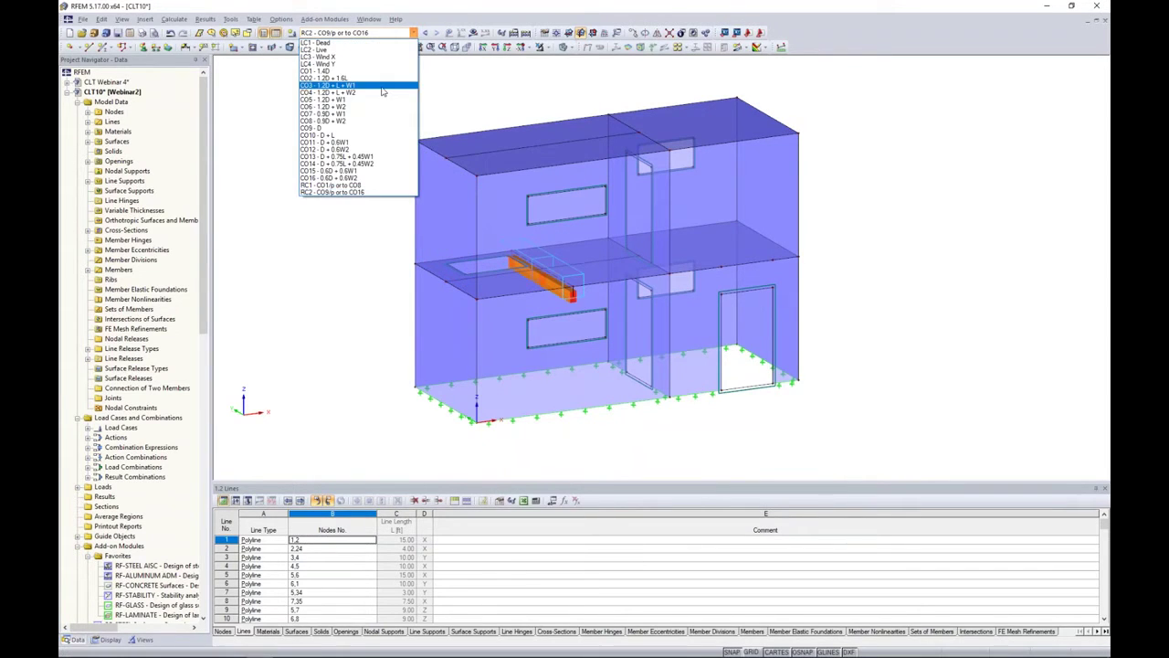
left_click(353, 44)
middle_click_drag(908, 276, 885, 298)
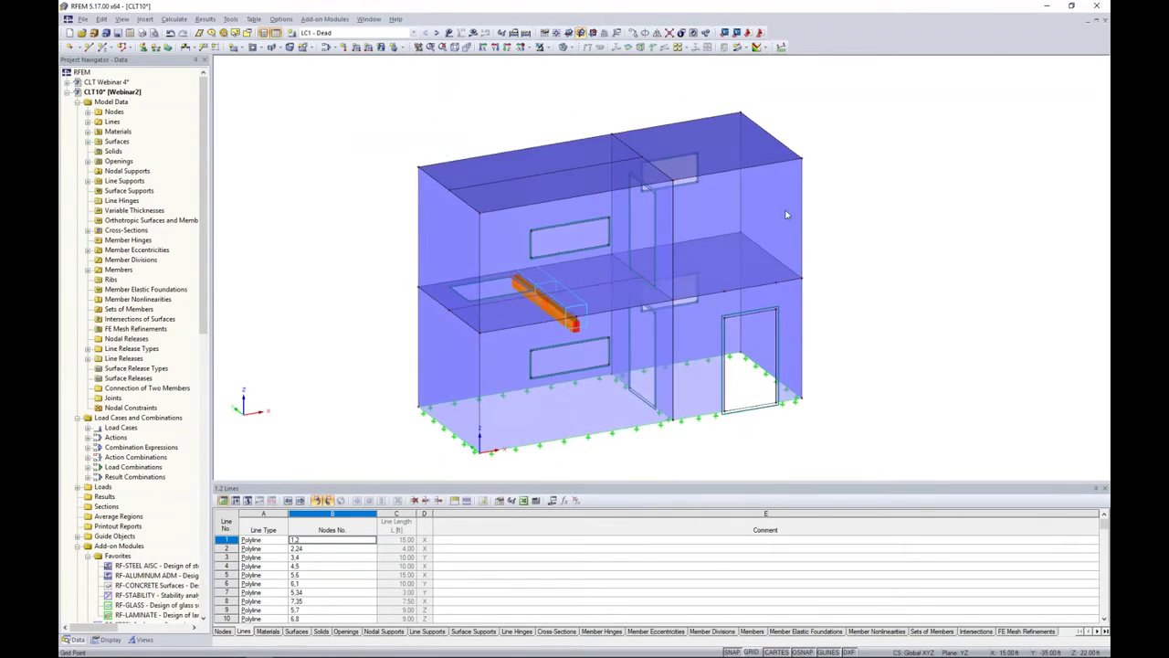
Apply a uniform -0.1 ksf surface load in global ZL to both roof surfaces in LC1 - Dead.
left_click(382, 49)
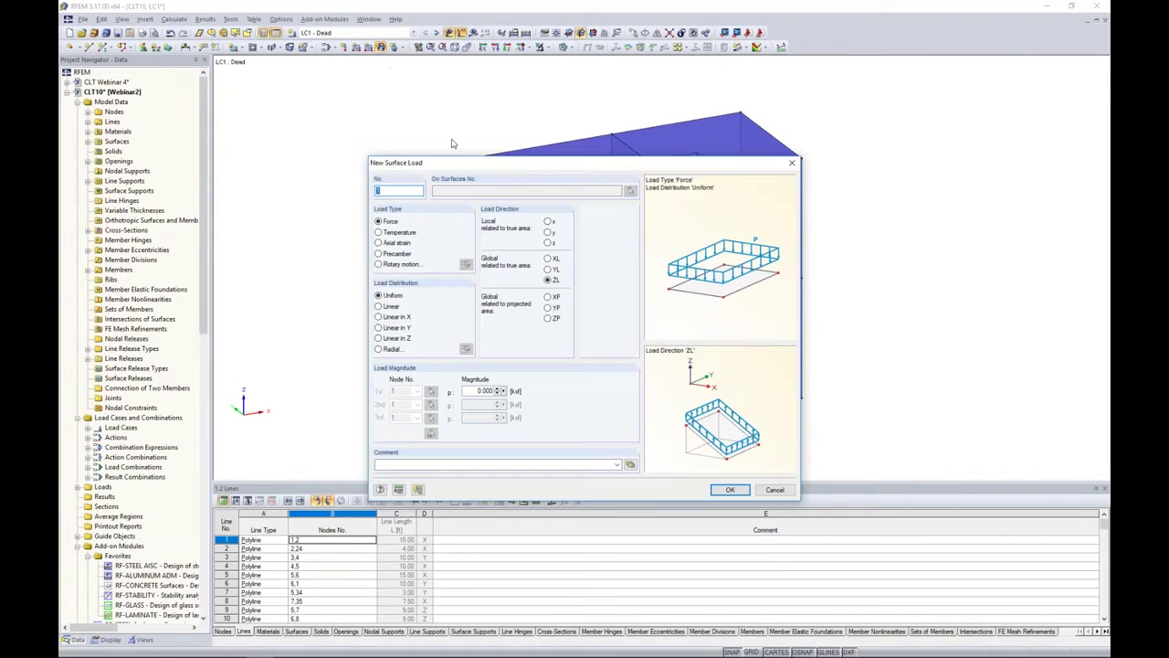
left_click_drag(486, 164, 473, 134)
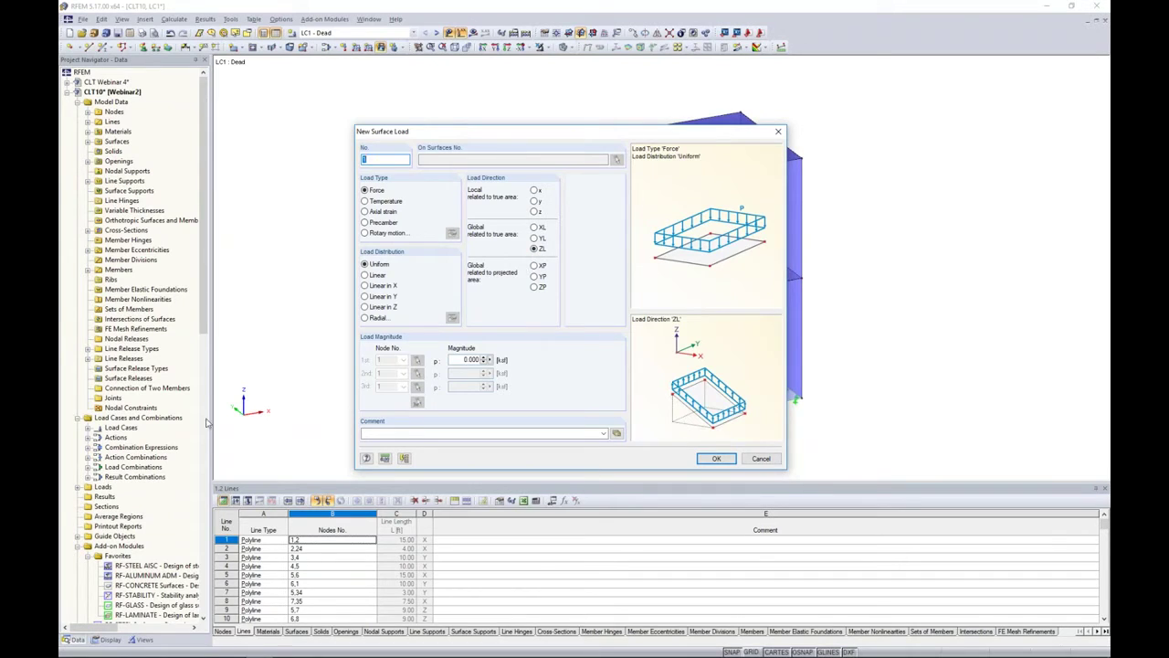
left_click_drag(462, 359, 523, 366)
key("BackSpace")
type("-0.1")
left_click(716, 458)
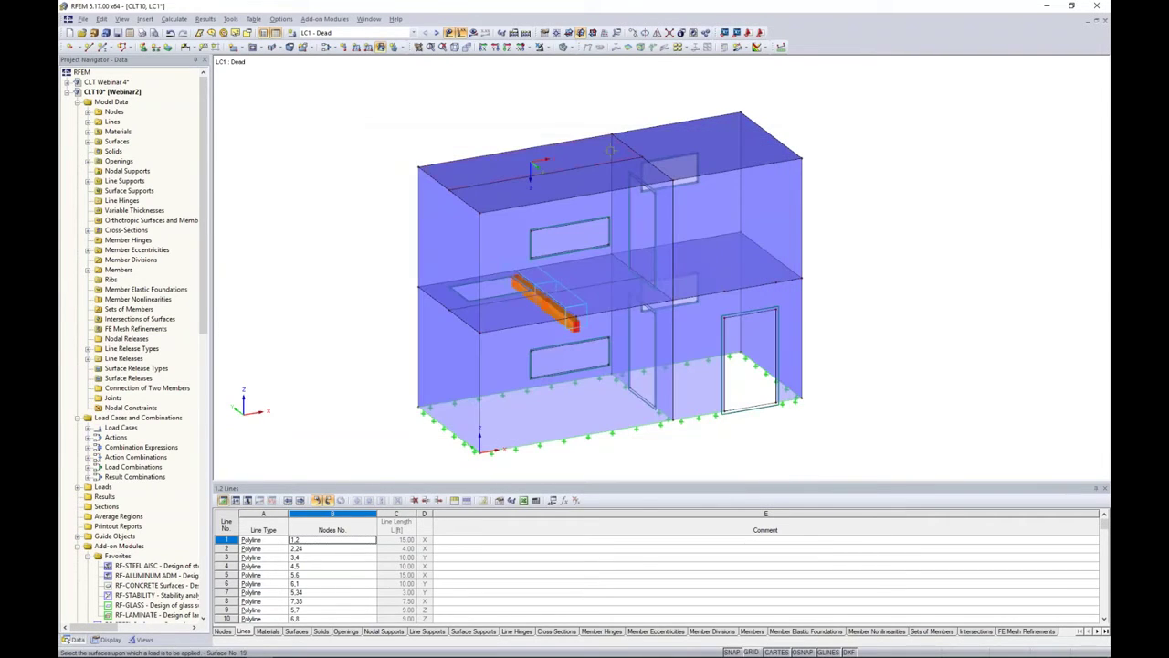
left_click(610, 149)
left_click(709, 152)
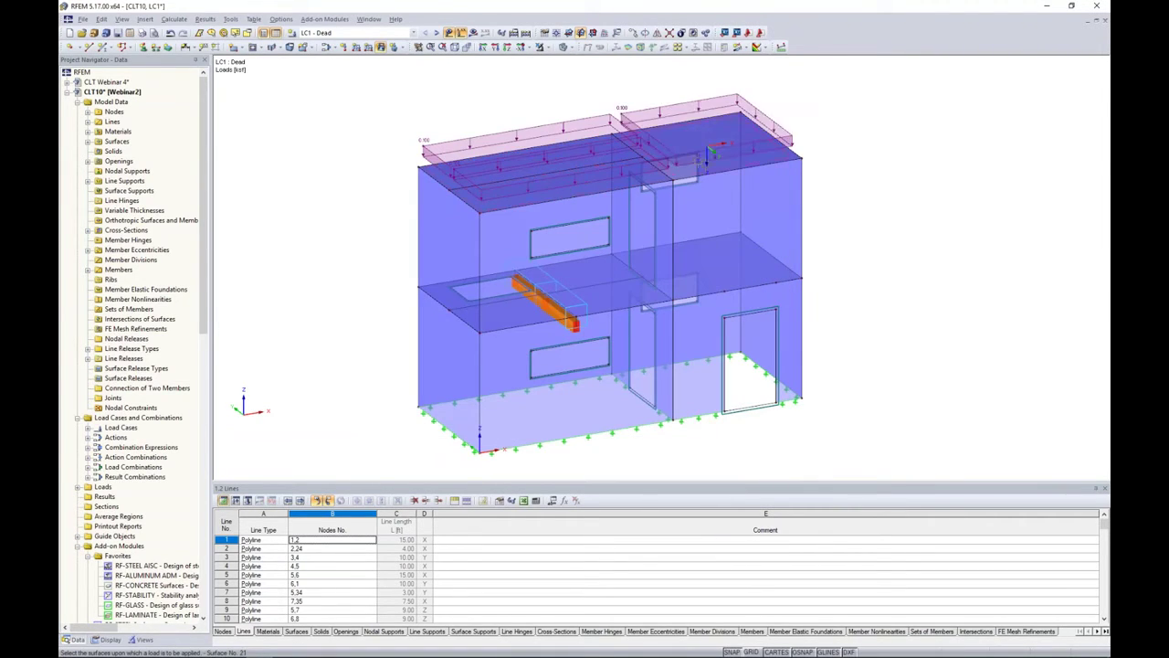
Apply the same -0.1 ksf dead load to all the second-floor slab surfaces.
middle_click_drag(864, 245, 802, 170, "ctrl")
scroll(797, 172, "down", 1)
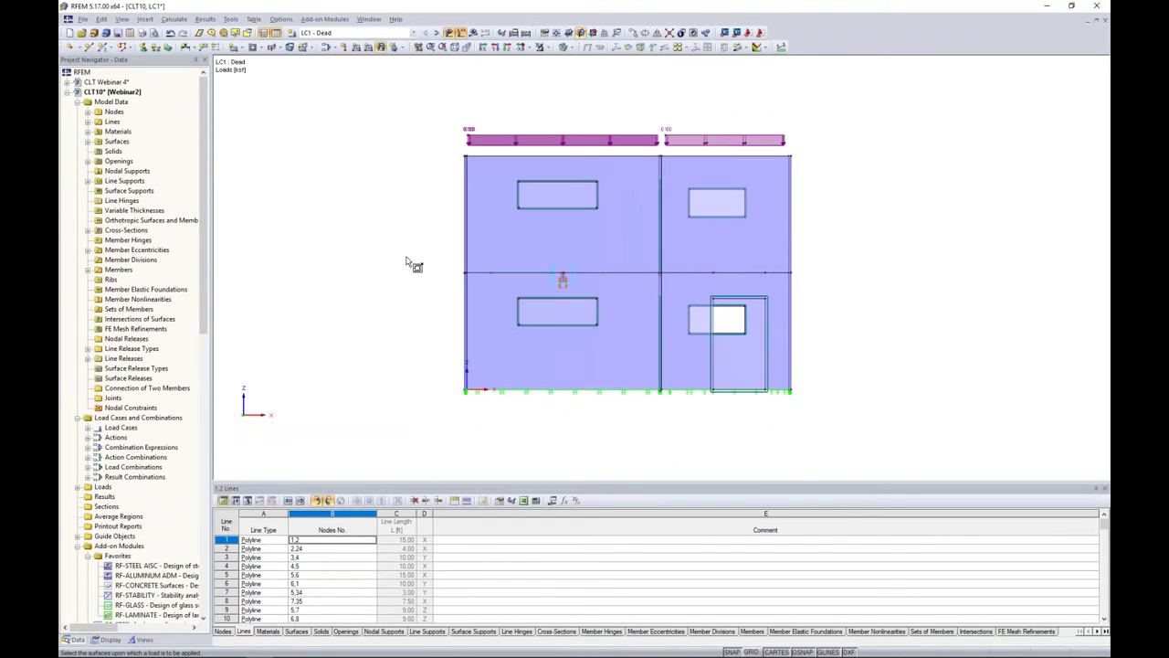
left_click_drag(441, 252, 821, 296)
middle_click_drag(830, 245, 883, 316, "ctrl")
key("Escape")
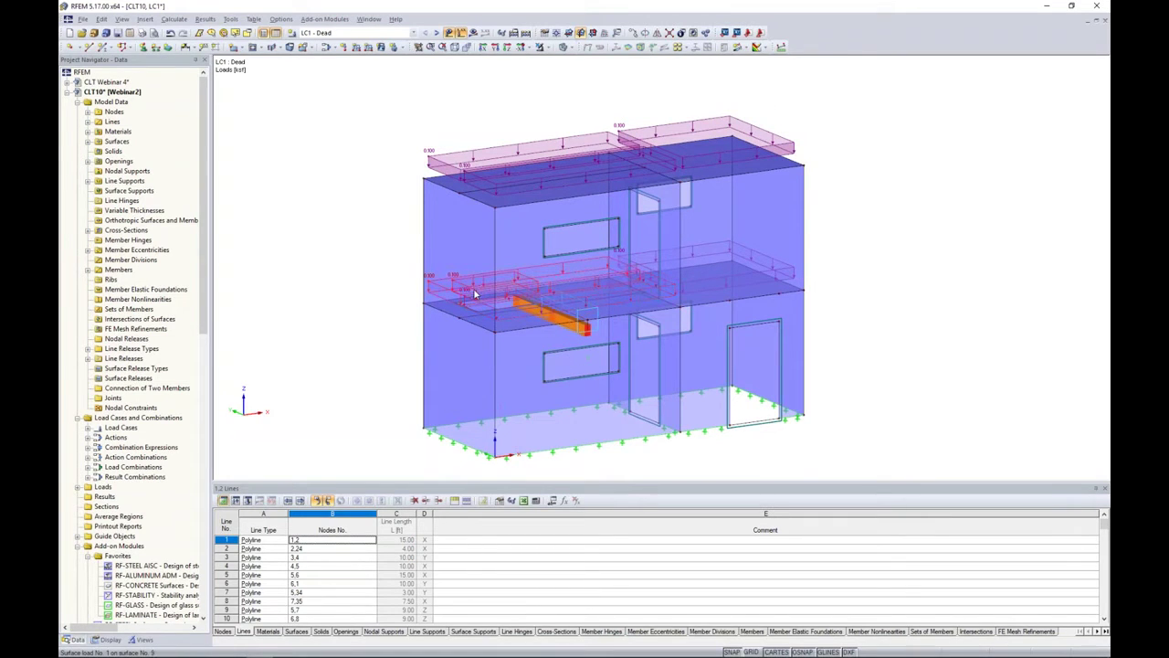
middle_click_drag(598, 258, 602, 269, "ctrl")
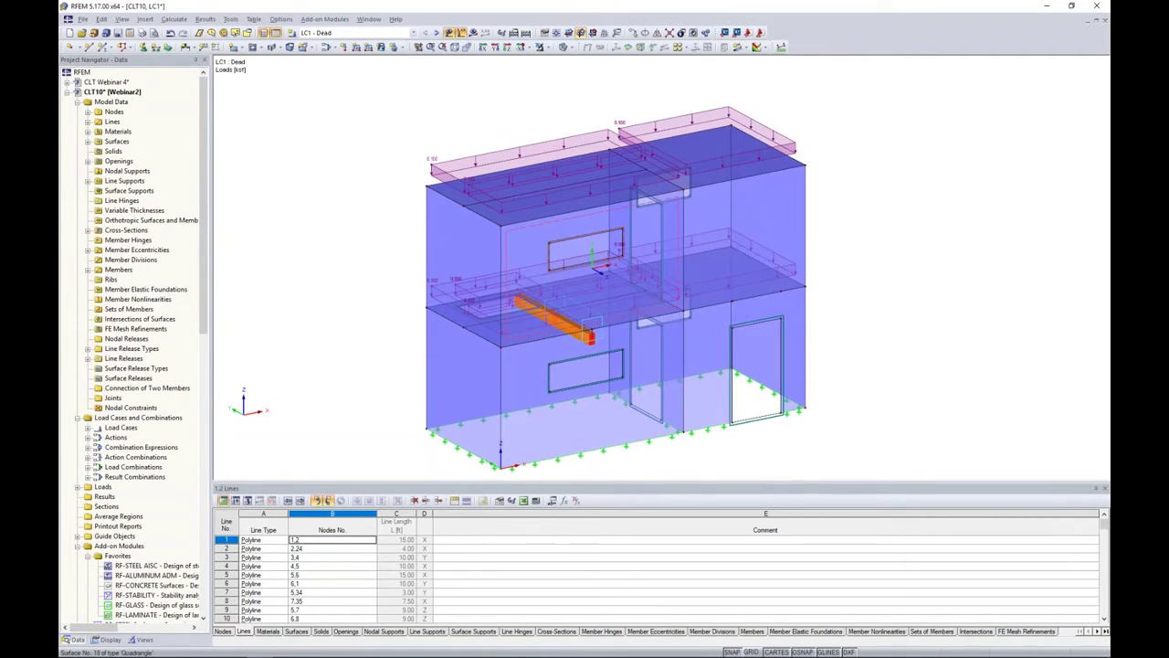
In LC2 - Live, apply a uniform -0.05 ksf surface load in global ZL to the second-floor slab surfaces.
left_click(437, 33)
middle_click_drag(912, 288, 869, 277)
left_click(381, 47)
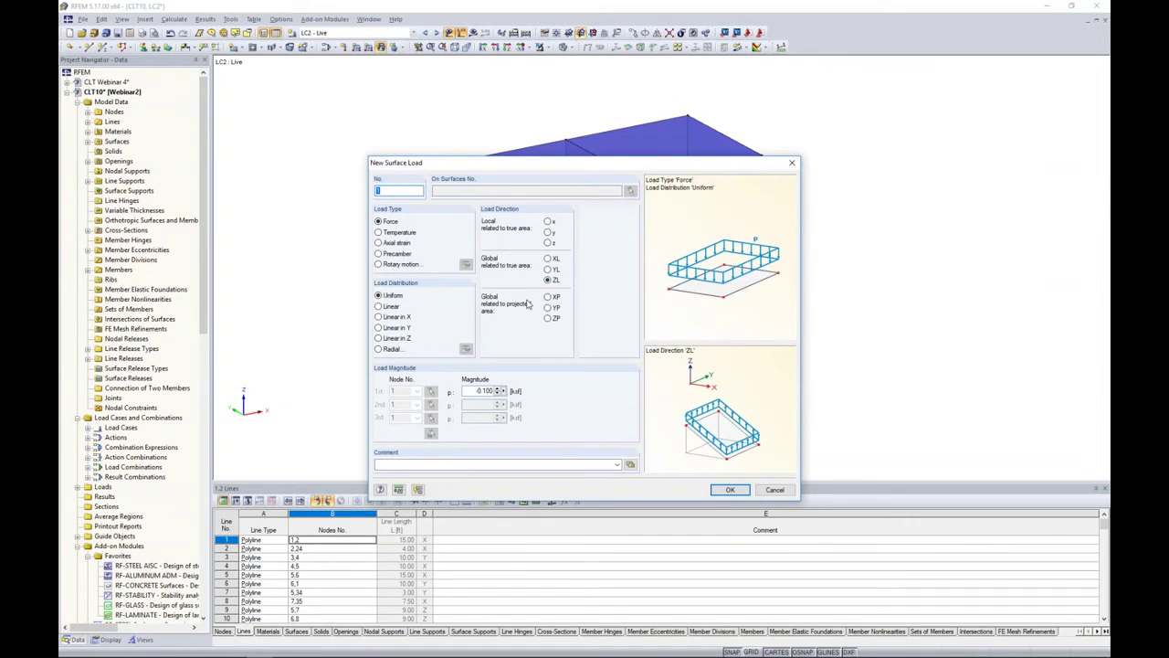
double_click(477, 391)
type("-0.05")
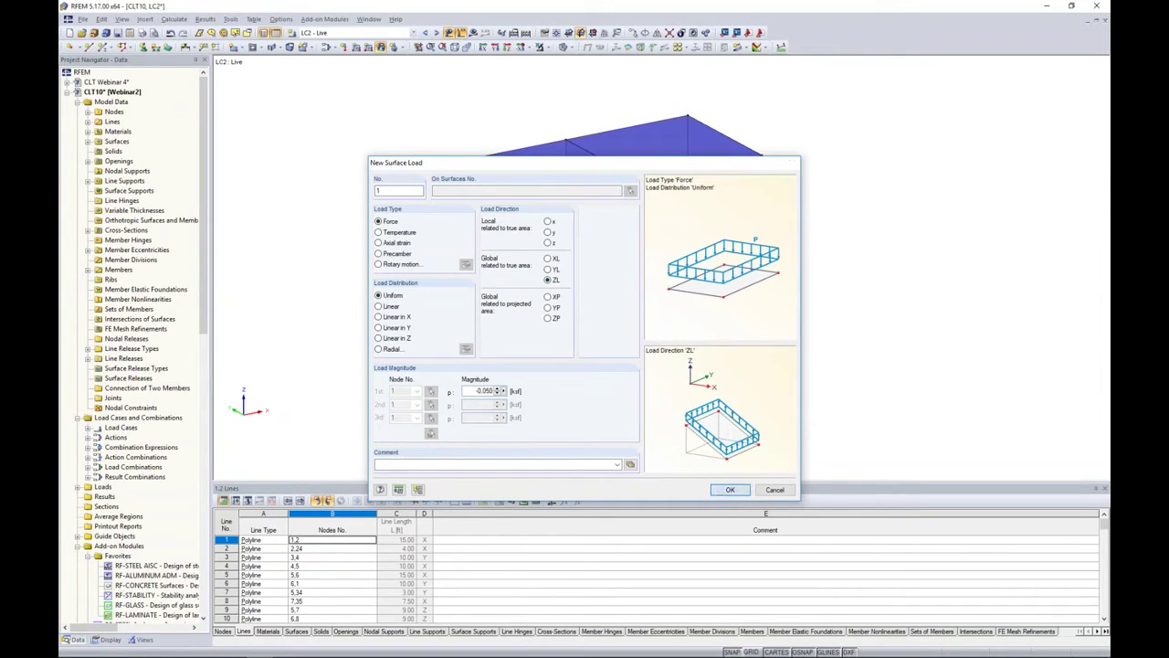
left_click(730, 489)
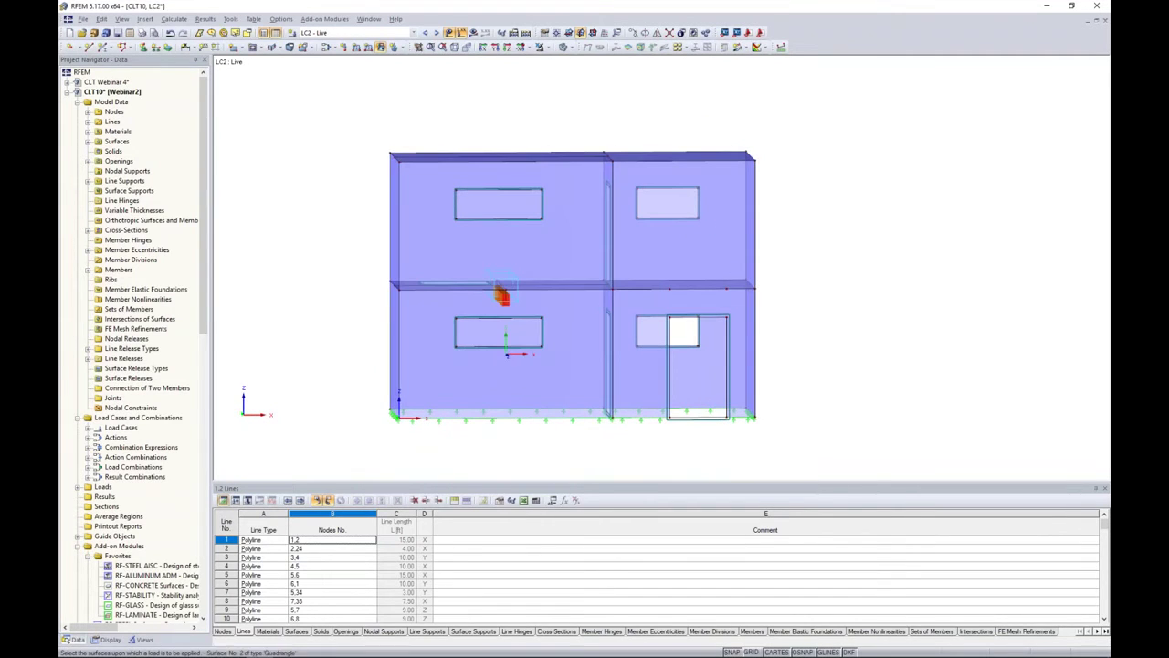
left_click_drag(373, 262, 783, 321)
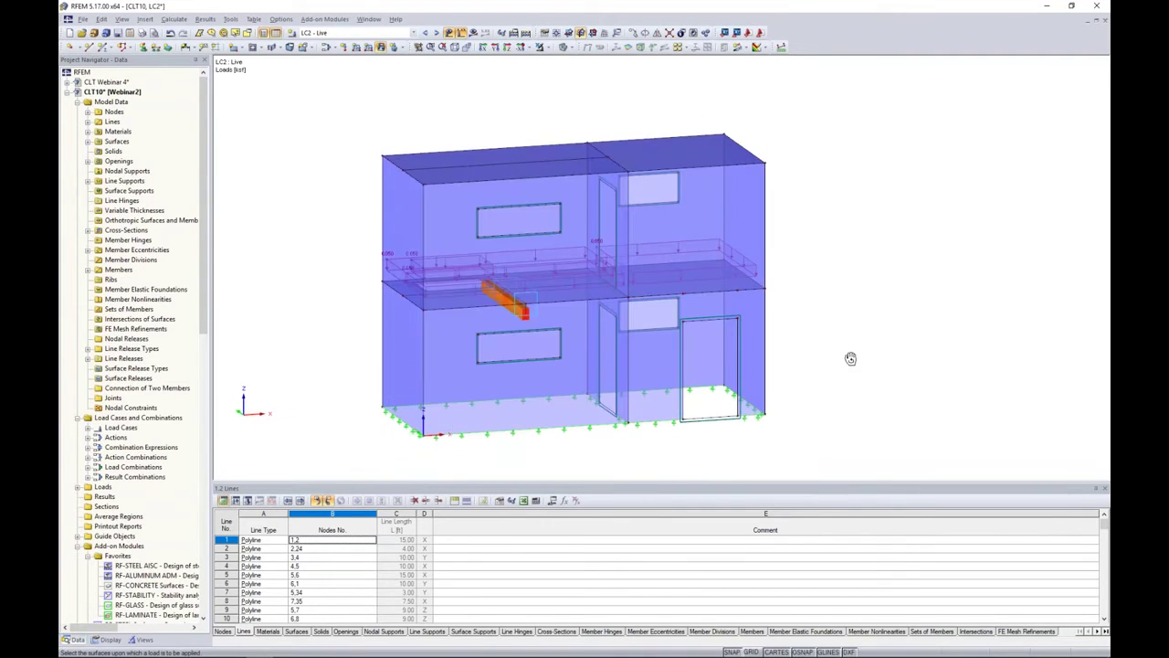
Switch to LC3 - Wind X and examine the ASCE/SEI 7-16 wind load generator for vertical walls with roof, without generating loads.
left_click(436, 33)
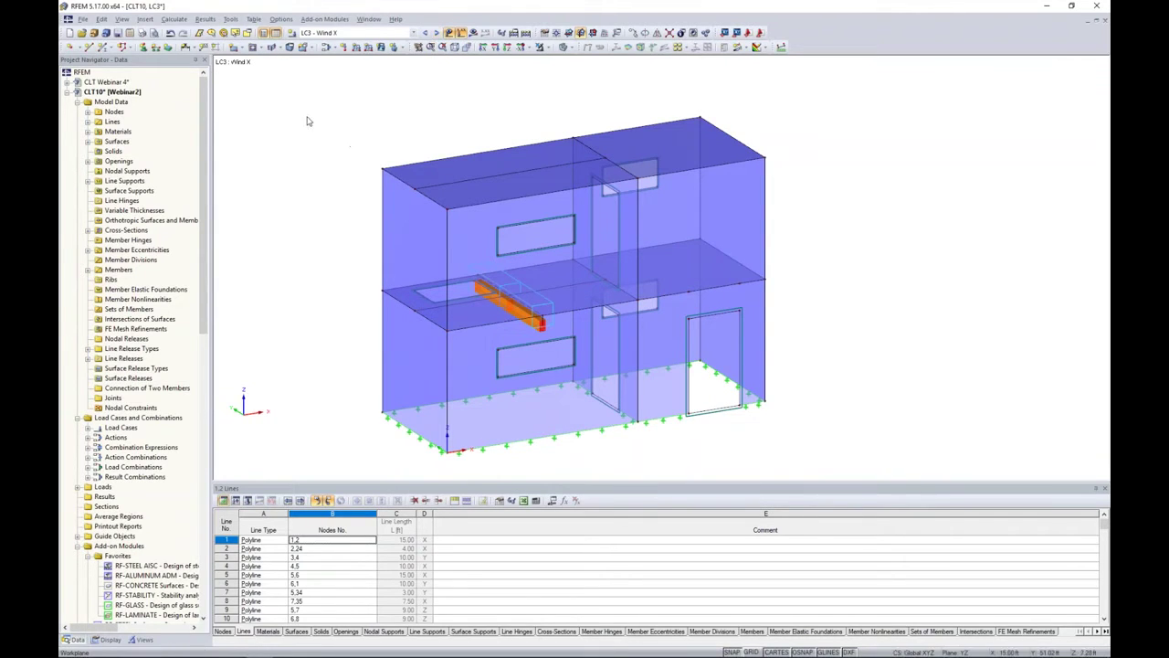
left_click(231, 18)
mouse_move(268, 265)
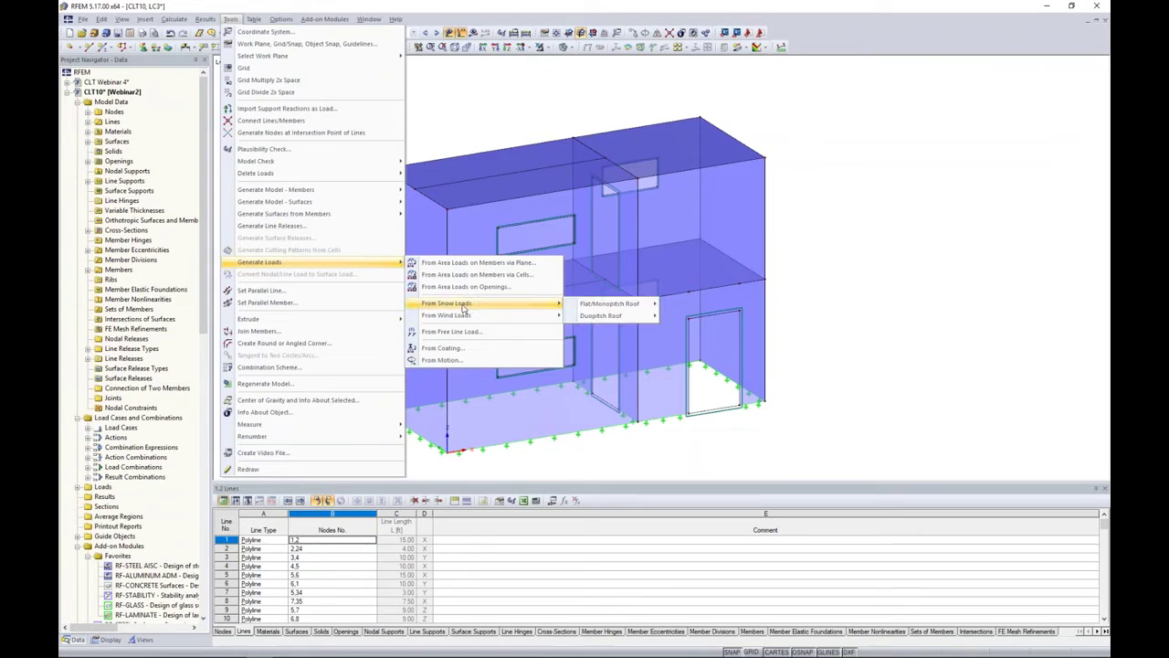
mouse_move(461, 317)
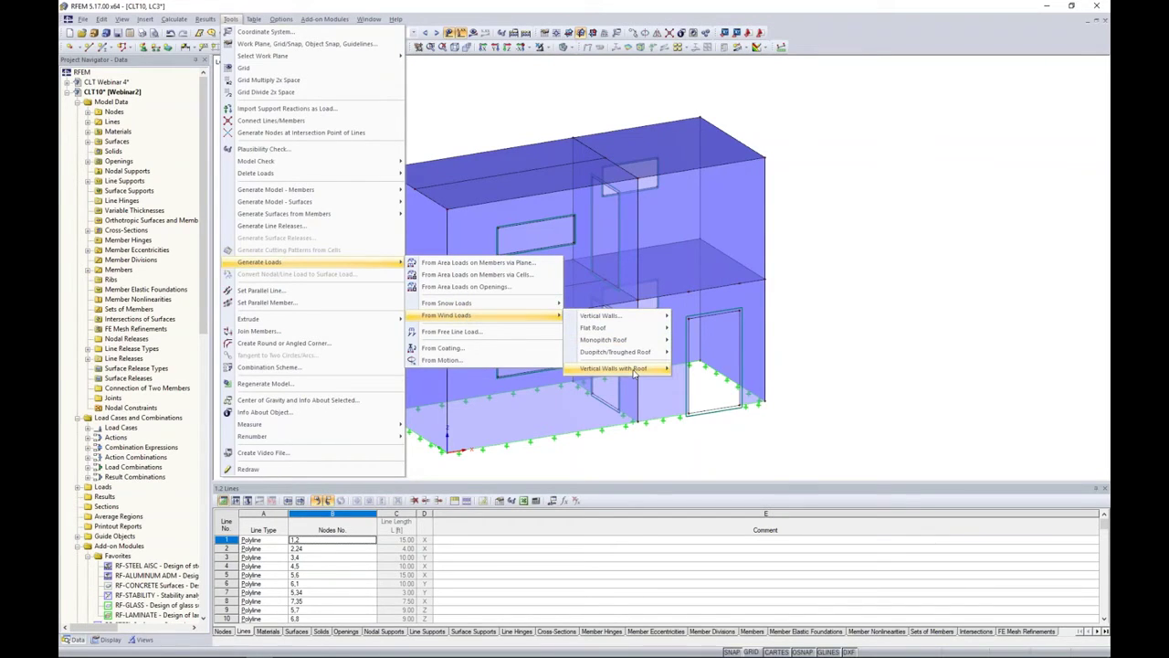
mouse_move(639, 369)
left_click(716, 406)
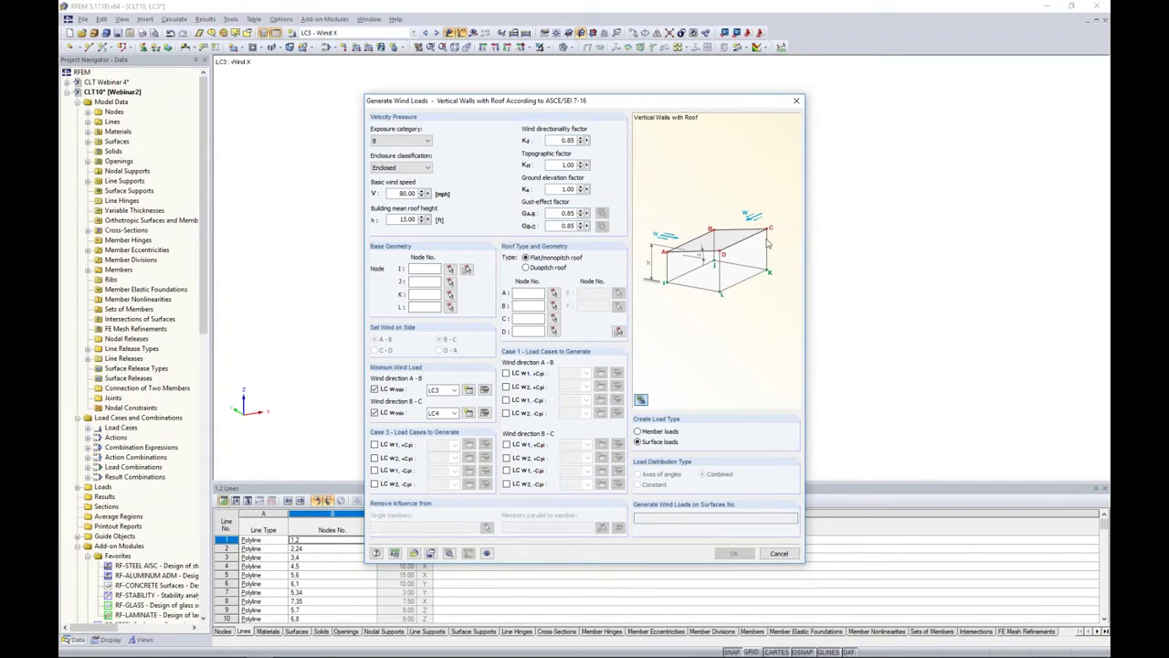
left_click(779, 554)
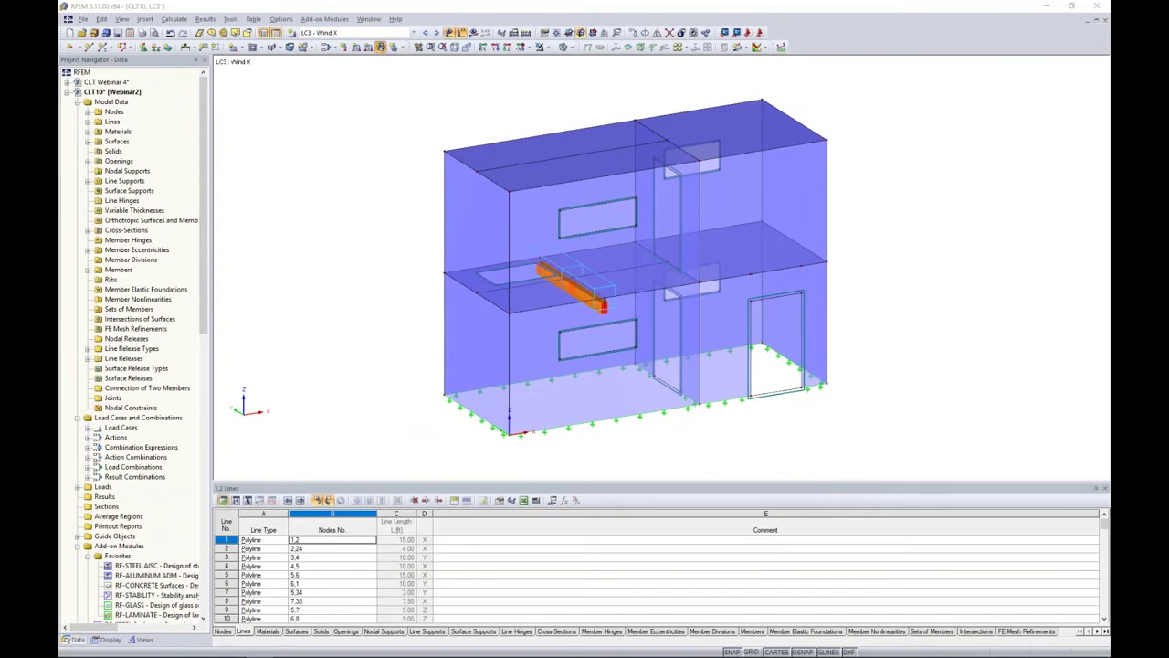
In LC3 - Wind X, apply a uniform 0.03 ksf surface load in global XL to the windward end wall on both storeys.
left_click(381, 47)
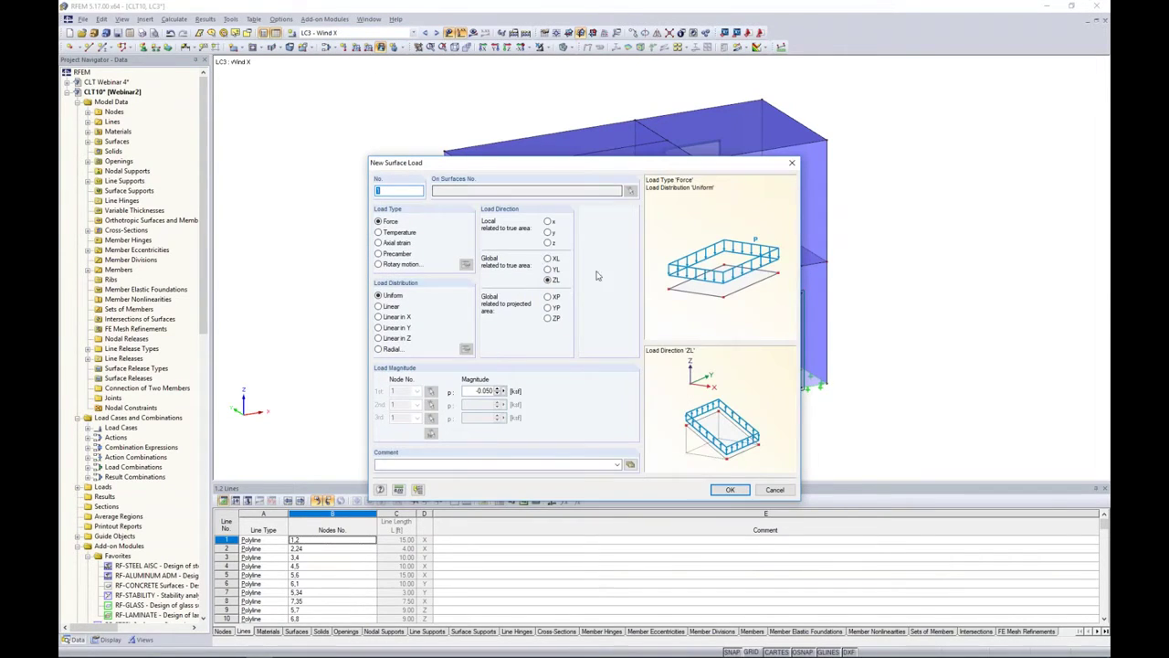
left_click(547, 258)
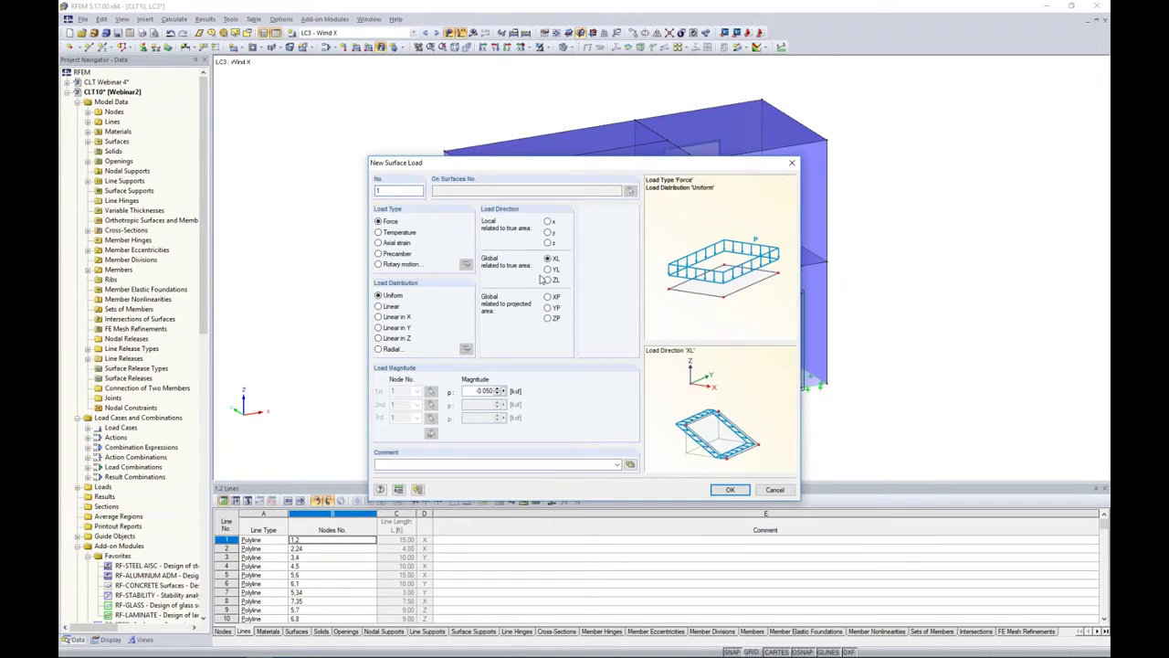
left_click_drag(471, 393, 527, 391)
type("0.03")
left_click(729, 491)
left_click(464, 229)
left_click(468, 352)
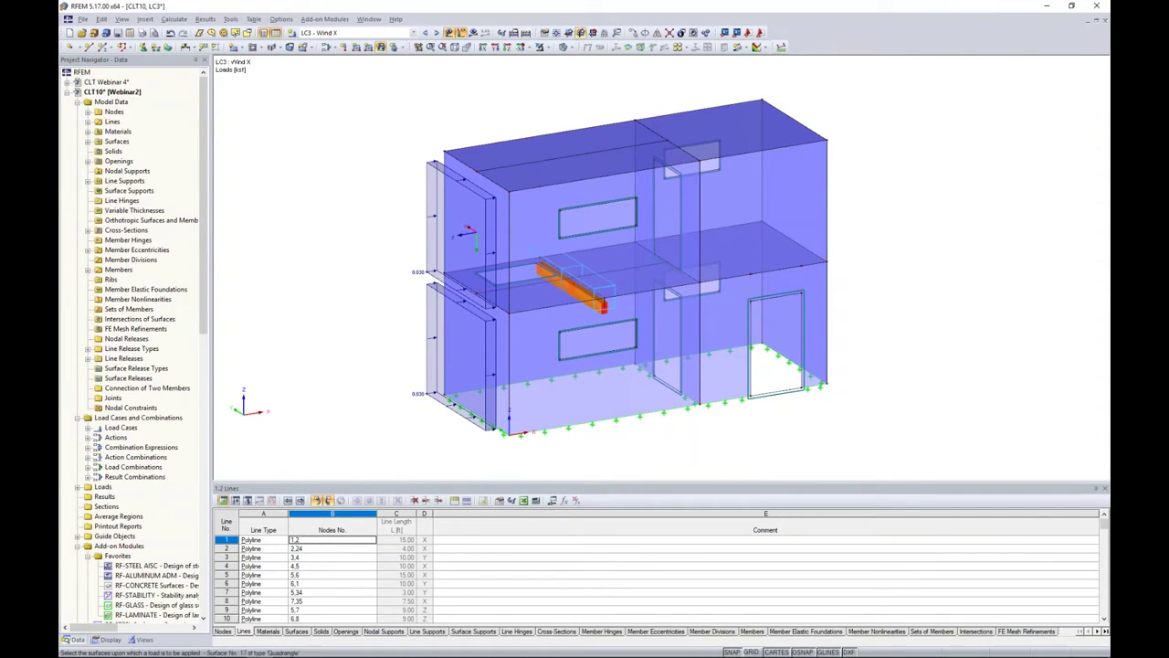
Apply a uniform 0.01 ksf surface load in global XL to the opposite, leeward end wall on both storeys.
key("Escape")
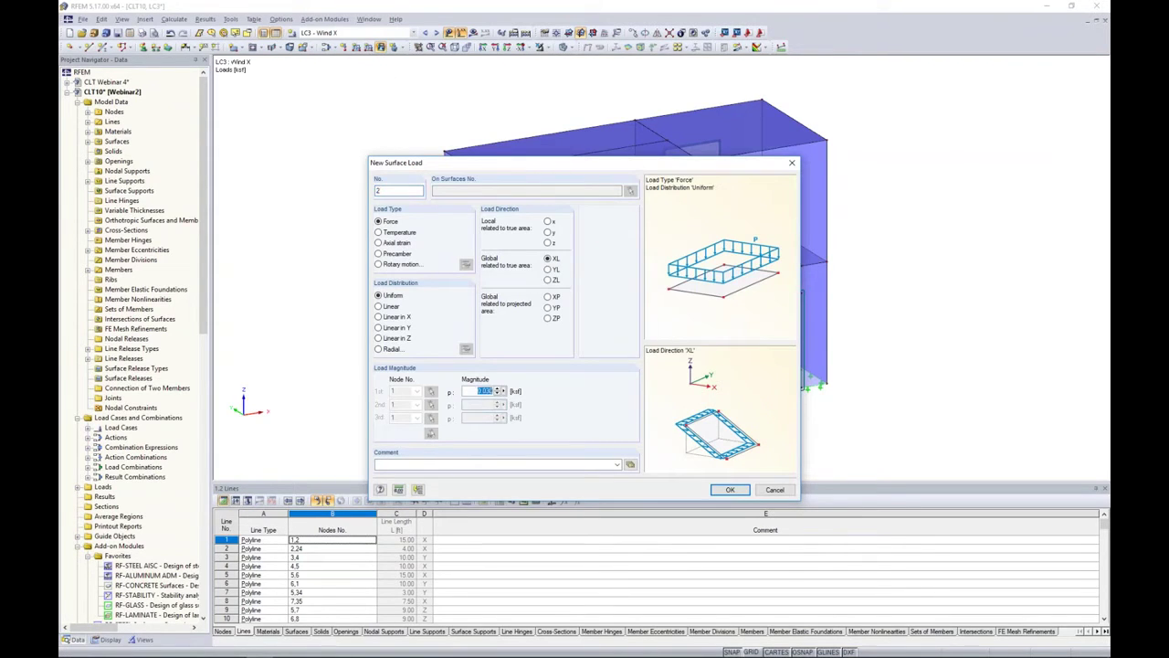
type("0.")
left_click(728, 490)
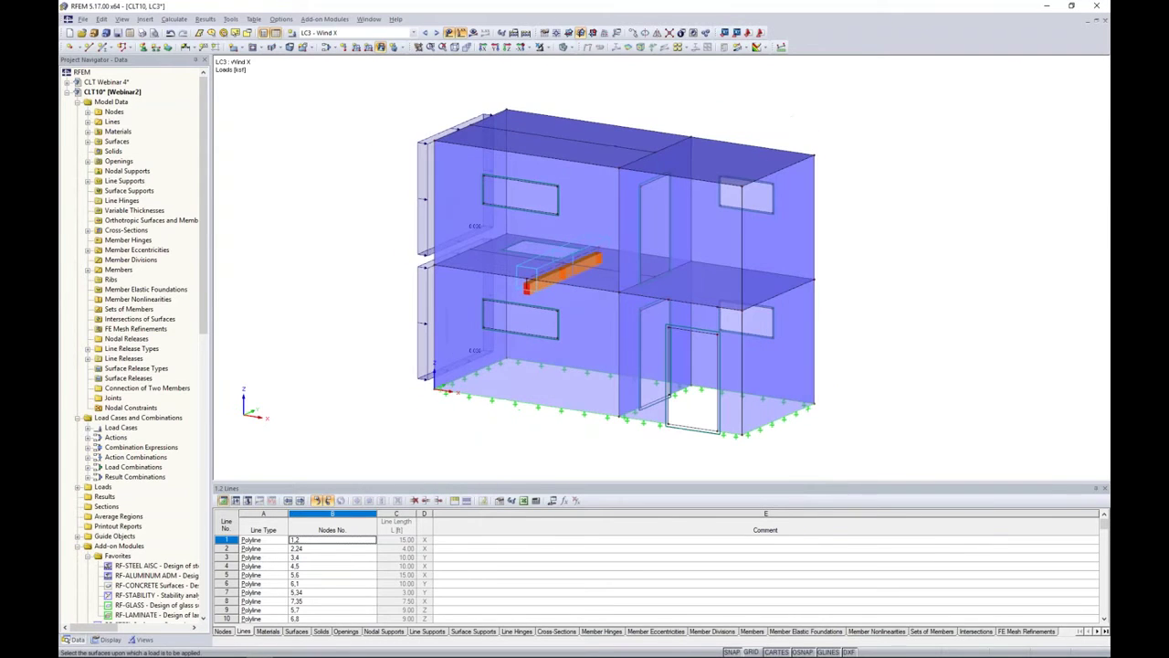
middle_click_drag(787, 356, 839, 382, "ctrl")
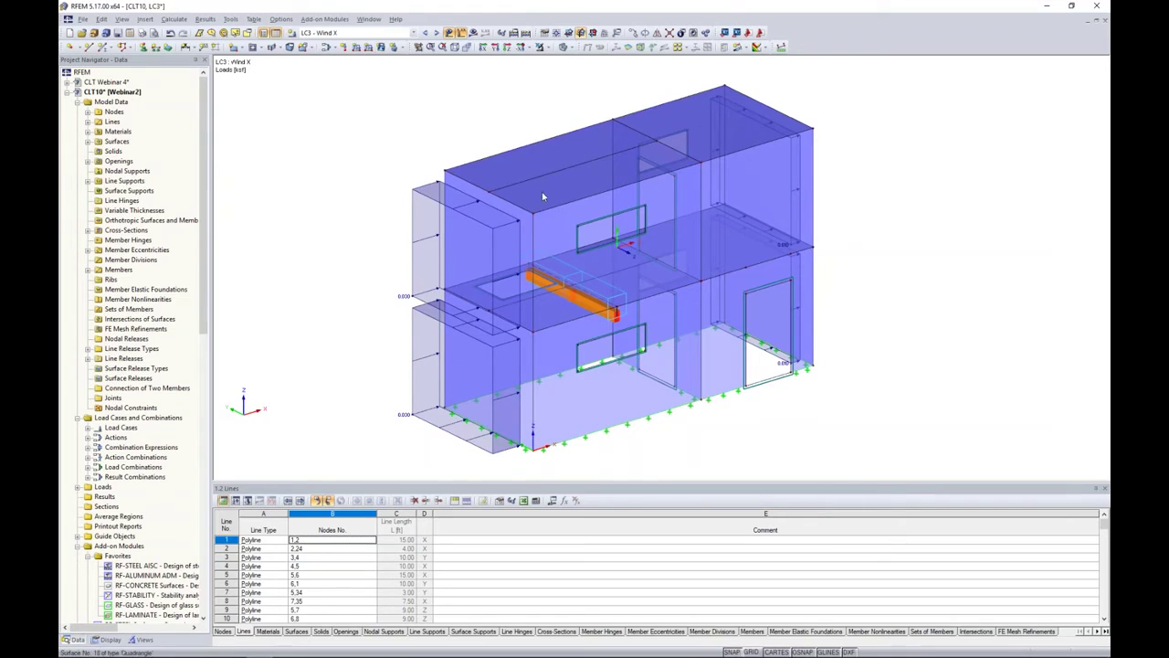
In LC4 - Wind Y, apply a uniform 0.03 ksf surface load in global YL to the front long wall surfaces on both storeys.
left_click(437, 33)
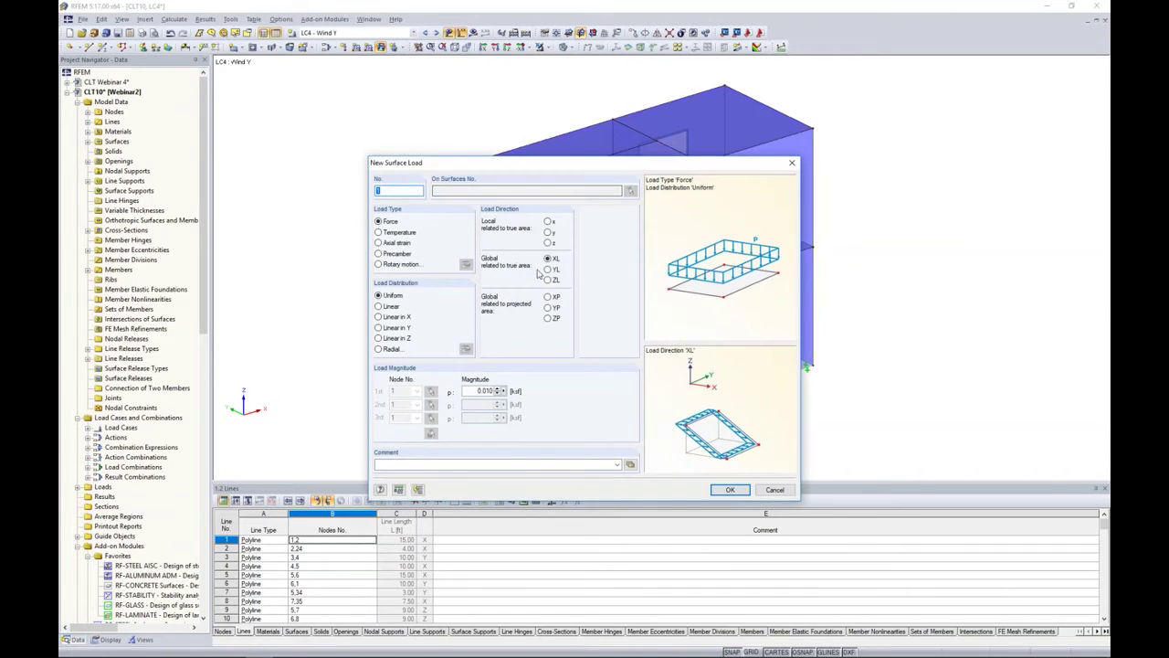
left_click(548, 271)
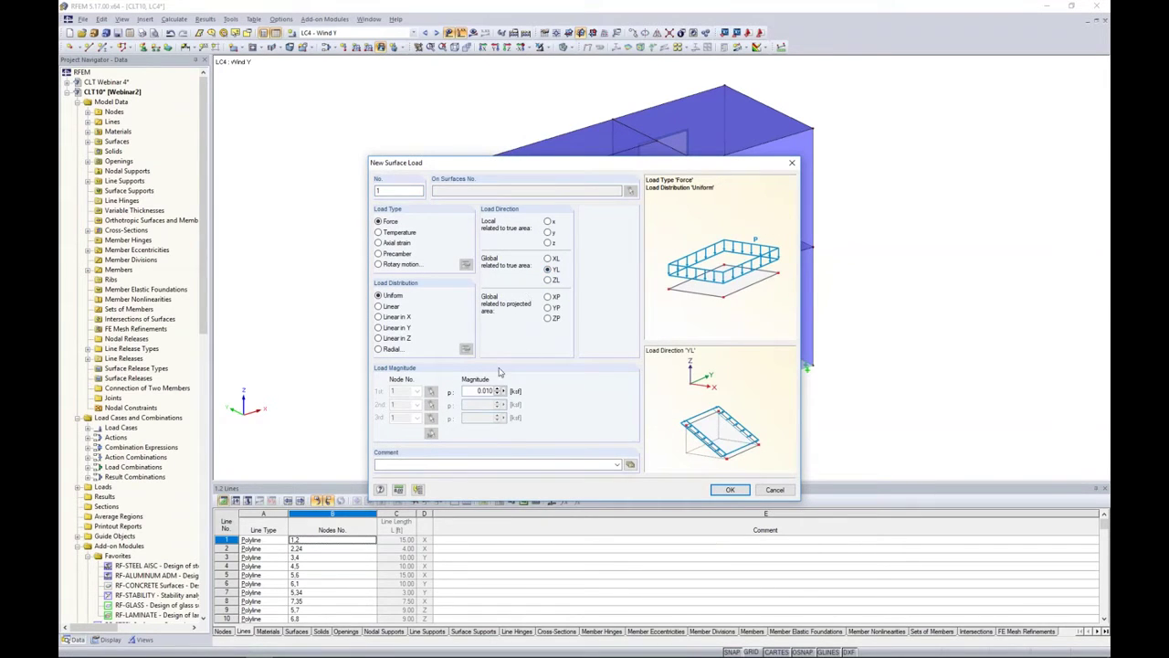
left_click_drag(477, 391, 517, 391)
type("0.03")
left_click(722, 491)
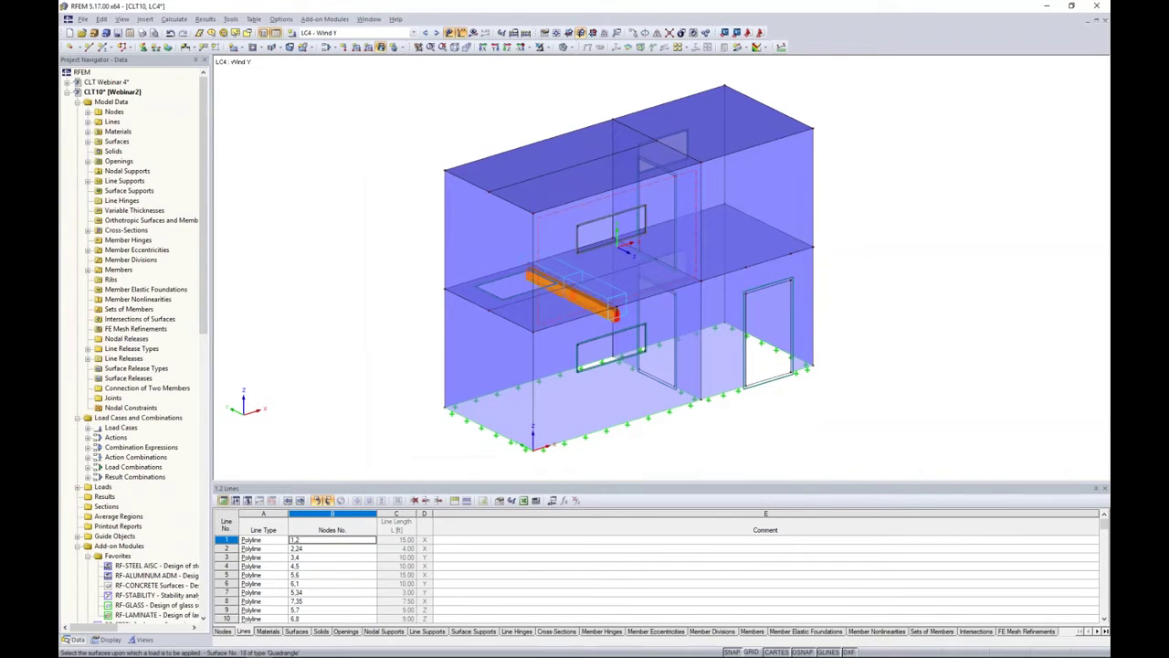
left_click(752, 203)
left_click(725, 306)
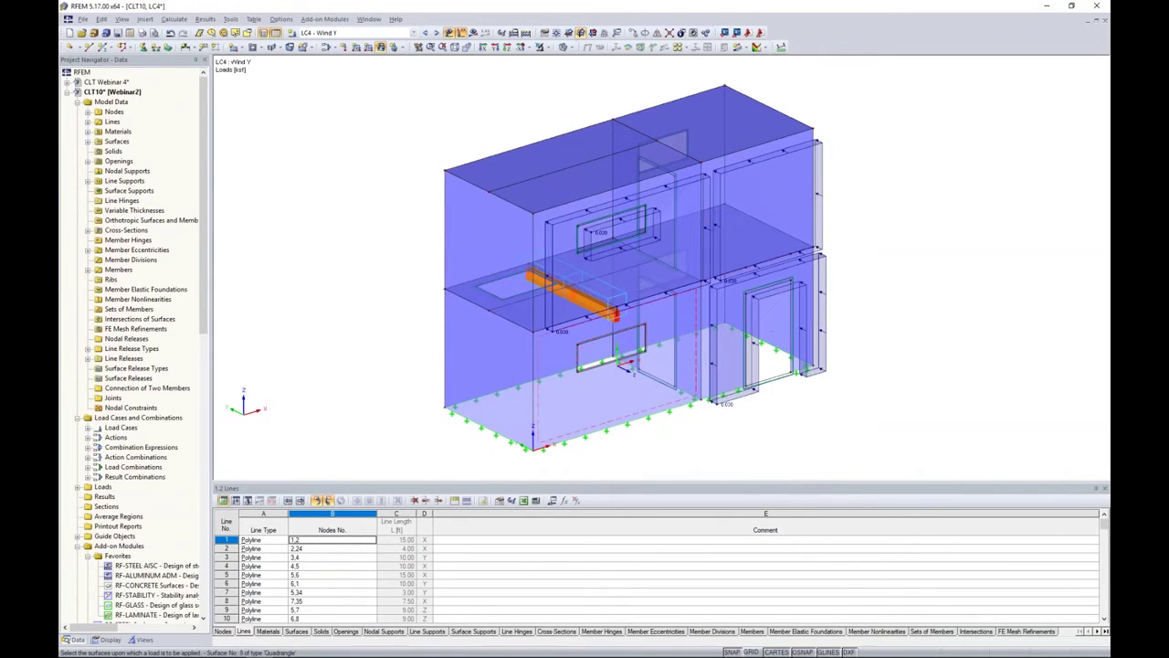
left_click(626, 369)
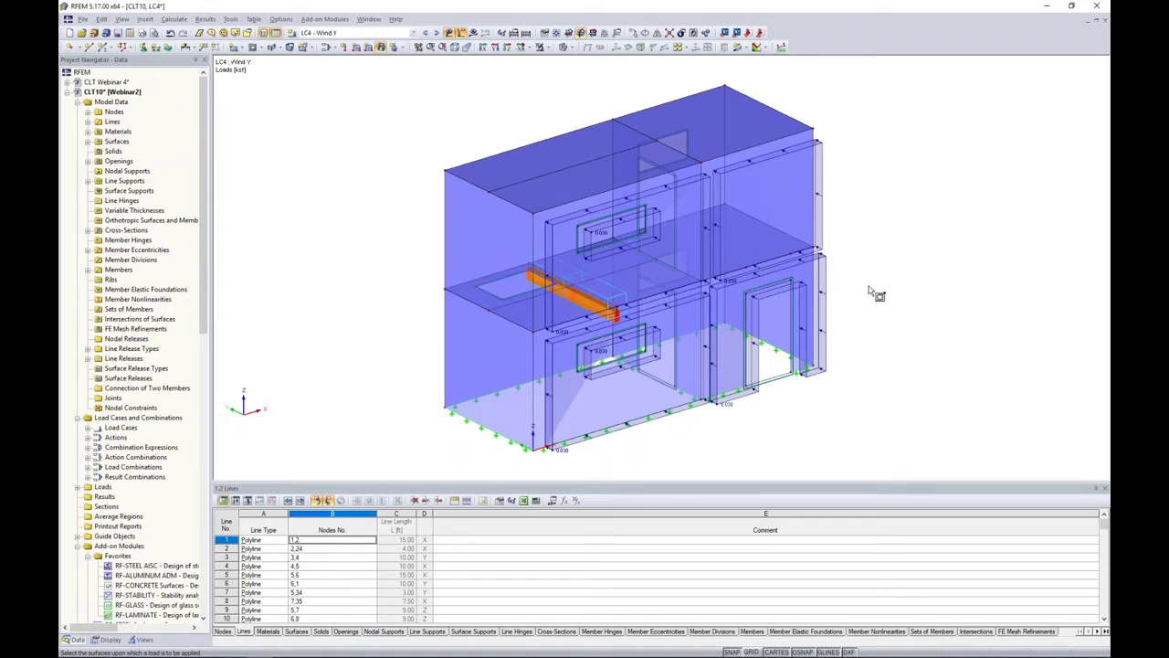
key("Escape")
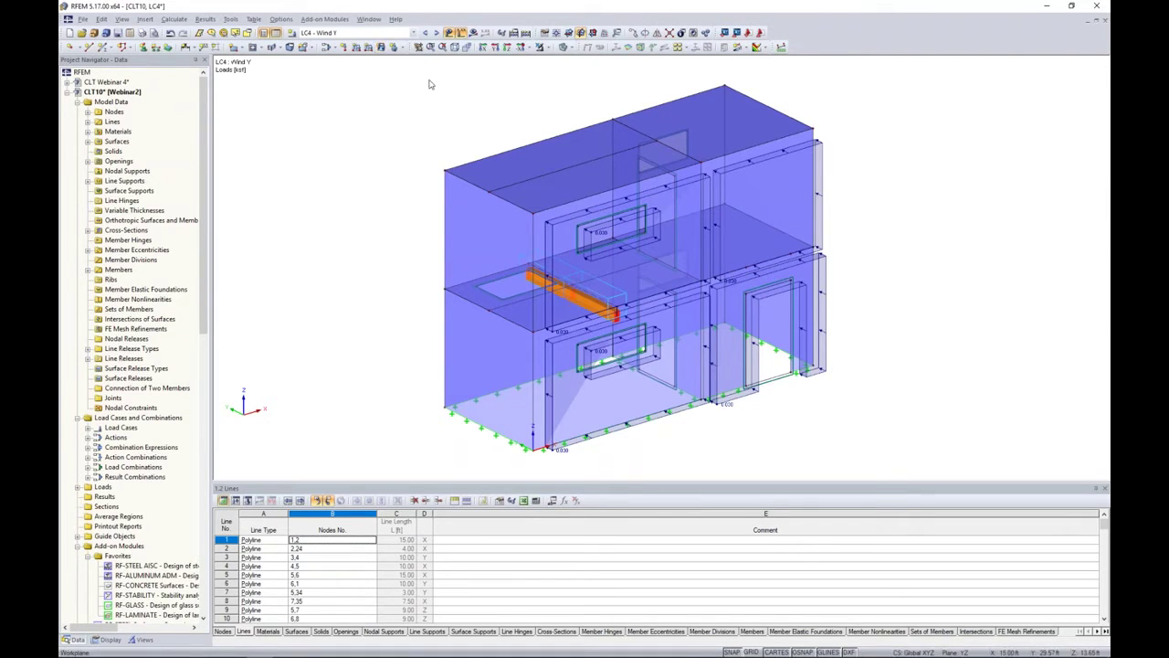
Apply a uniform 0.01 ksf surface load in global YL to the rear long wall surfaces on both storeys.
double_click(484, 391)
type("0.01")
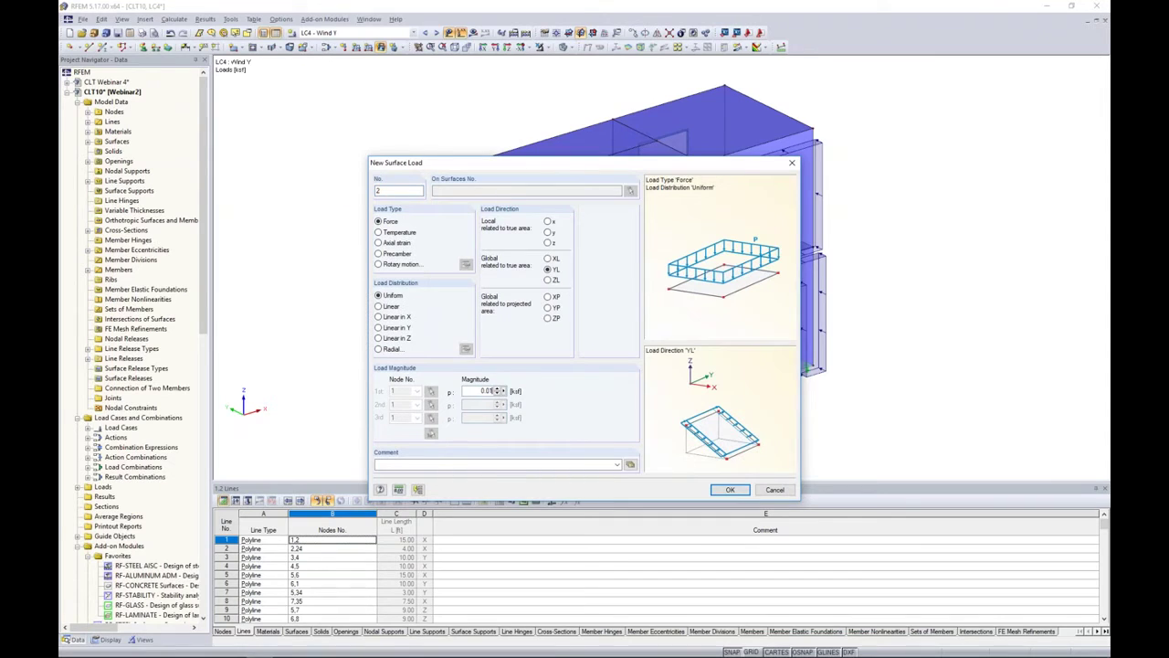
left_click(730, 490)
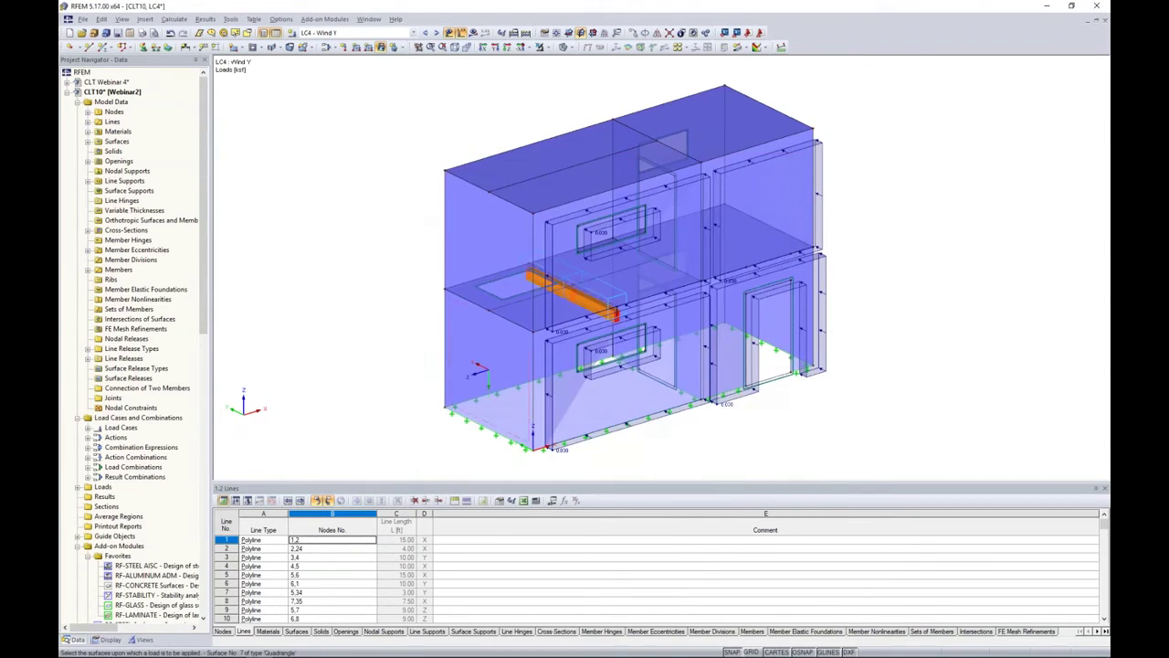
left_click_drag(534, 117, 574, 431)
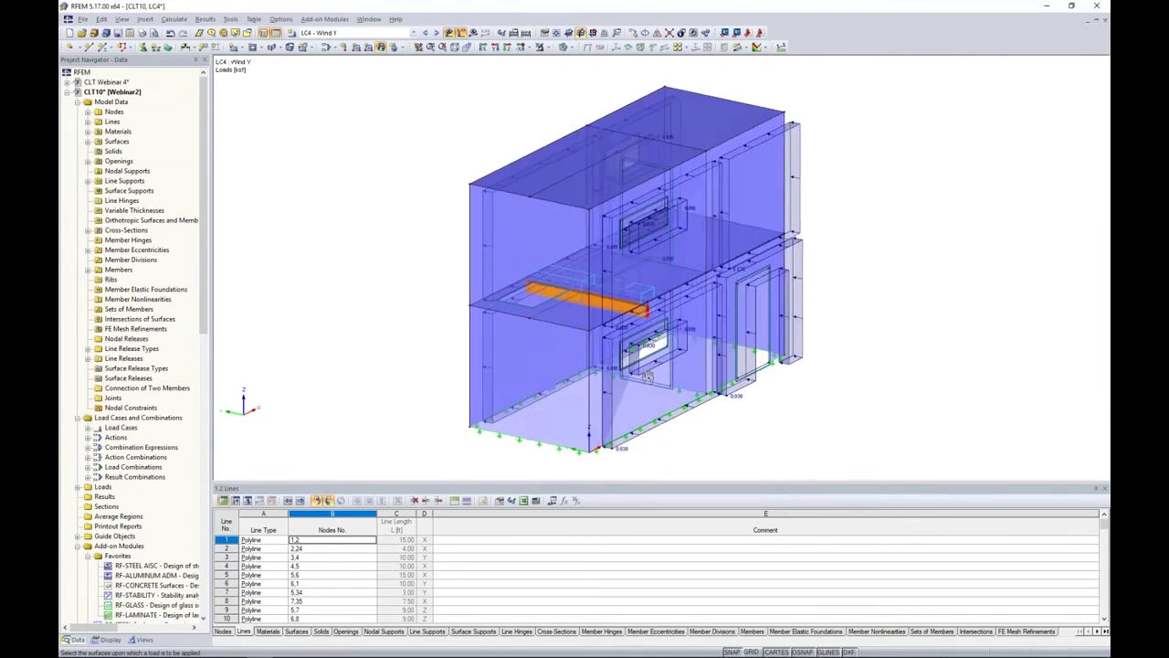
key("Escape")
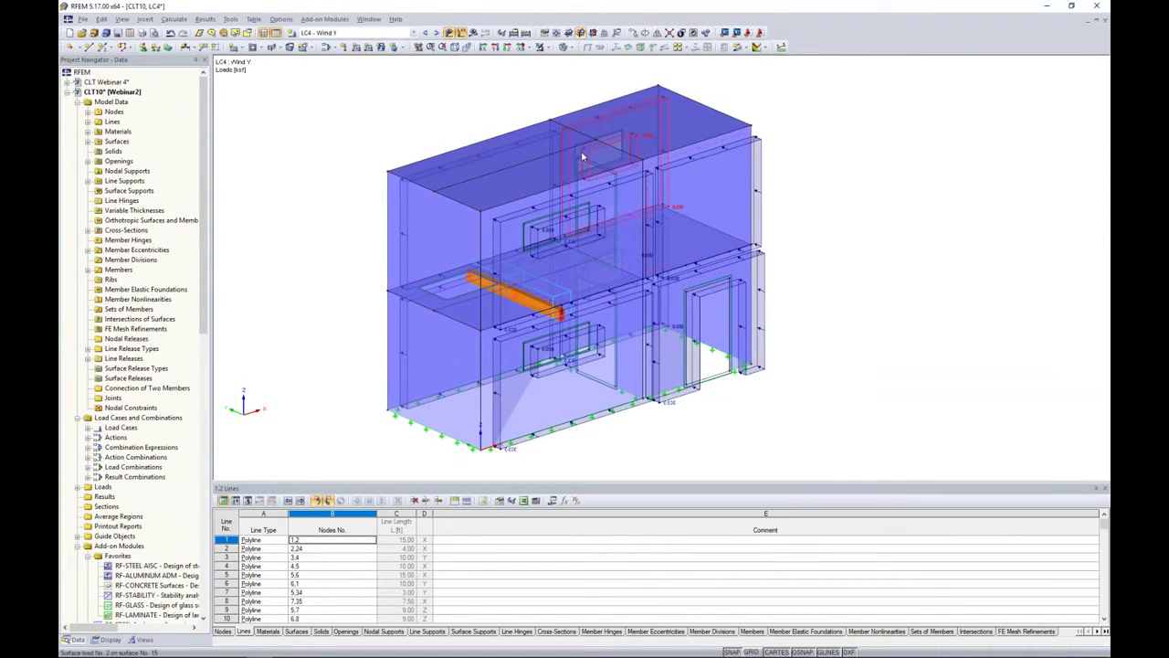
Review the loads on the model for the load combinations up to CO4 - 1.2D + L + W2.
left_click(436, 33)
left_click(437, 33)
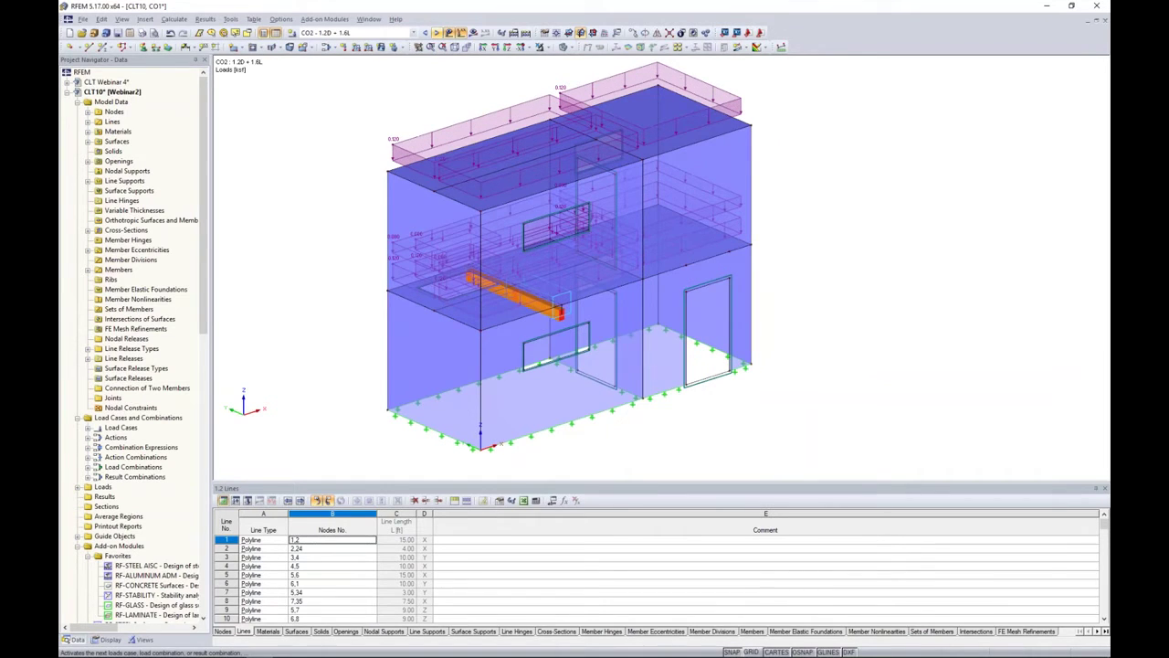
left_click(437, 33)
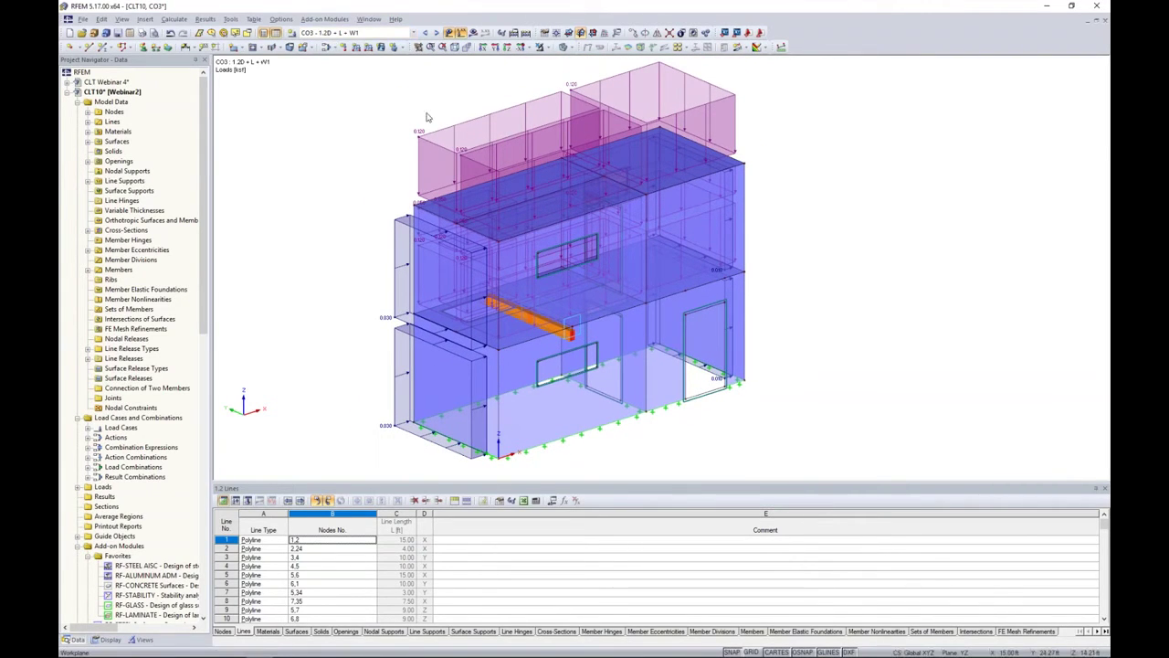
left_click(436, 32)
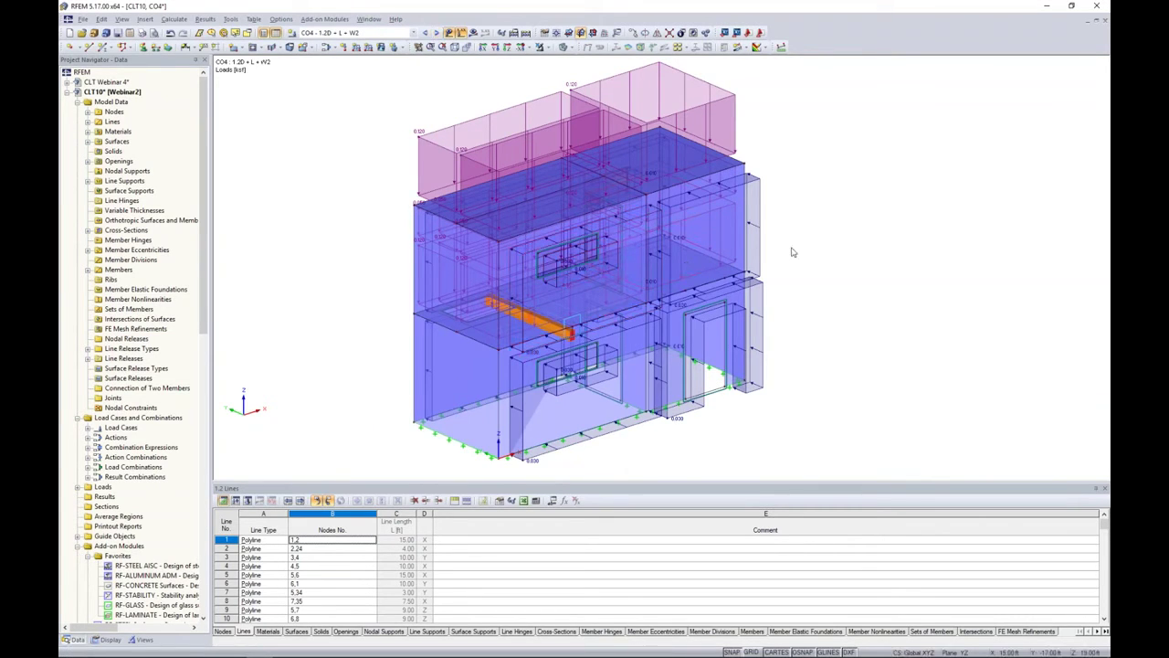
Hide the loads on the model and open the RF-LAMINATE add-on module.
left_click(448, 33)
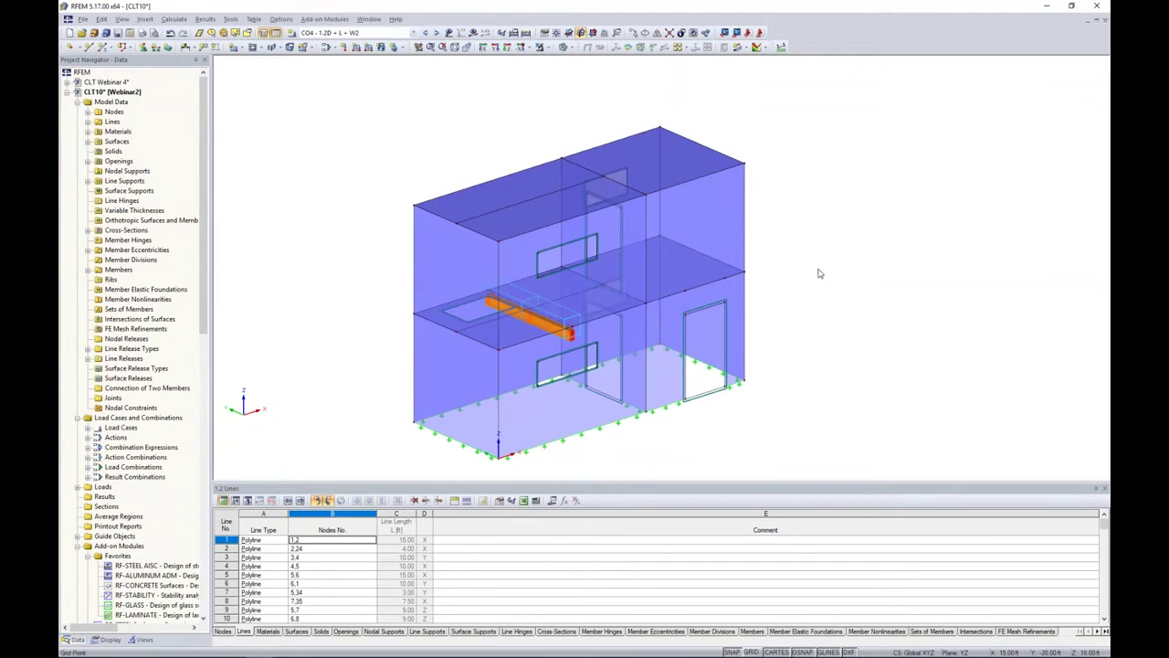
middle_click_drag(825, 295, 788, 270, "ctrl")
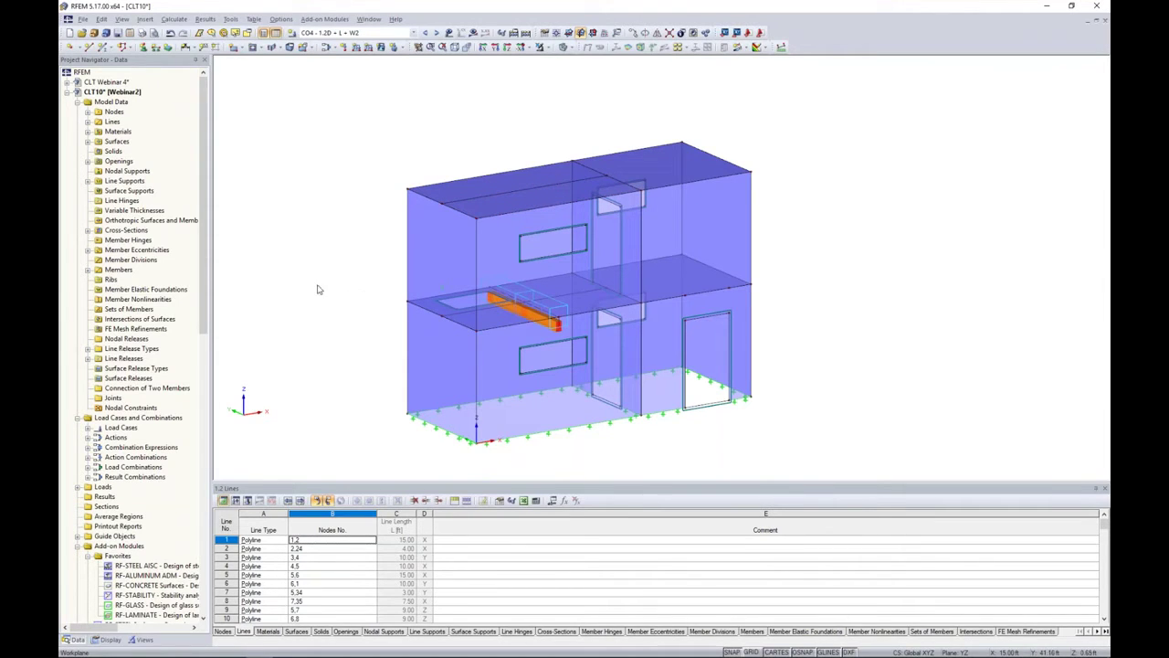
scroll(155, 289, "down", 4)
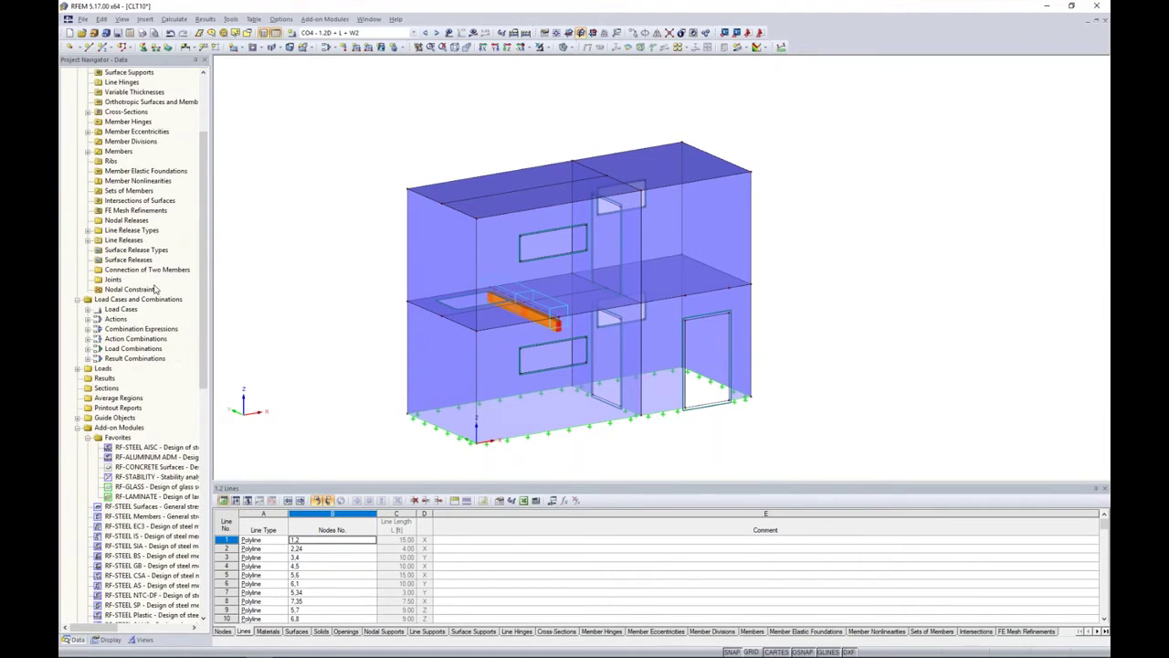
scroll(155, 288, "down", 3)
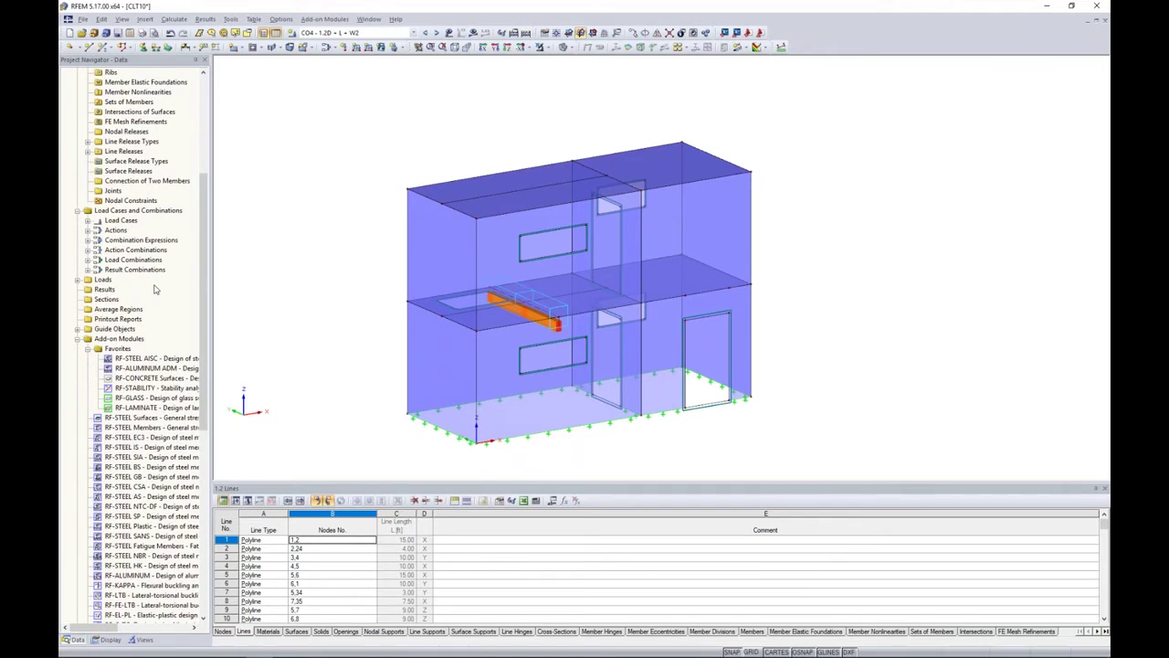
scroll(156, 289, "down", 2)
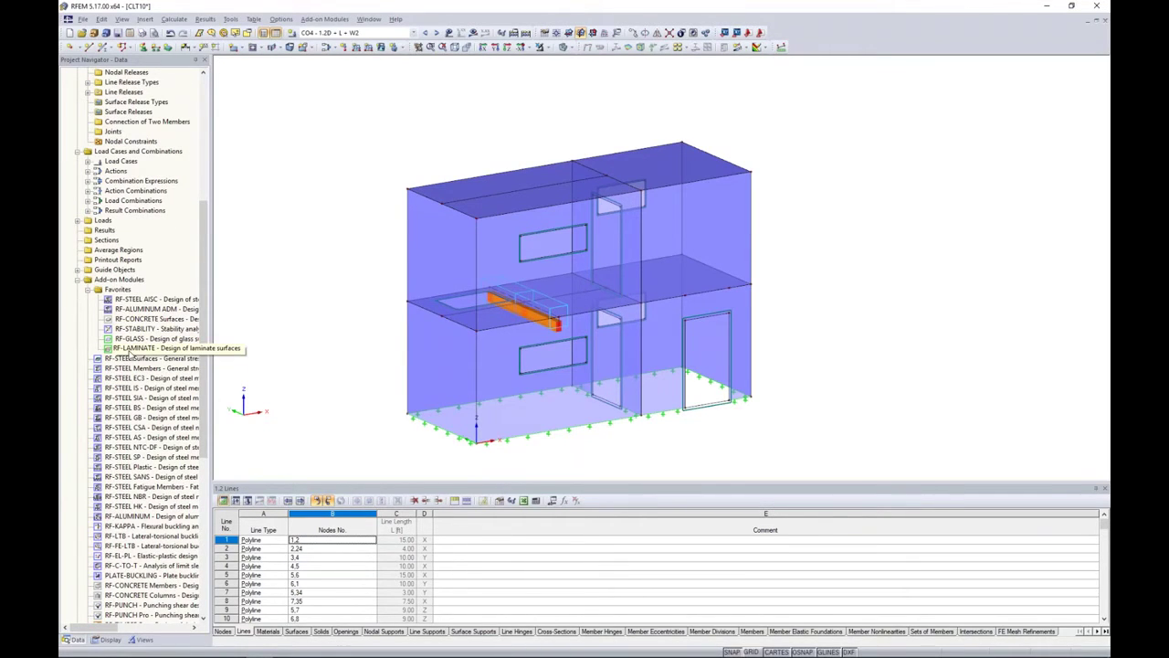
double_click(130, 353)
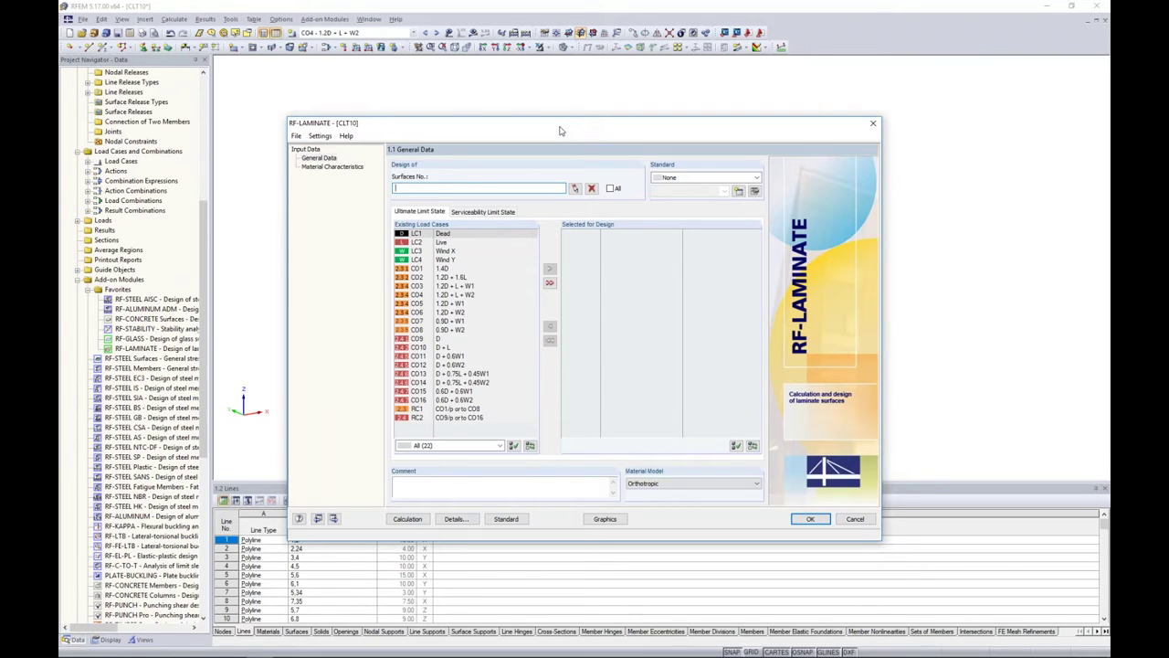
left_click_drag(561, 131, 561, 302)
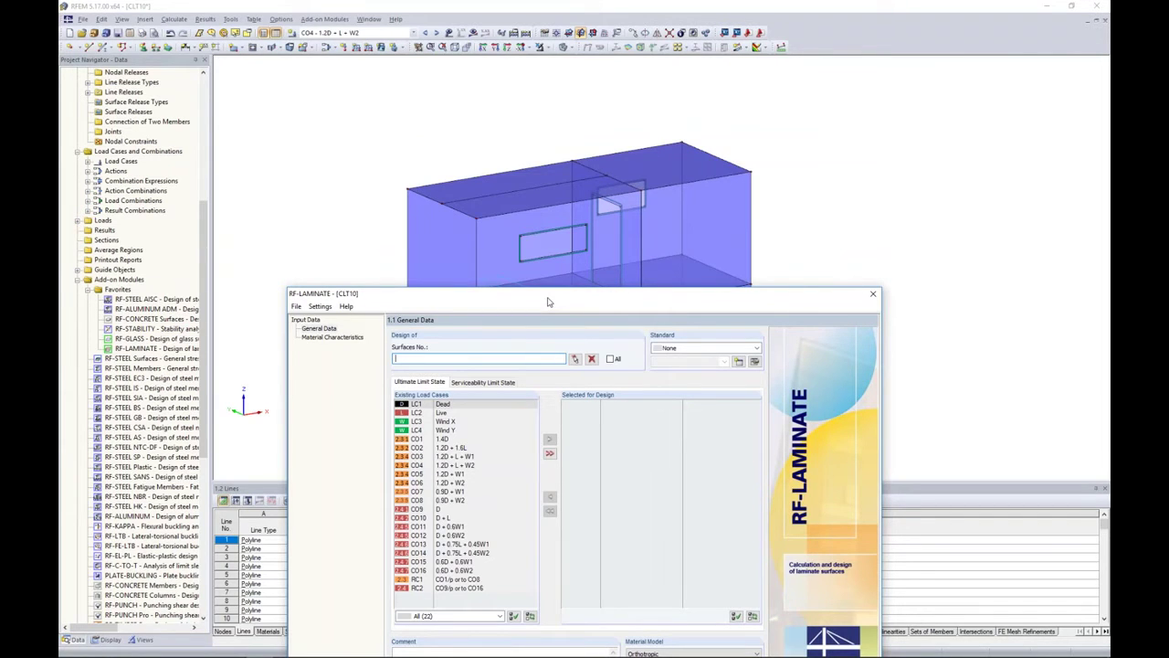
left_click_drag(548, 301, 552, 154)
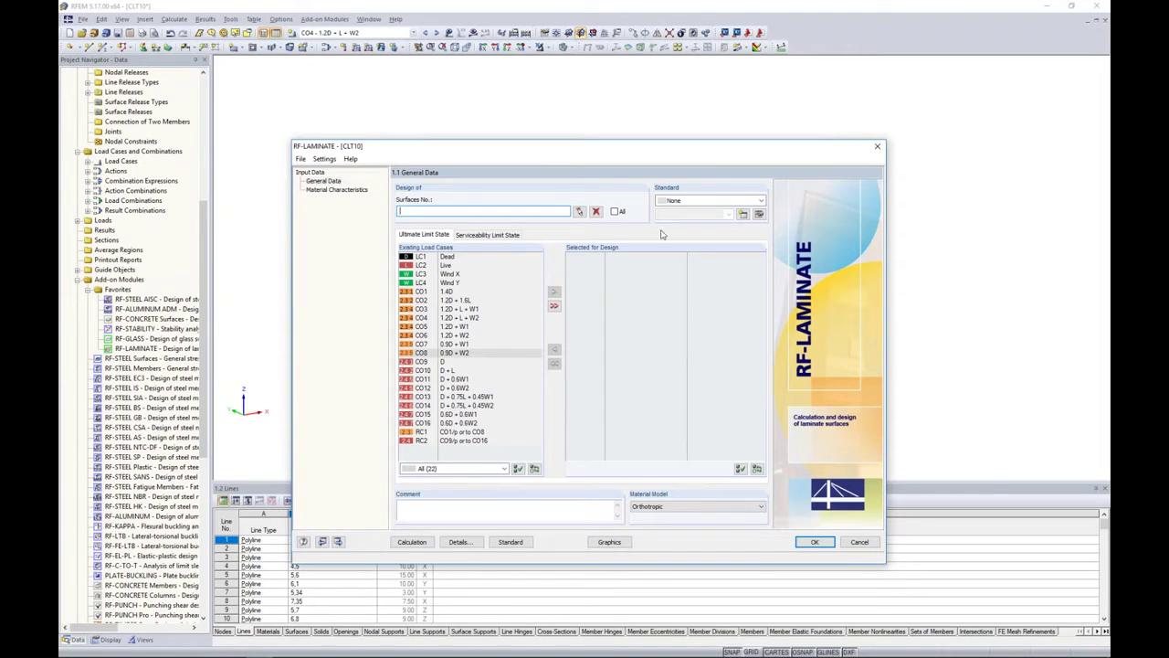
Set the design standard to ANSI/AWC NDS-2018 with LRFD and include all surfaces in the design.
left_click(671, 202)
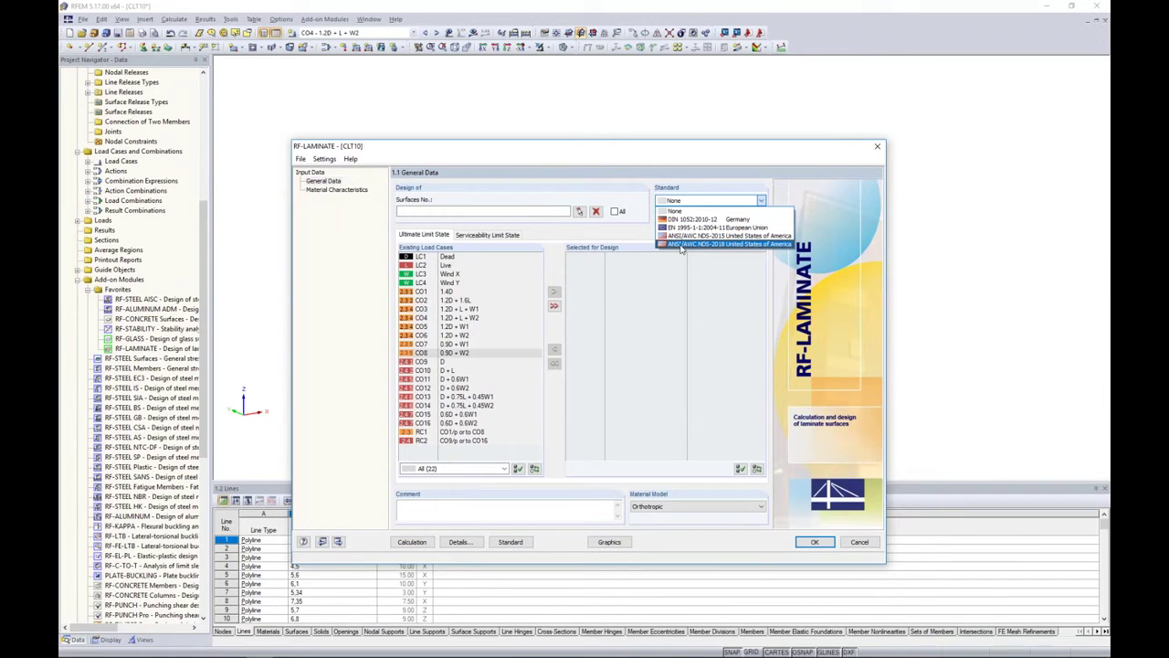
left_click(682, 245)
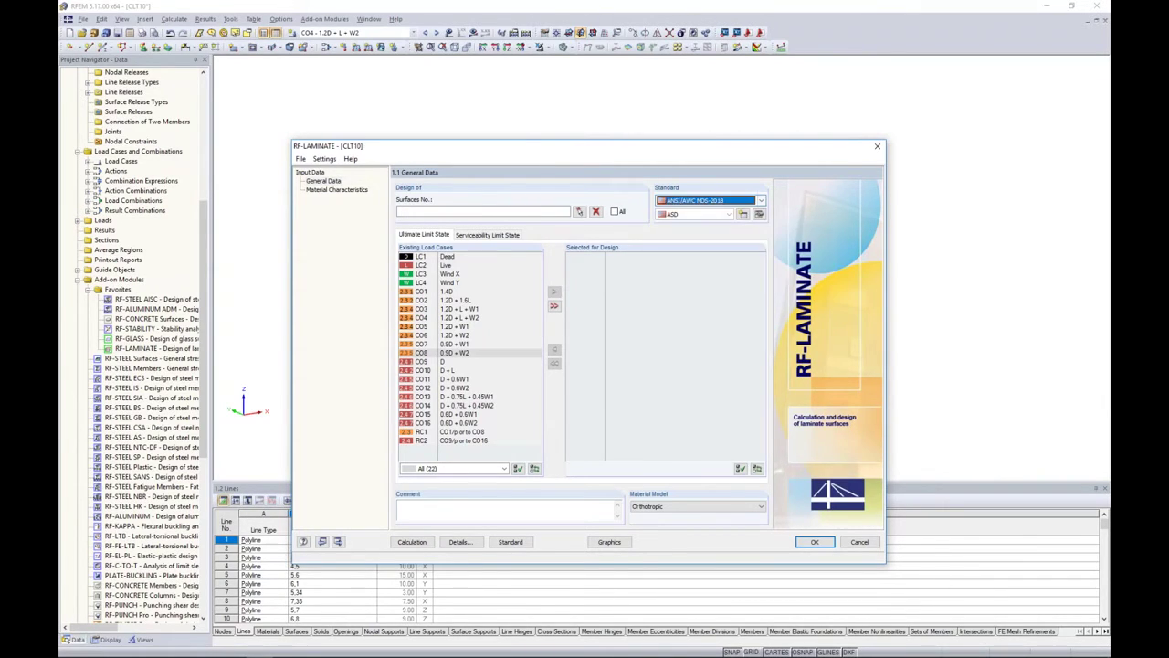
left_click(729, 216)
left_click(729, 235)
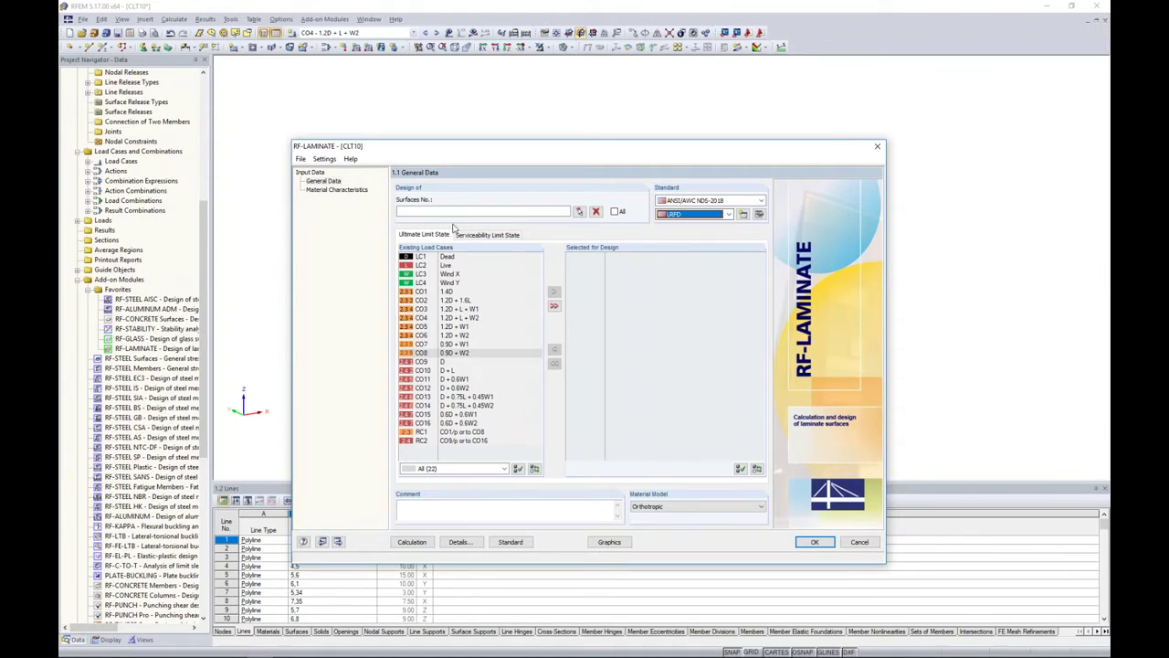
left_click(615, 211)
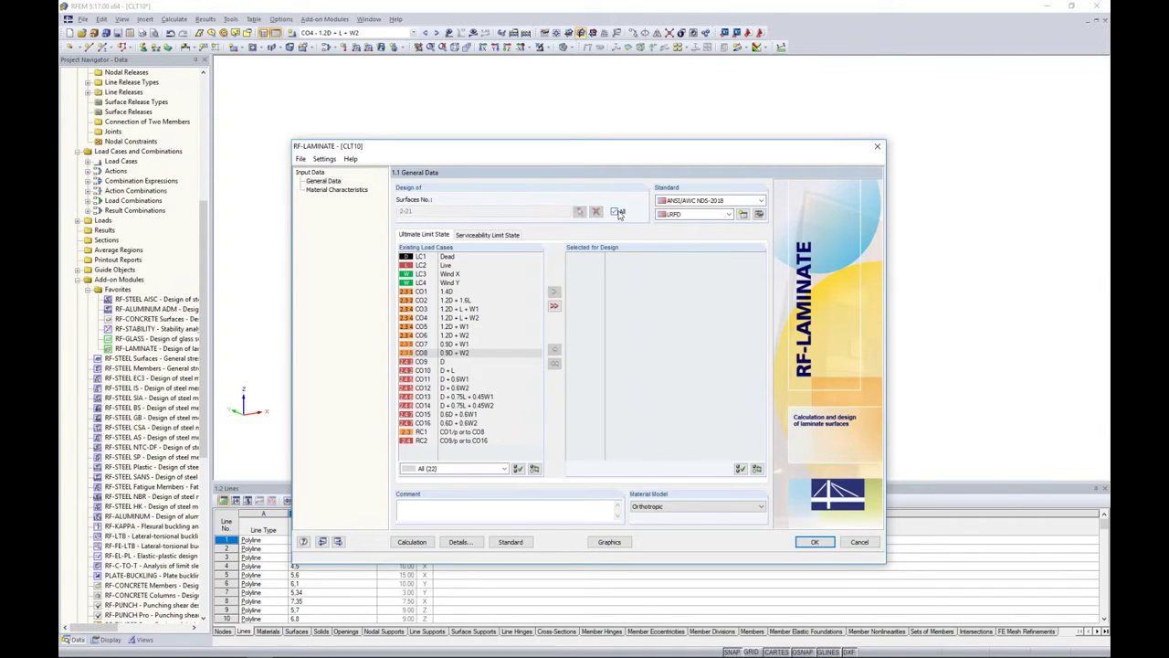
left_click_drag(511, 155, 522, 128)
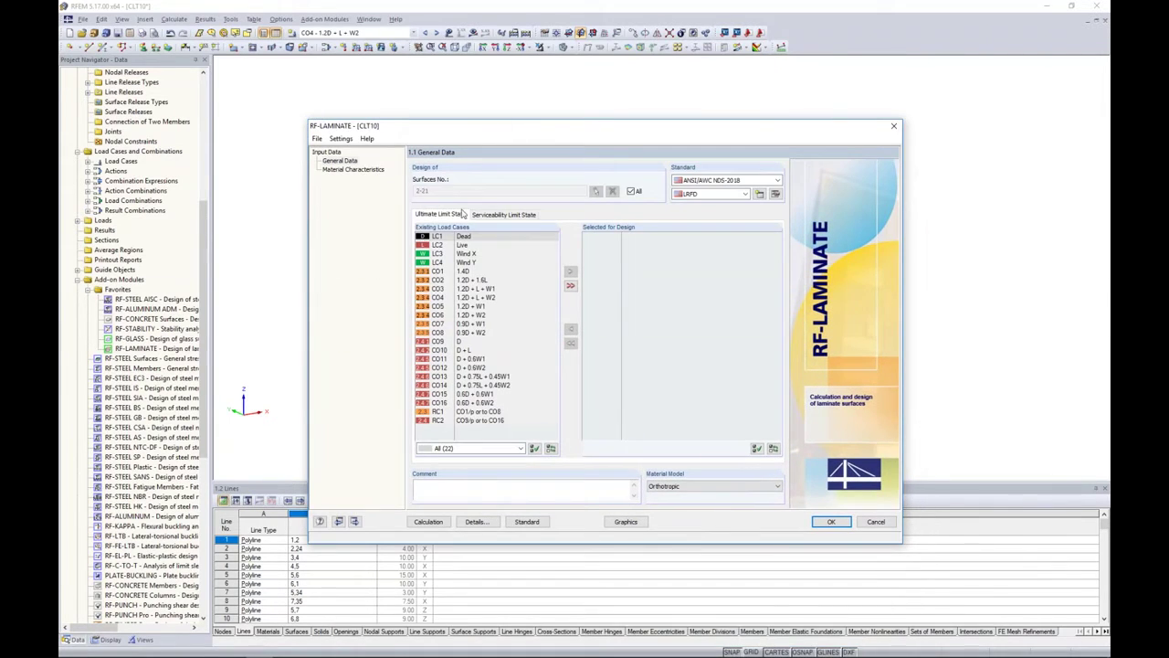
Add load combinations CO1 to CO8 to the ultimate limit state design.
left_click(477, 271)
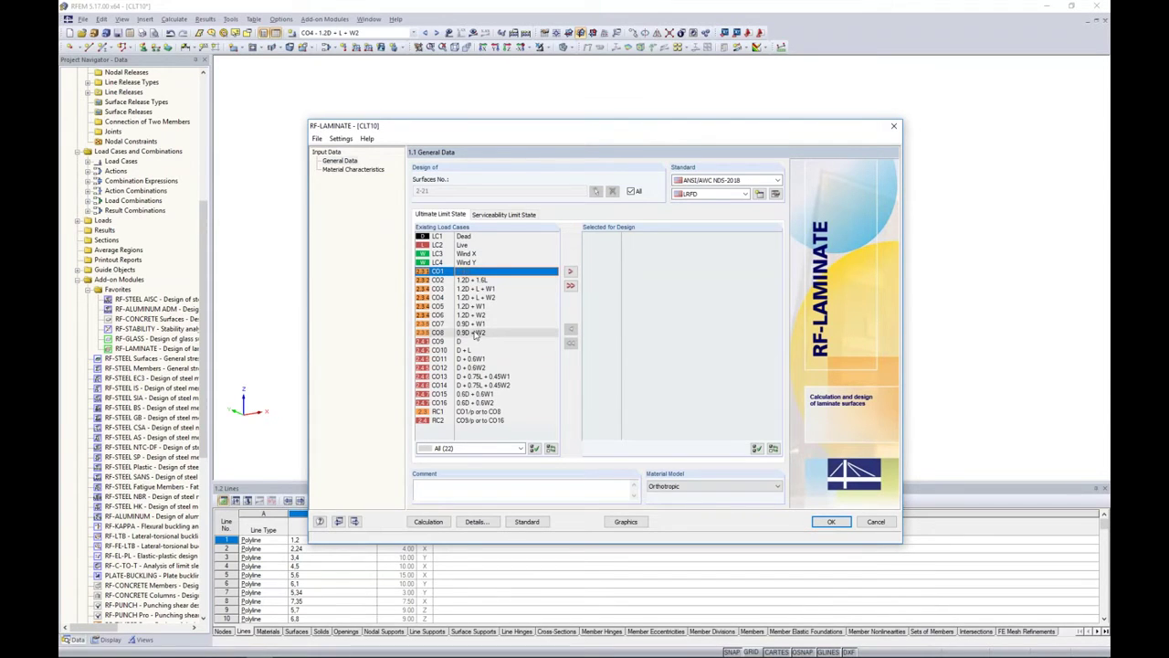
left_click(475, 332, "shift")
left_click(570, 272)
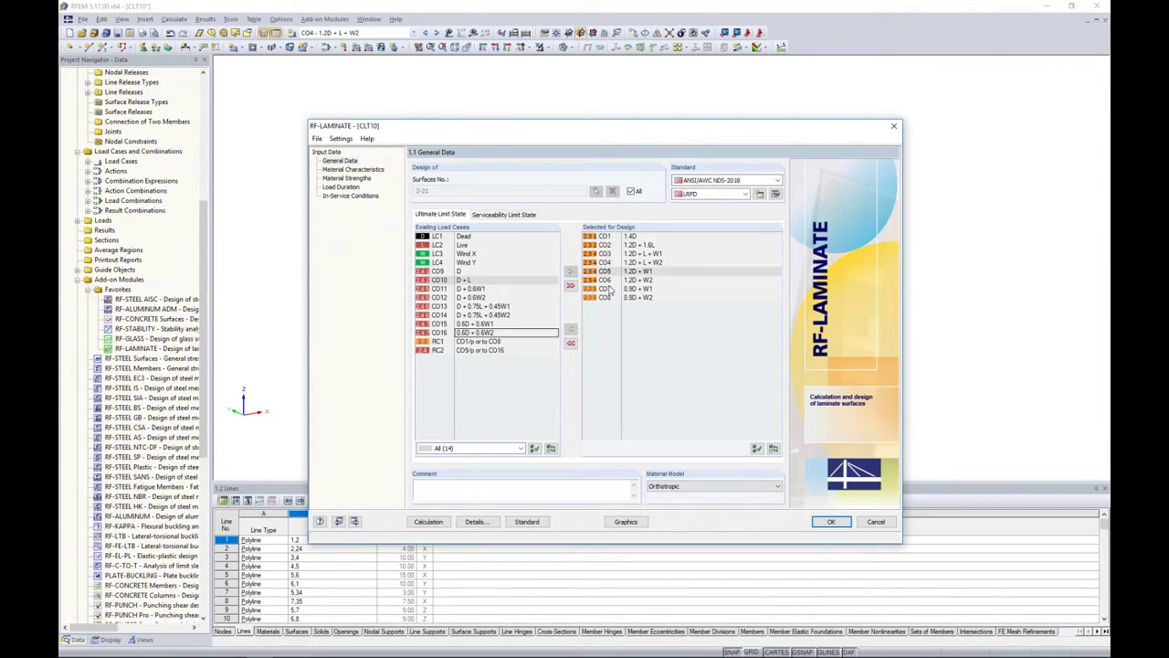
Add load combinations CO9 to CO16 to the serviceability limit state design and open the material characteristics.
left_click(517, 215)
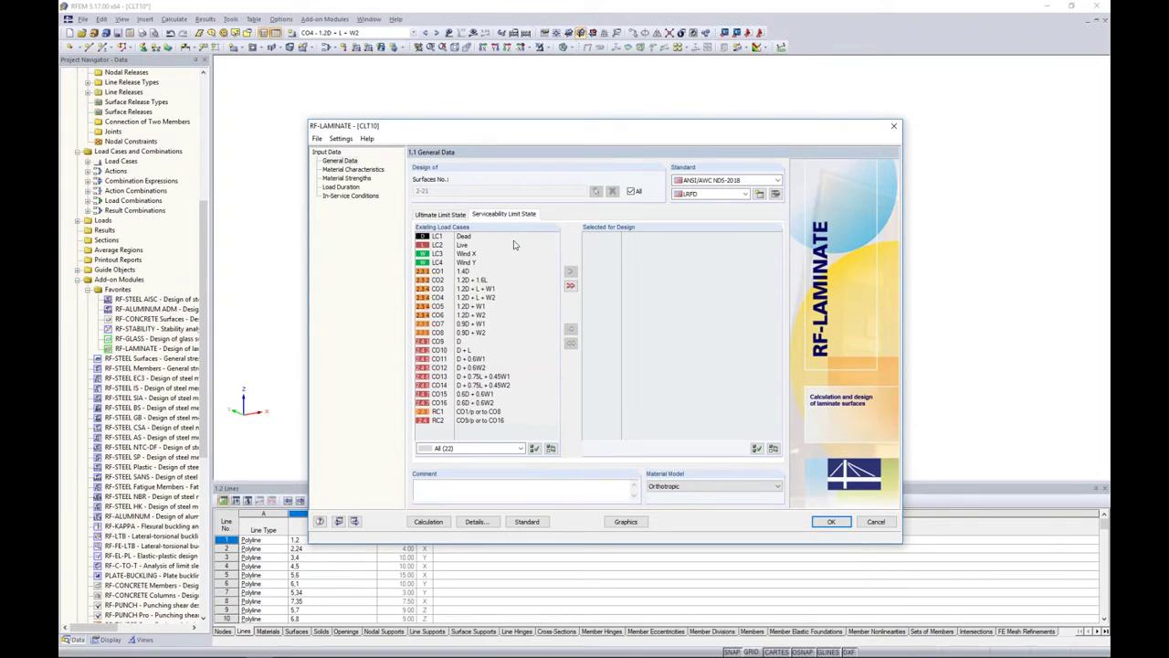
left_click(480, 341)
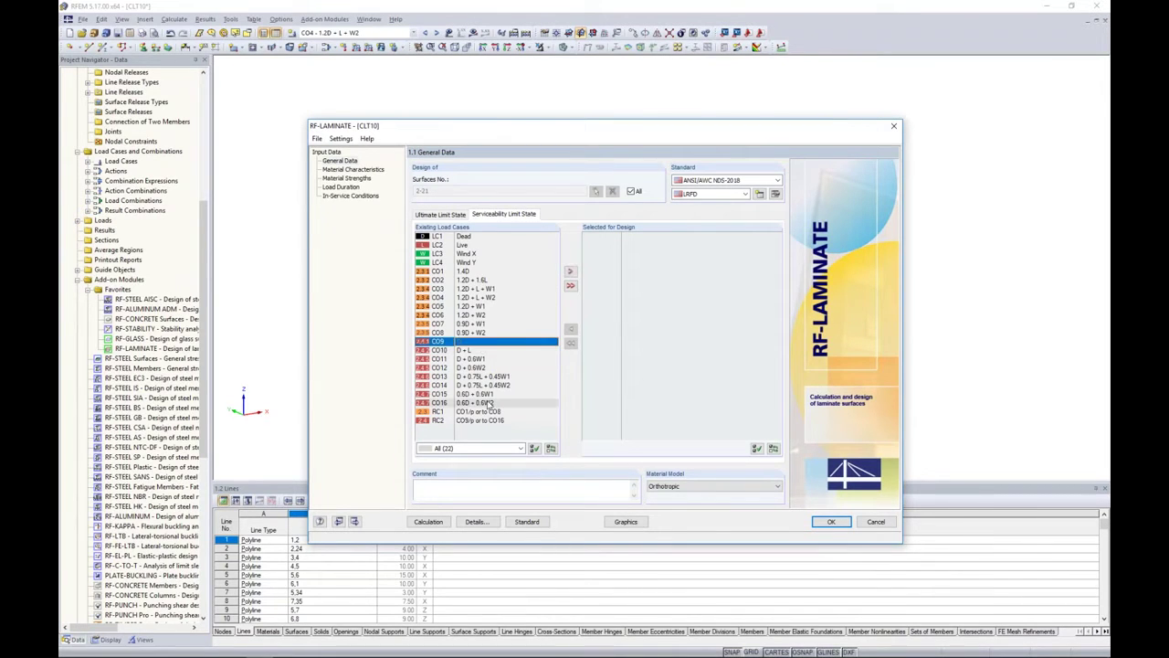
left_click(489, 402, "shift")
left_click(570, 271)
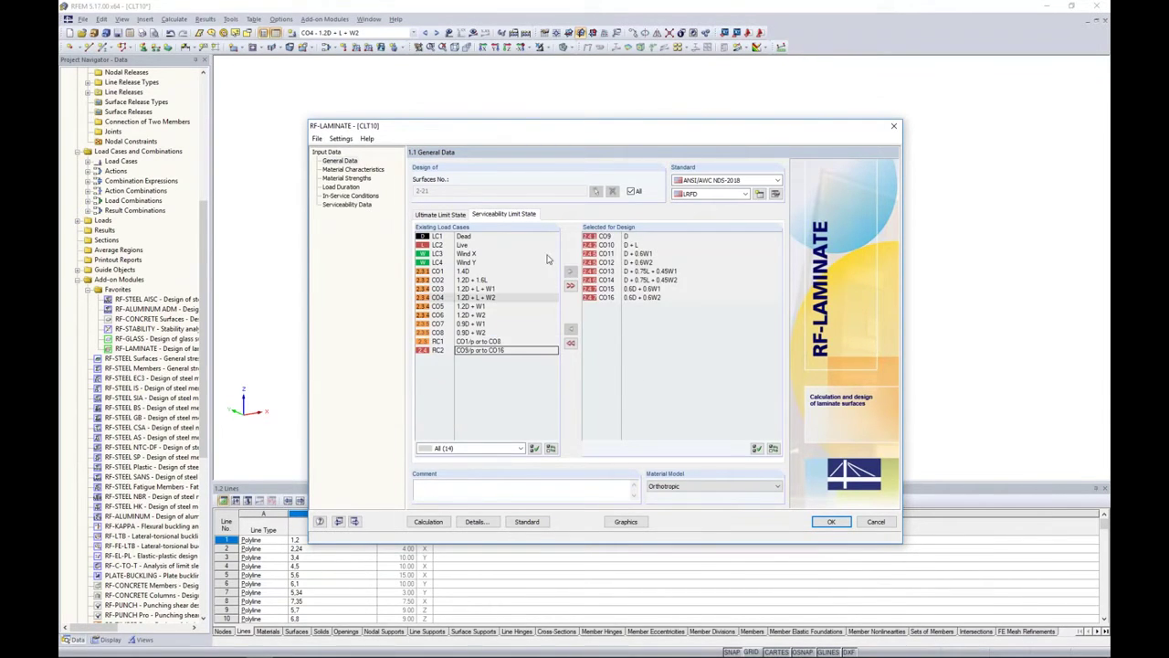
left_click(440, 215)
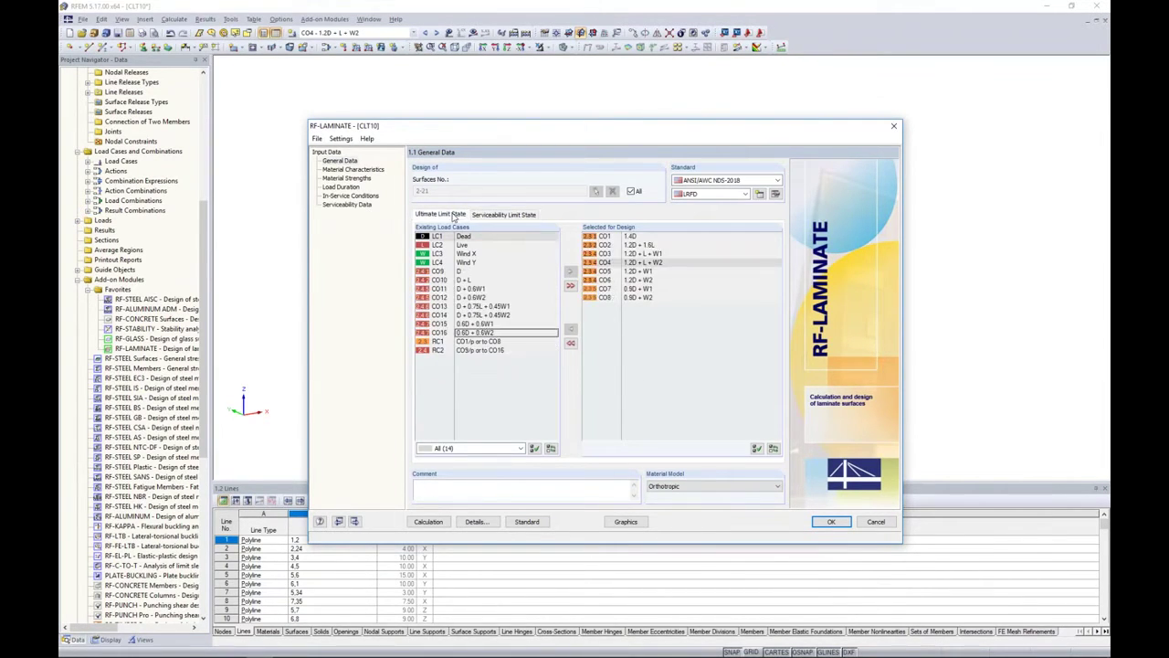
left_click(377, 170)
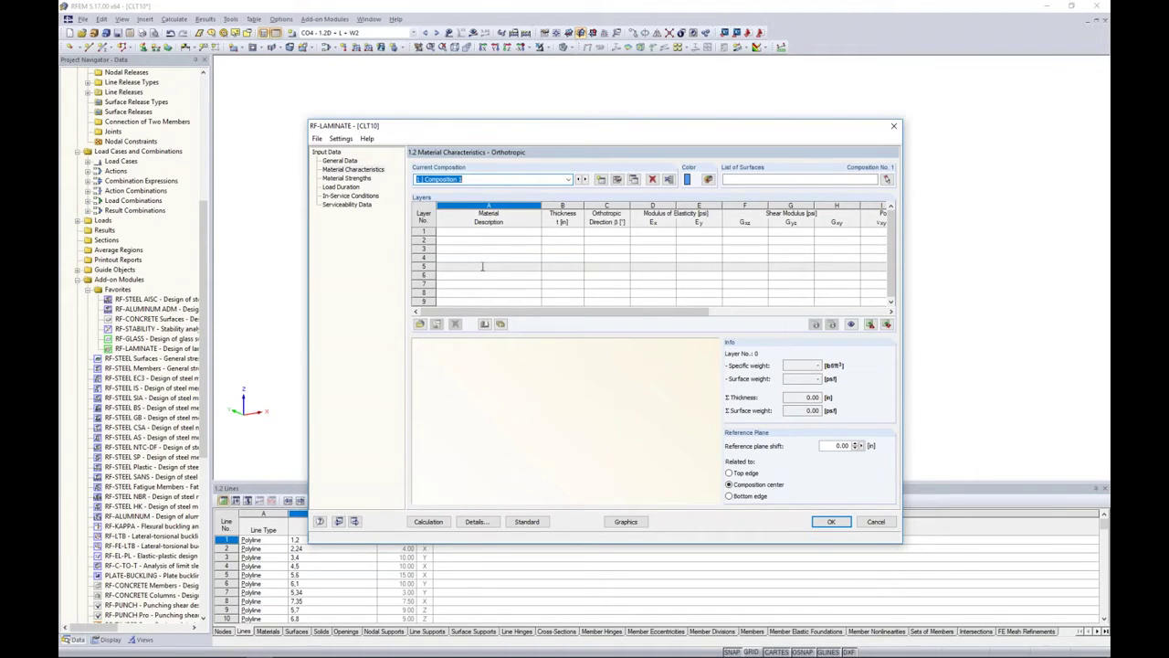
Switch to the PowerPoint slide show and reveal the first point of the slide on CLT design with RF-Laminate.
key("super+Tab")
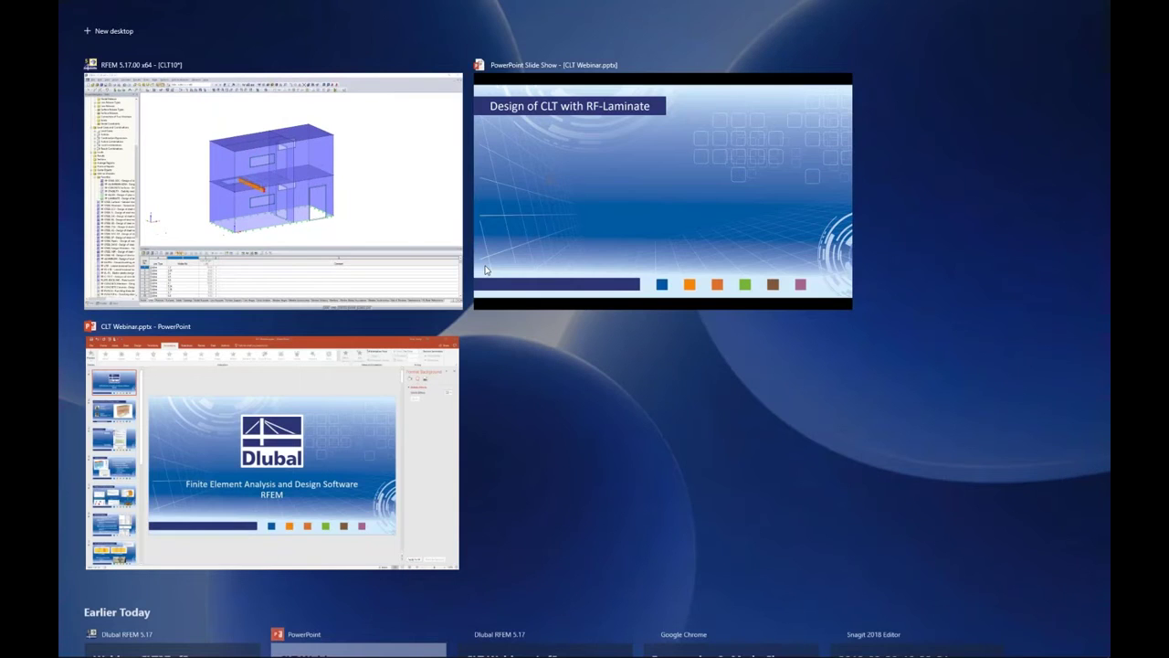
left_click(582, 219)
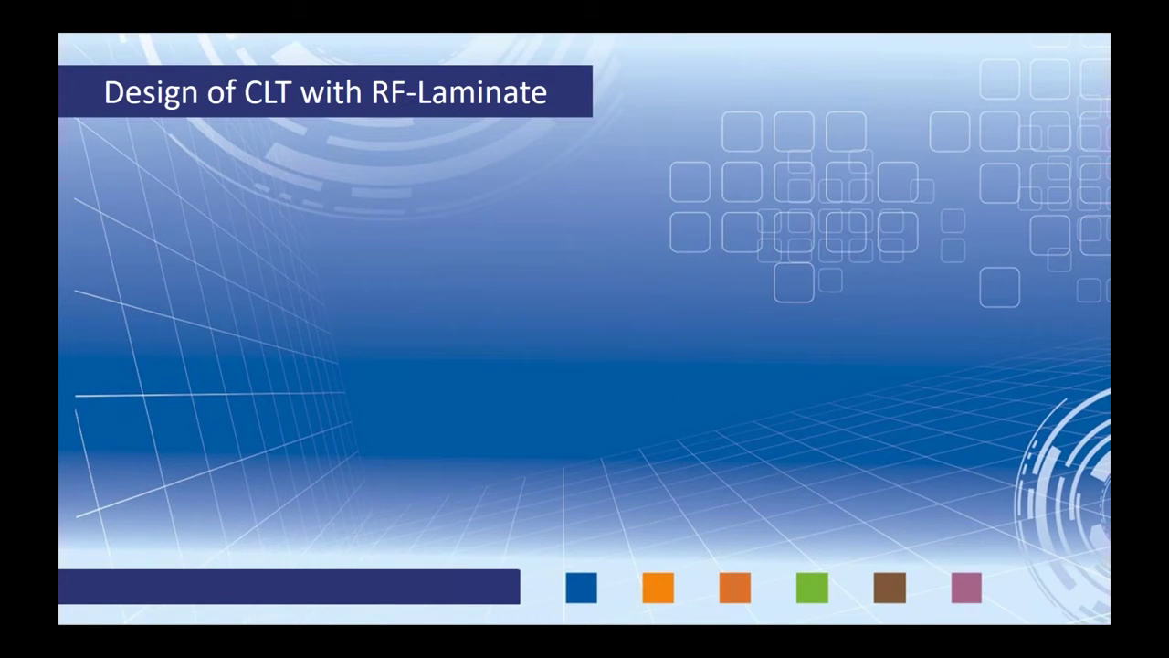
key("Right")
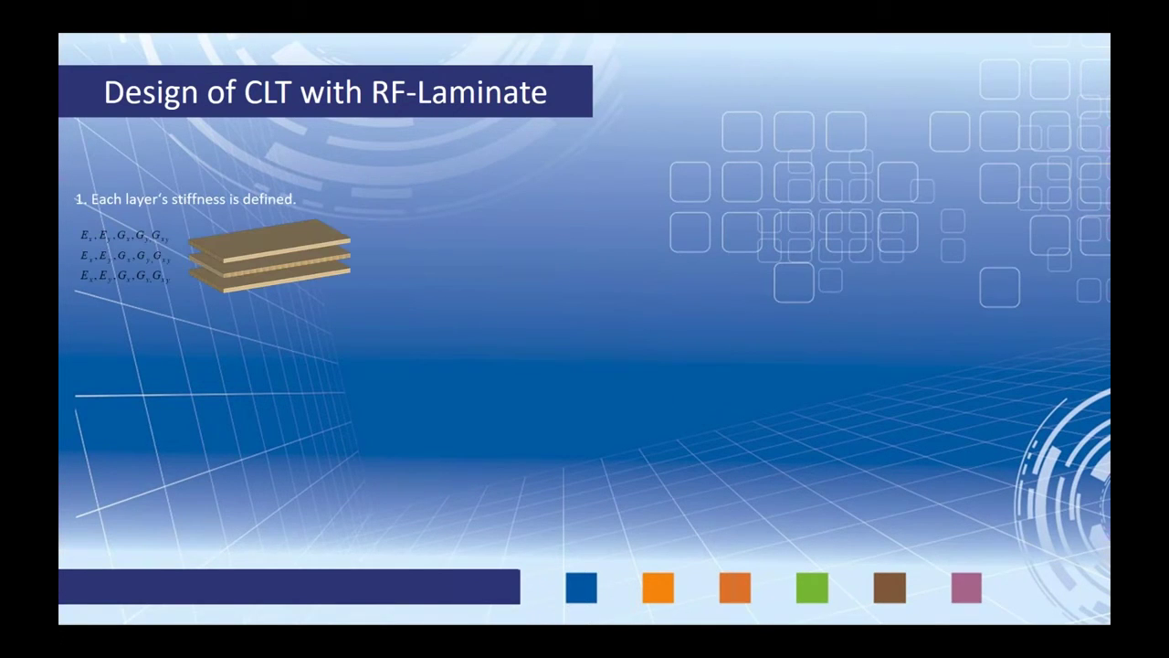
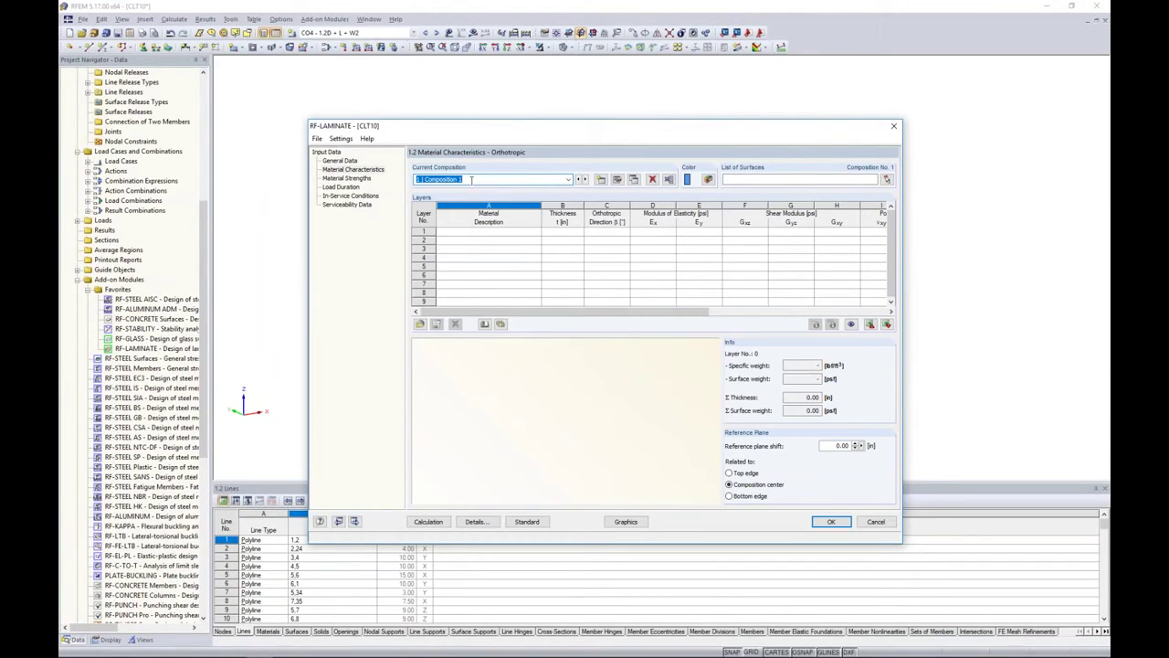
In RF-LAMINATE, name the first composition Floor and assign the floor and roof surfaces 9-11 and 19-21 to it.
key("BackSpace")
left_click(886, 179)
left_click_drag(390, 134, 762, 188)
left_click_drag(388, 271, 776, 290)
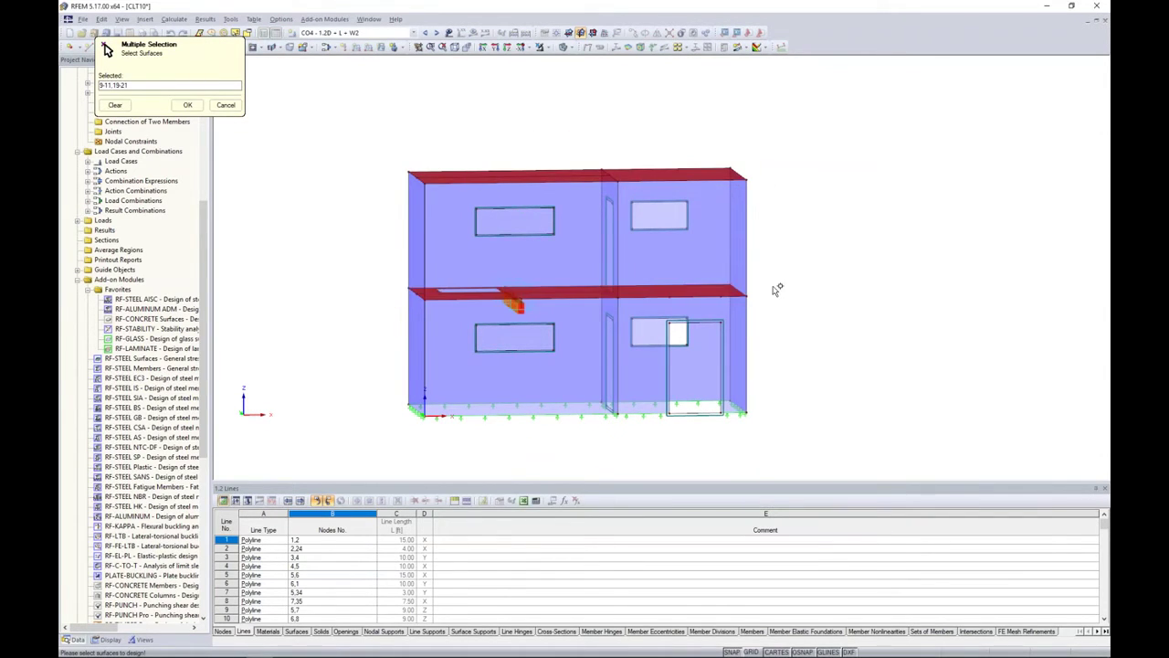
middle_click_drag(778, 290, 833, 331, "ctrl")
left_click(188, 105)
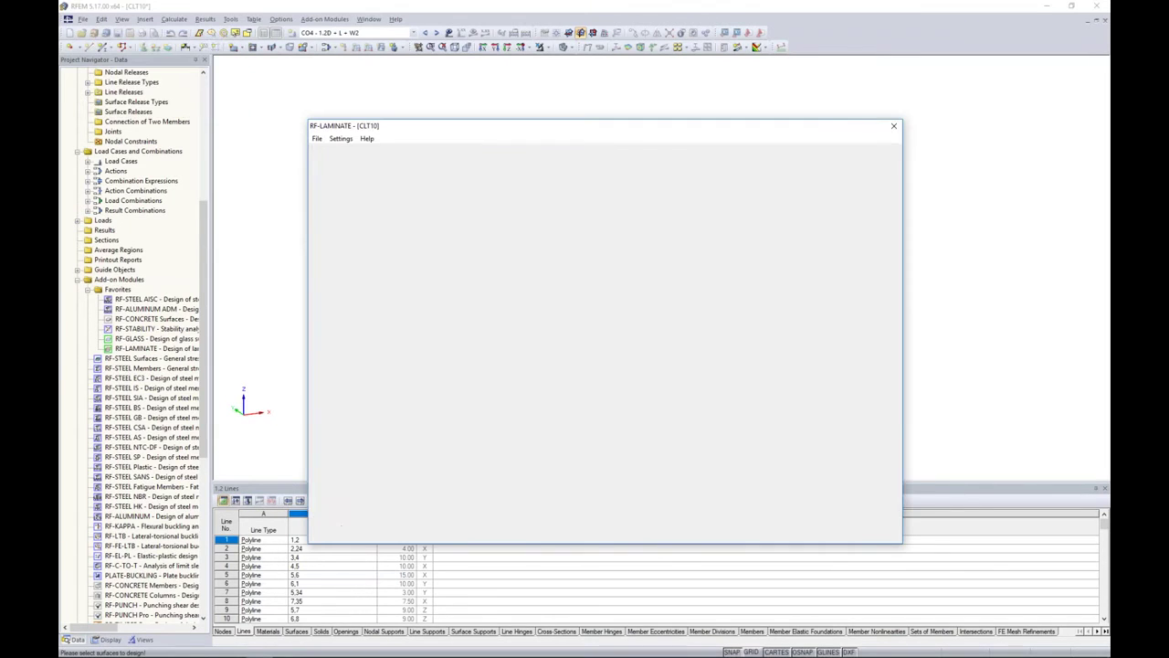
Browse the material library for layer 1, filtered to Timber, Wood (North America) and the ANSI/AWC standard group.
left_click(470, 231)
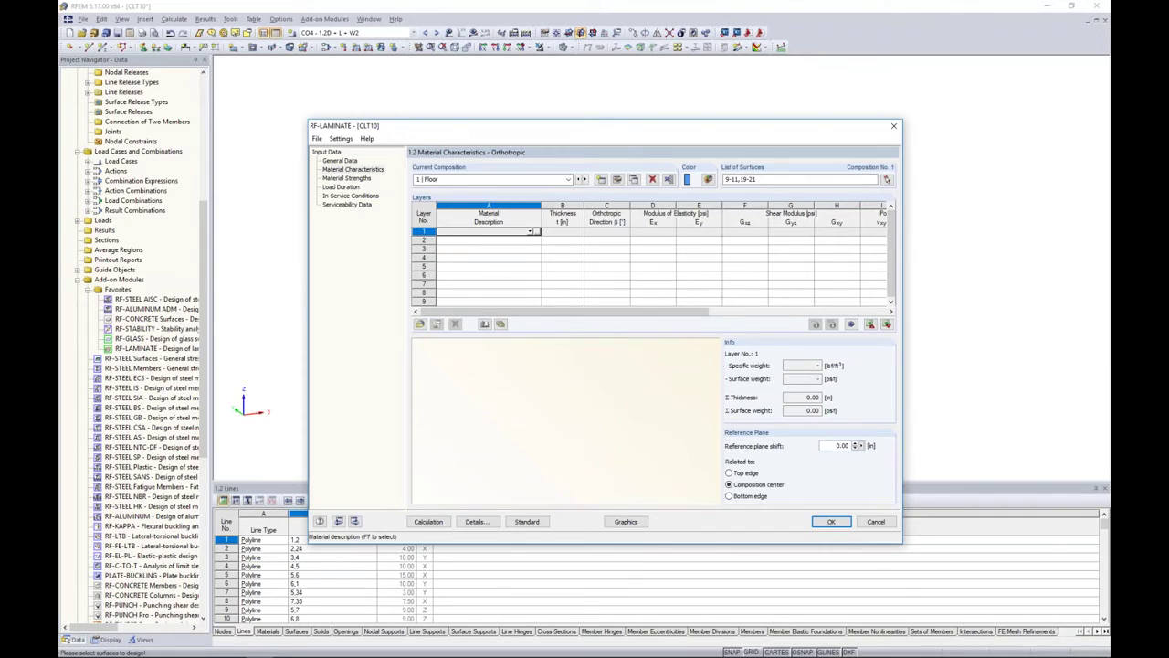
left_click(537, 233)
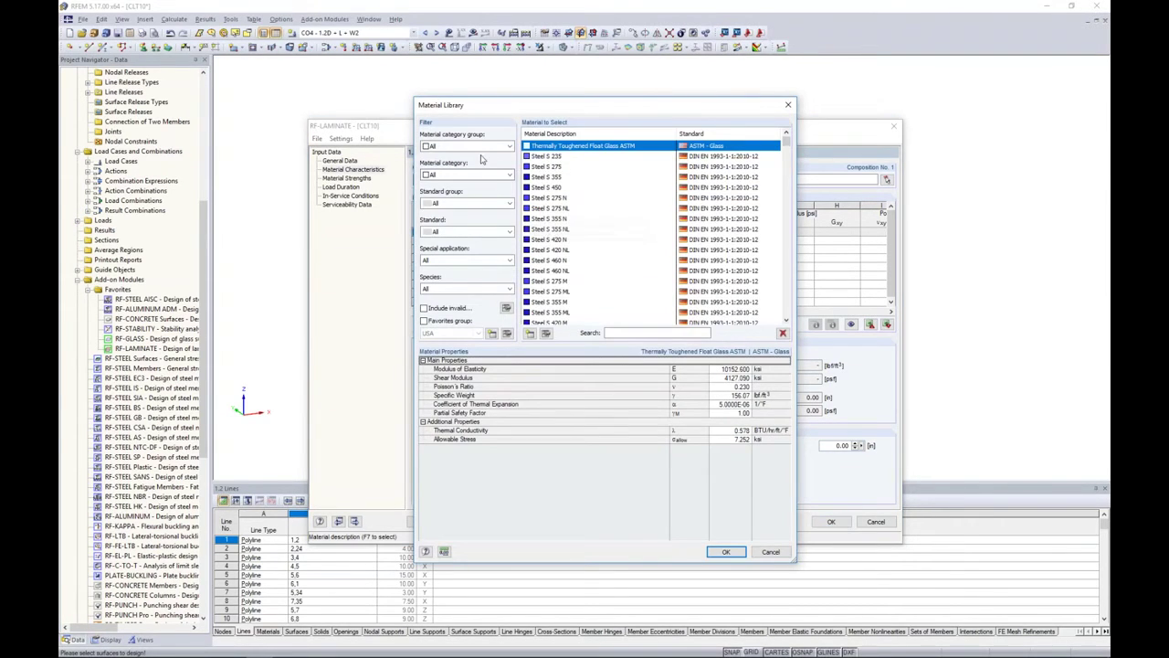
left_click(474, 146)
left_click(445, 190)
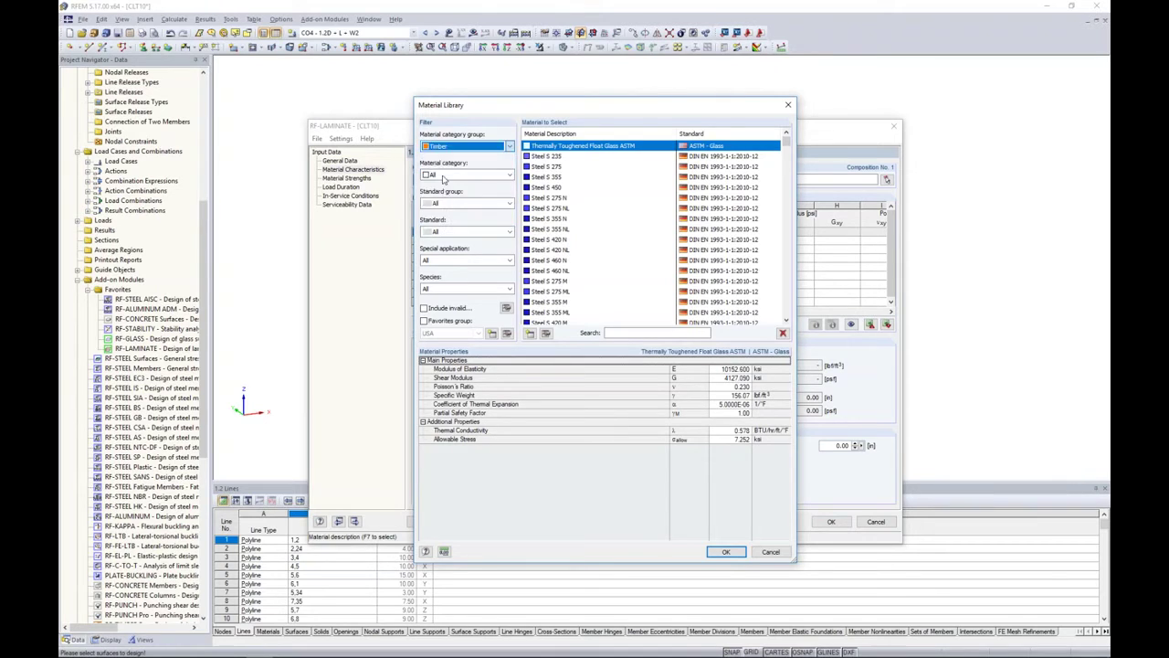
left_click(444, 175)
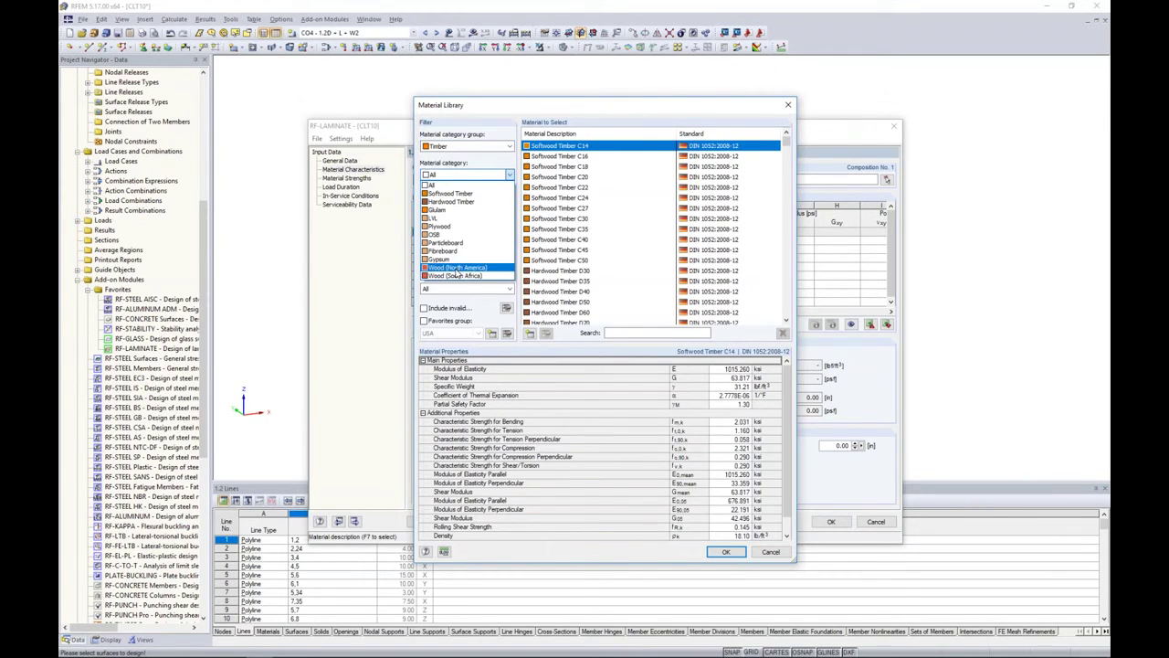
left_click(457, 273)
left_click(466, 202)
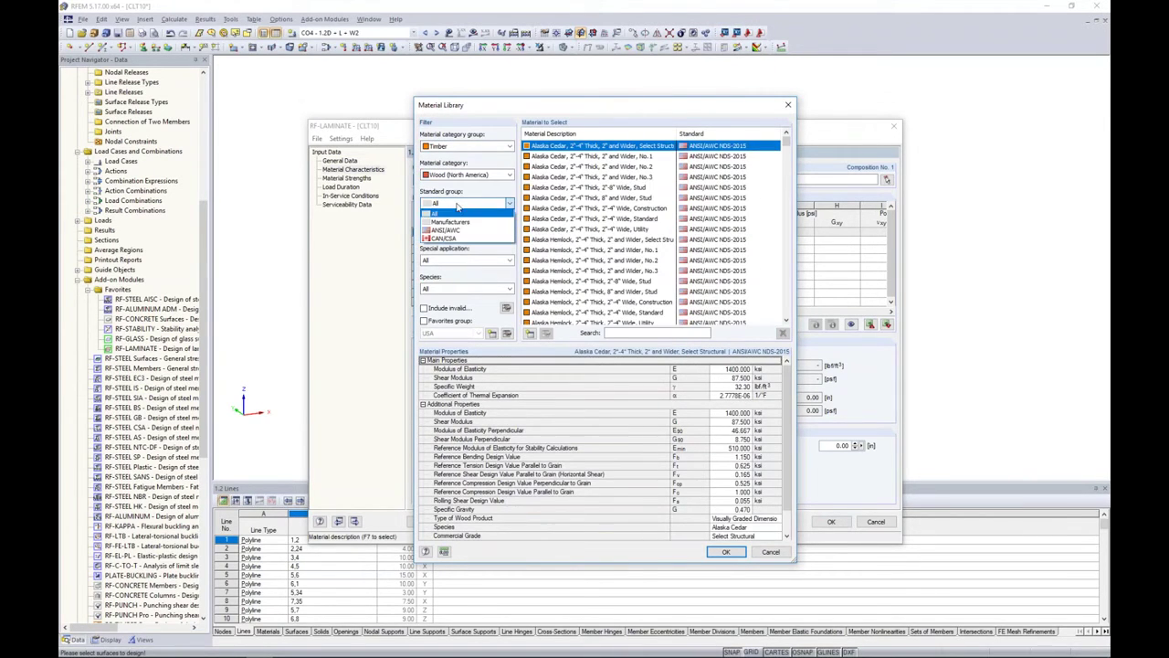
left_click(452, 229)
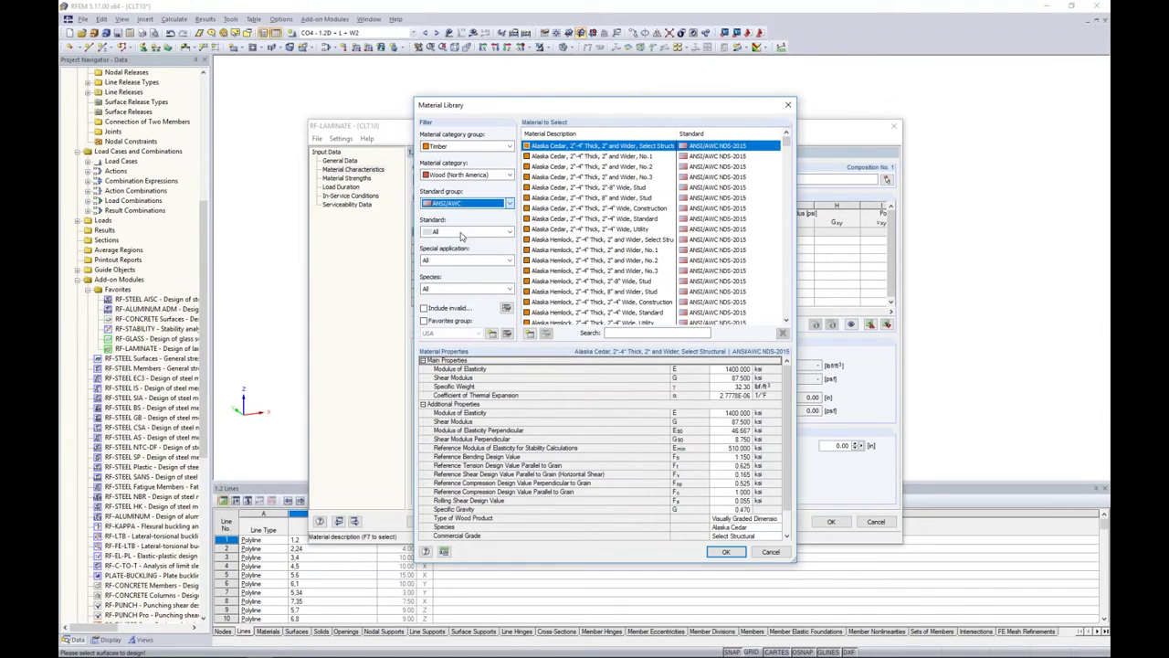
left_click_drag(786, 144, 788, 308)
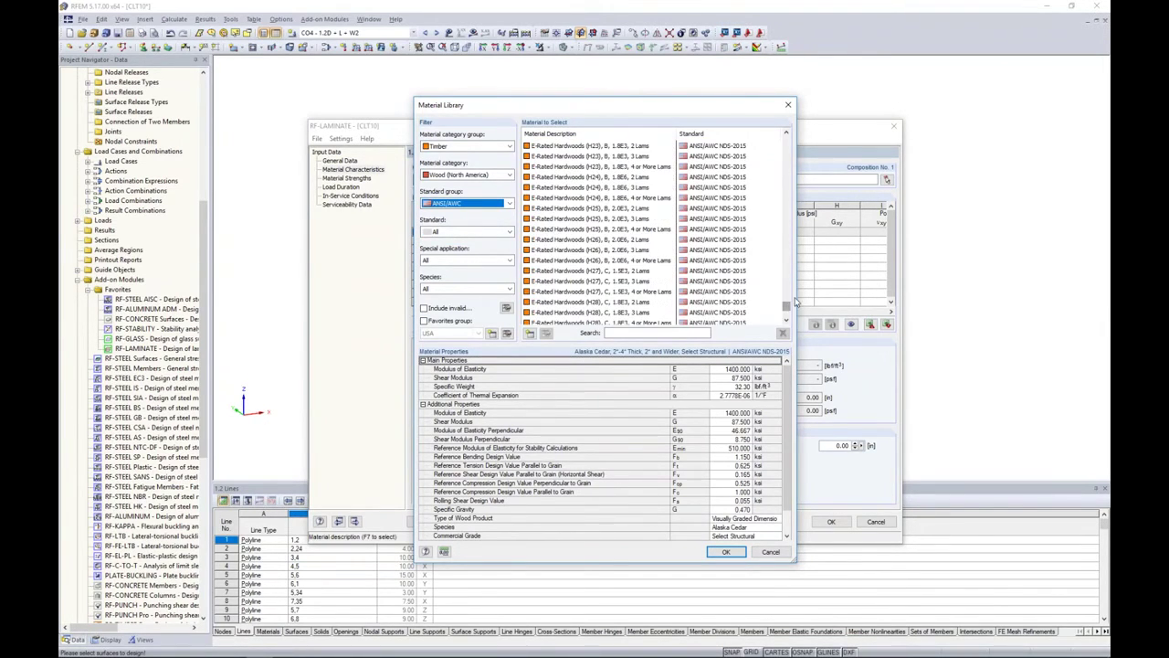
left_click(770, 553)
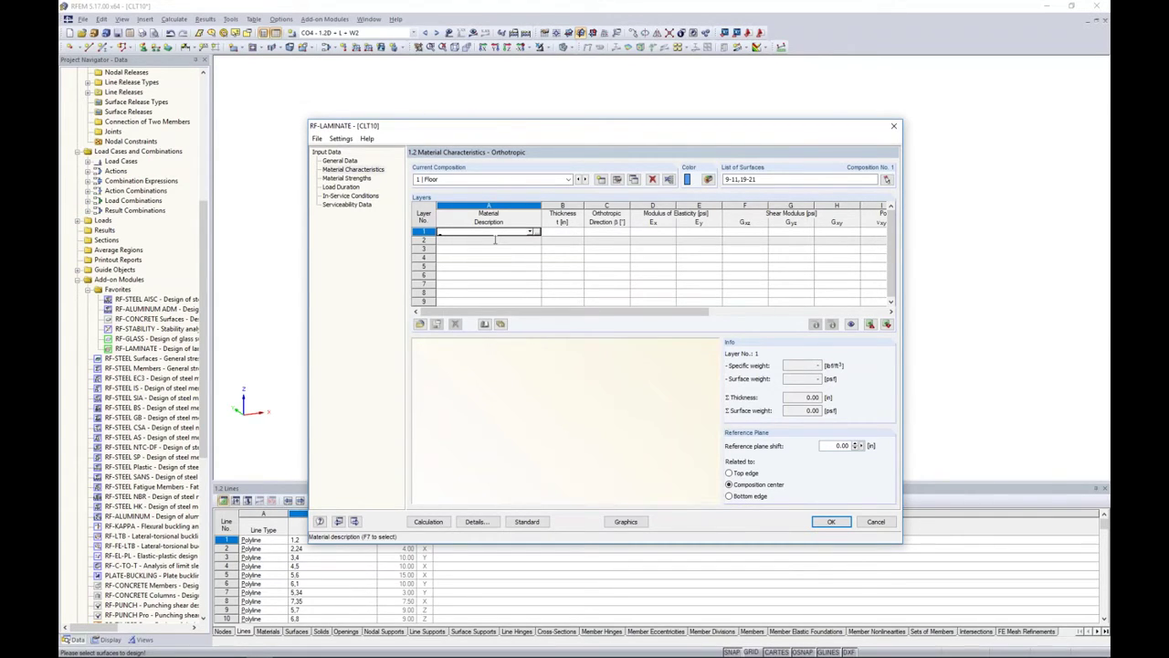
Import the layers of the Floor composition from the library: ANSI/APA PRG 320 CLT - US, CLT Grade E2, 6 7/8 in.
left_click(500, 325)
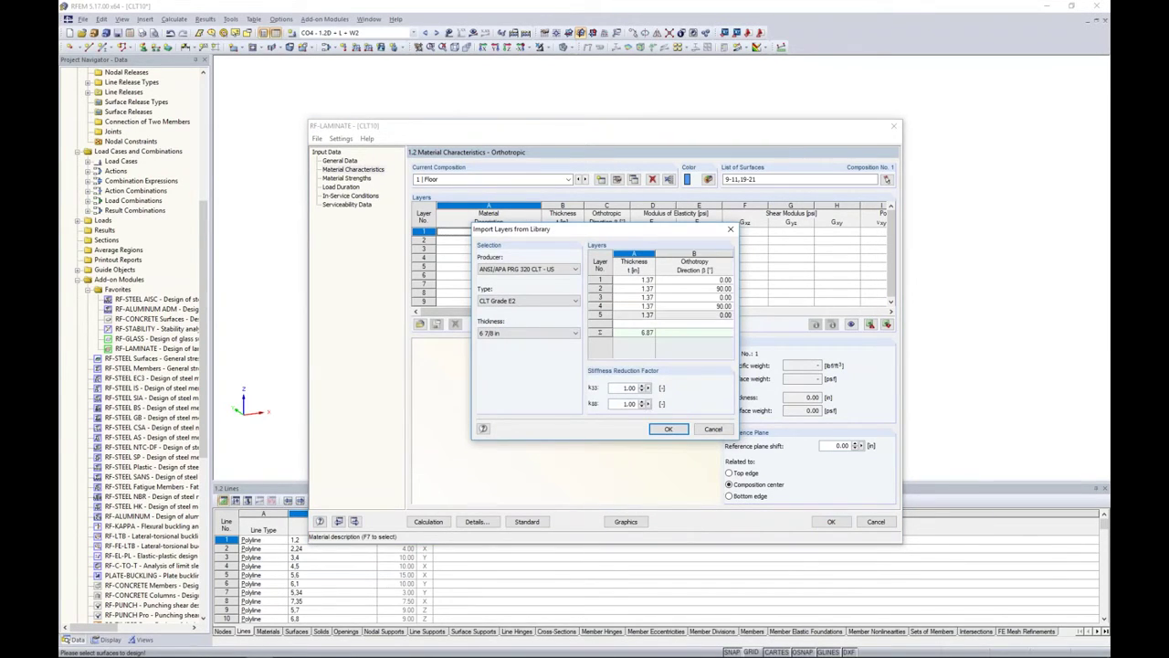
left_click(561, 269)
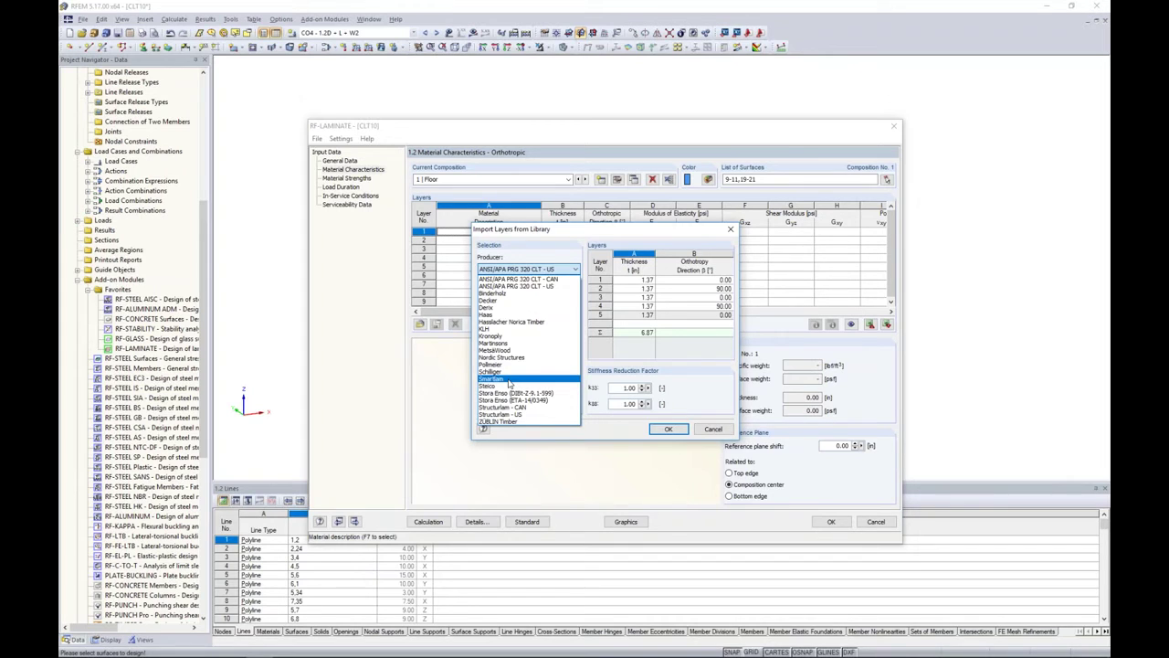
left_click(551, 286)
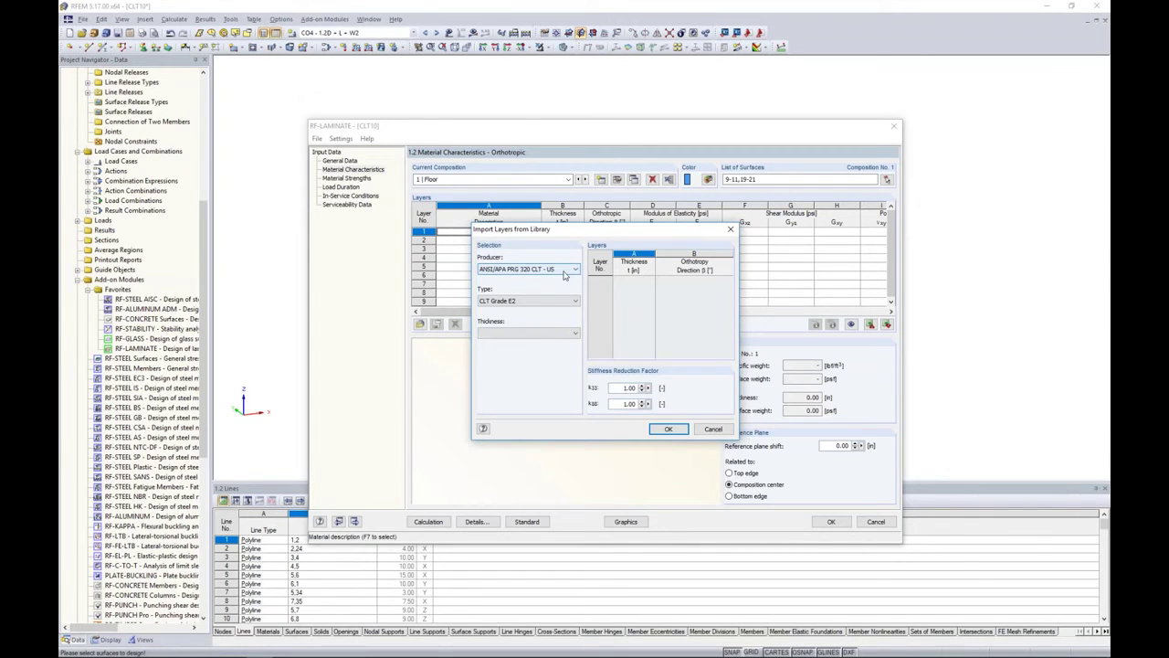
left_click(550, 302)
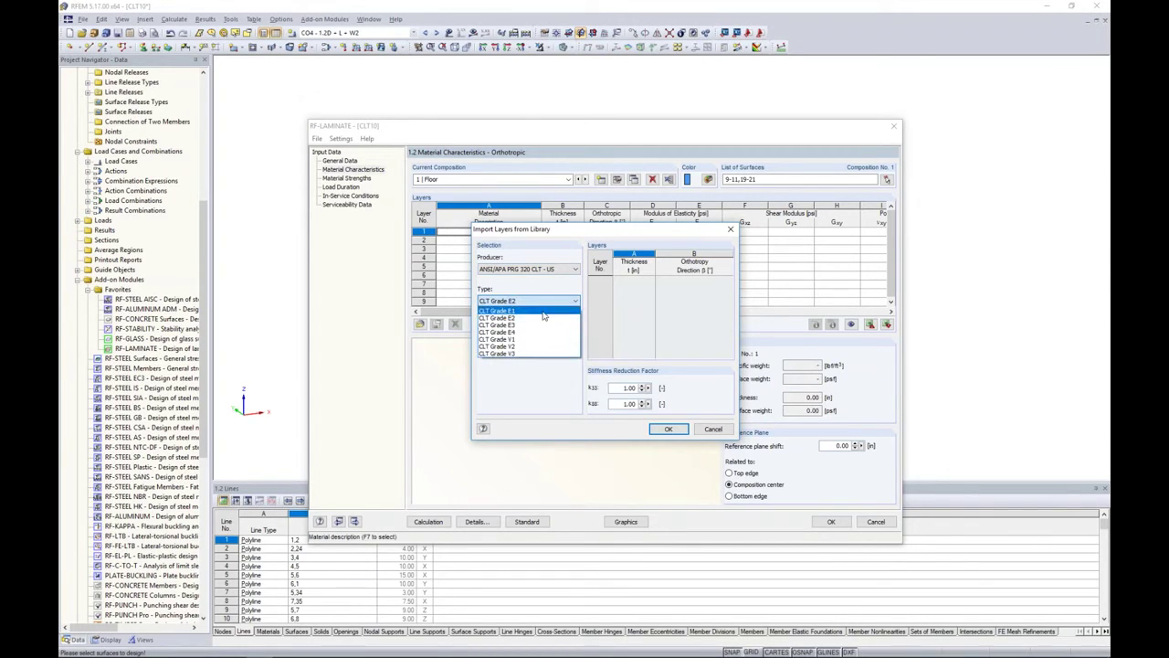
left_click(539, 318)
left_click(534, 332)
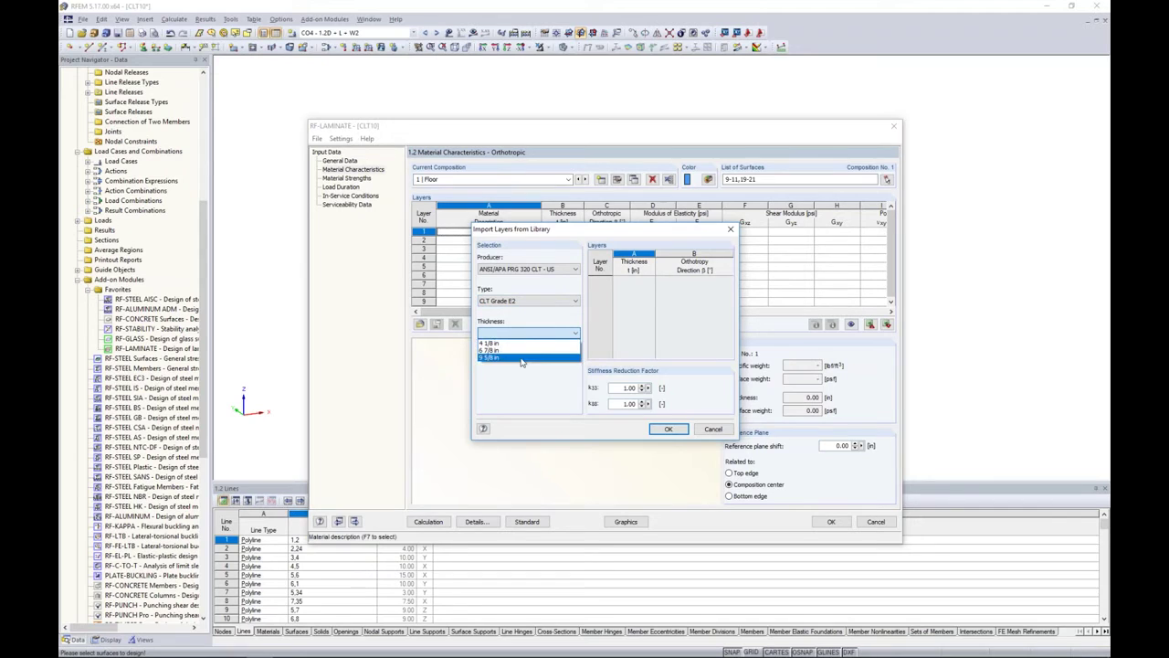
left_click(520, 352)
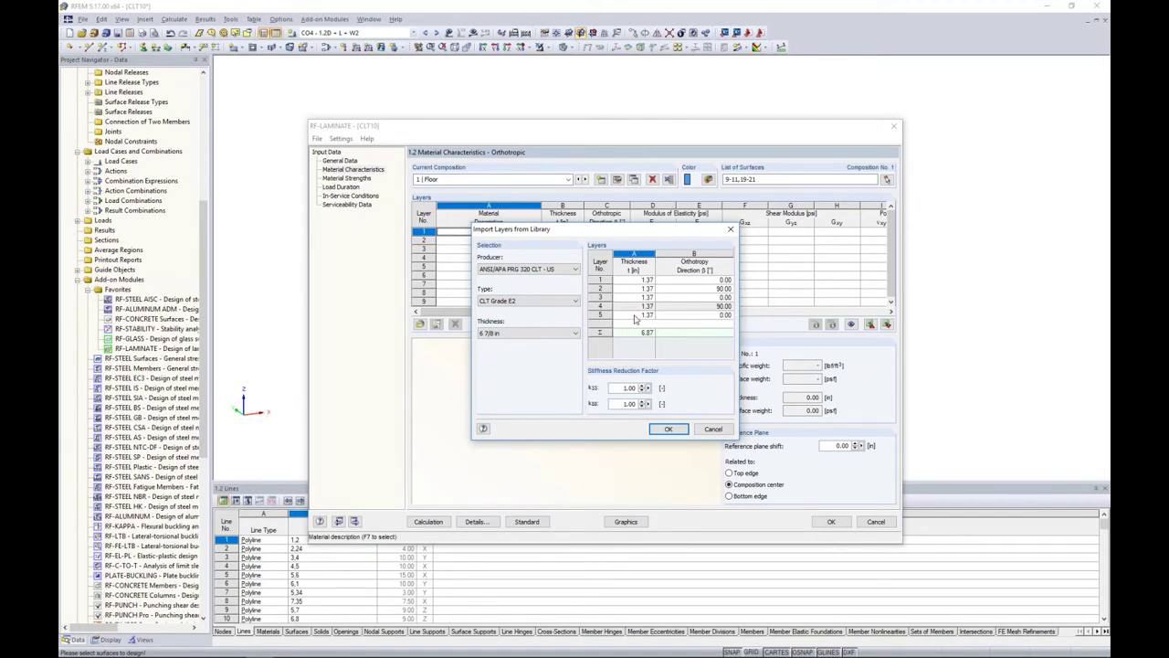
left_click(667, 429)
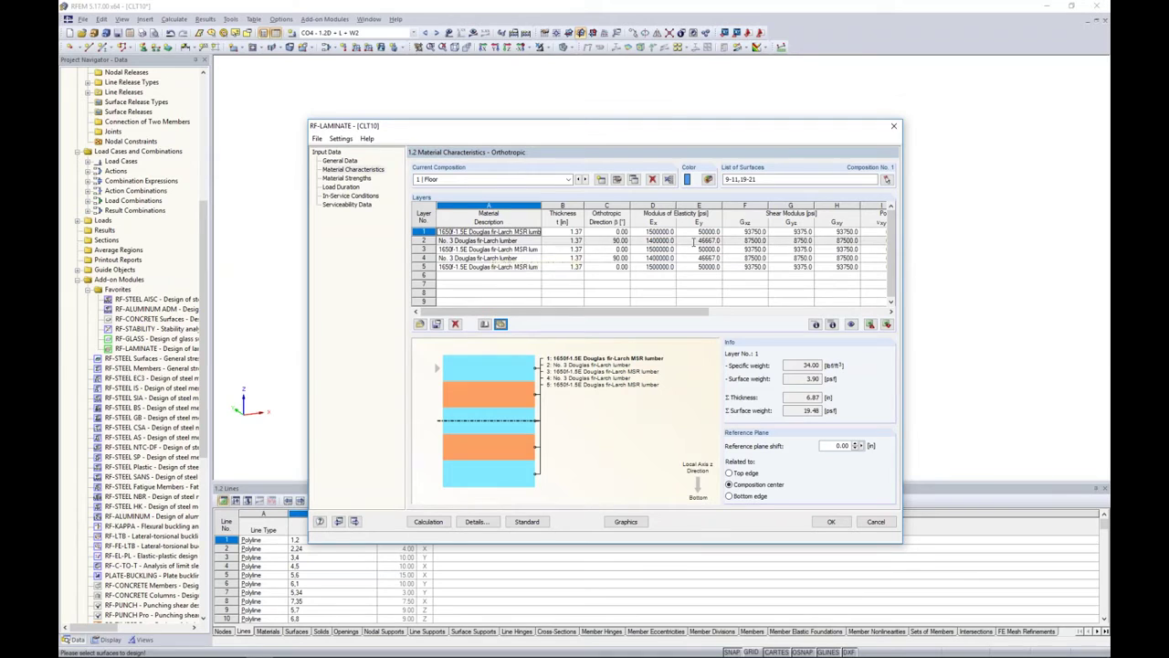
Review the stiffness values and the material strengths of the Floor composition's layers.
mouse_move(687, 316)
left_mouse_down()
mouse_move(765, 318)
mouse_move(674, 317)
left_mouse_up()
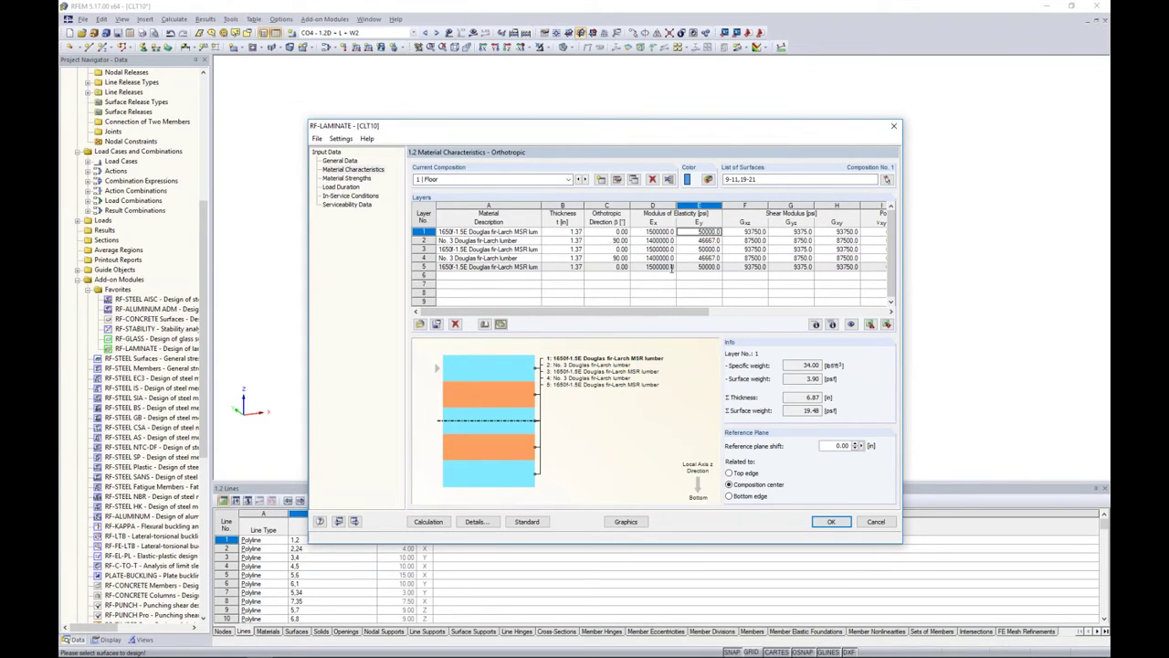
left_click(346, 178)
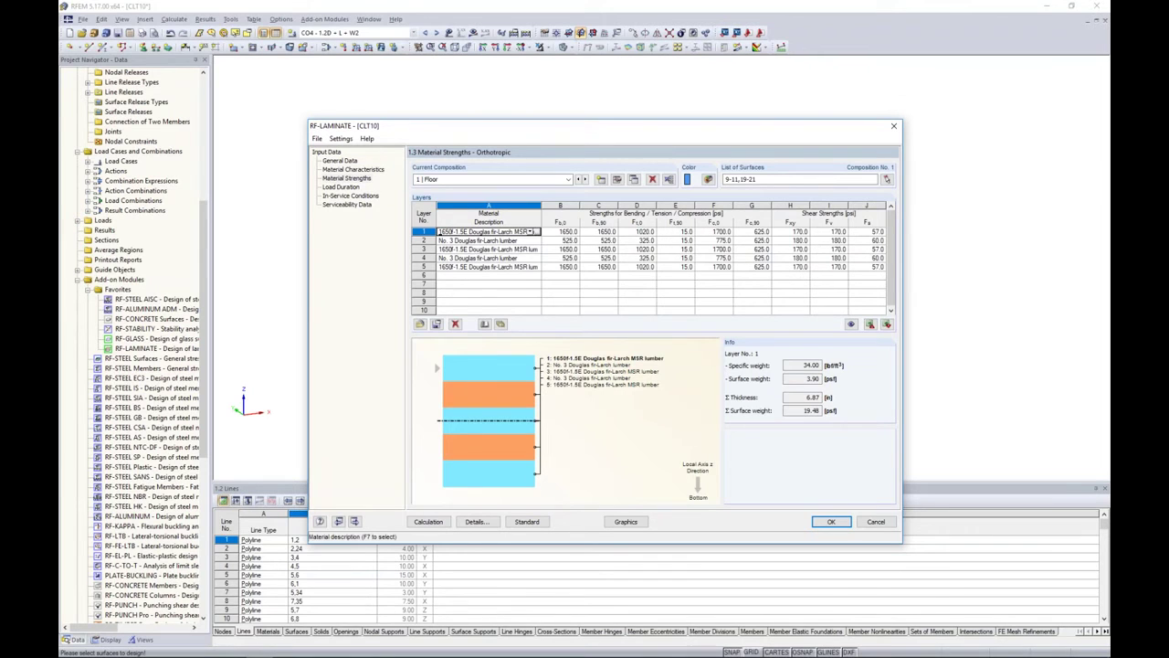
left_click(361, 170)
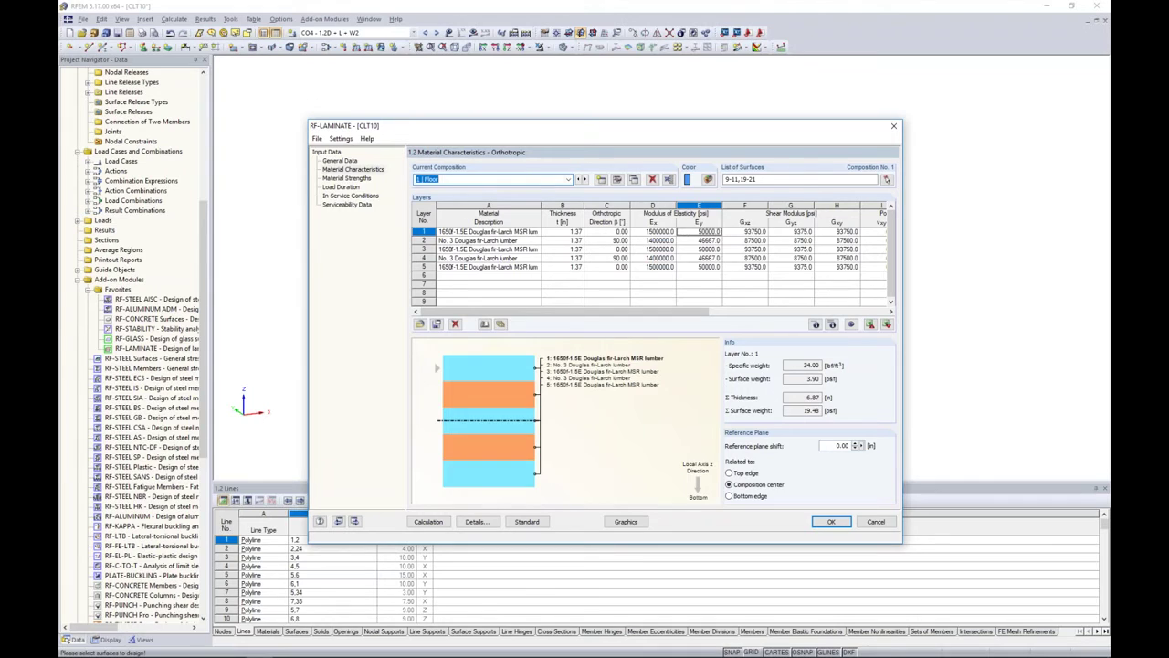
Add a composition named Walls for wall surfaces 2-8 and 12-18 and import the 6 7/8 in ANSI/APA PRG 320 CLT - US Grade E2 layers.
left_click(601, 180)
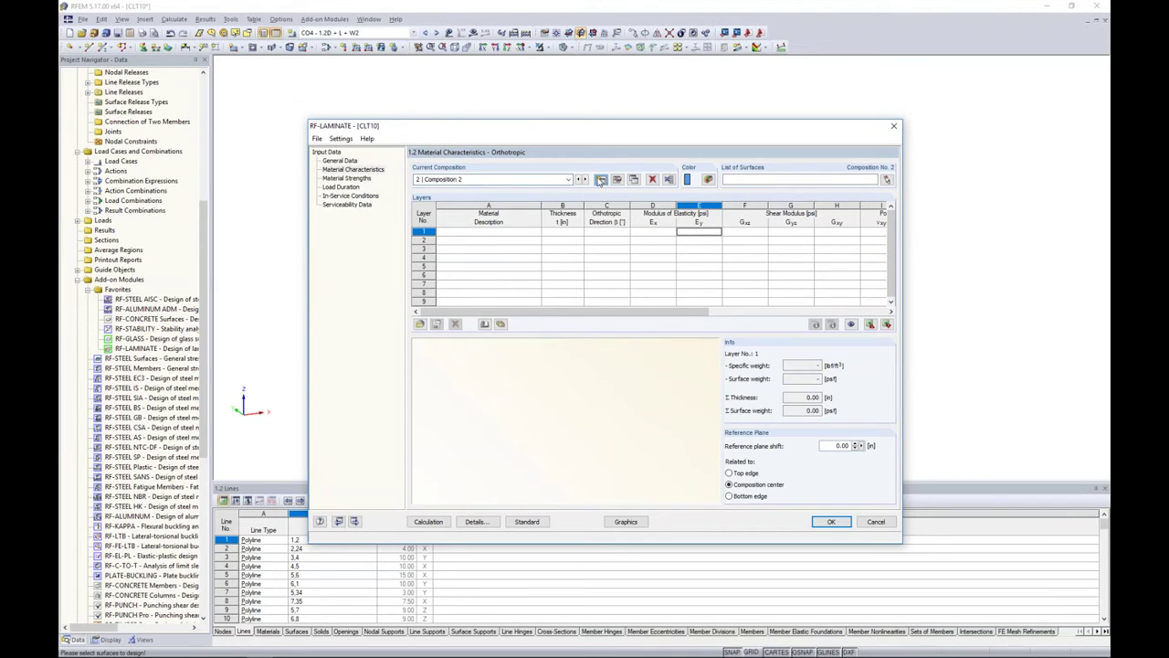
type("Walls")
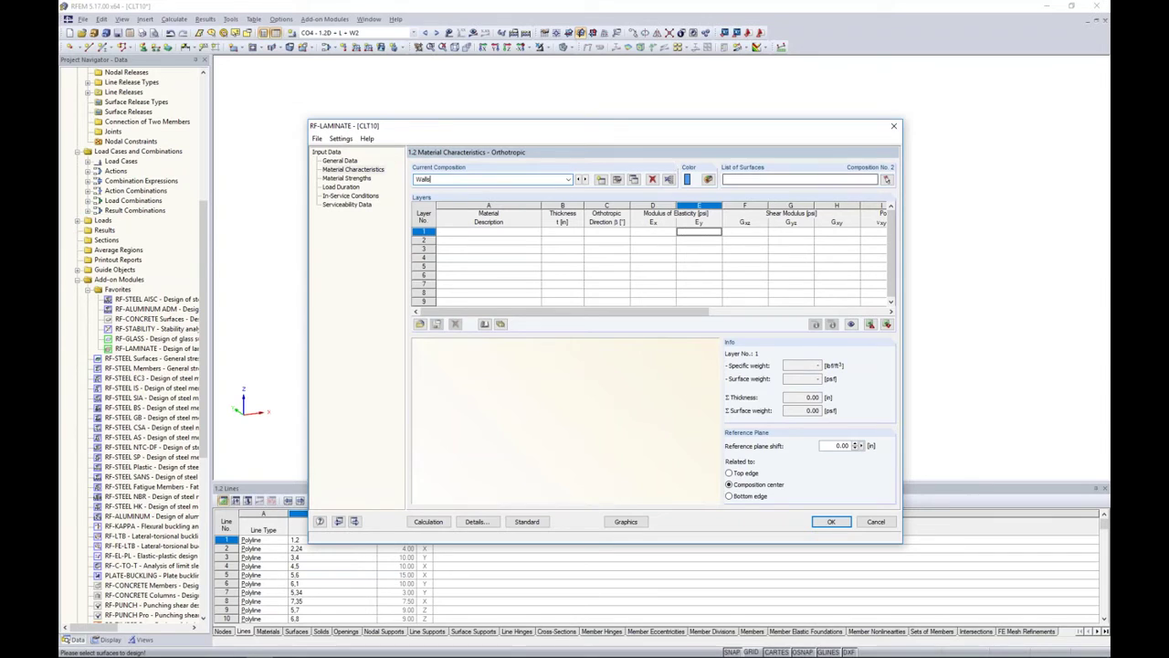
left_click(886, 180)
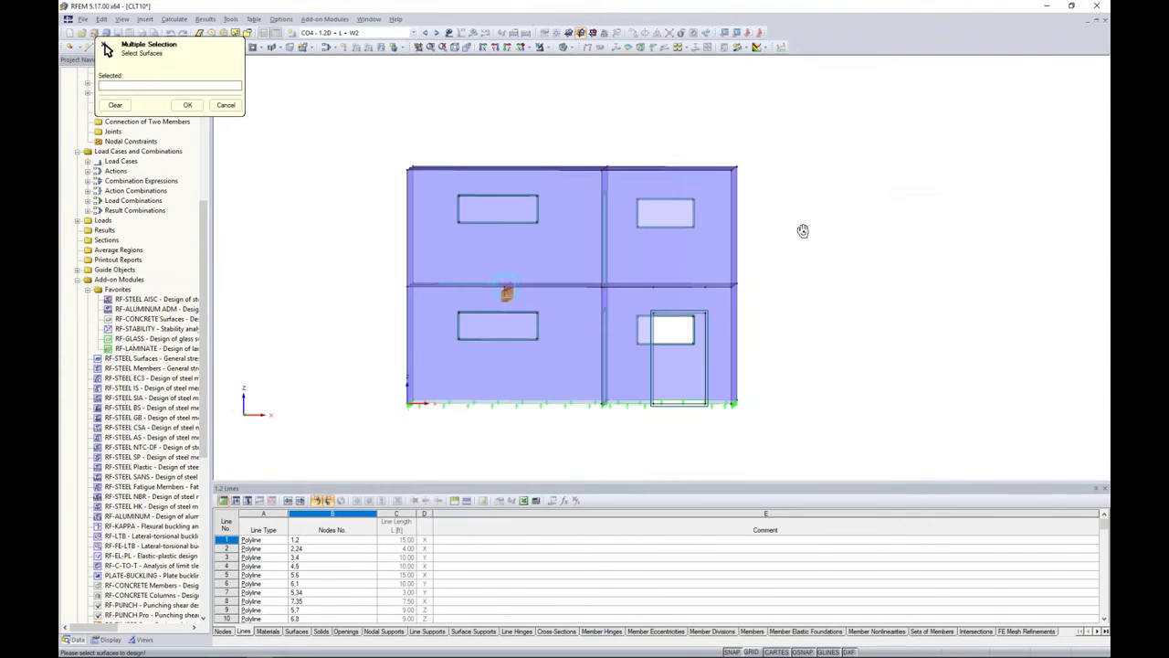
left_click_drag(818, 252, 366, 192)
left_click_drag(781, 365, 313, 291)
middle_click_drag(844, 290, 948, 354, "ctrl")
left_click(187, 105)
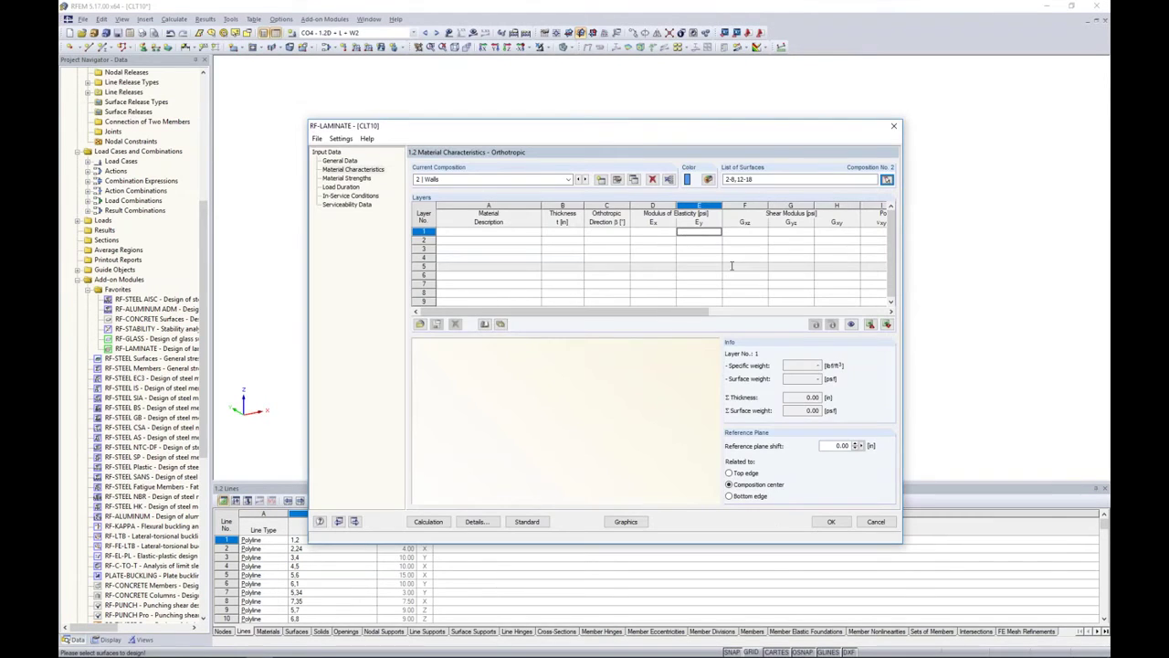
left_click(499, 324)
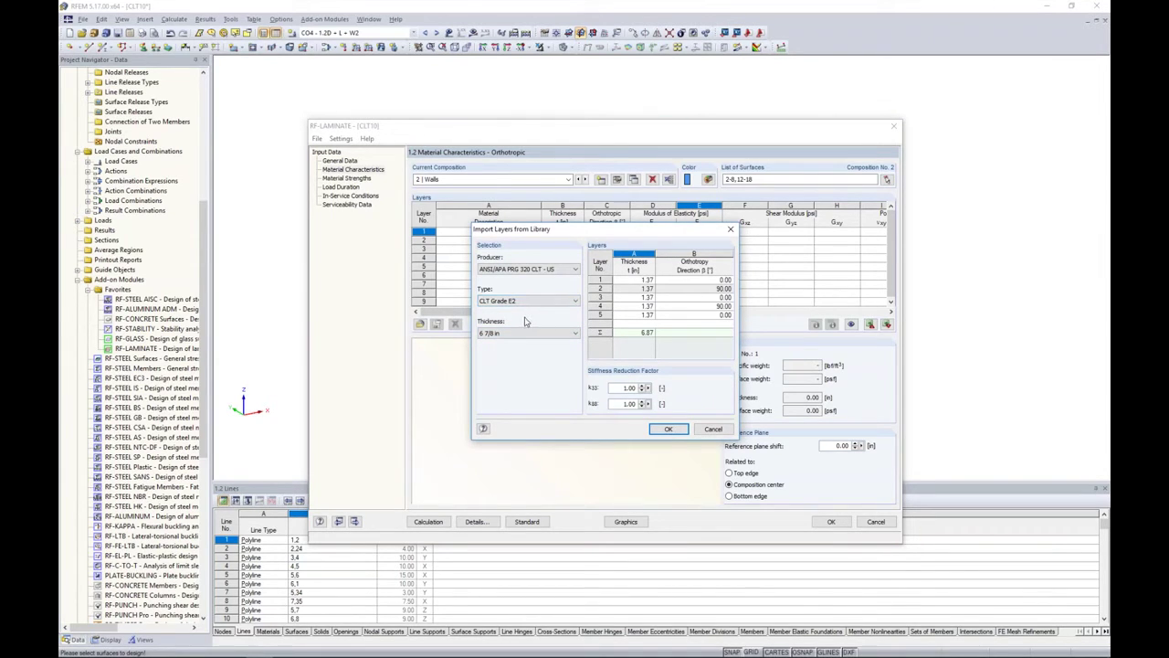
left_click(667, 431)
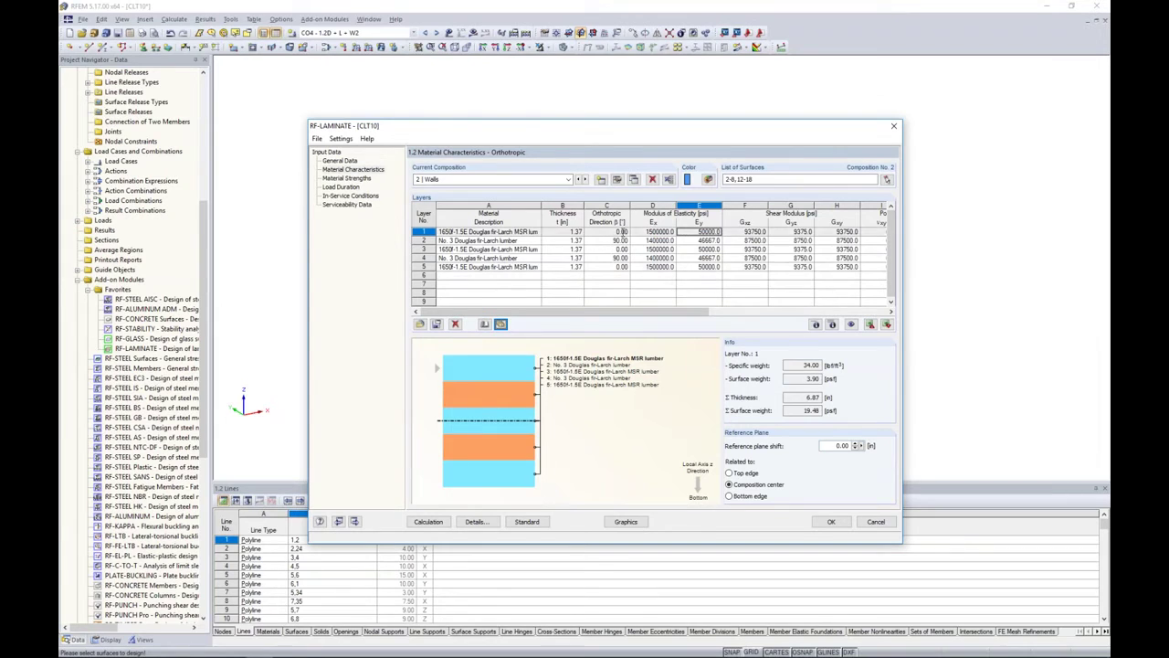
In the Walls composition details, activate cross laminated timber without glue at narrow sides and shear failure in glued contact surface.
left_click(617, 180)
left_click_drag(618, 150, 618, 220)
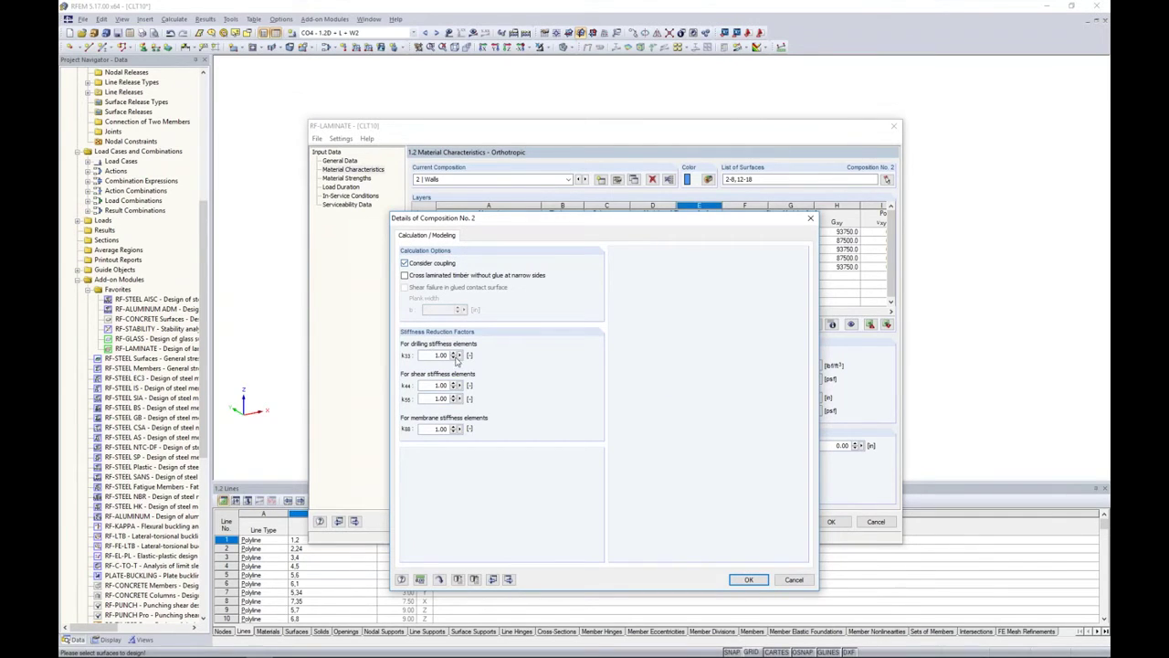
left_click(416, 278)
left_click(404, 288)
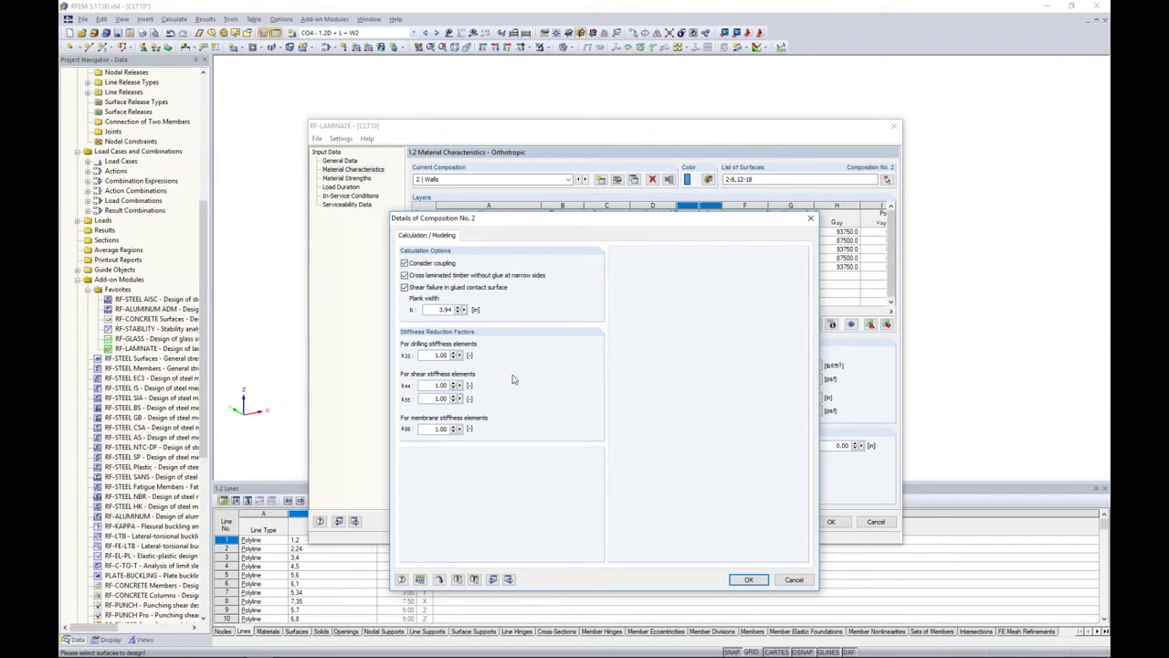
Switch to the PowerPoint slide show with the slide on RF-LAMINATE calculation options.
key("super+Tab")
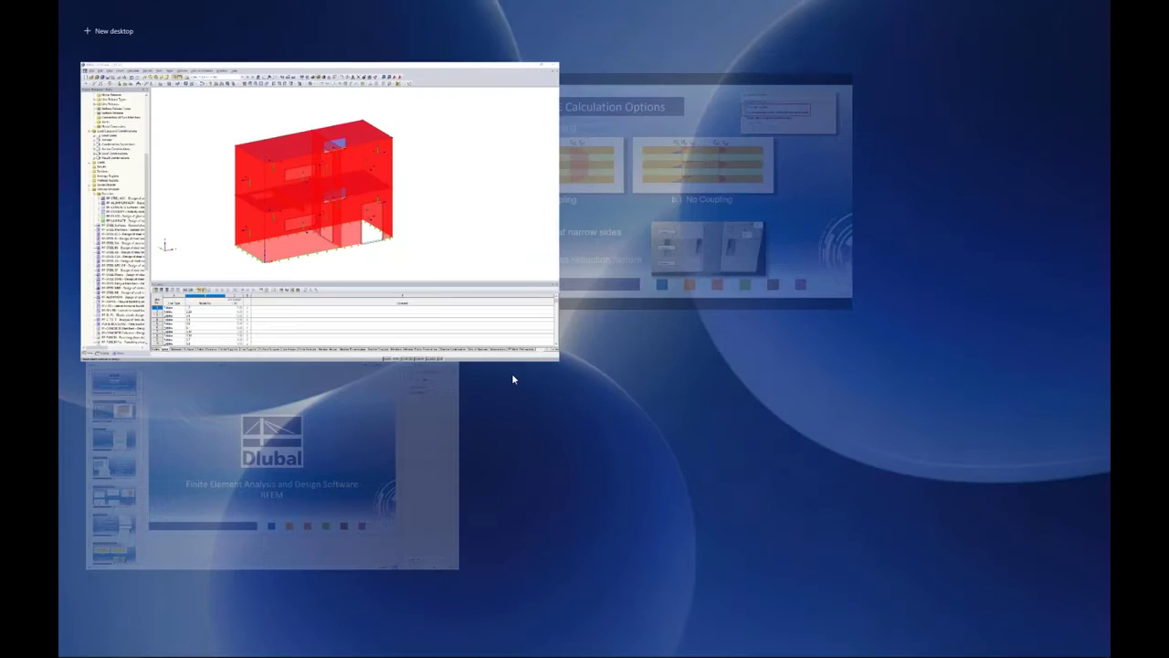
left_click(521, 274)
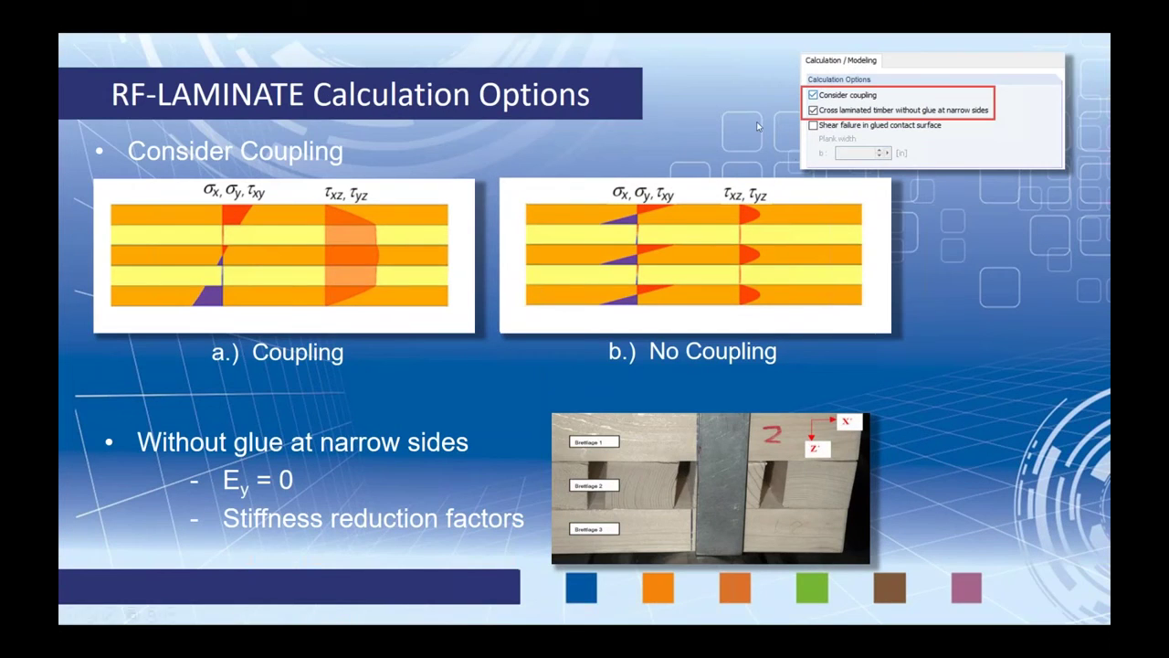
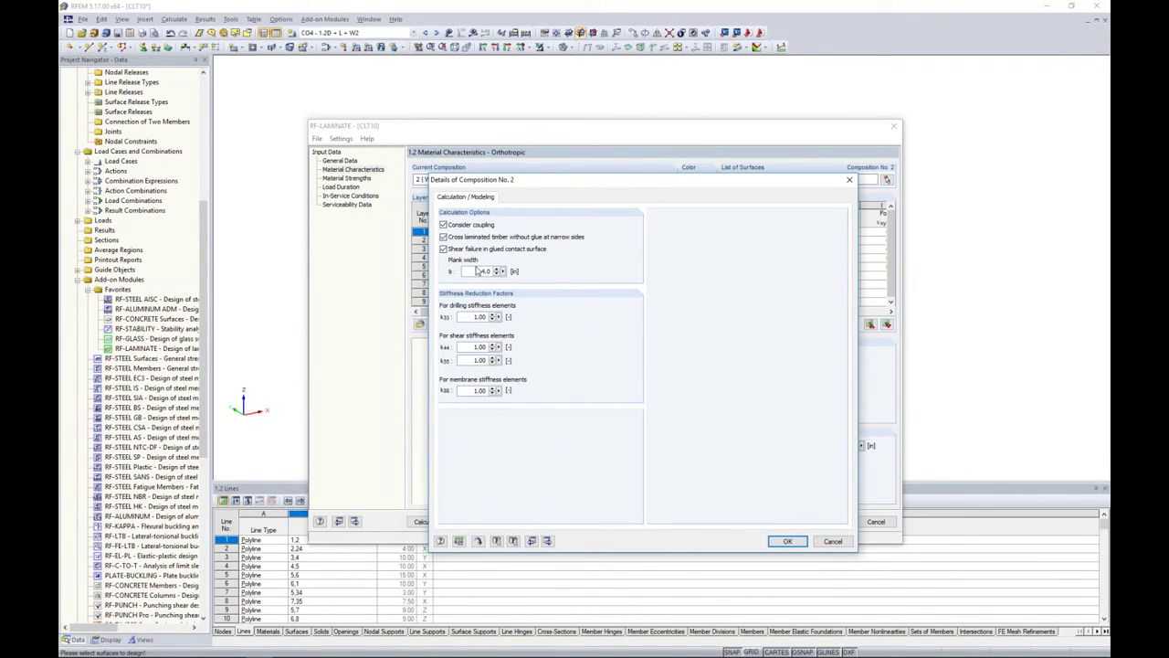
Set the Walls composition's stiffness reduction factors to k33 = 0.49 for drilling and k88 = 0.59 for membrane elements.
key("Tab")
type("0.49")
key("Tab")
key("Tab")
key("Tab")
type("0.59")
left_click(788, 541)
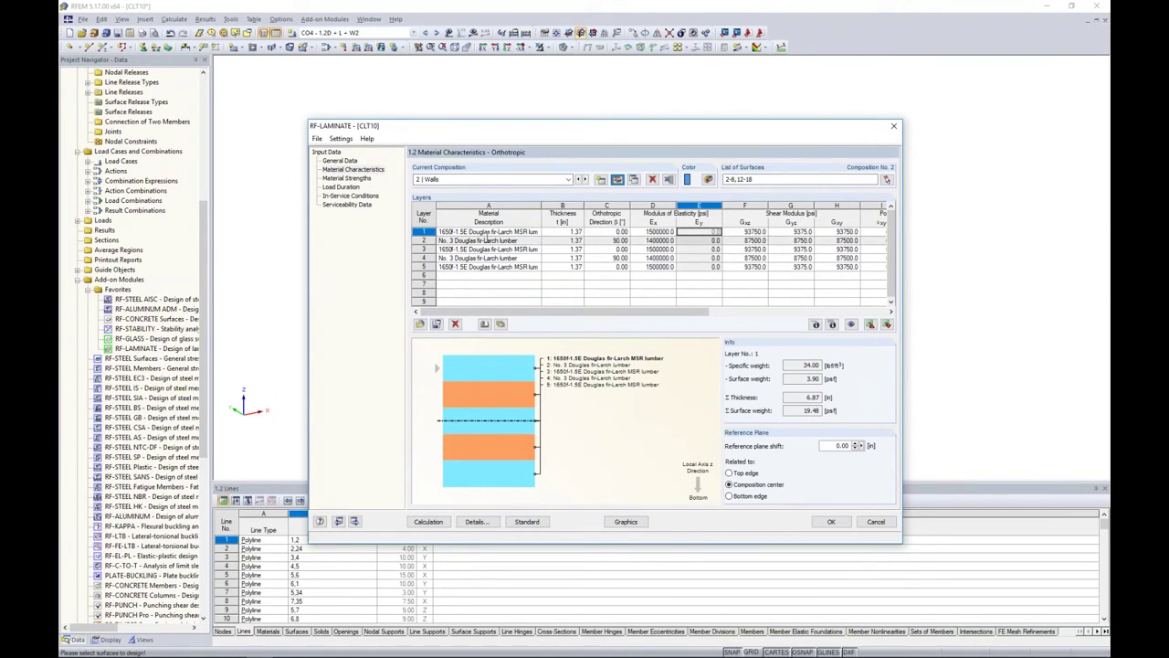
Examine the partial stiffness matrix elements of layer 1 in the Walls composition.
left_click(551, 180)
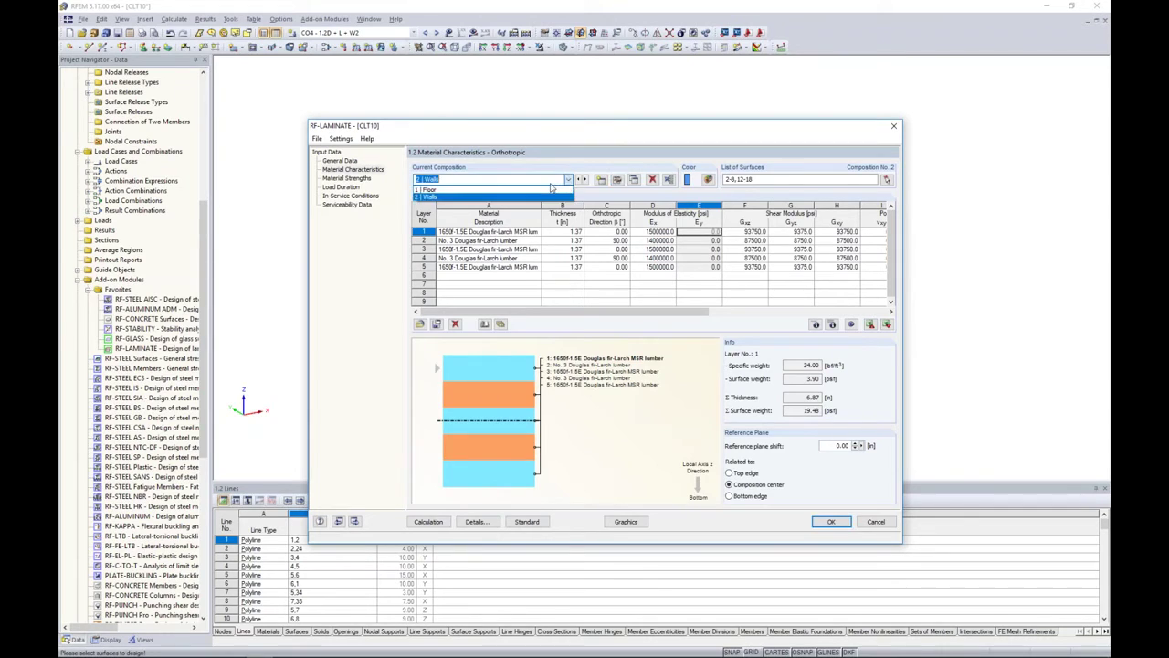
left_click(549, 198)
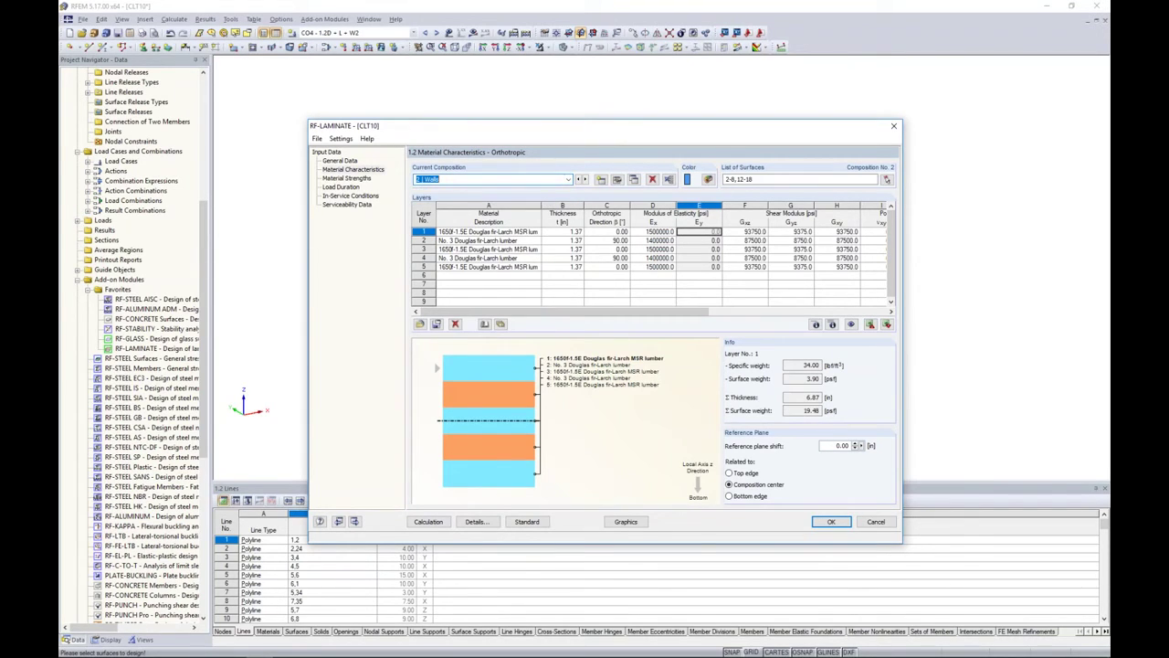
left_click(526, 233)
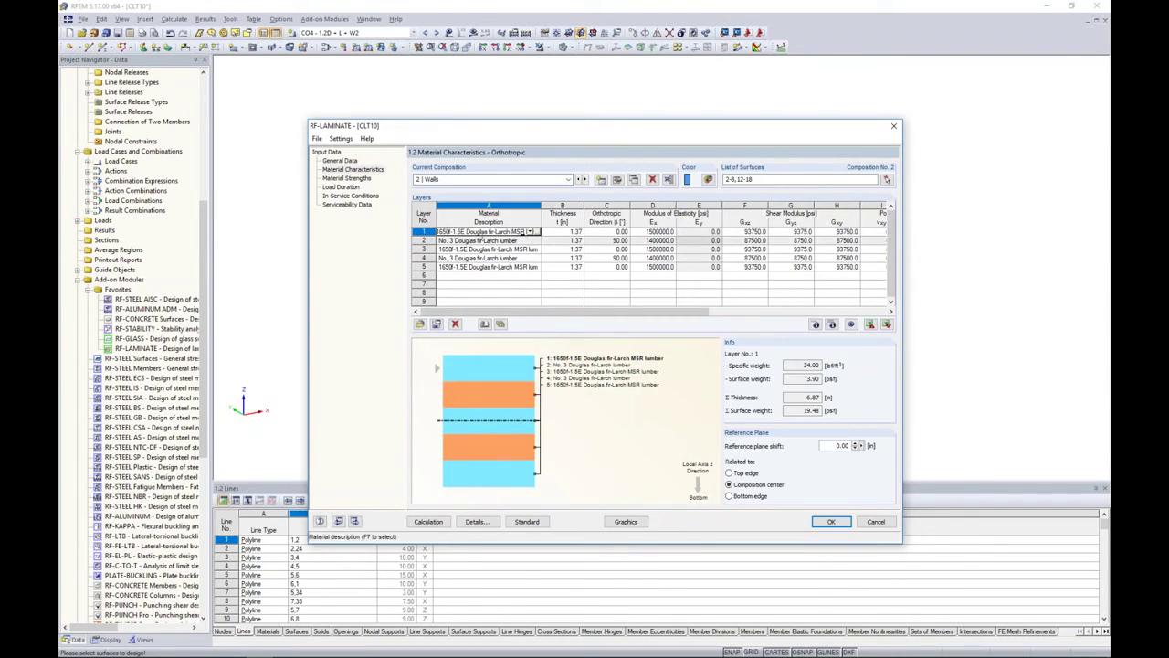
left_click(816, 325)
left_click_drag(634, 217, 616, 248)
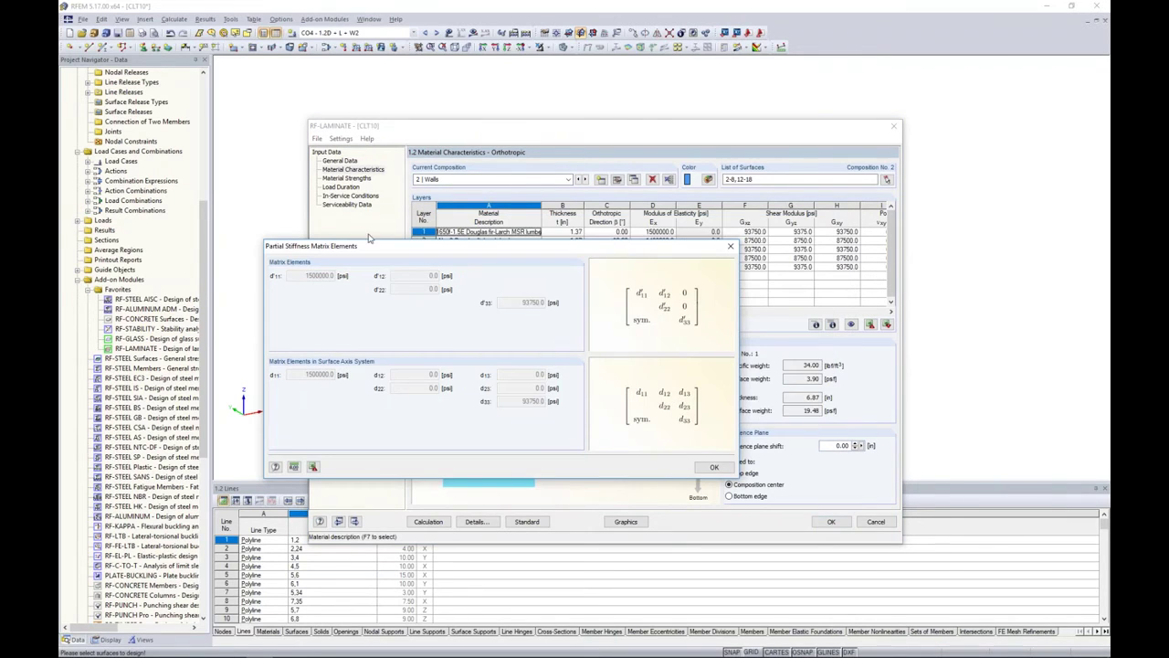
left_click(730, 246)
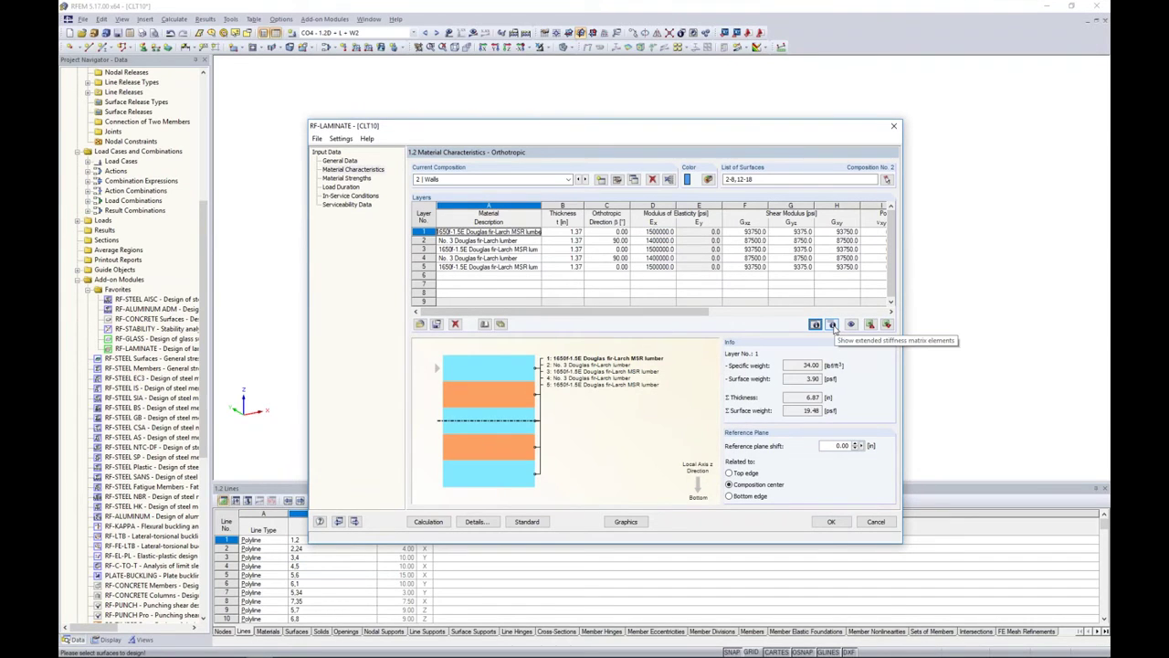
Examine the extended stiffness matrix elements of the Walls composition.
left_click(832, 325)
left_click_drag(721, 188, 618, 293)
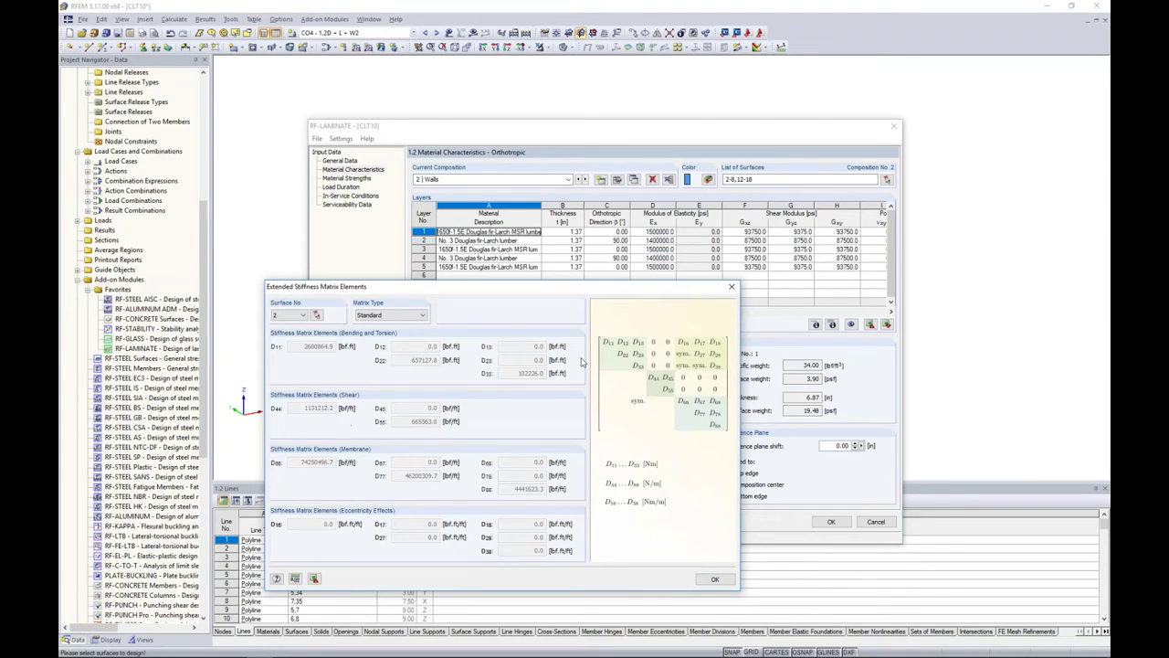
left_click(718, 578)
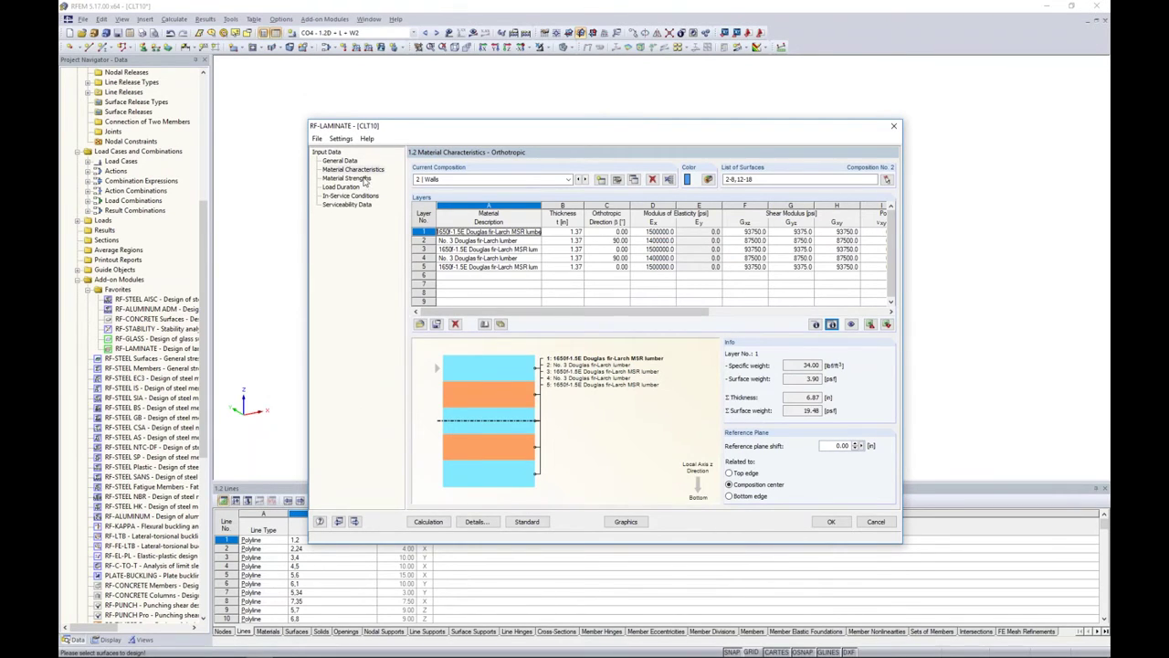
From the material strengths, enable display of the torsional shear interaction stresses in x and y for the top/bottom and middle layers.
left_click(356, 178)
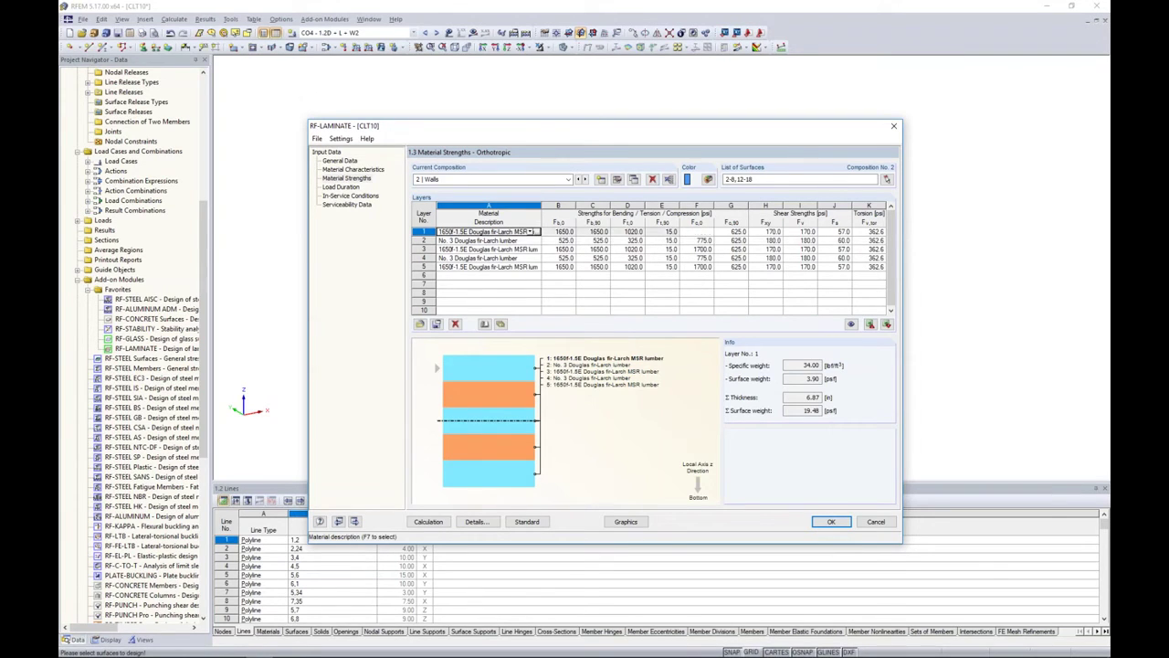
left_click(476, 522)
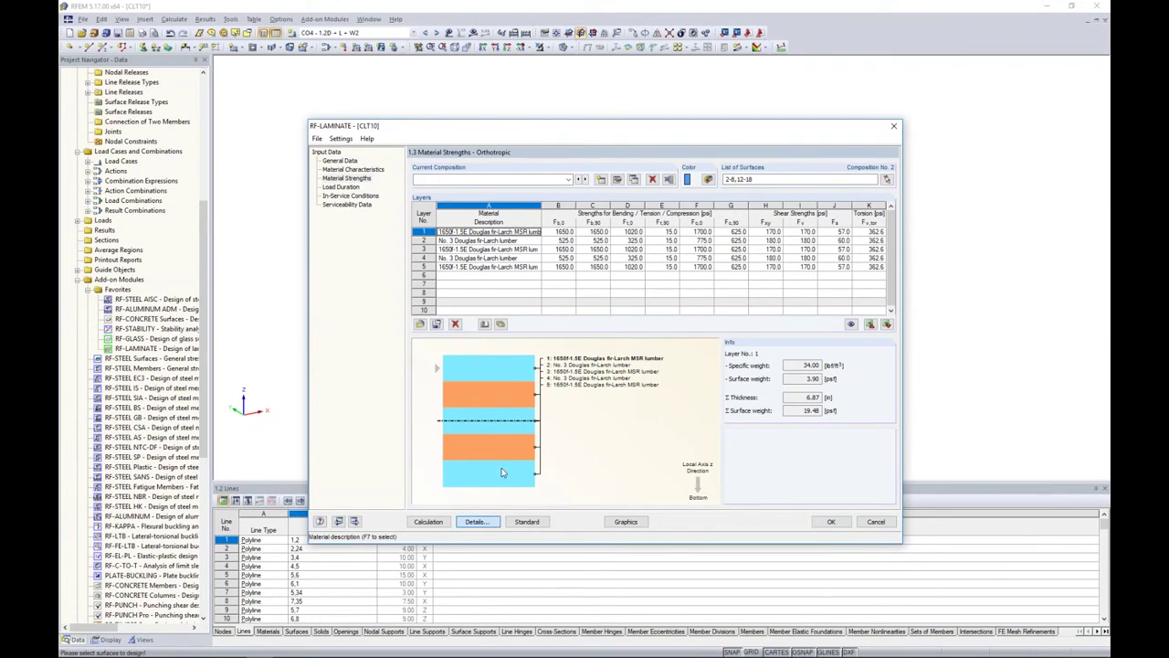
left_click(418, 361)
left_click(418, 371)
left_click(515, 361)
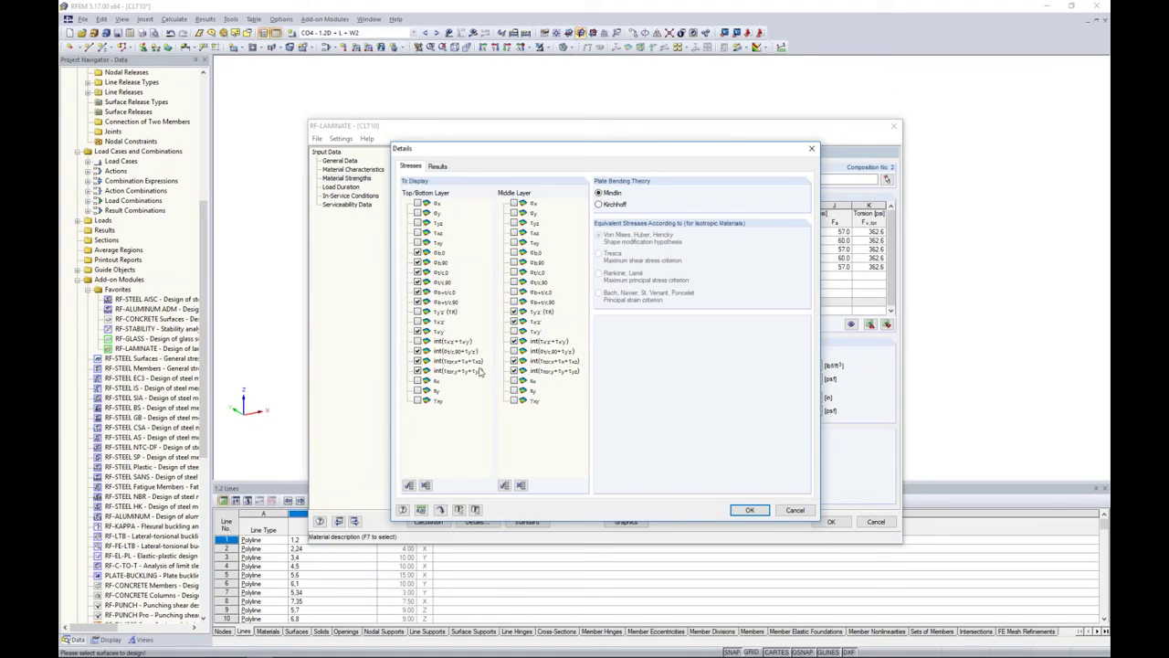
left_click(750, 510)
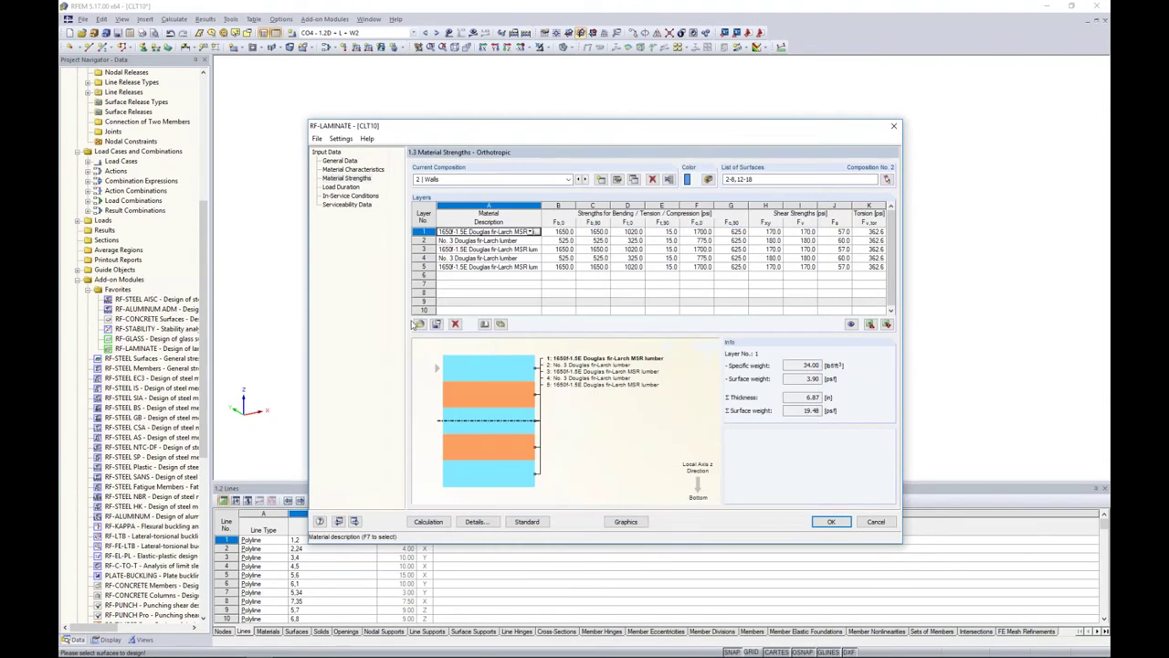
Review the load duration factors of the load cases and combinations and the in-service conditions of the surfaces.
left_click(343, 188)
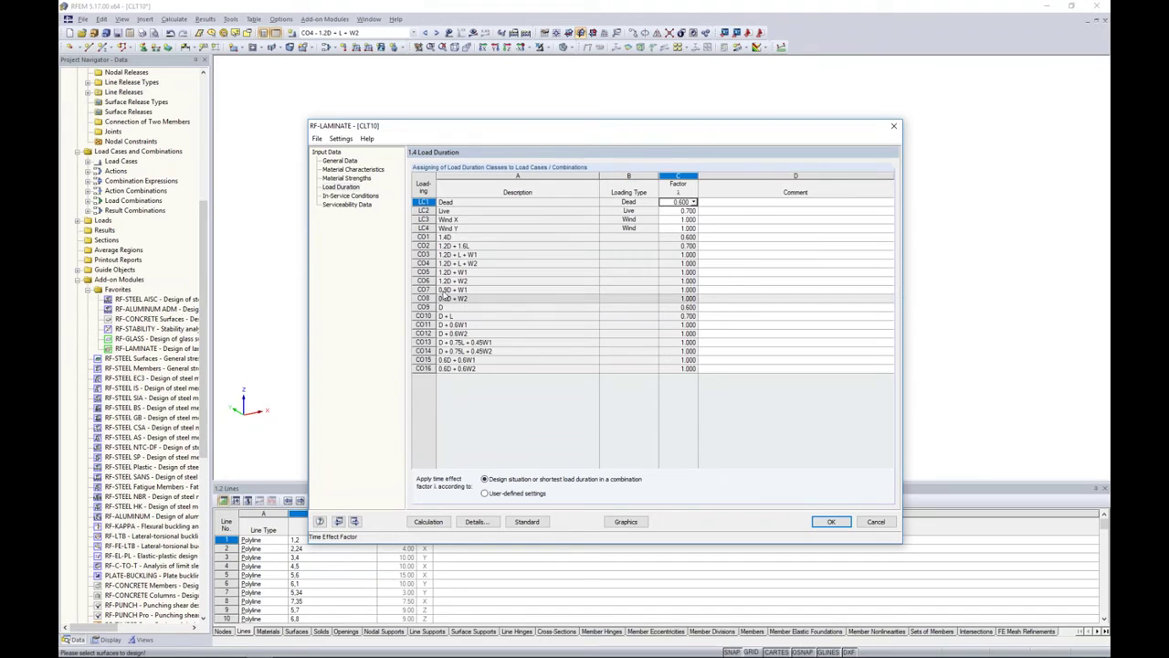
left_click(352, 196)
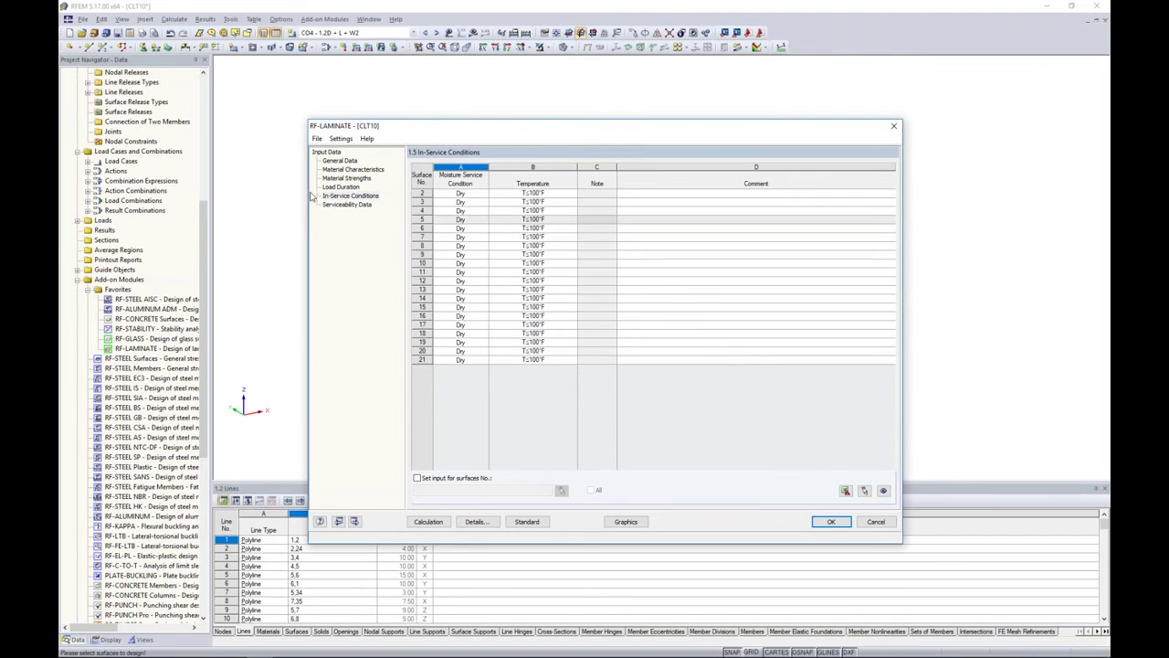
In the serviceability data, assign the intermediate floor and roof surfaces 9-11,19-21 to the first reference length row.
left_click(346, 205)
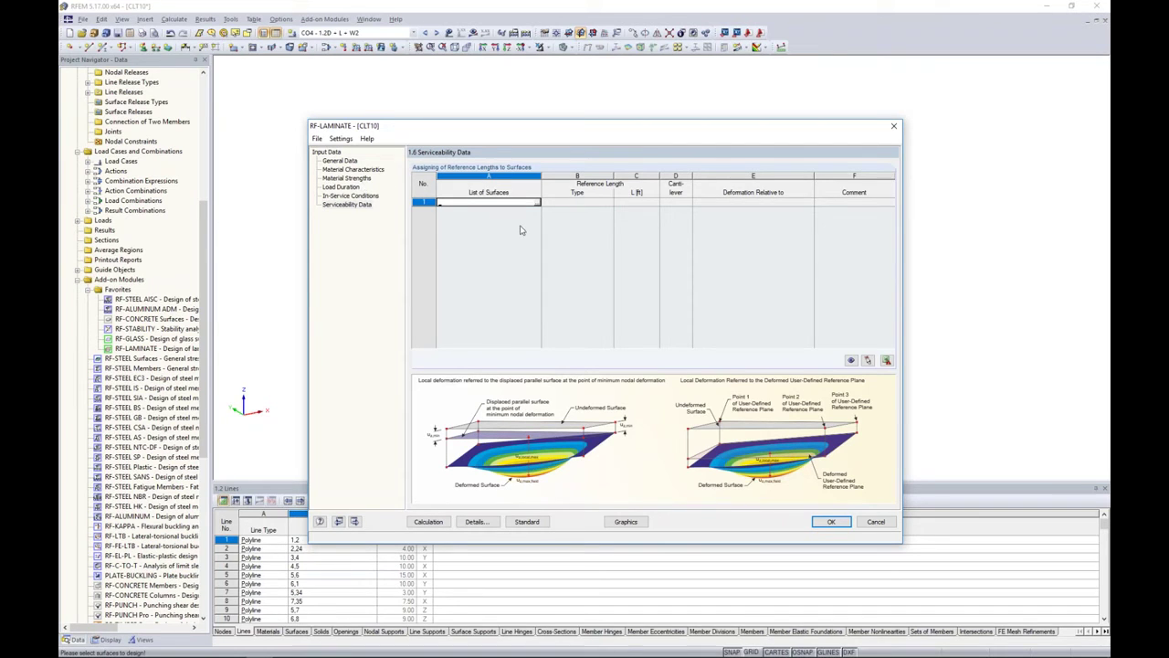
left_click(537, 203)
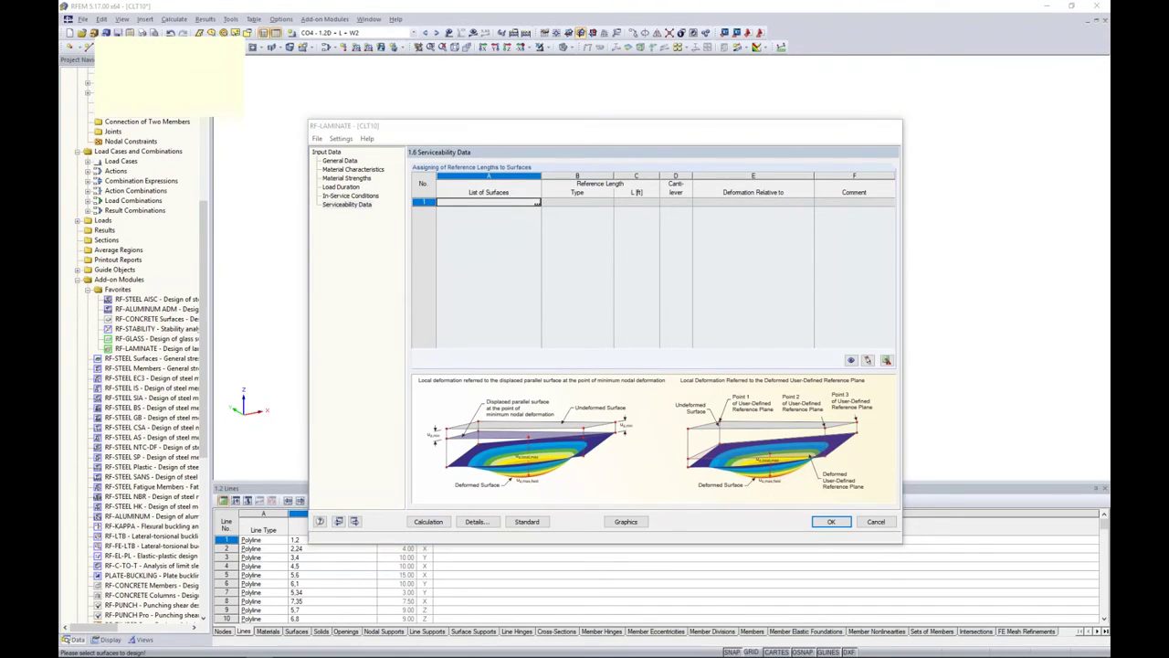
middle_click_drag(788, 267, 739, 245, "ctrl")
left_click_drag(385, 129, 768, 186)
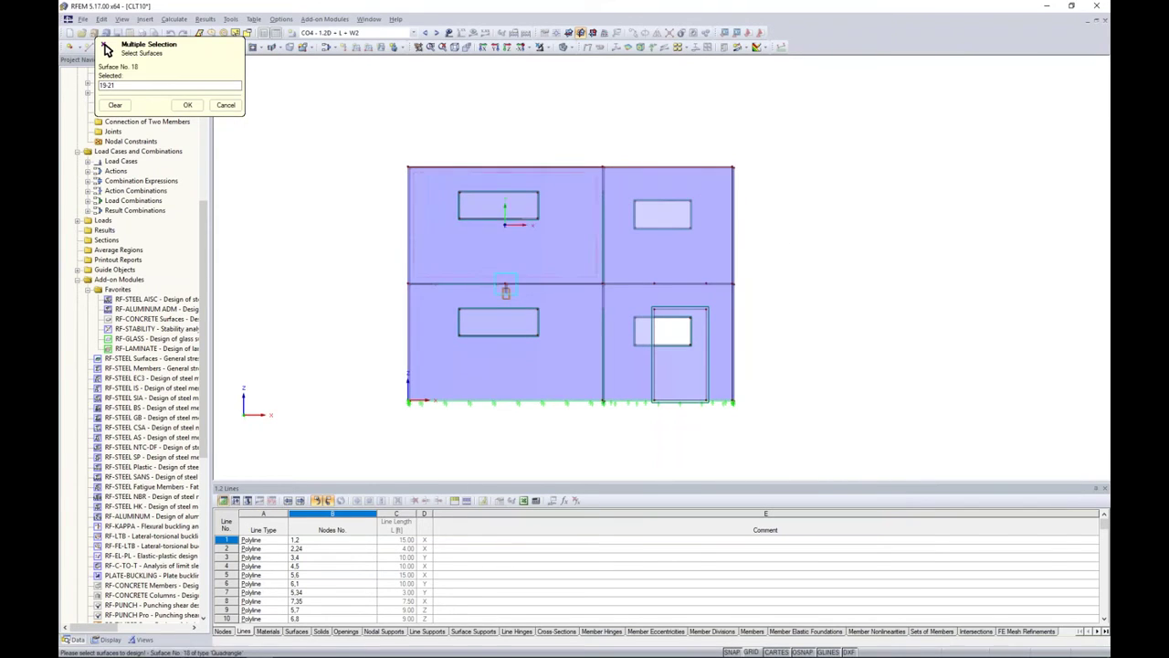
left_click_drag(384, 261, 755, 311)
middle_click_drag(754, 311, 804, 319, "ctrl")
left_click(187, 105)
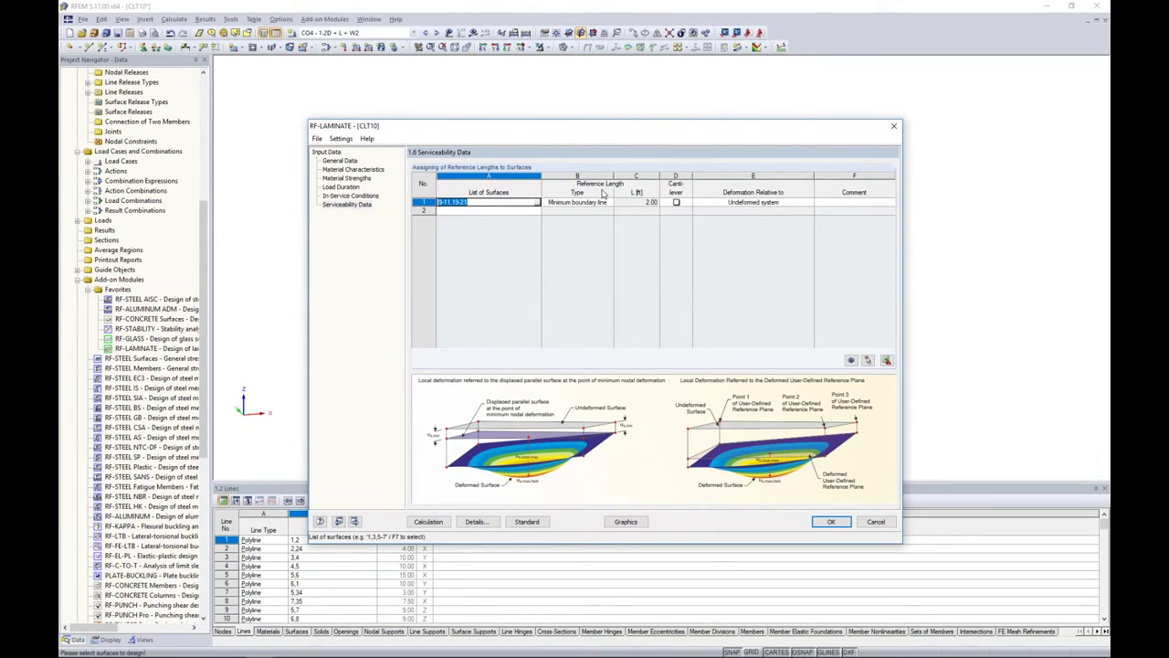
Review the NDS-2018 LRFD standard's serviceability deflection limits for spans and cantilevers.
left_click(519, 522)
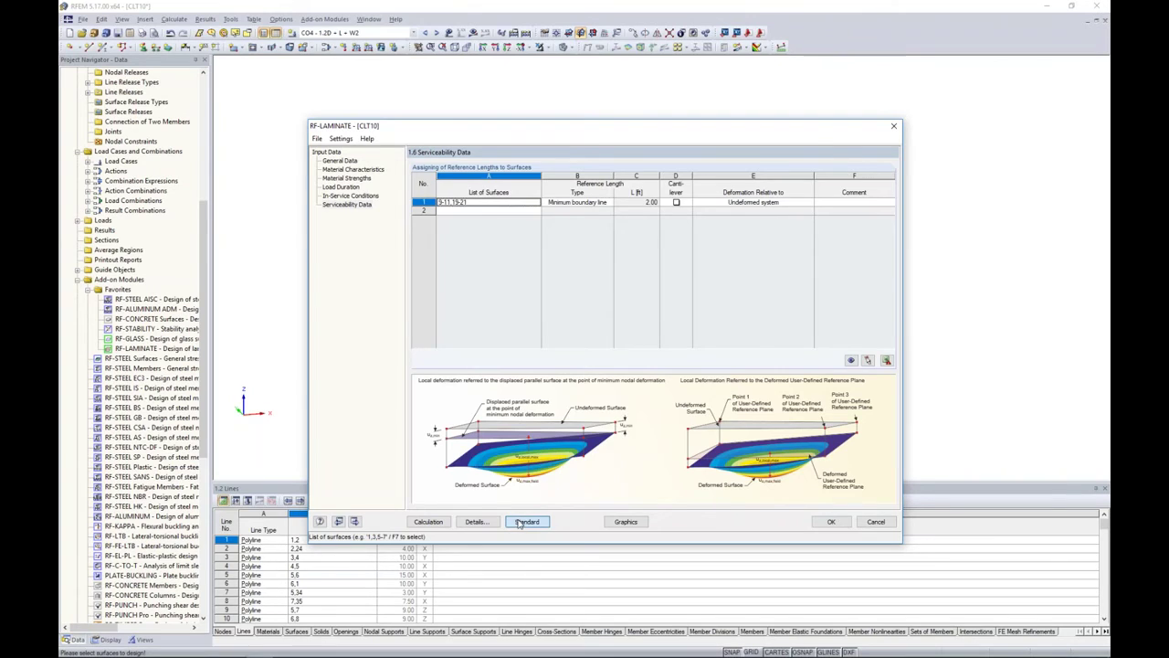
left_click(456, 167)
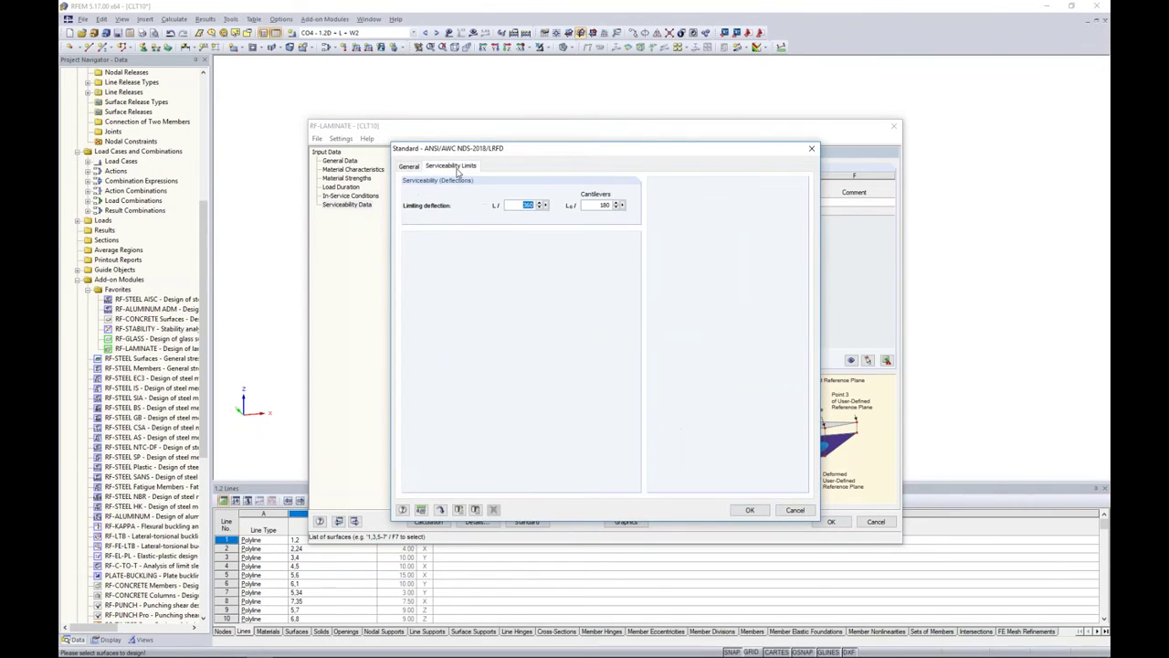
left_click(518, 207)
left_click(599, 204)
left_click(749, 510)
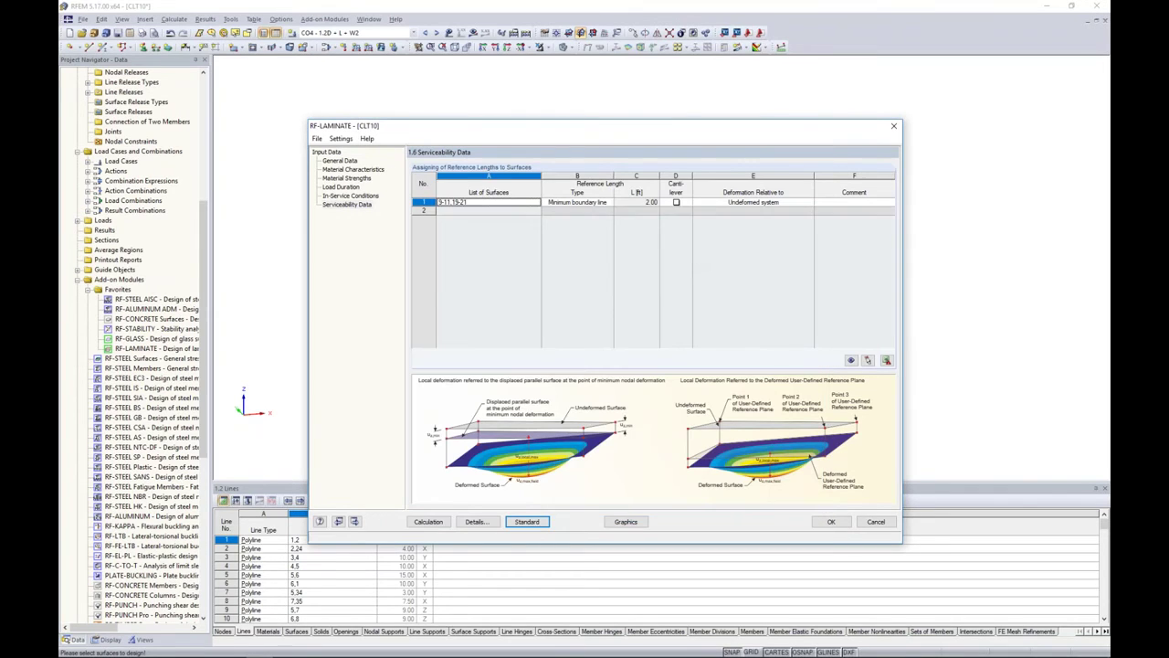
Set the reference length type of the floor and roof surfaces to Maximum boundary line.
left_click(603, 202)
left_click(609, 202)
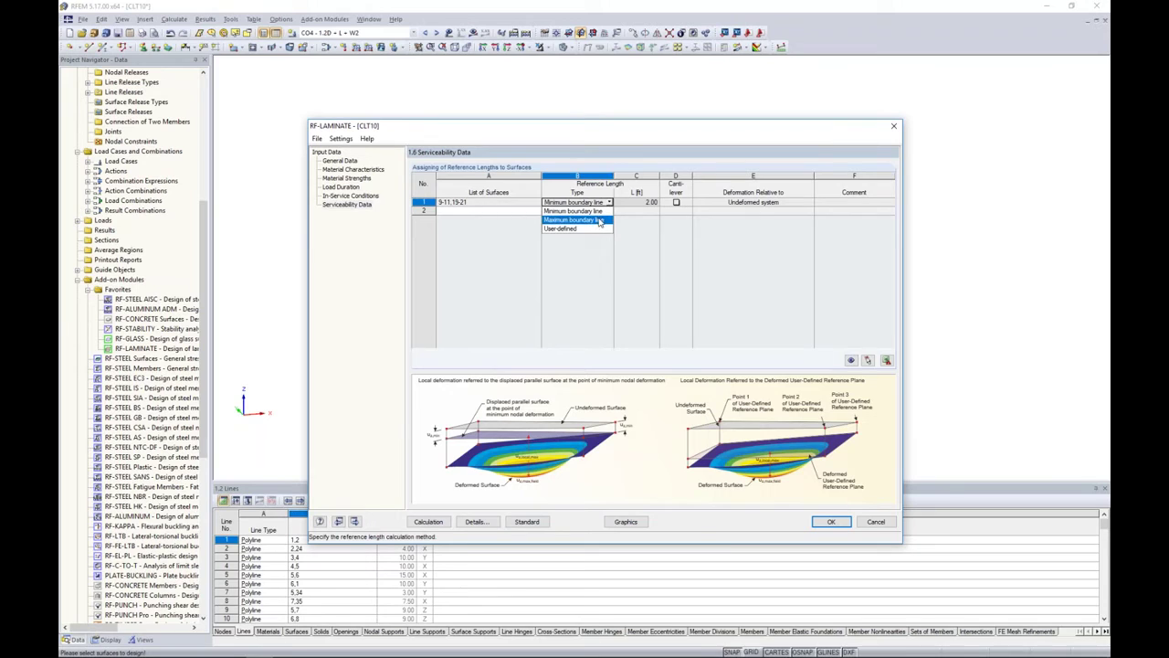
left_click(590, 220)
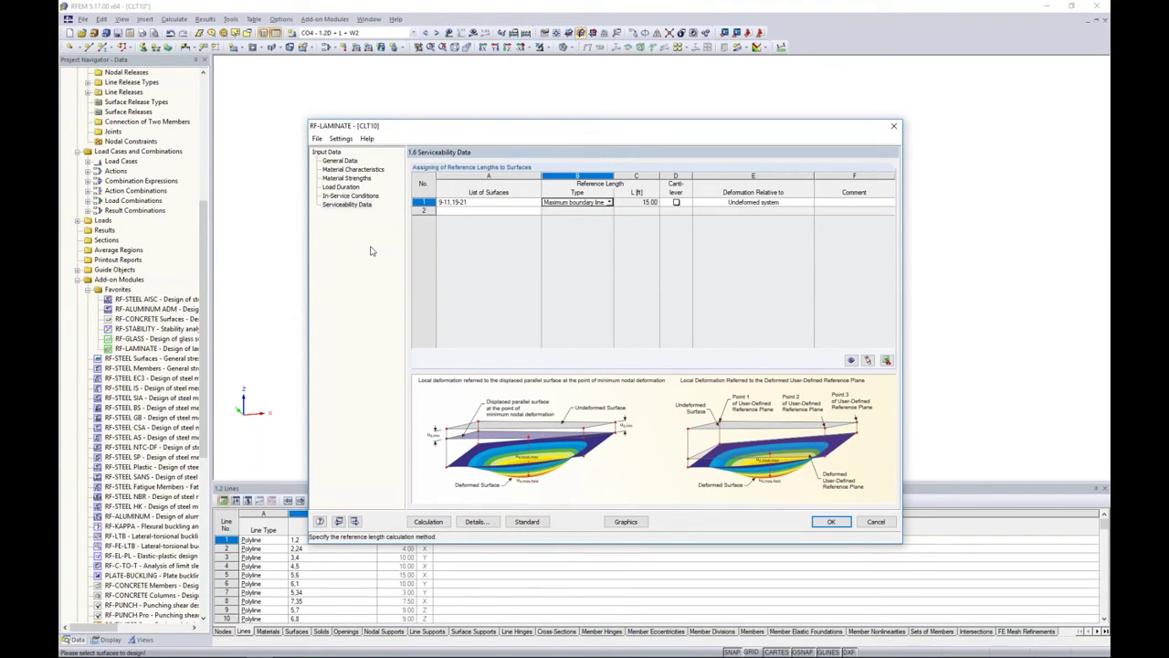
Check the orthotropic layer directions of the Walls composition, accept the RF-LAMINATE input and save the model.
left_click(353, 169)
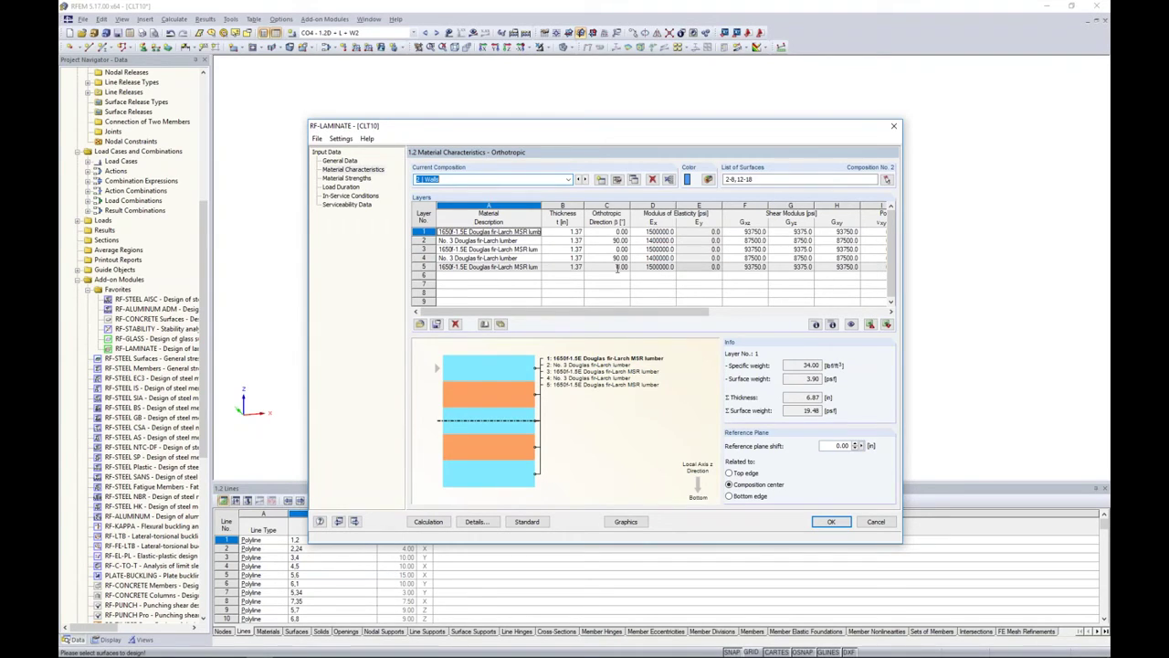
left_click_drag(585, 128, 539, 286)
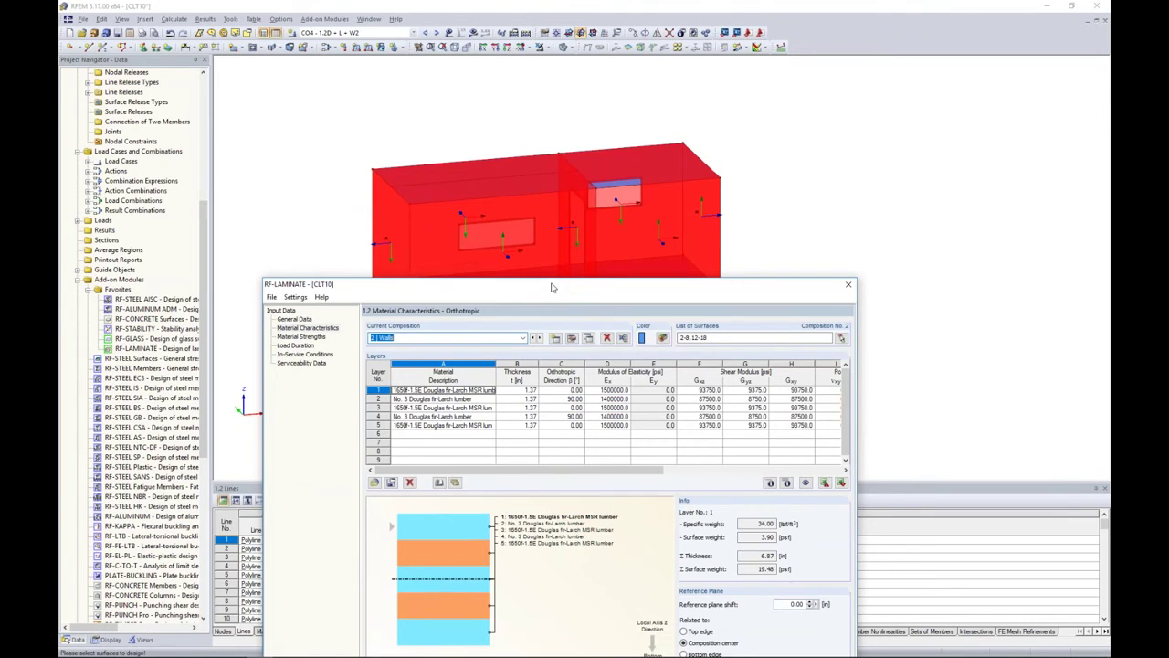
left_click_drag(552, 289, 587, 122)
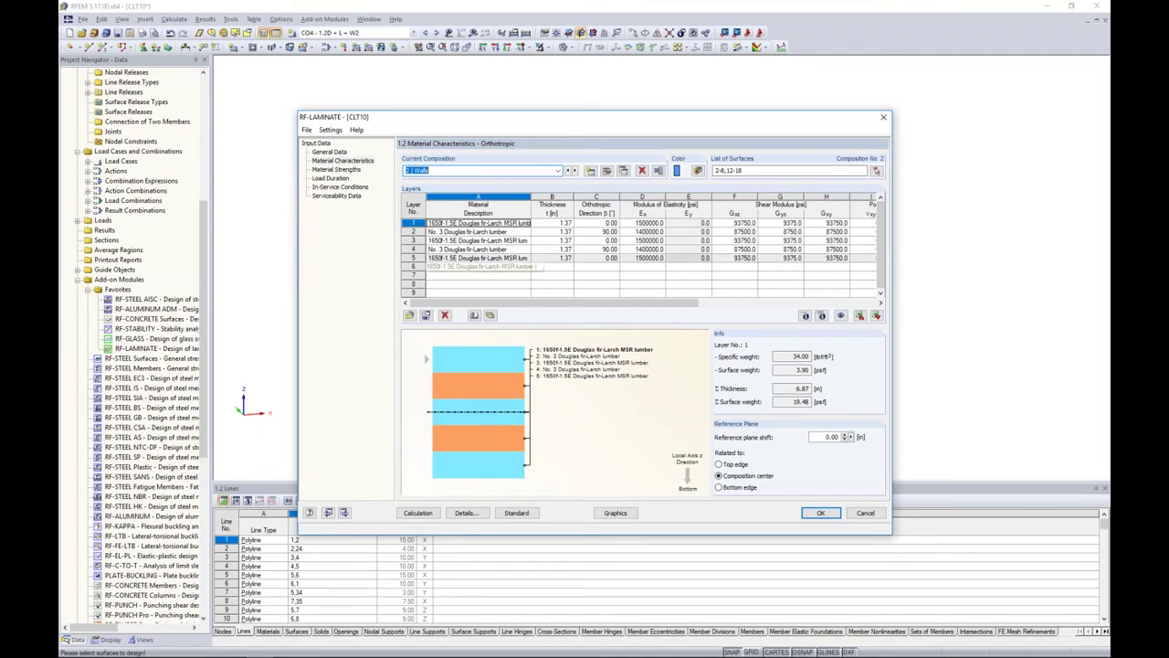
left_click(820, 514)
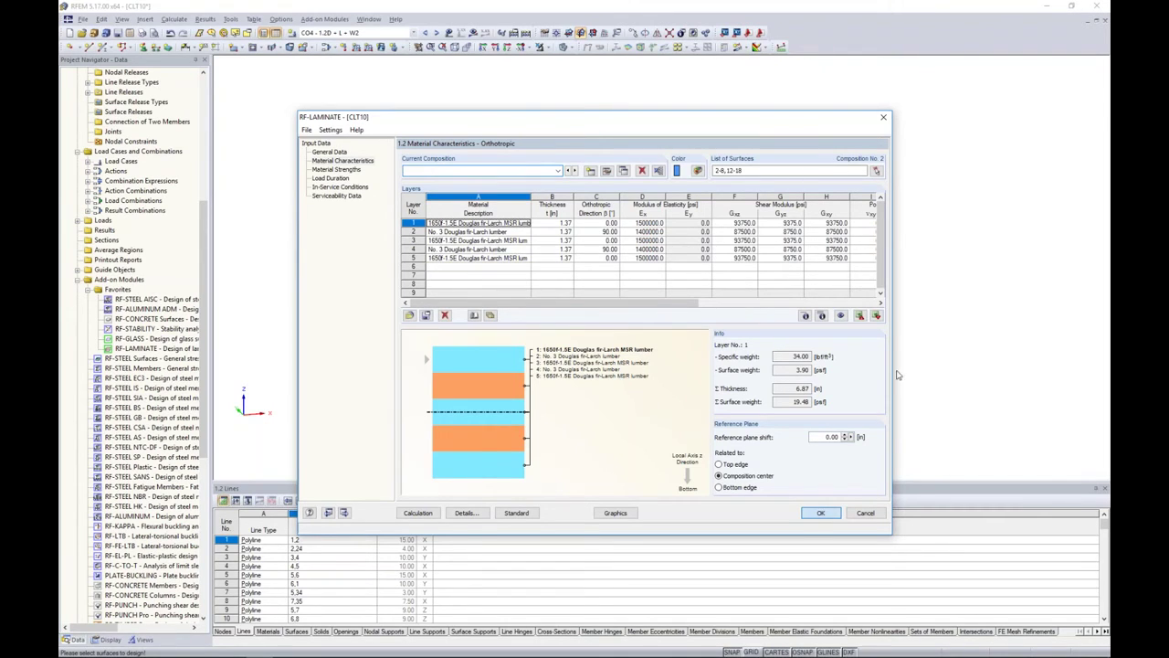
middle_click_drag(761, 312, 818, 319, "ctrl")
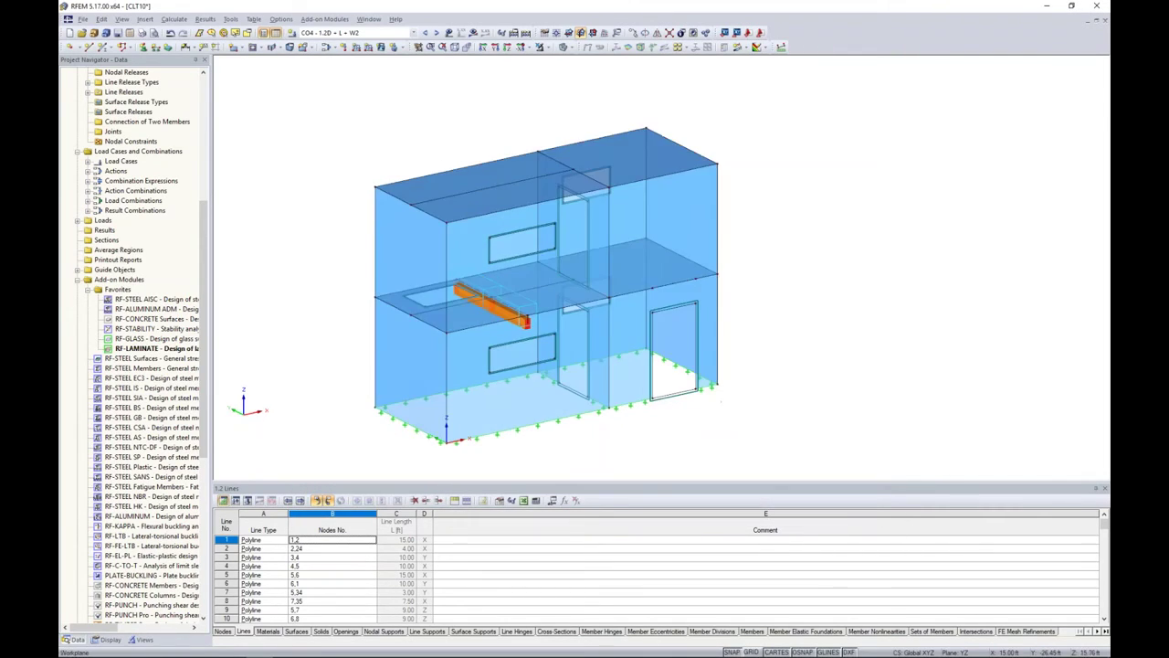
left_click(119, 35)
Turn on the surfaces' local axis systems and inspect the axis orientation of the walls.
double_click(677, 235)
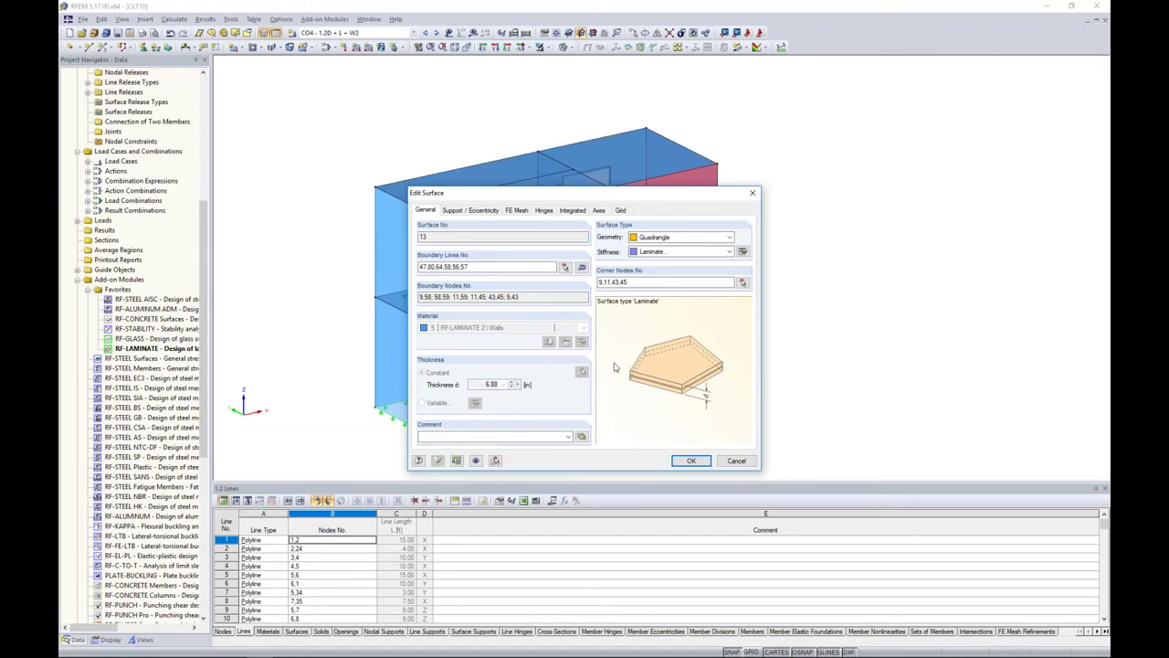
left_click(692, 460)
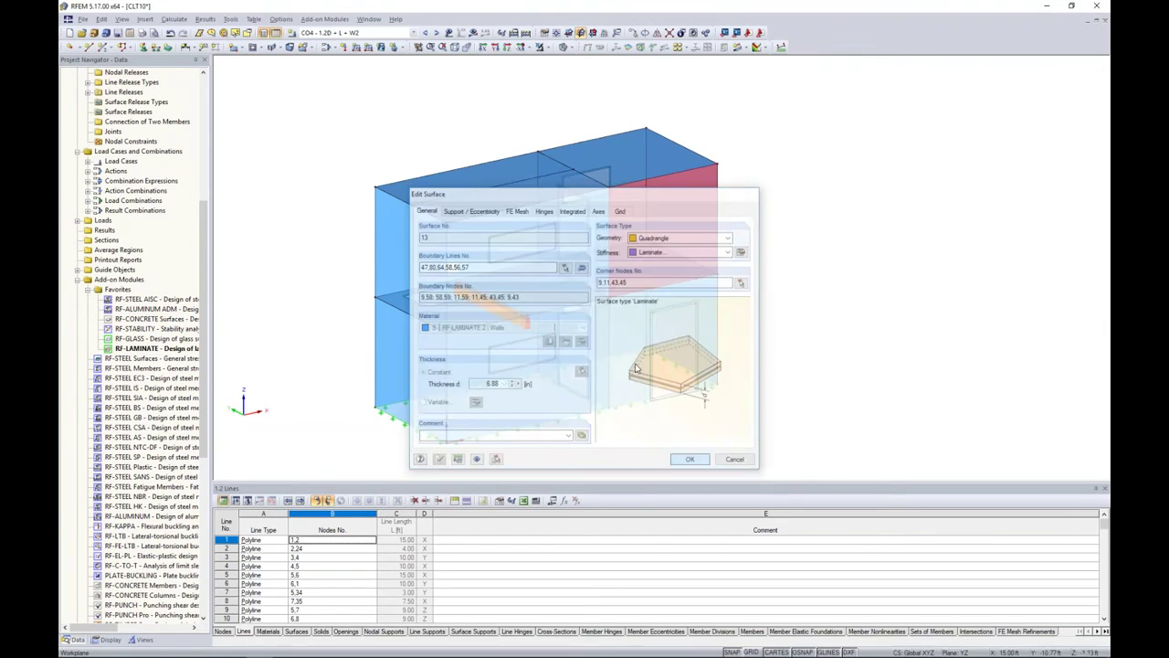
right_click(690, 223)
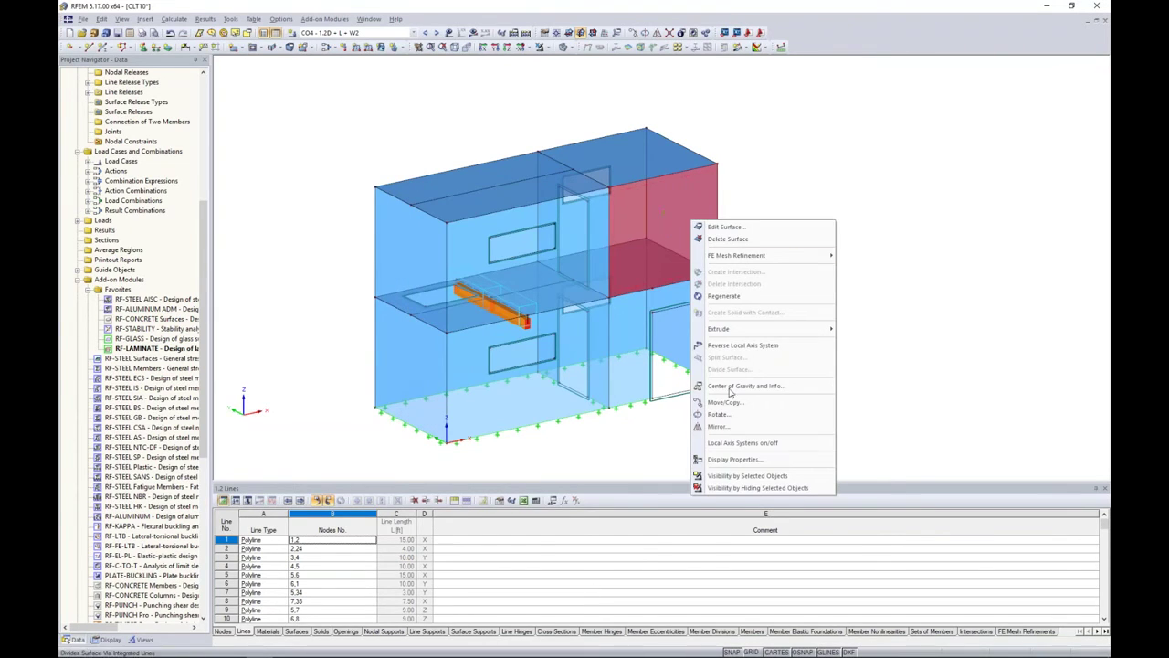
left_click(735, 442)
left_click(766, 358)
middle_click_drag(766, 358, 814, 326)
scroll(508, 369, "up", 2)
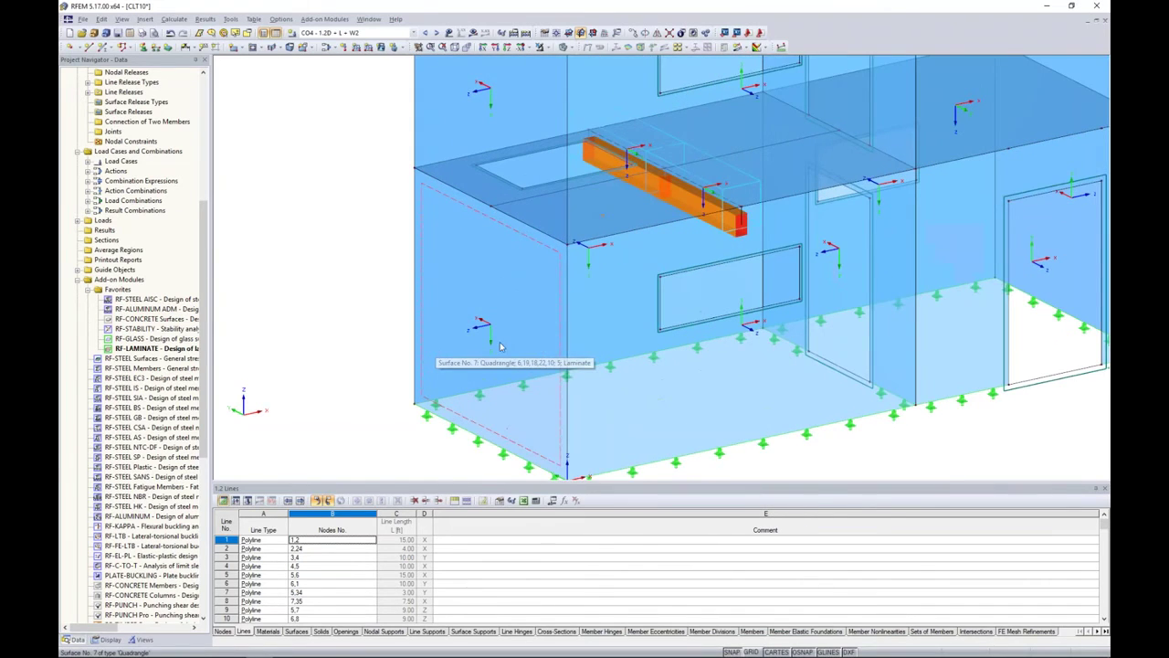
middle_click_drag(502, 347, 463, 263)
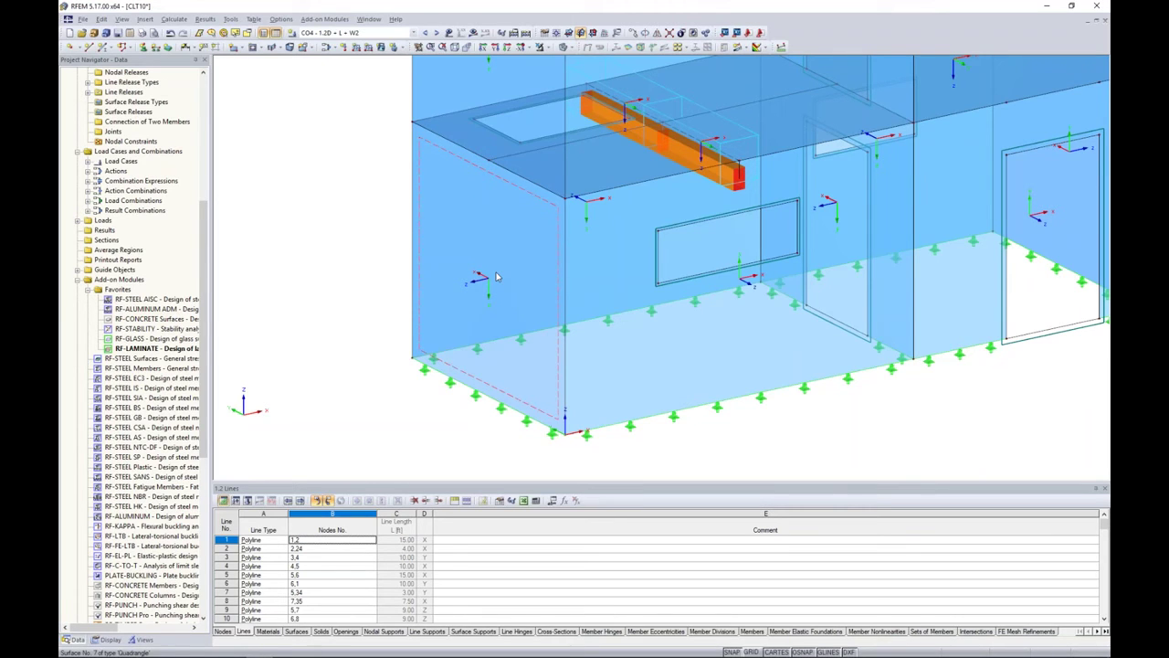
scroll(530, 276, "down", 4)
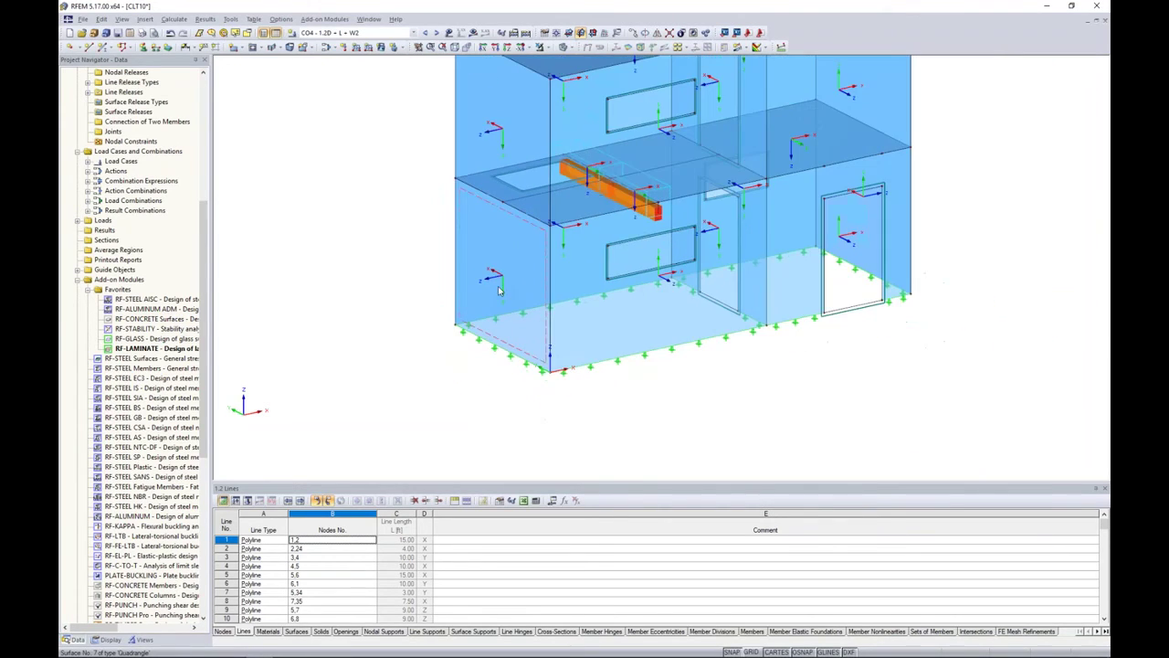
scroll(650, 336, "down", 1)
middle_click_drag(651, 336, 587, 331)
Select all wall surfaces on both storeys and set their input x-axis parallel to vertical line 12.
left_click_drag(879, 313, 421, 280)
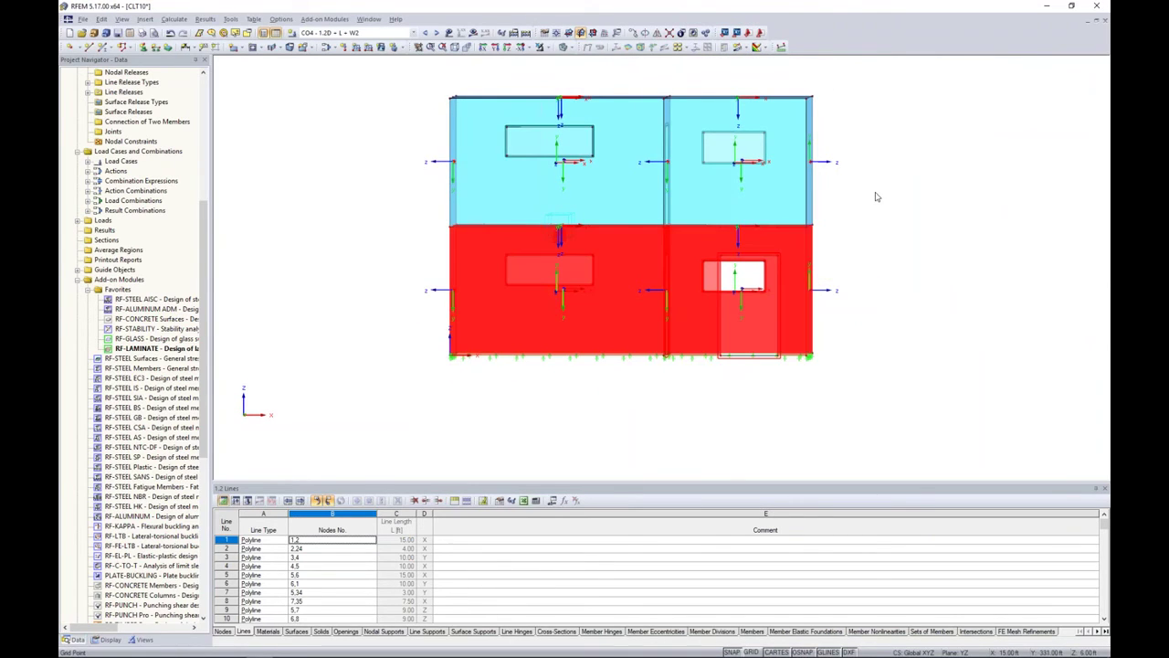
left_click_drag(877, 189, 413, 134, "ctrl")
middle_click_drag(549, 192, 594, 233, "ctrl")
double_click(782, 128)
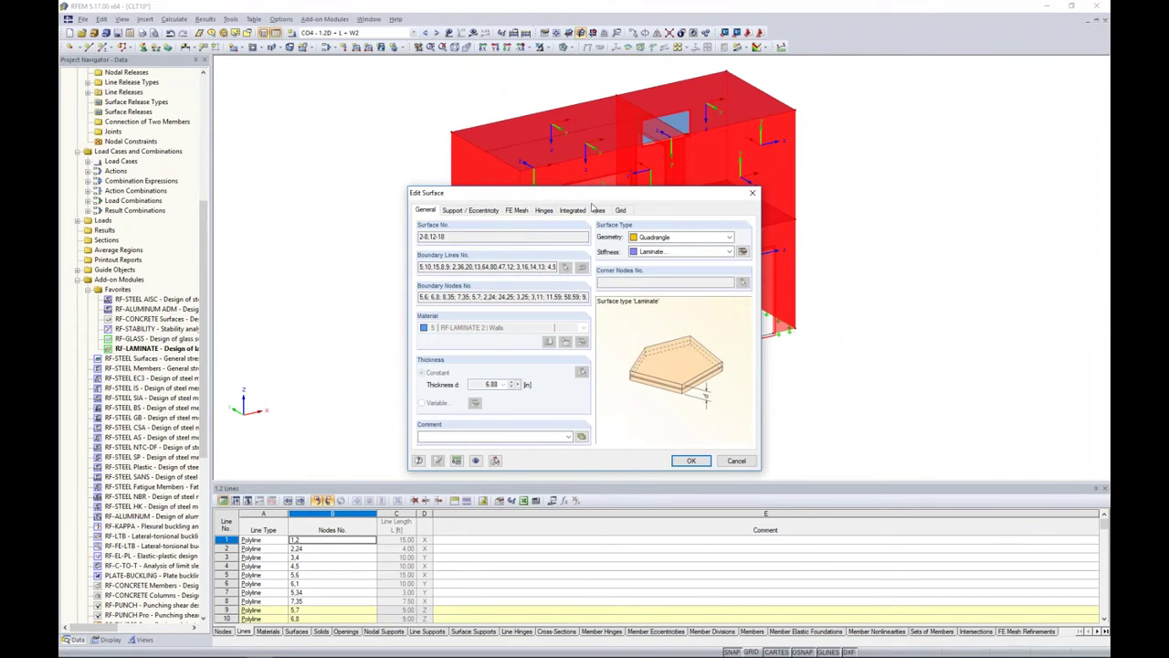
left_click(599, 211)
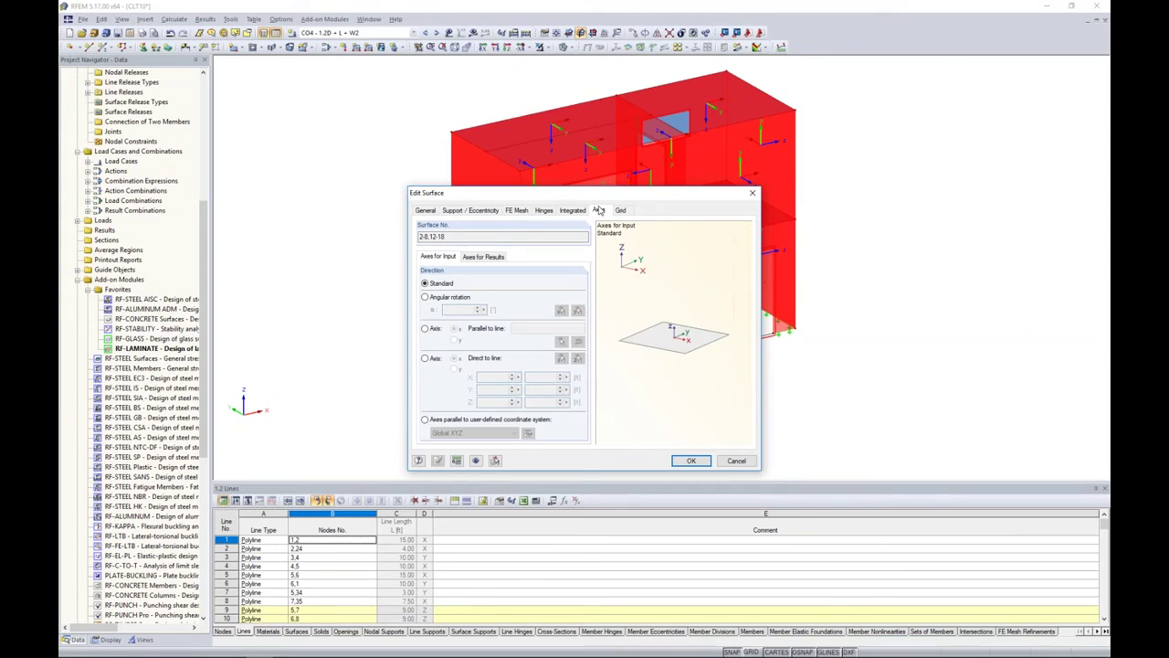
left_click(424, 328)
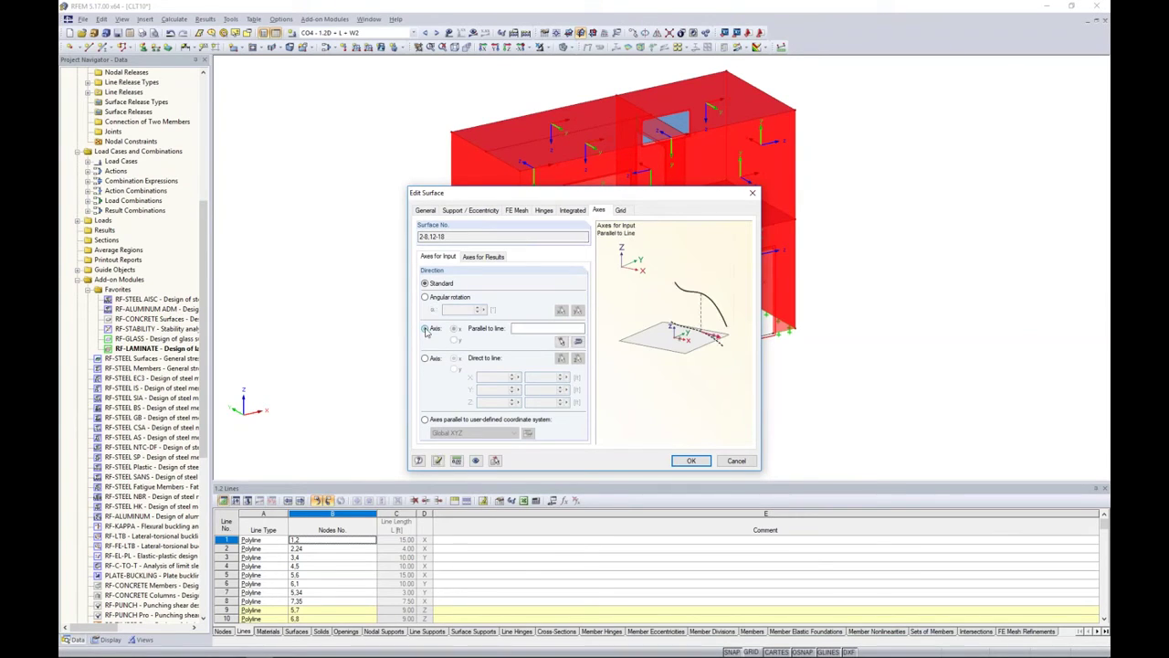
left_click(525, 330)
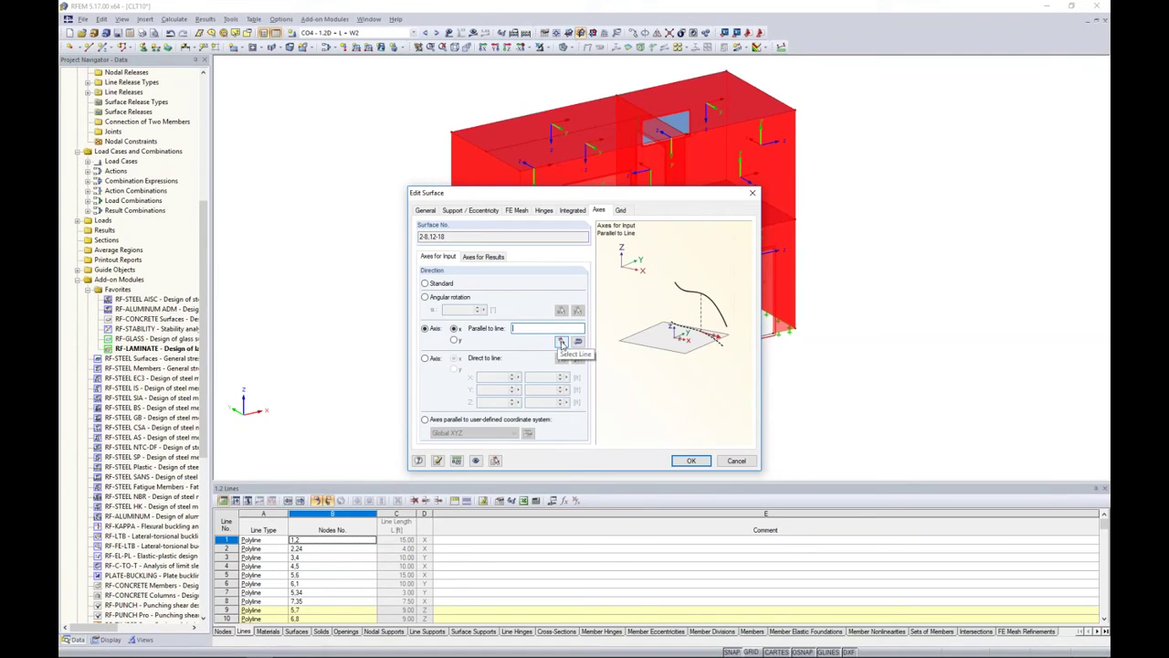
left_click(562, 341)
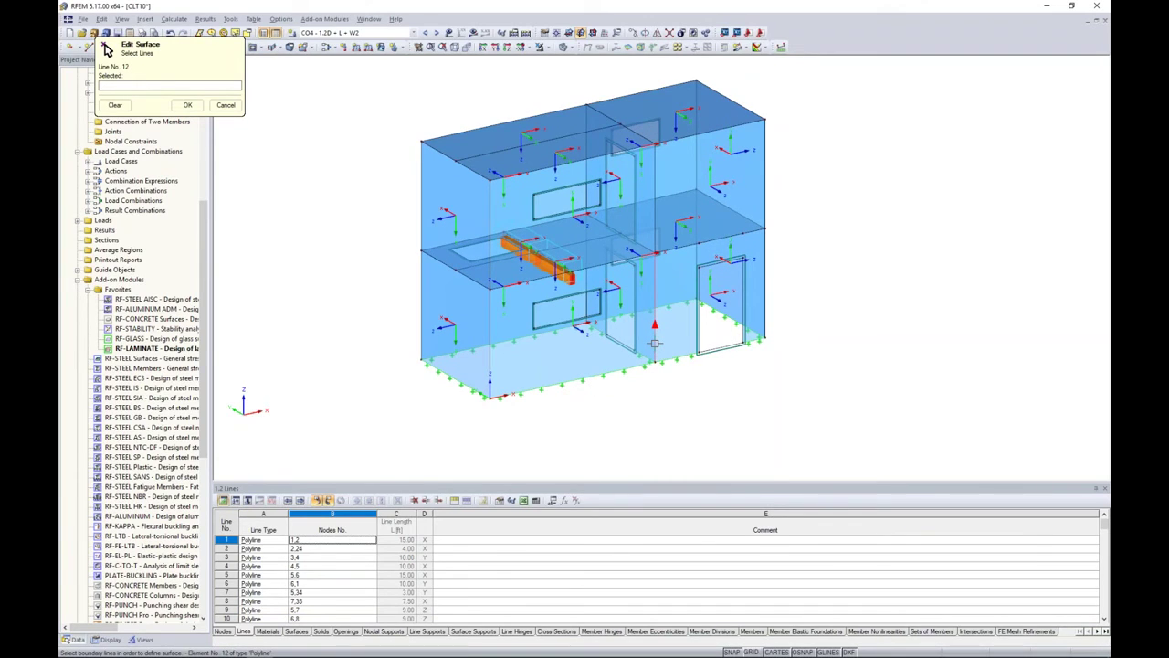
left_click(655, 344)
left_click(188, 105)
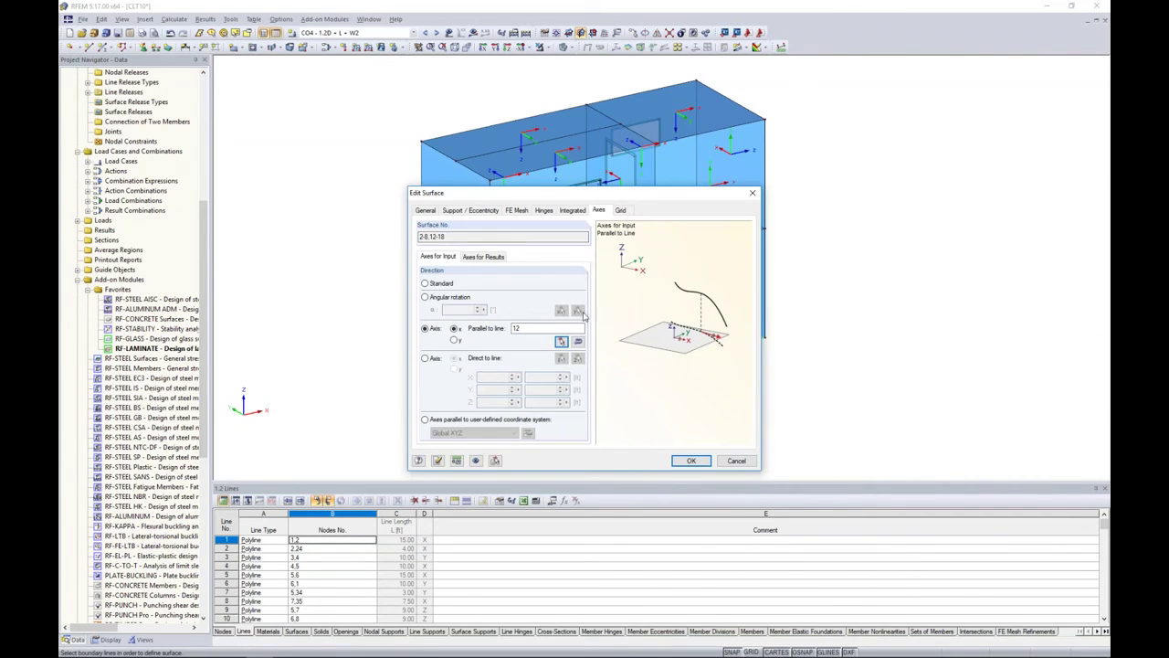
left_click(690, 459)
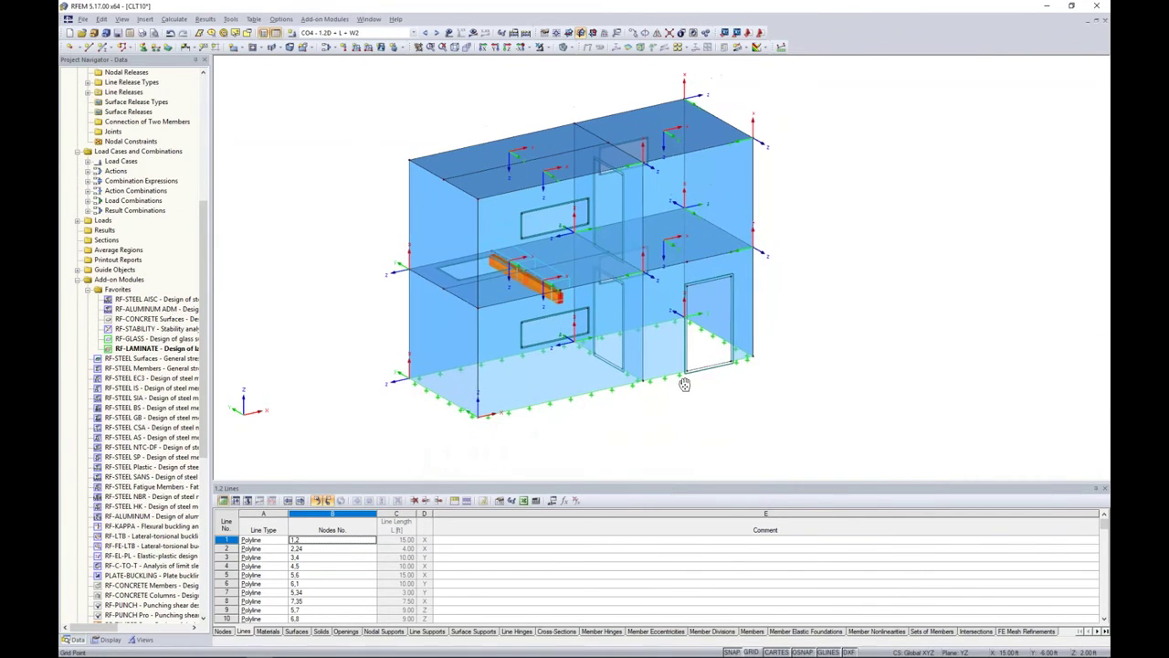
Check the walls' reoriented local axes and turn off the display of the surfaces' local axis systems.
scroll(625, 352, "up", 3)
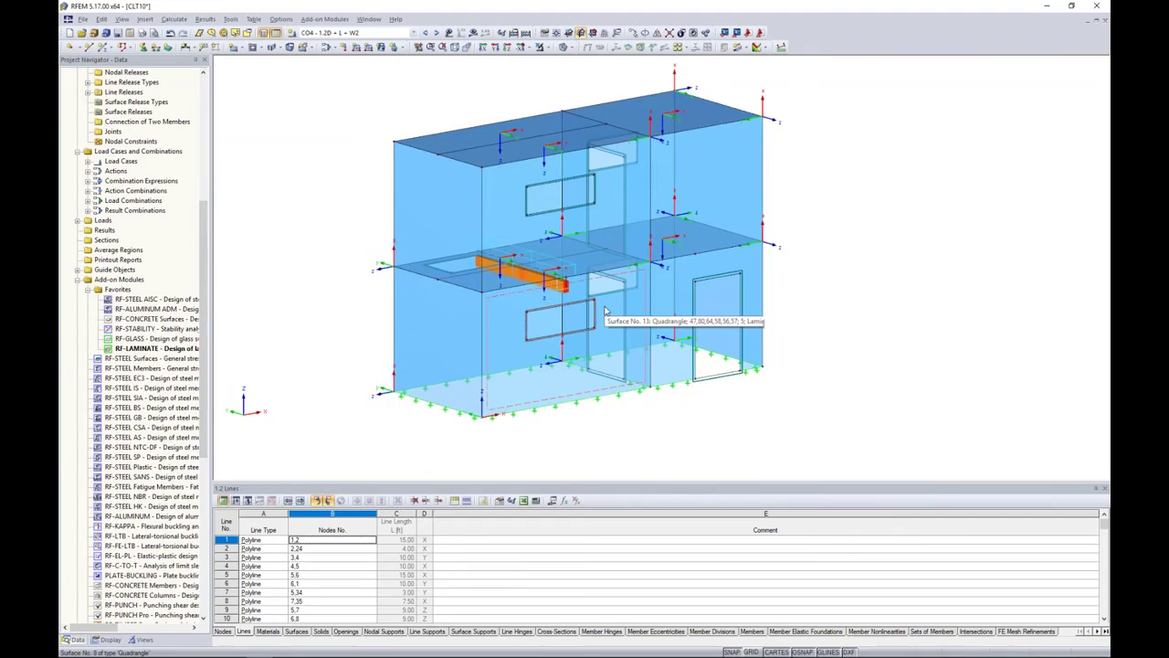
scroll(699, 346, "up", 2)
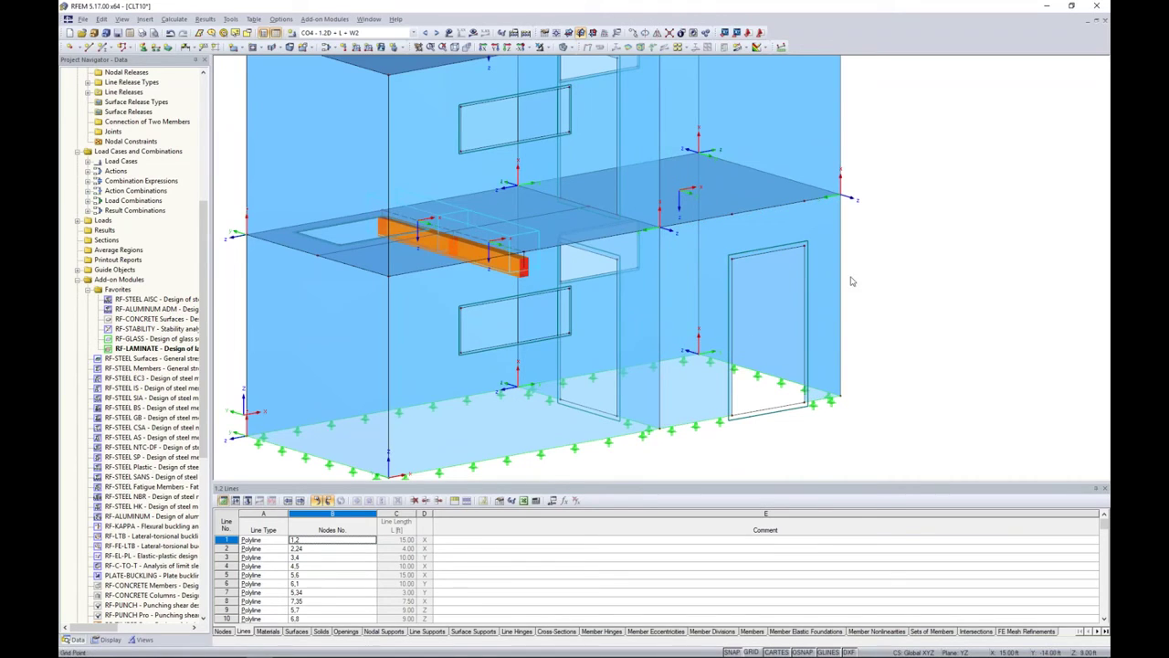
right_click(823, 259)
key("Escape")
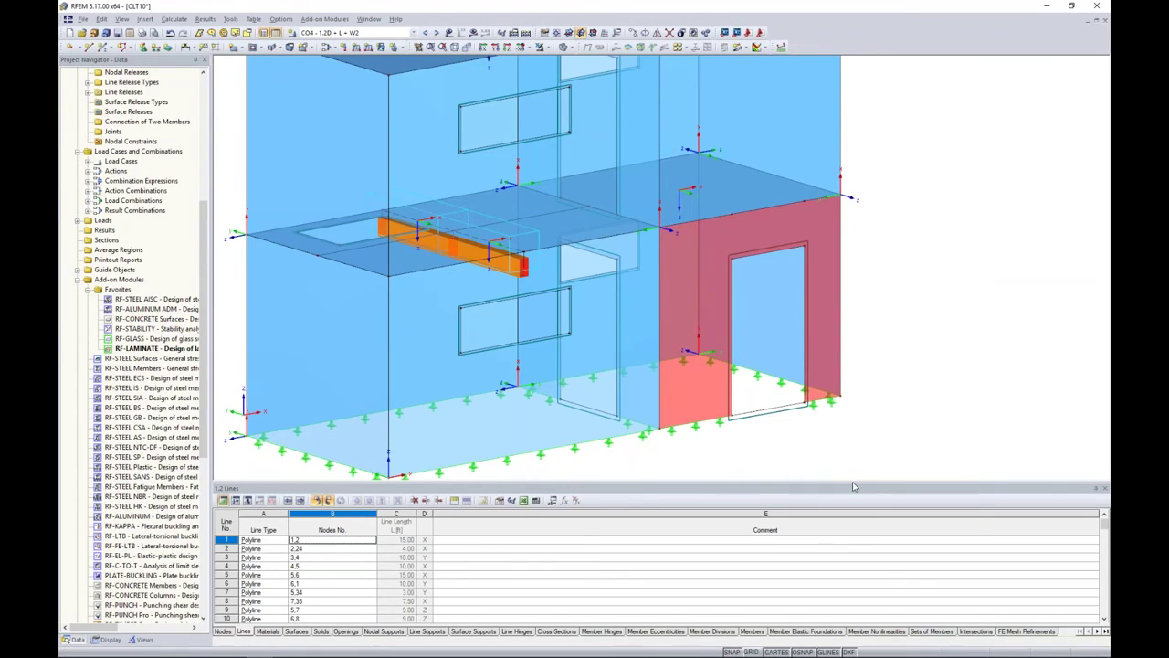
scroll(909, 326, "down", 3)
middle_click_drag(909, 324, 866, 343, "ctrl")
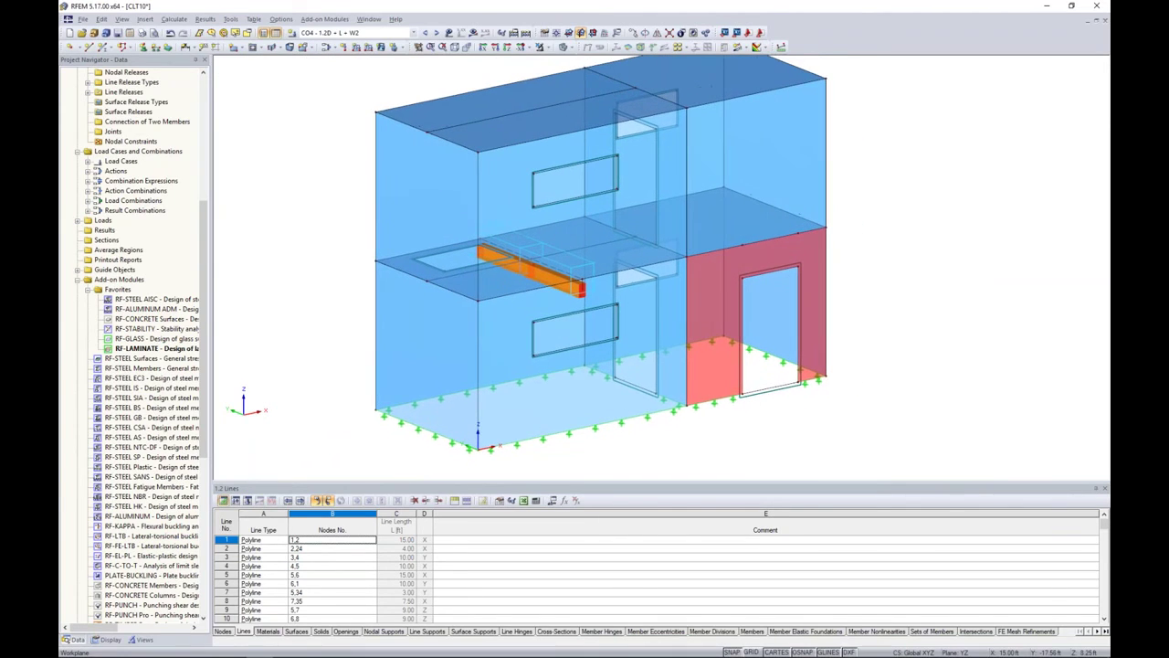
left_click(870, 287)
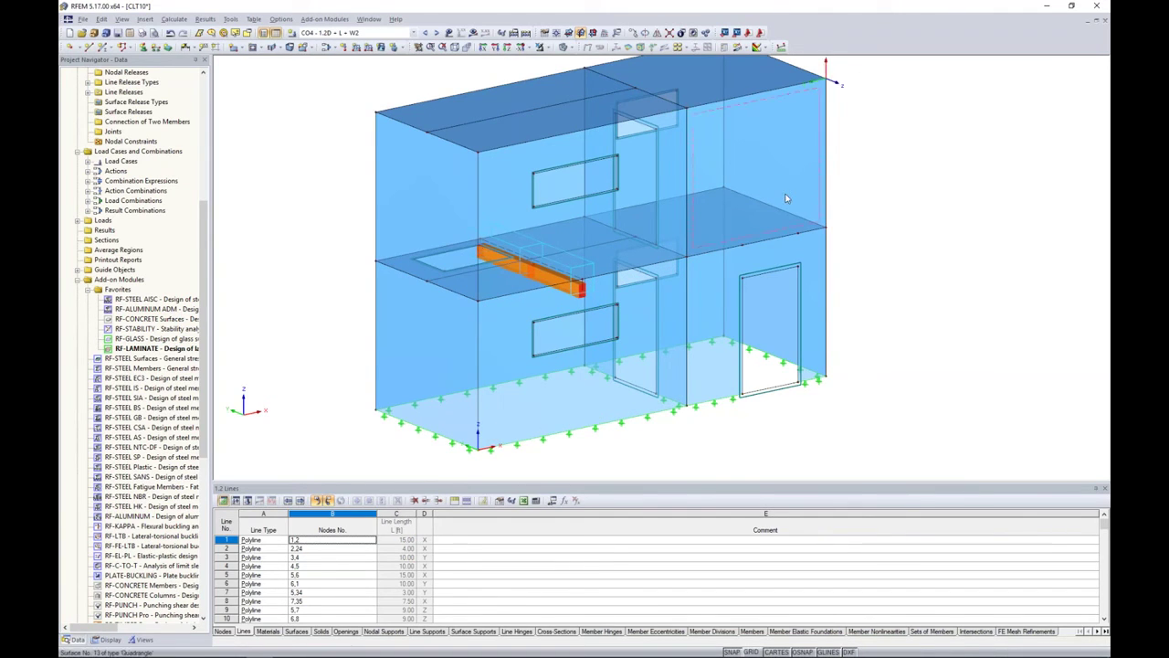
Begin assigning line hinges graphically and define a hinge type with a 50 kip/ft² translational spring in ux and rotation φx released.
middle_click_drag(943, 347, 846, 326, "ctrl")
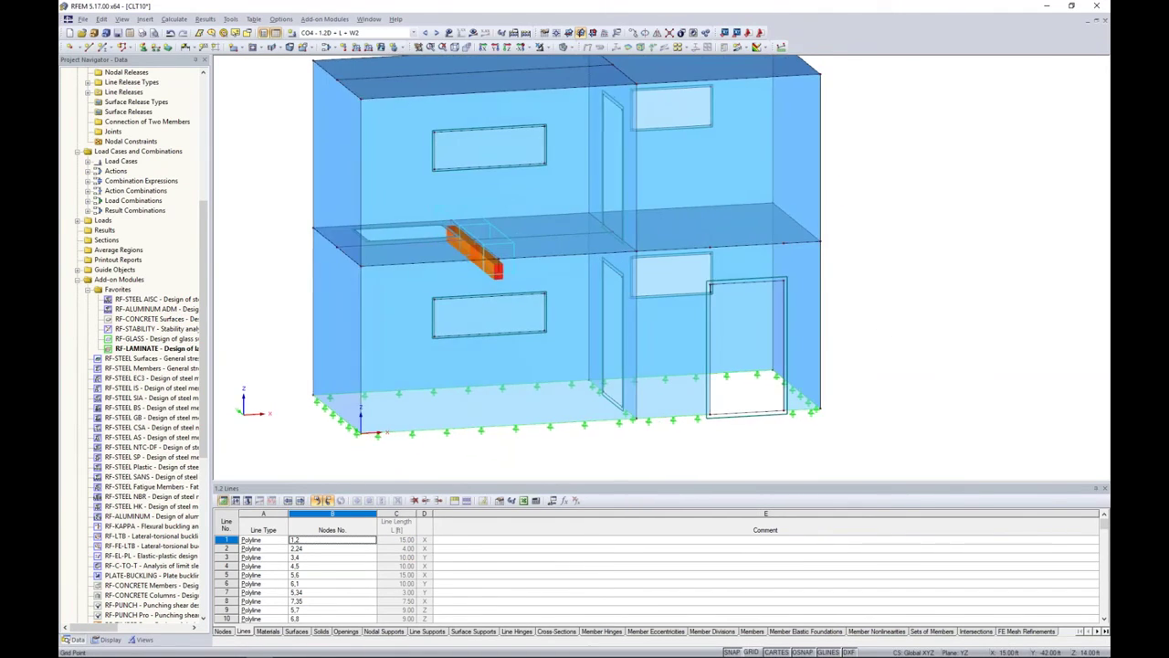
scroll(846, 326, "down", 2)
left_click_drag(209, 330, 207, 179)
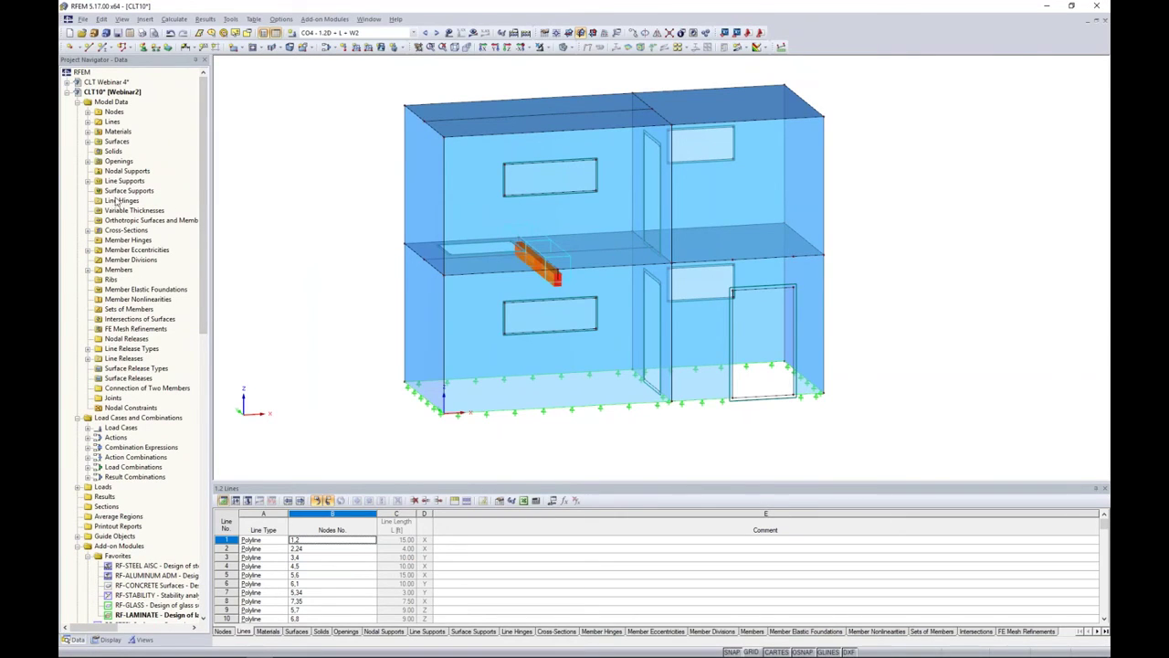
left_click(144, 20)
mouse_move(152, 35)
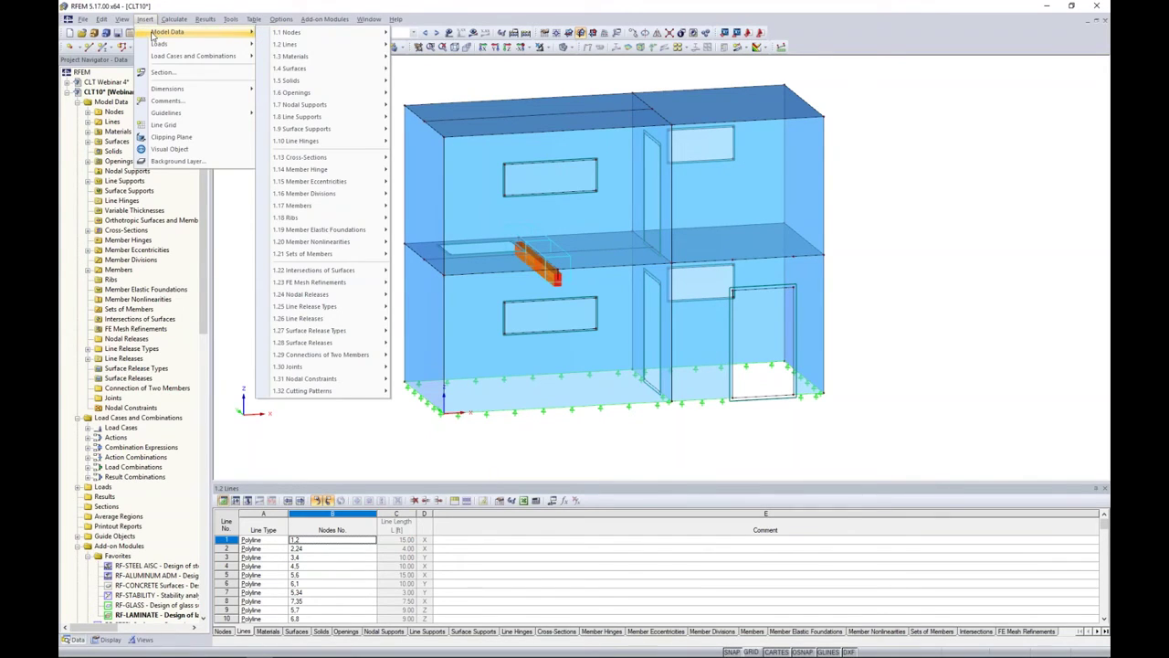
mouse_move(309, 146)
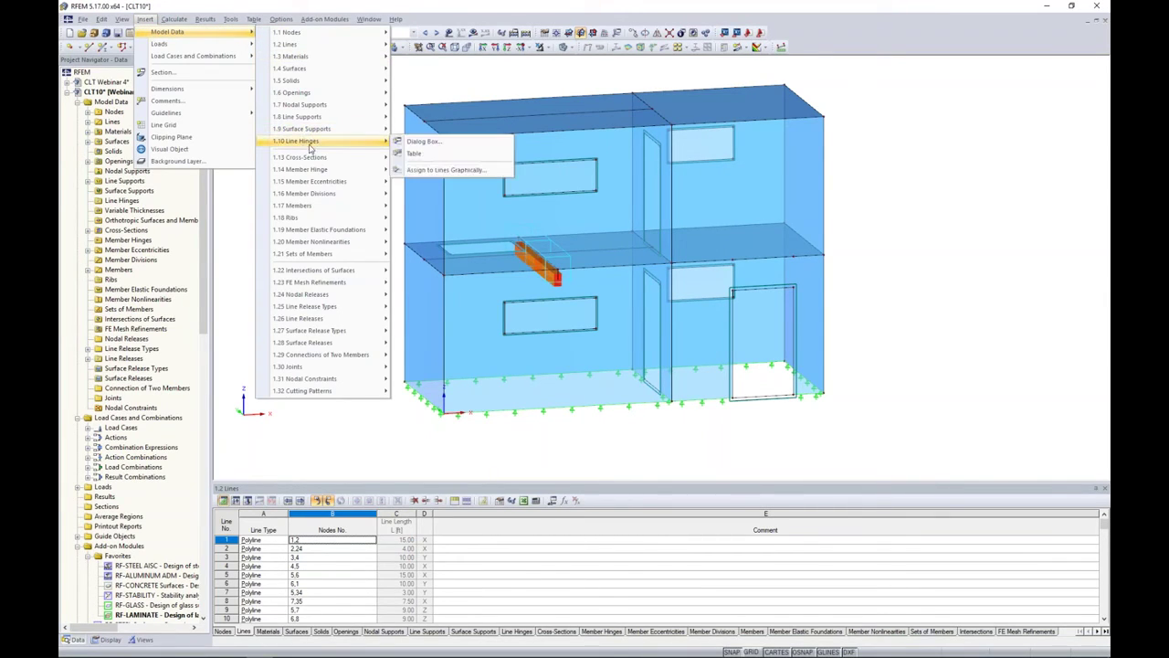
left_click(423, 171)
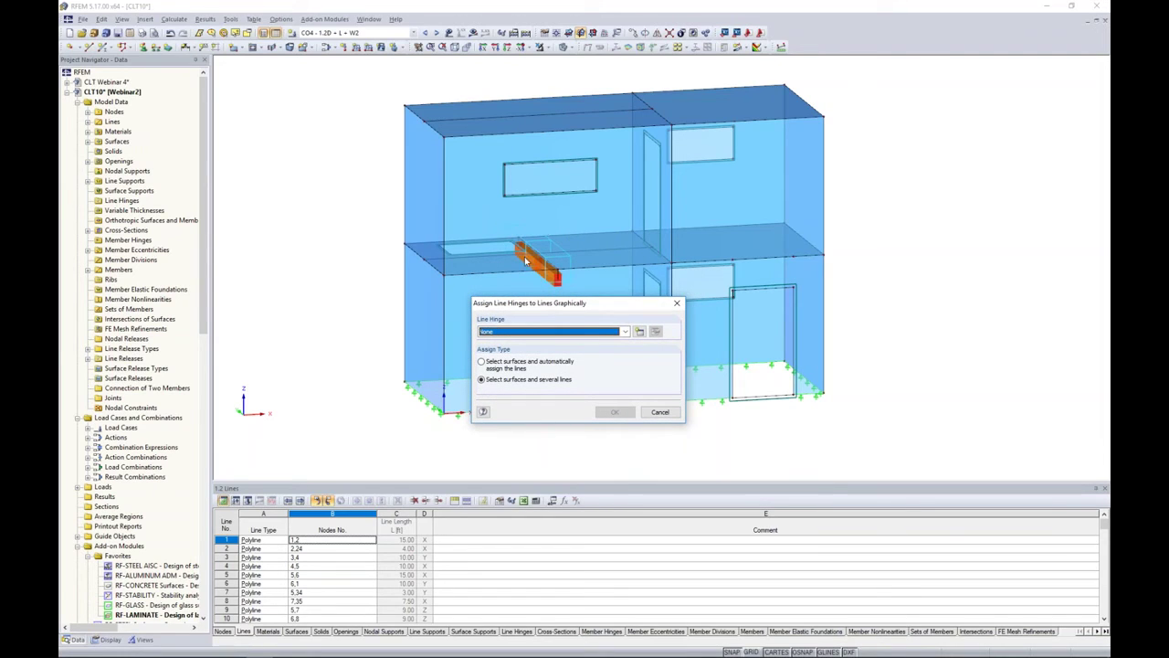
left_click_drag(564, 307, 564, 281)
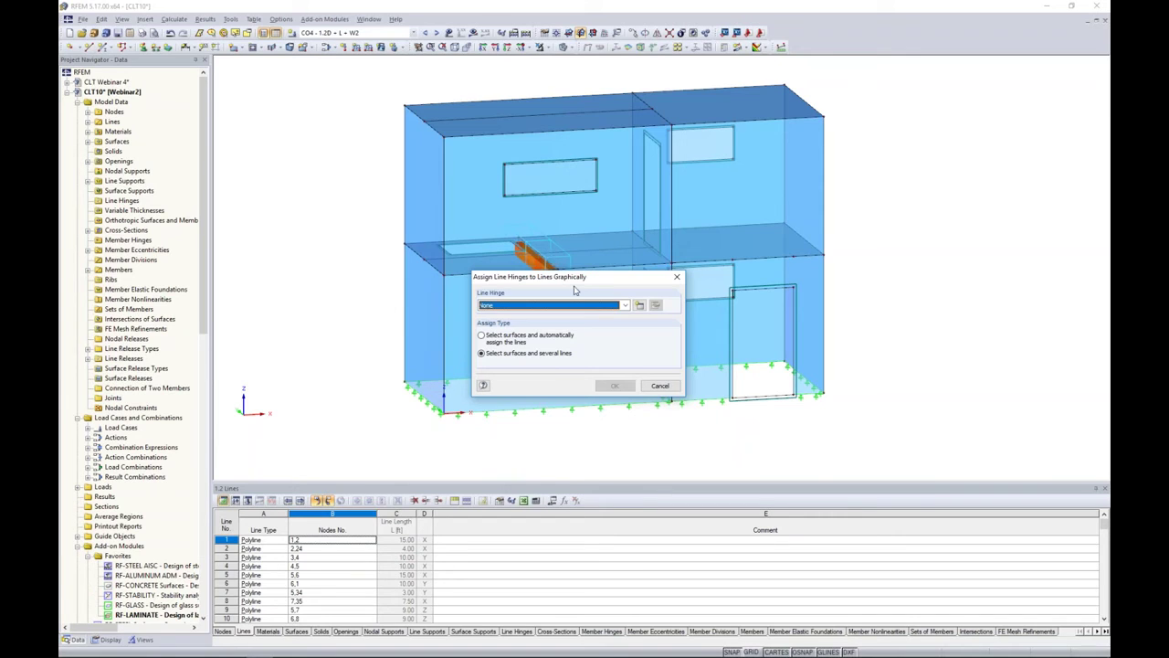
left_click(642, 309)
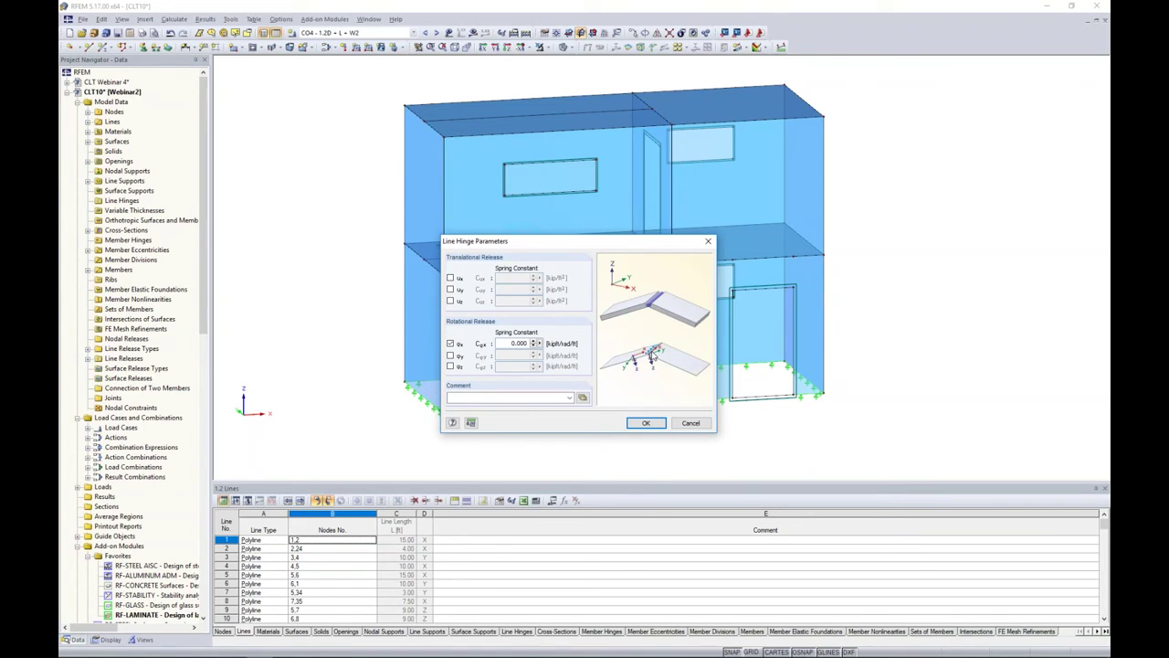
left_click(451, 277)
key("Tab")
type("5")
left_click(646, 423)
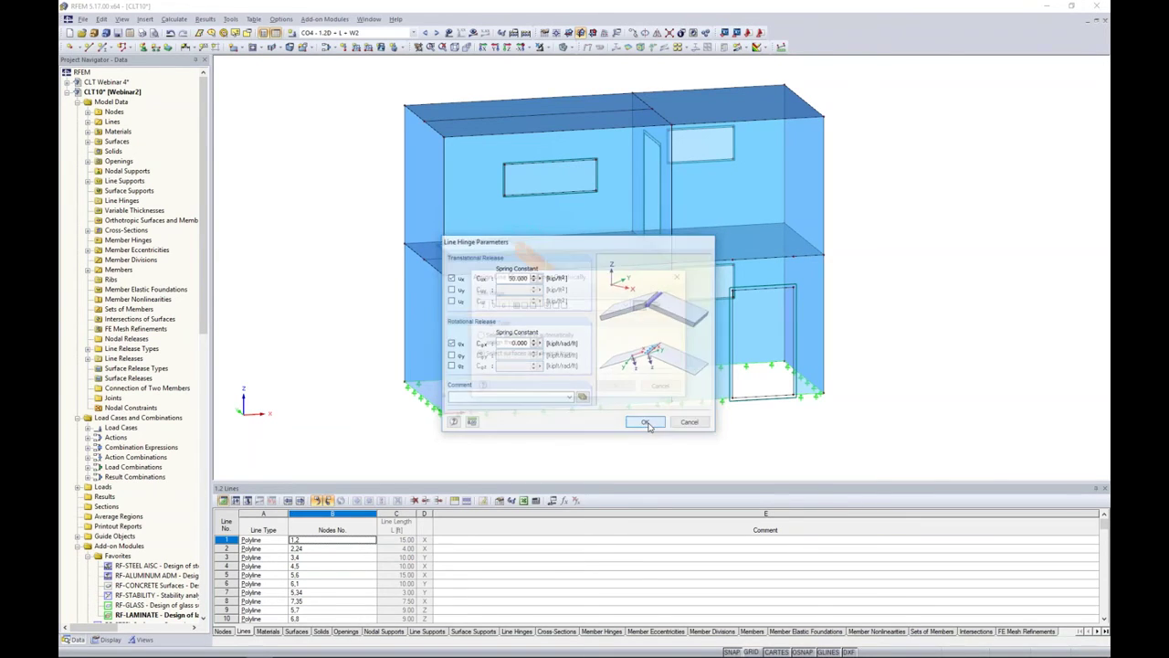
Assign the hinge automatically to the connecting lines of all wall, floor and roof surfaces on both storeys, and finish the assignment.
left_click(481, 335)
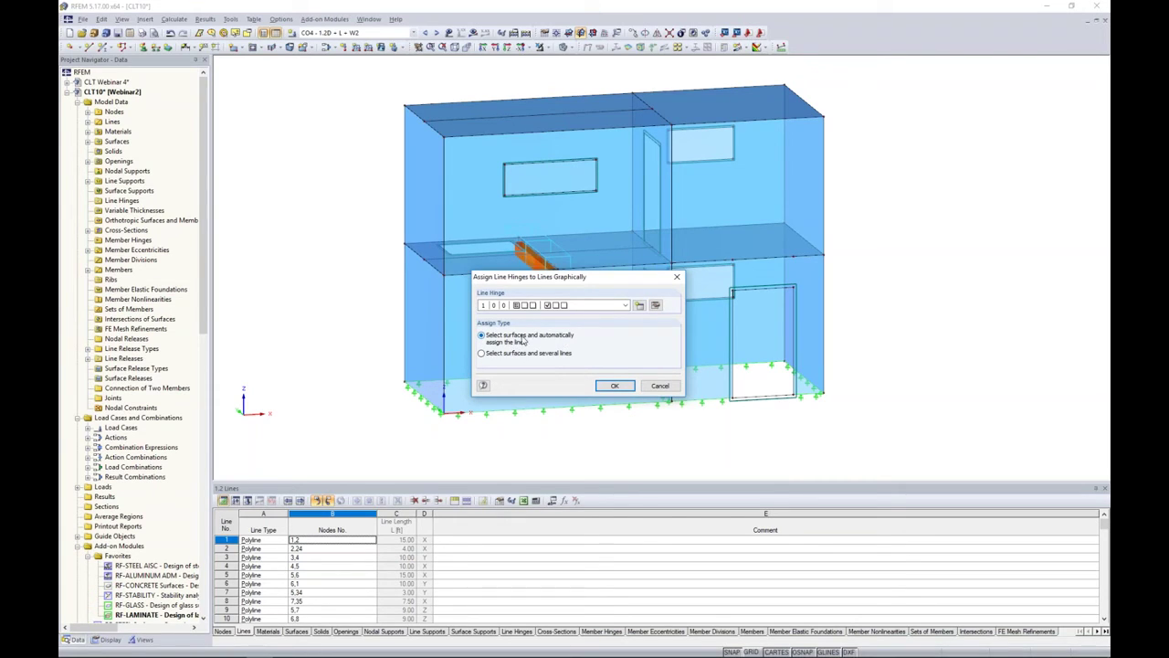
left_click(617, 386)
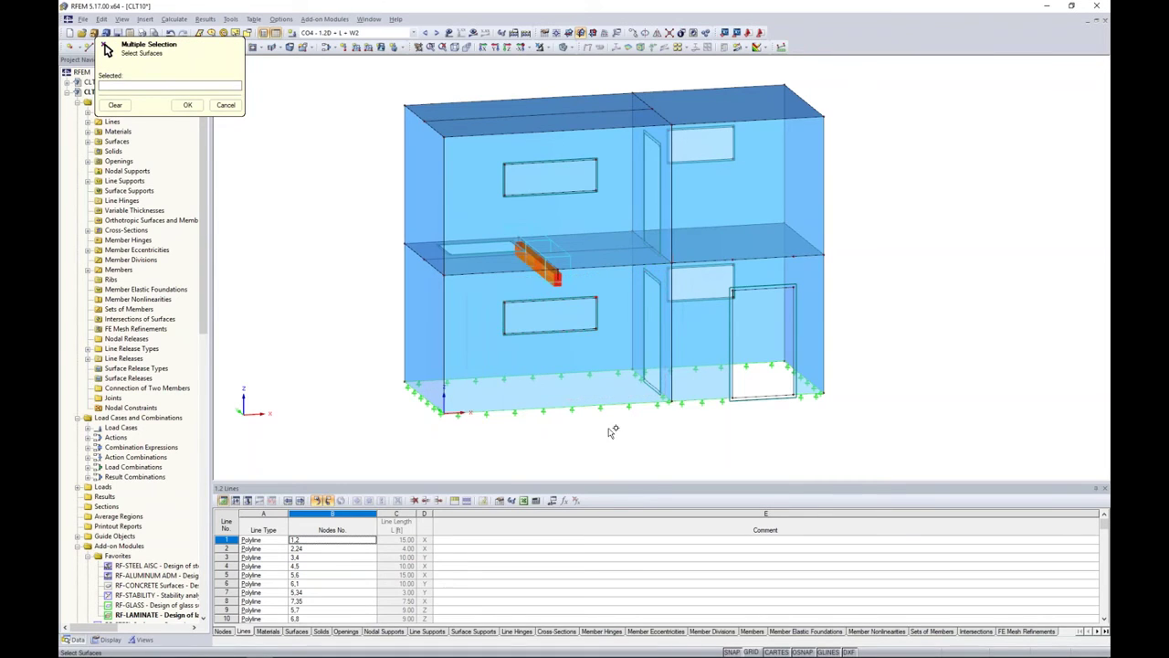
middle_click_drag(575, 410, 538, 380, "ctrl")
left_click_drag(588, 431, 527, 96)
left_click_drag(782, 437, 703, 96)
middle_click_drag(549, 297, 595, 339, "ctrl")
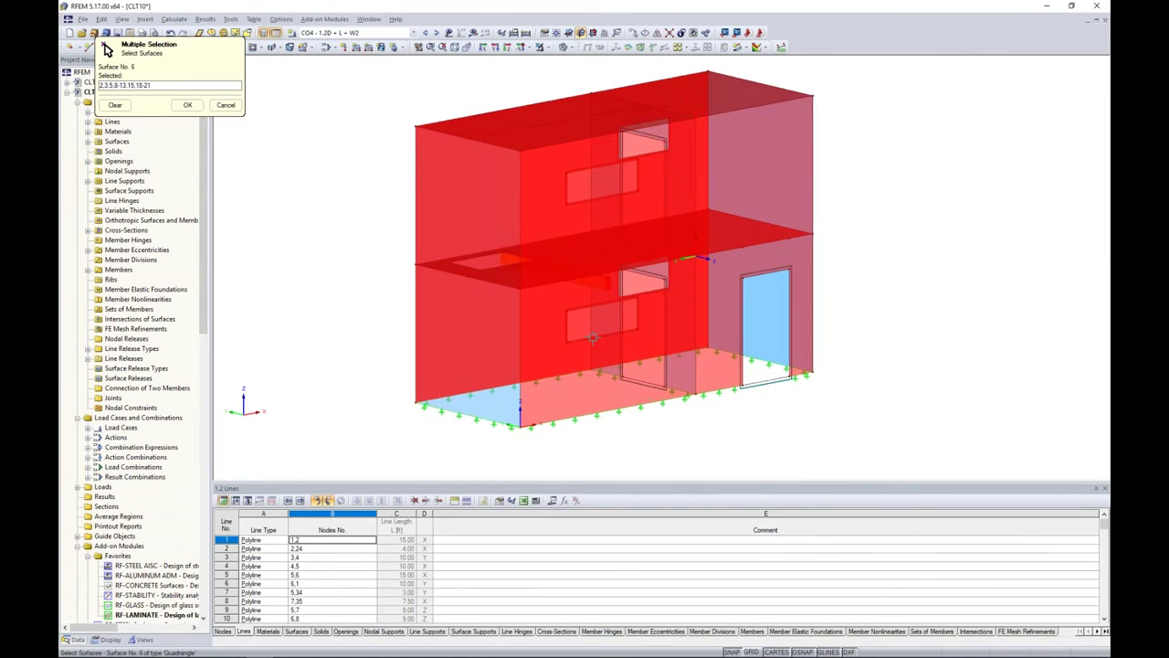
left_click(489, 374)
middle_click_drag(490, 375, 240, 139, "ctrl")
left_click(744, 402)
left_click(188, 105)
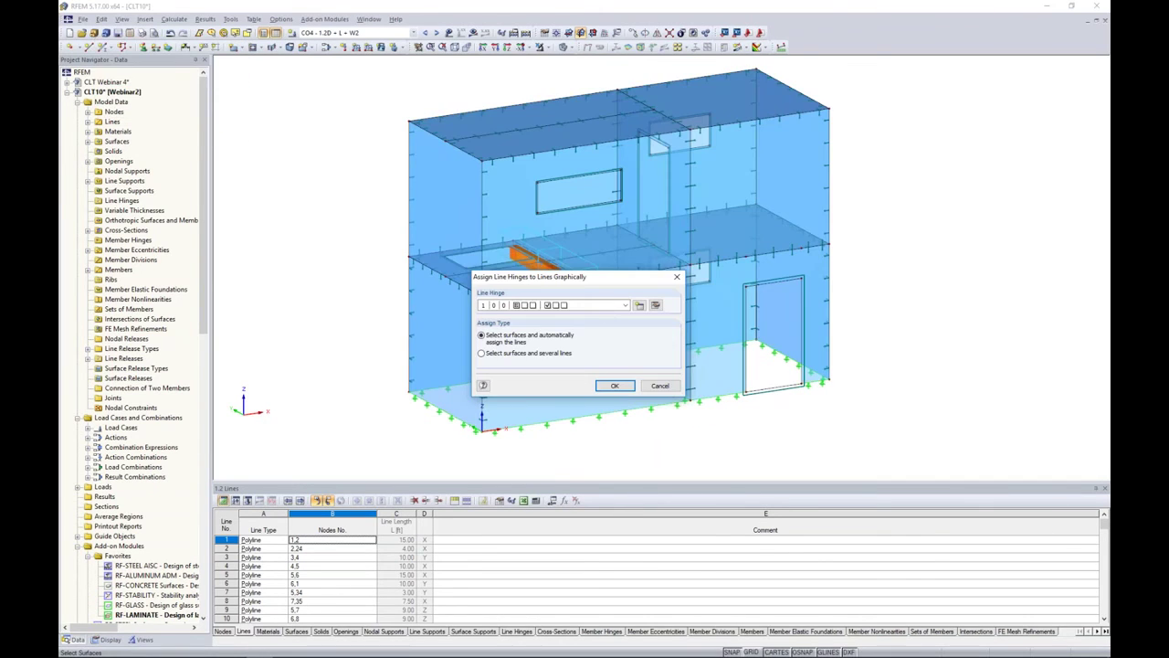
left_click(659, 386)
Examine the line hinges along the wall corners, the wall-to-floor lines and the roof edges.
scroll(485, 422, "up", 3)
scroll(484, 422, "up", 3)
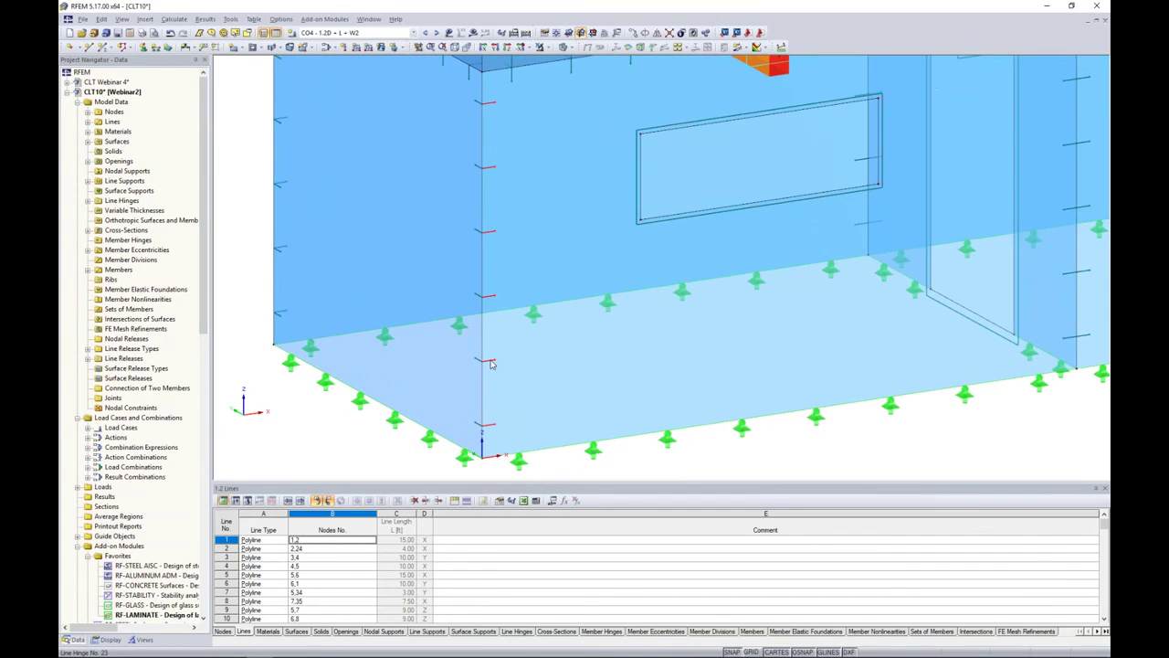
scroll(492, 364, "down", 5)
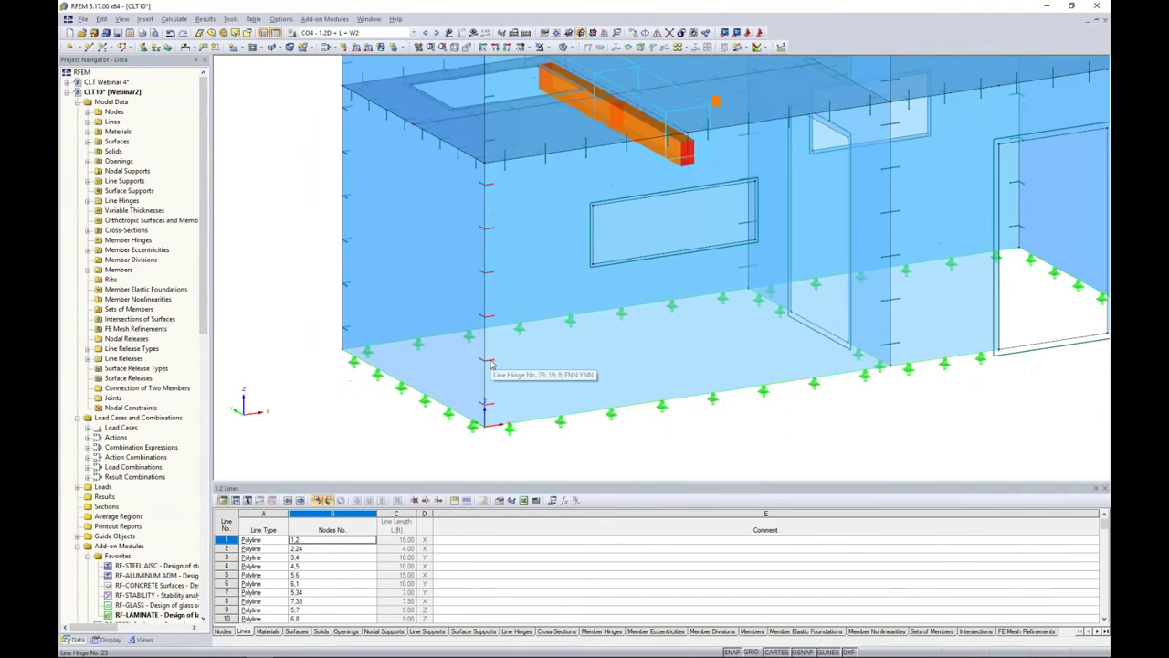
scroll(535, 353, "up", 5)
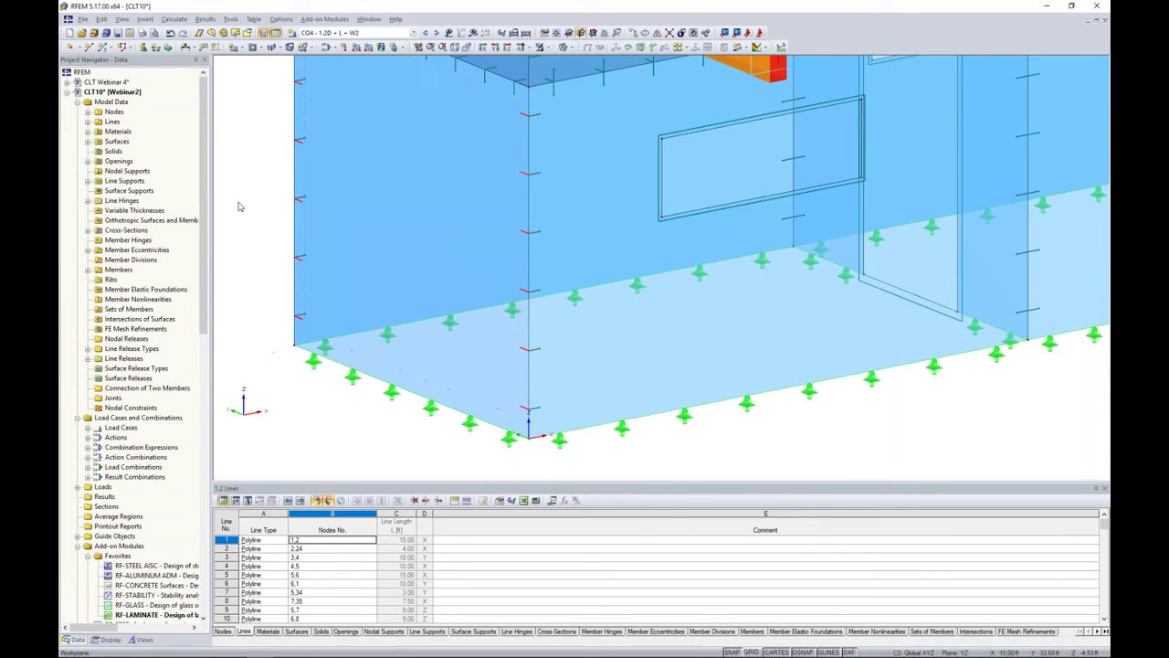
scroll(339, 236, "down", 3)
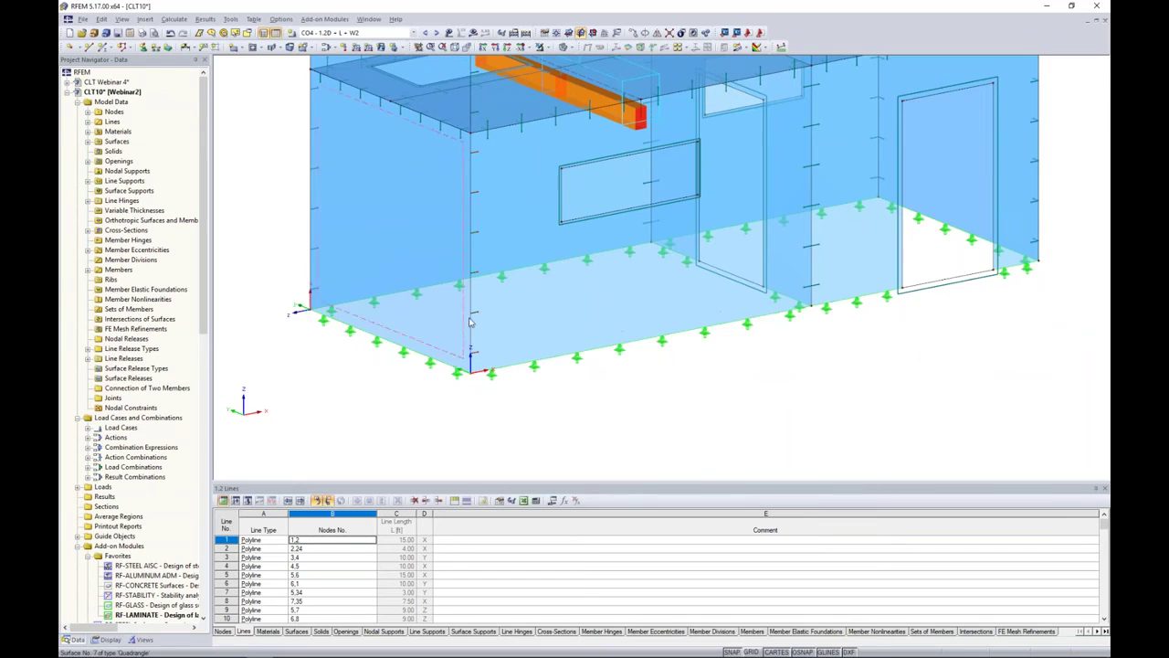
middle_click_drag(941, 338, 423, 306, "ctrl")
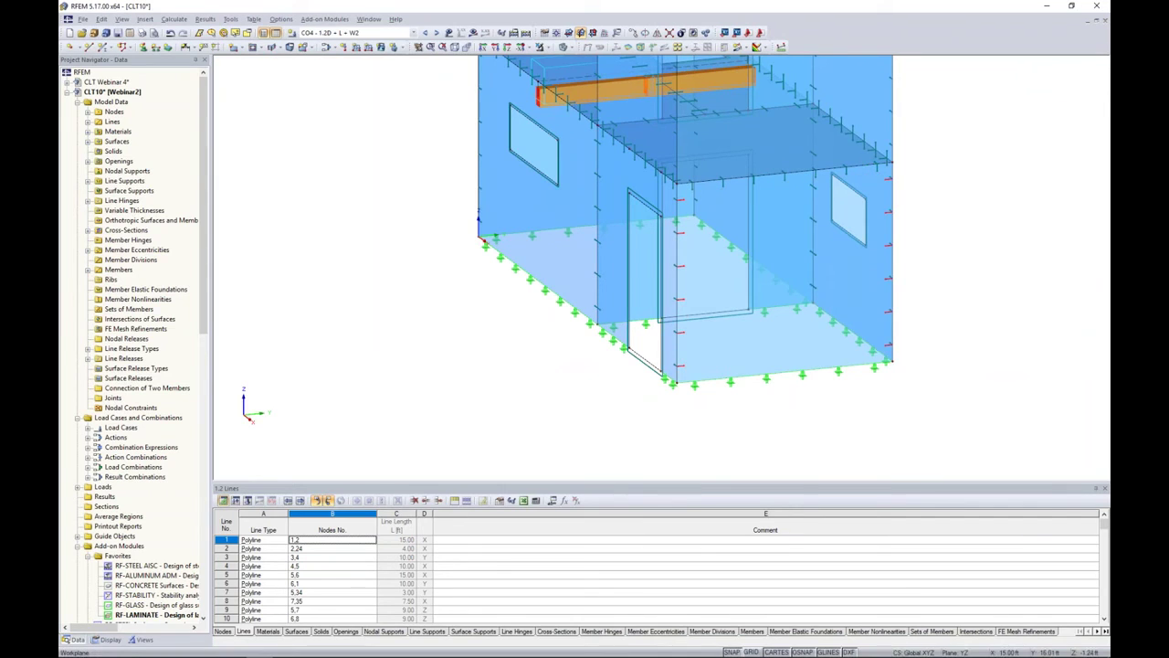
mouse_move(498, 262)
middle_mouse_down("ctrl")
mouse_move(814, 373)
mouse_move(498, 242)
middle_mouse_up("ctrl")
scroll(504, 183, "up", 3)
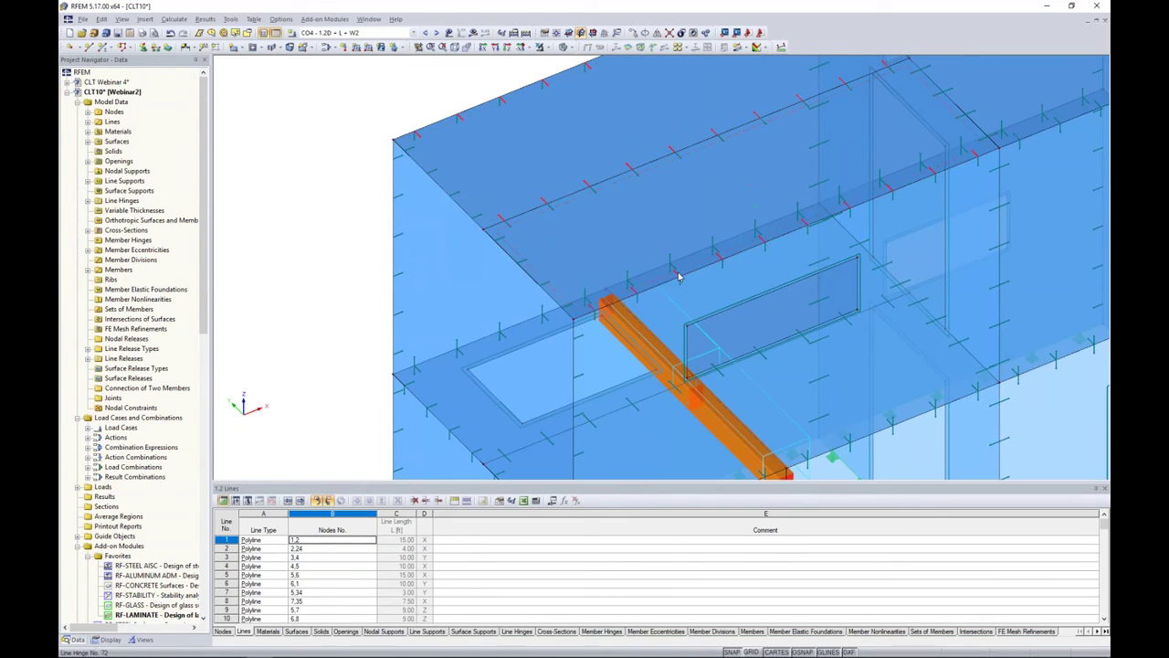
middle_click_drag(994, 149, 682, 337)
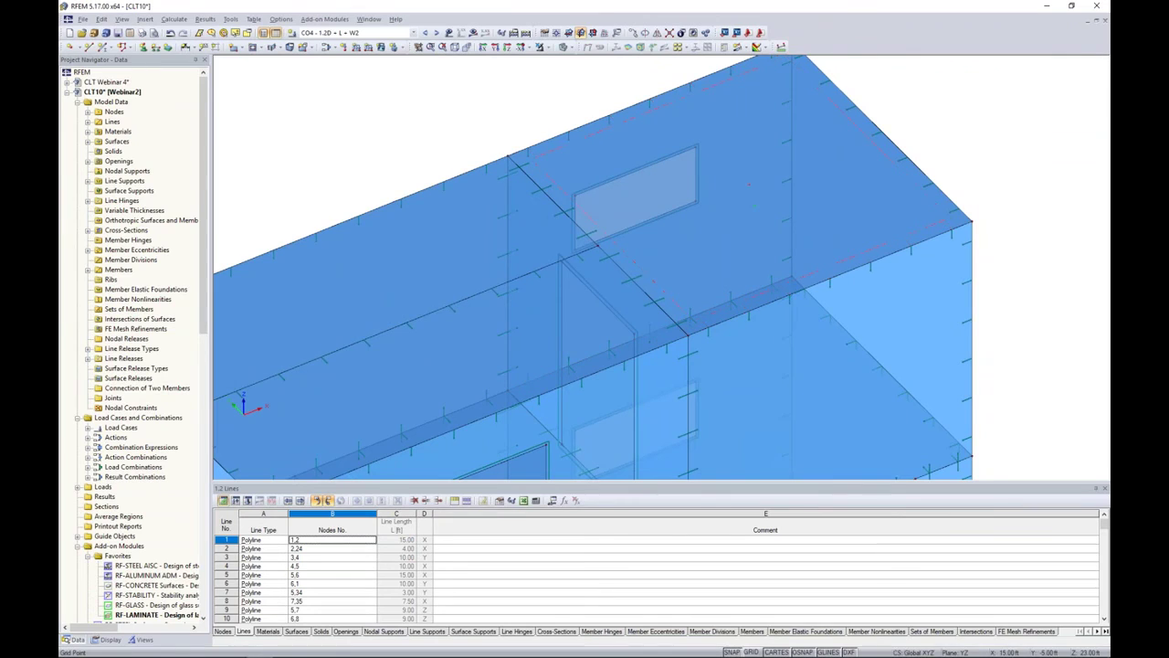
Select the upper-storey walls and roof and hide the selected objects.
scroll(781, 297, "down", 3)
scroll(707, 264, "down", 1)
middle_click_drag(735, 315, 685, 195, "ctrl")
mouse_move(861, 264)
left_mouse_down()
mouse_move(526, 157)
mouse_move(877, 245)
left_mouse_up()
middle_click_drag(877, 244, 799, 216, "ctrl")
scroll(799, 217, "down", 1)
left_click_drag(879, 279, 420, 136)
left_click(549, 49)
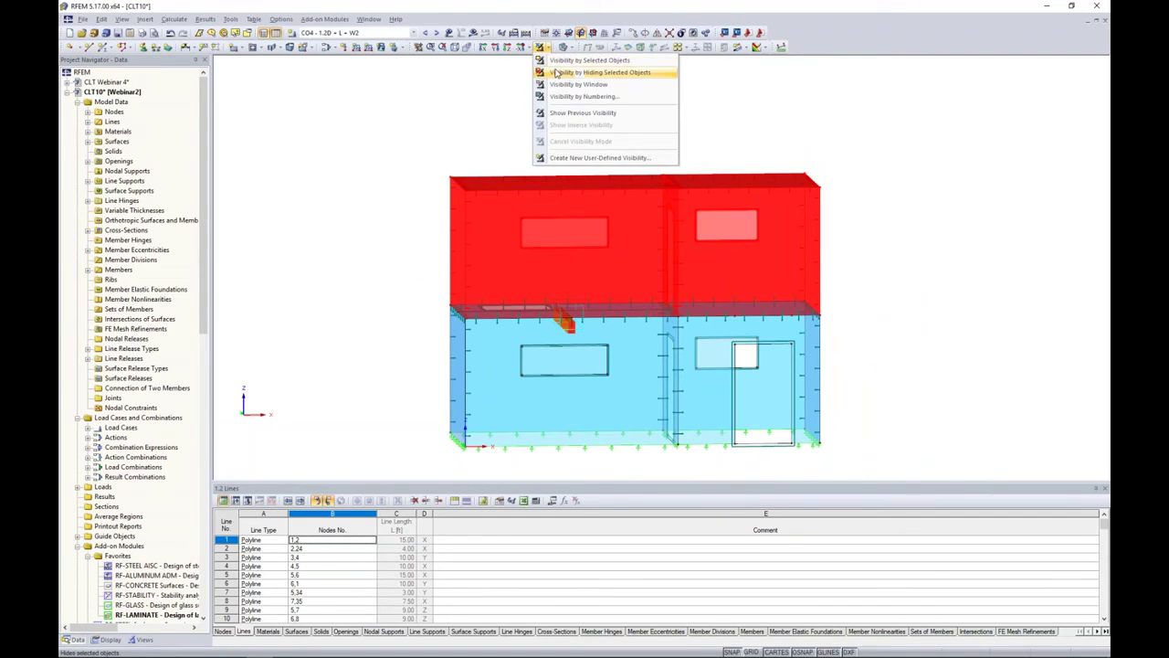
left_click(571, 73)
Inspect the line hinges along the intermediate floor's panel joint and edges, and cancel the visibility mode.
middle_click_drag(427, 152, 520, 287, "ctrl")
scroll(538, 350, "up", 4)
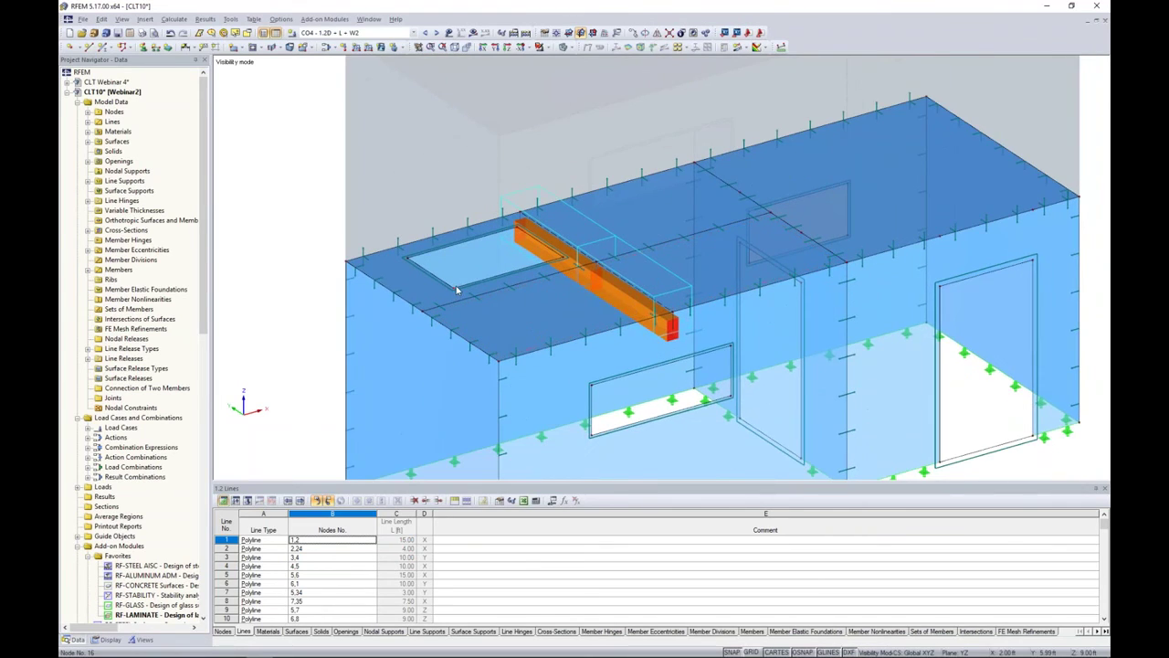
scroll(461, 272, "up", 2)
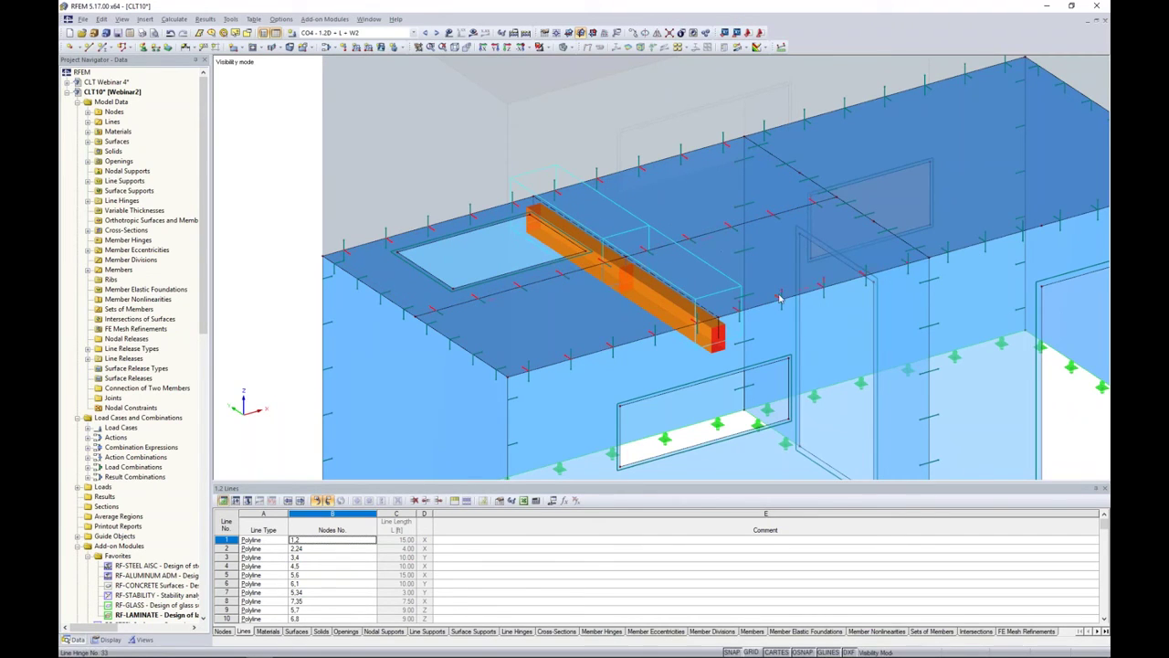
middle_click_drag(892, 107, 688, 139)
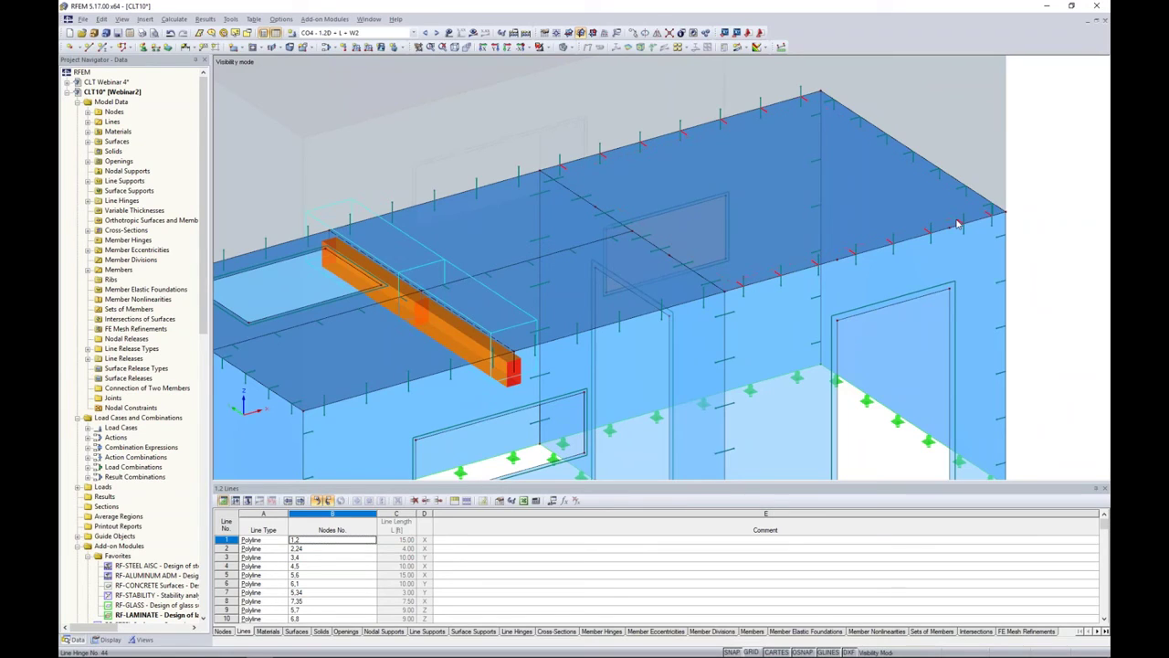
scroll(531, 272, "down", 5)
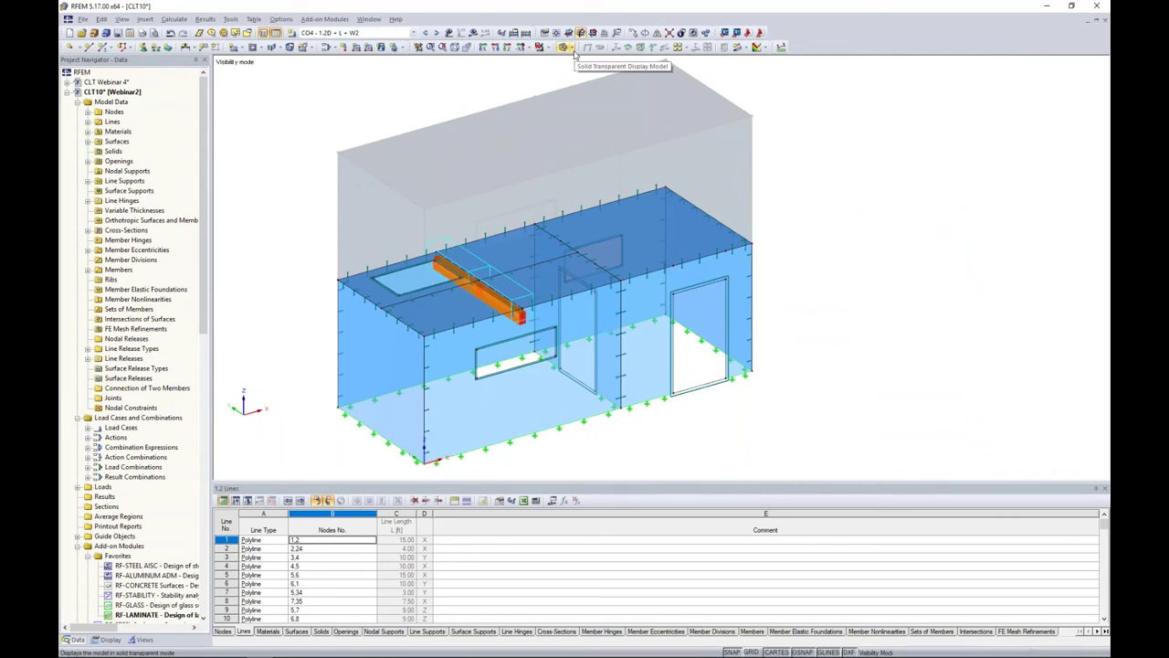
left_click(564, 46)
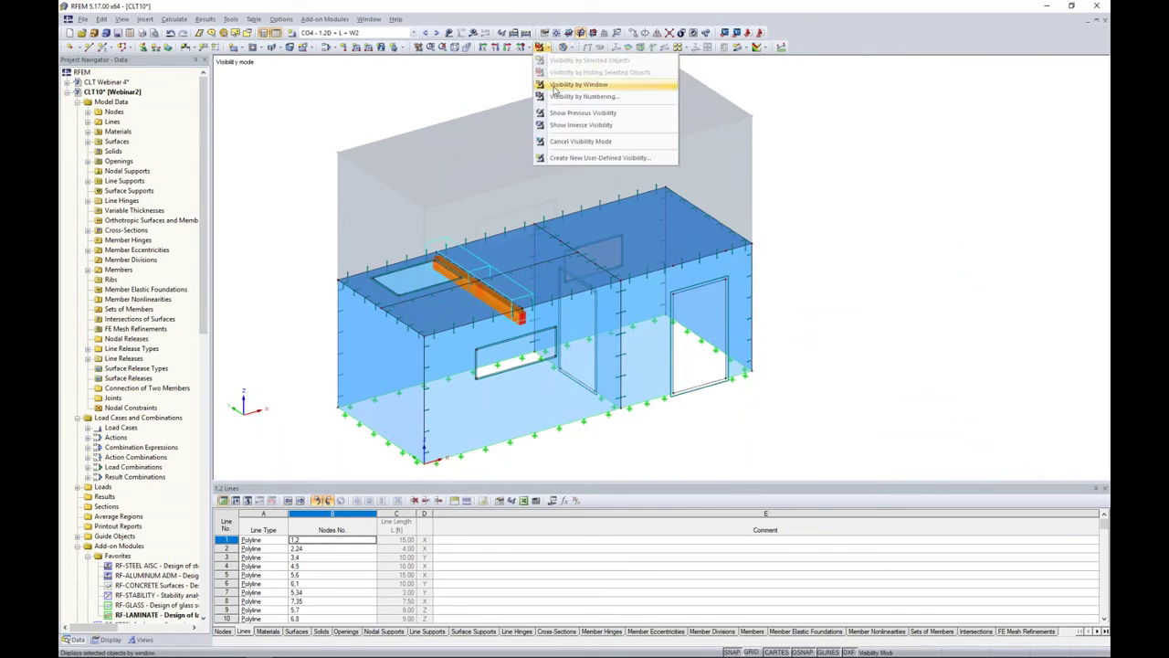
left_click(568, 144)
middle_click_drag(787, 257, 885, 276, "ctrl")
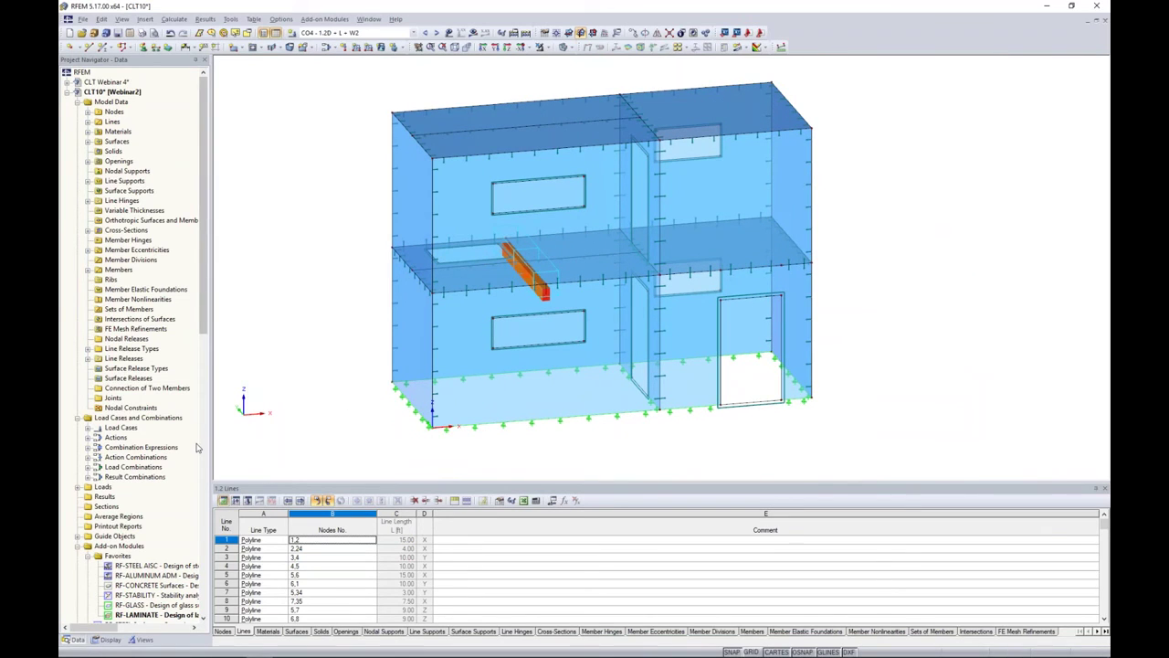
Set a shorter target length of finite elements in the FE mesh settings, regenerate the mesh and check it on the model.
scroll(169, 469, "down", 2)
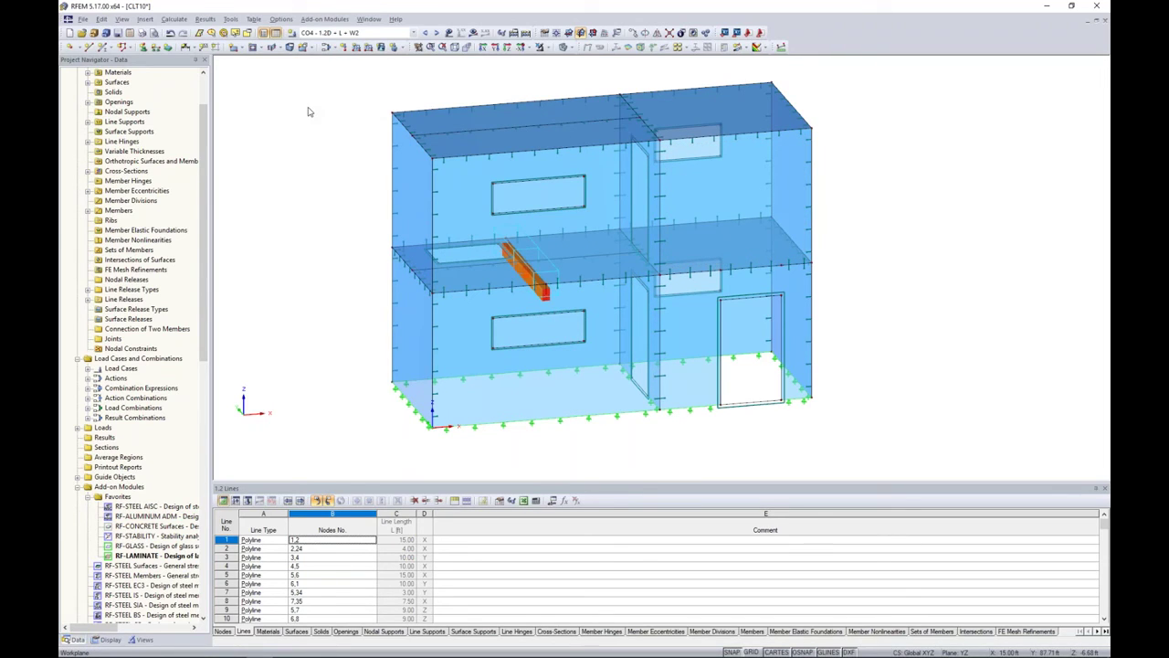
left_click(176, 22)
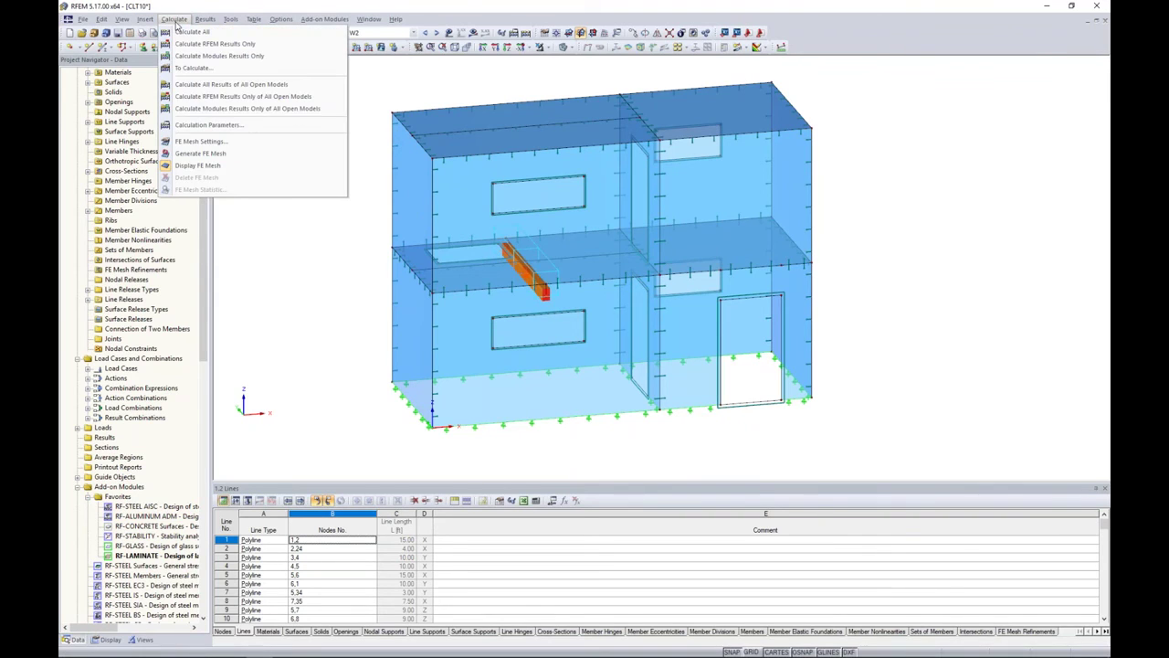
left_click(199, 141)
double_click(475, 206)
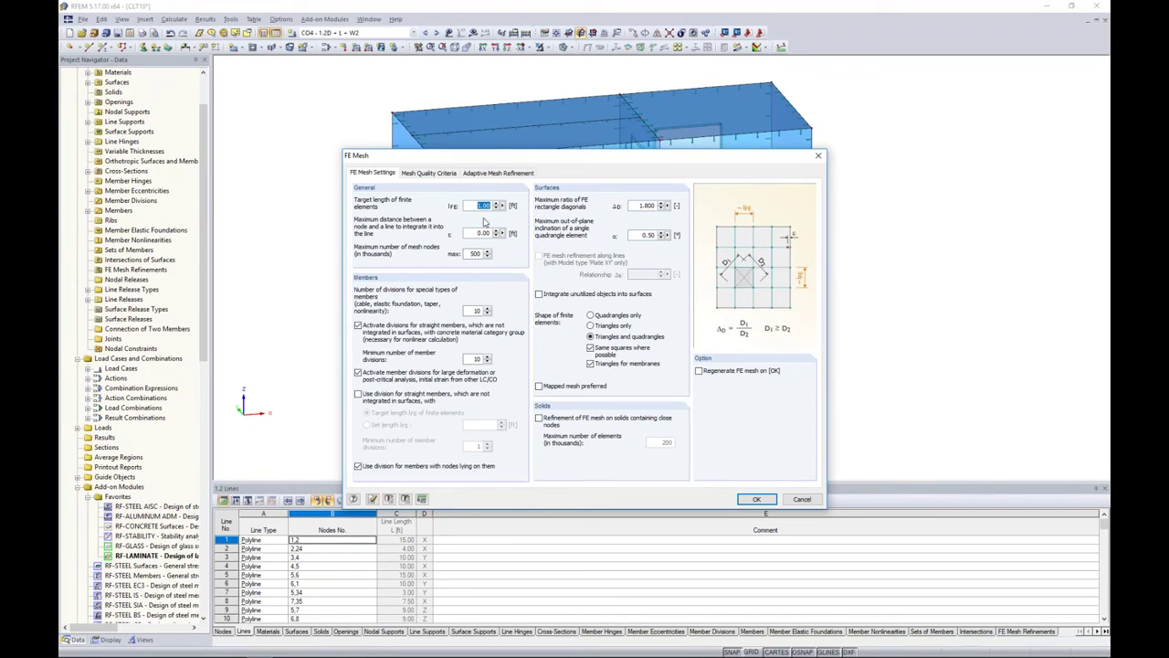
type("0.")
left_click(704, 371)
left_click(756, 498)
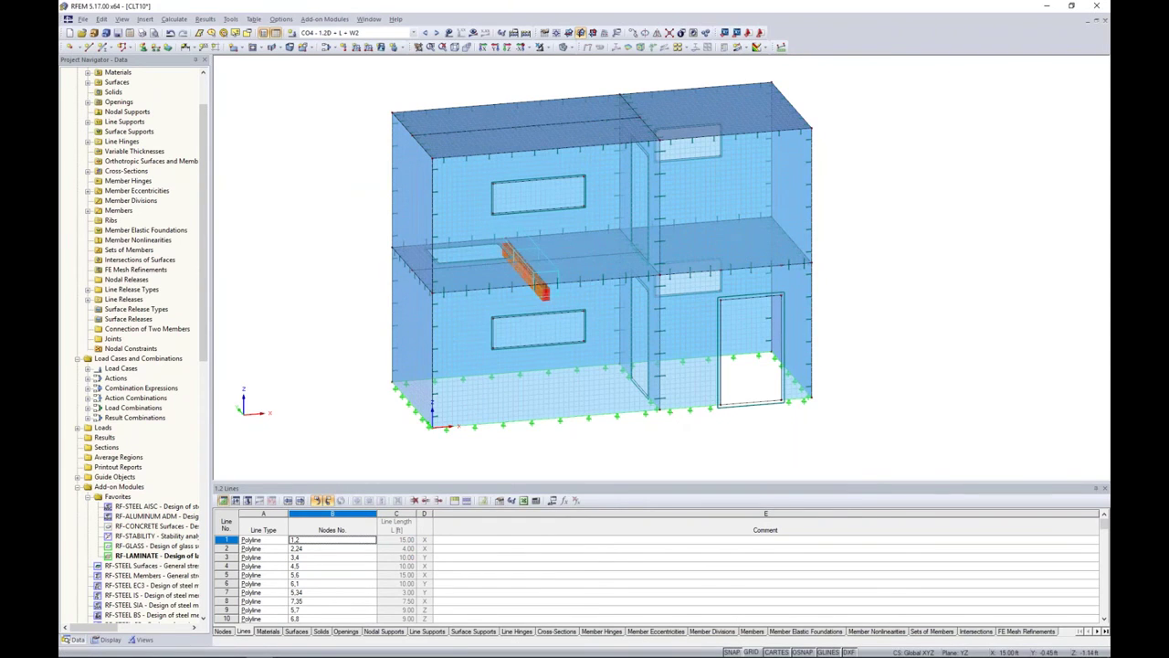
middle_click_drag(585, 387, 618, 392, "ctrl")
scroll(619, 392, "up", 1)
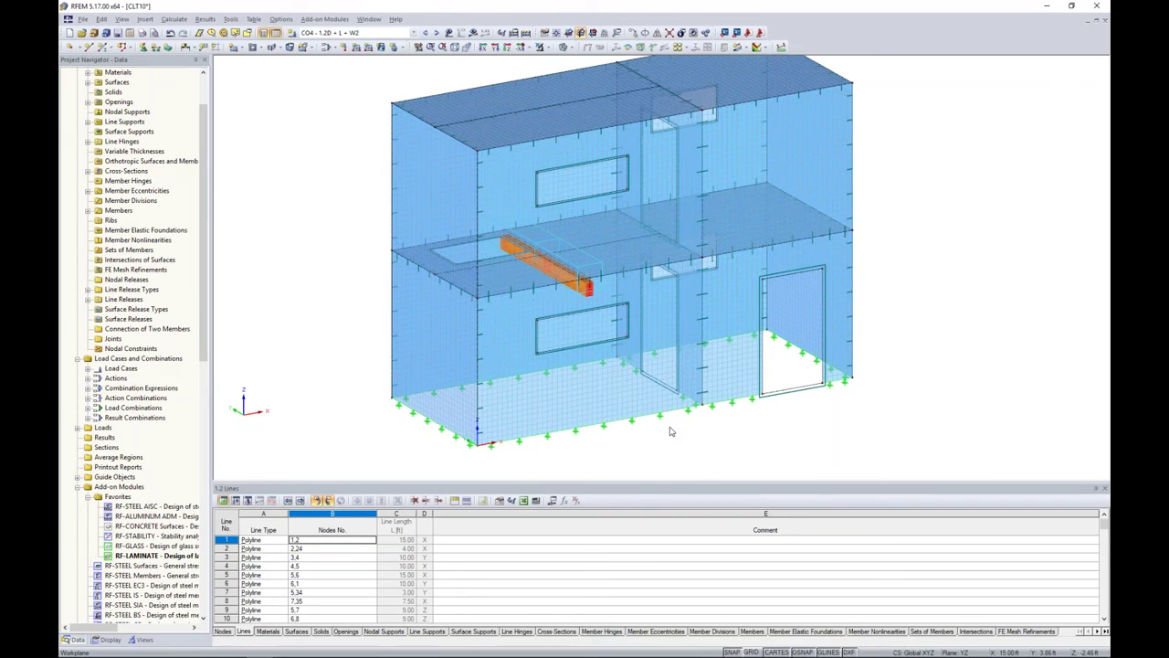
middle_click_drag(670, 431, 693, 425, "ctrl")
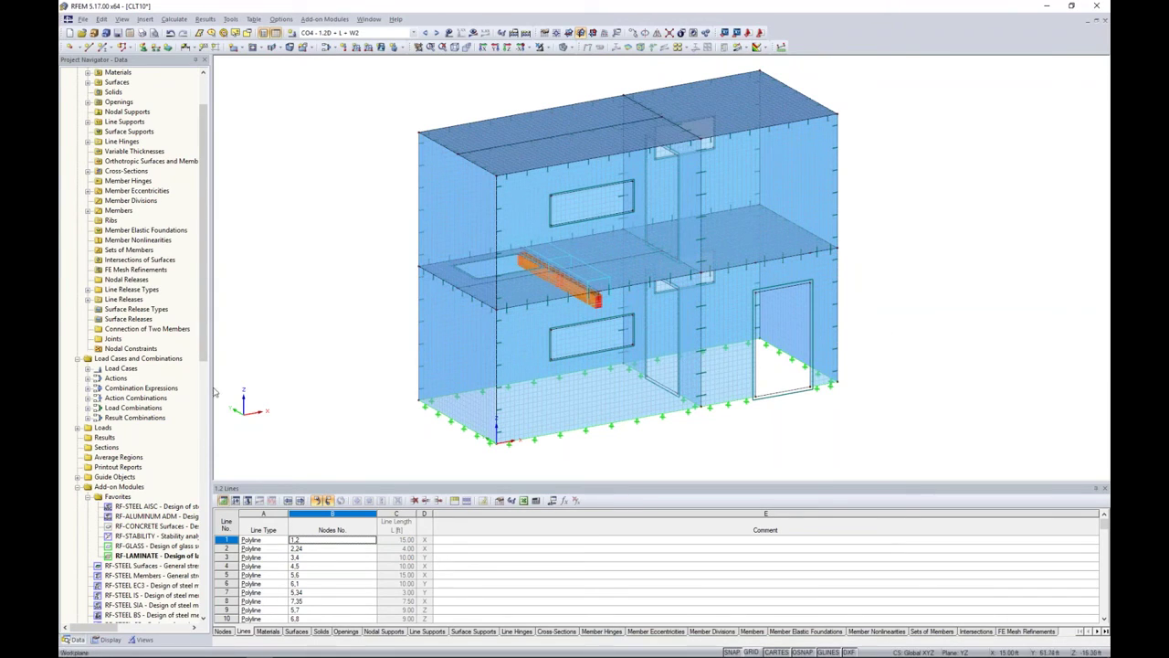
Check the wall composition in RF-LAMINATE, accept the module's input and switch to the CLT Webinar 4 model.
double_click(142, 556)
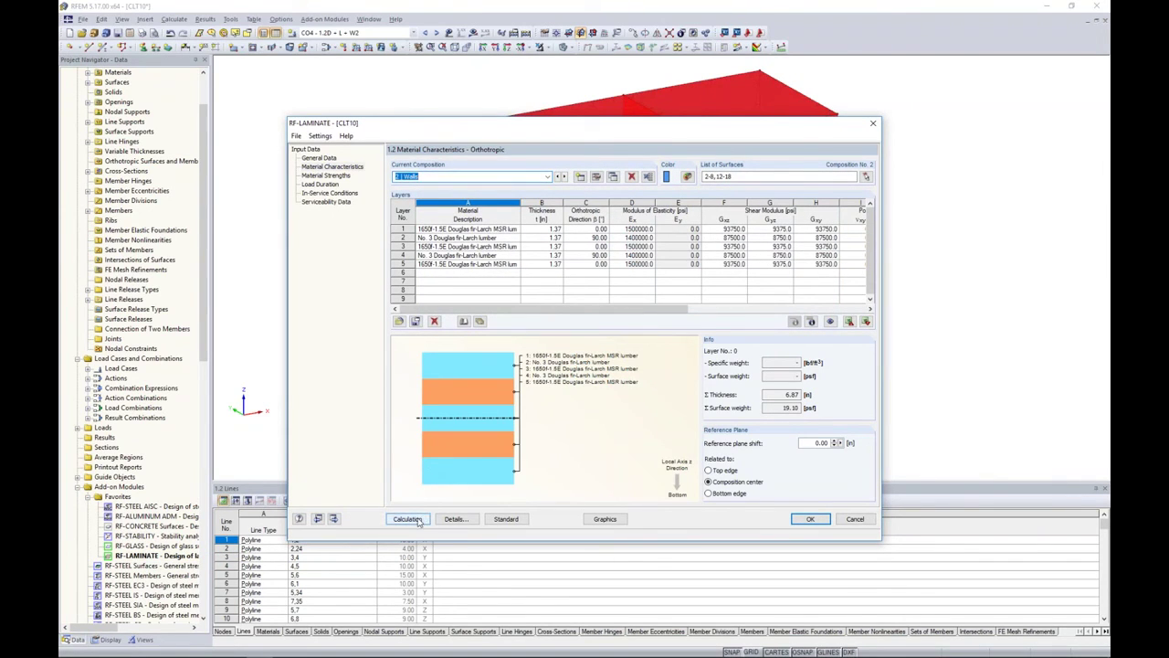
left_click(805, 519)
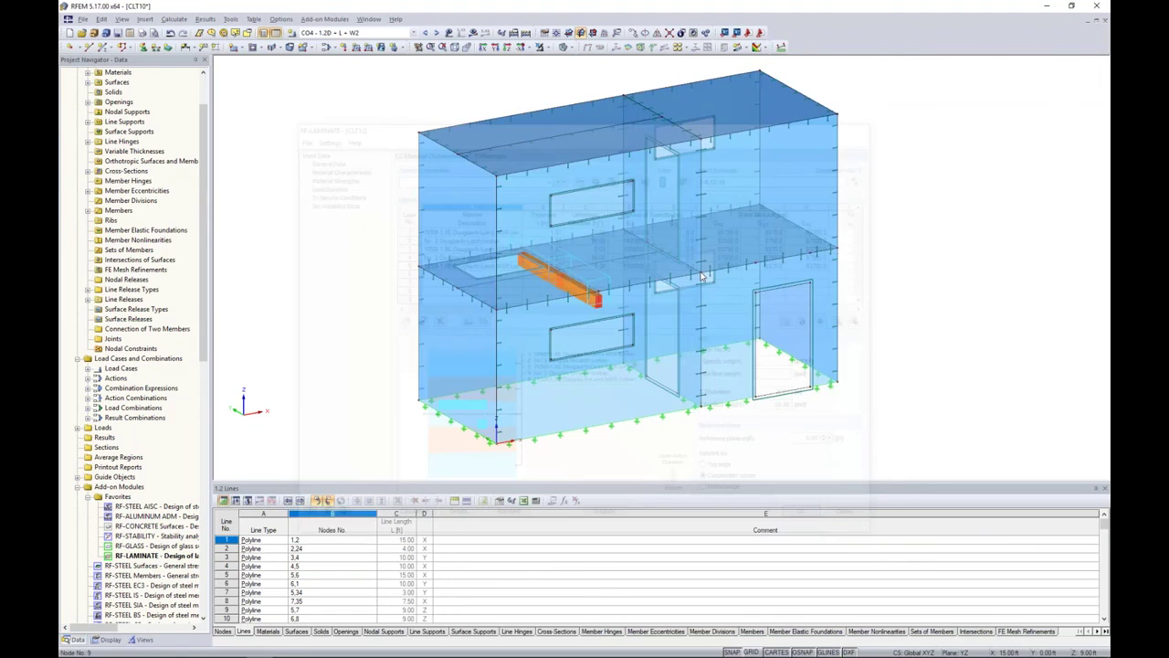
left_click(369, 18)
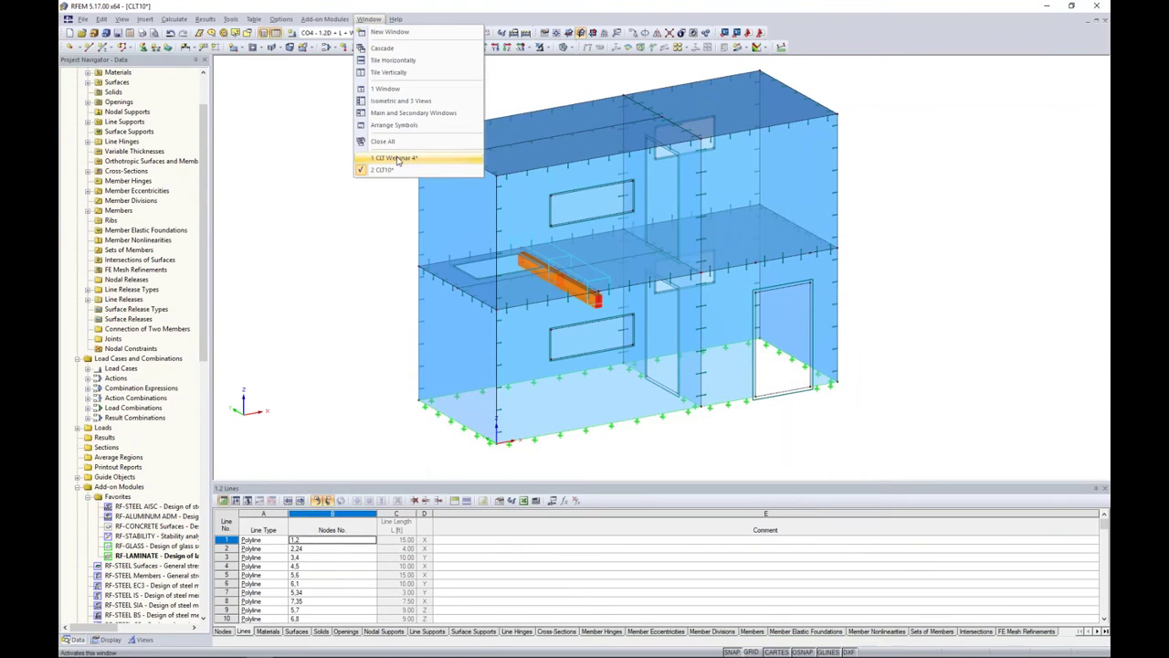
left_click(395, 158)
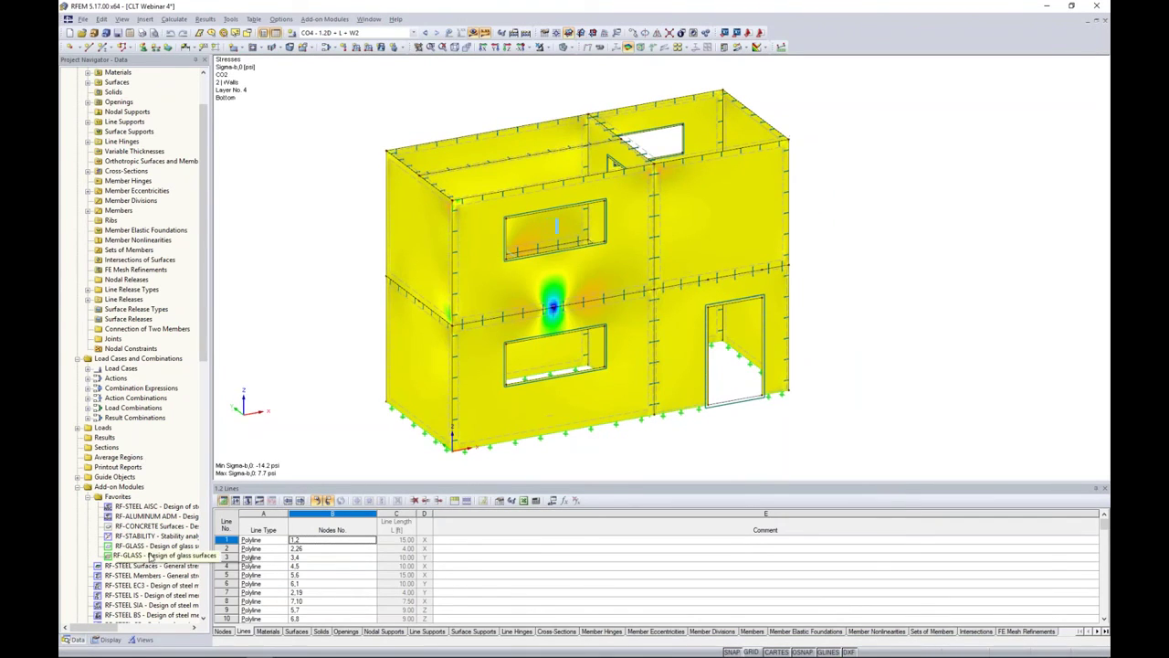
double_click(150, 557)
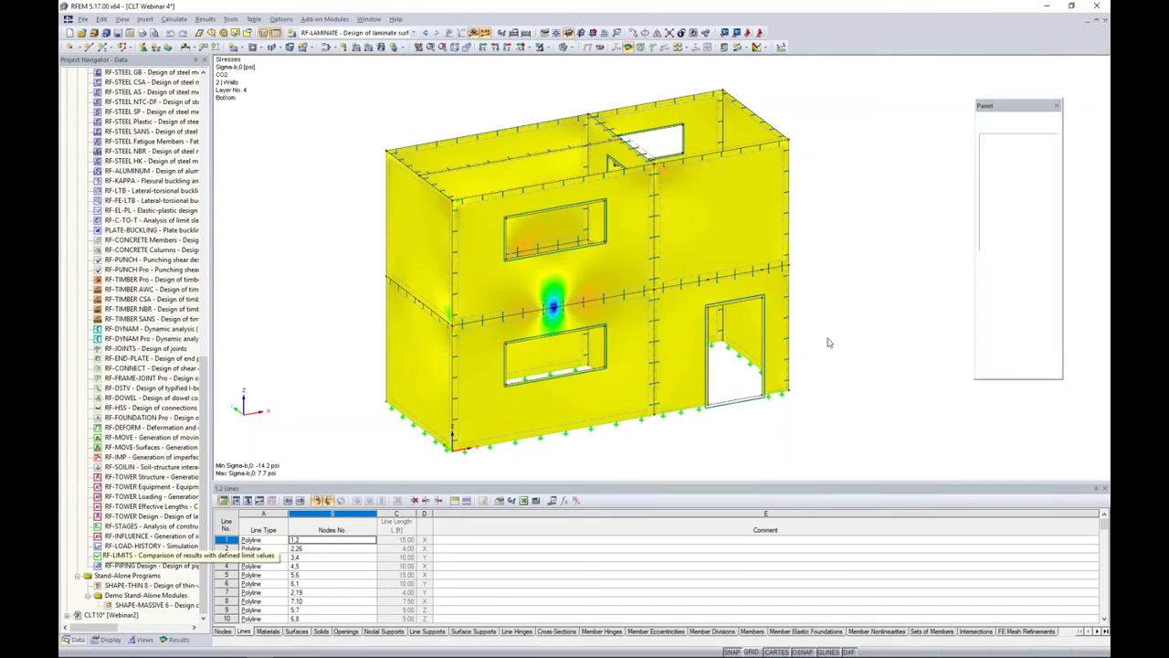
left_click(873, 123)
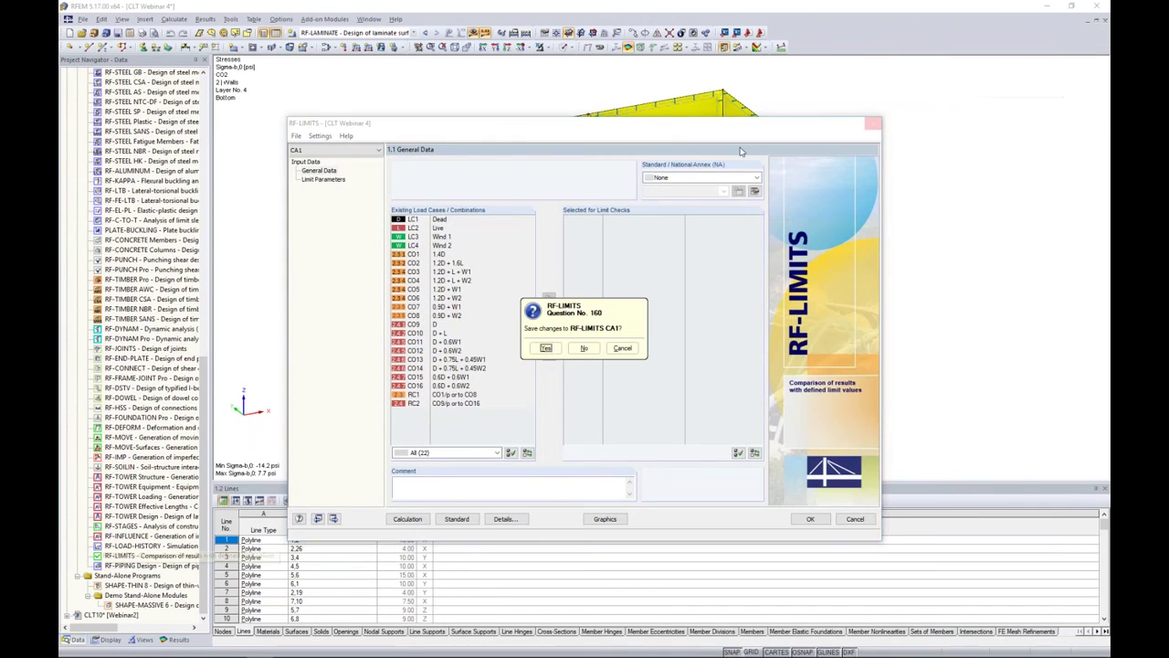
left_click(585, 349)
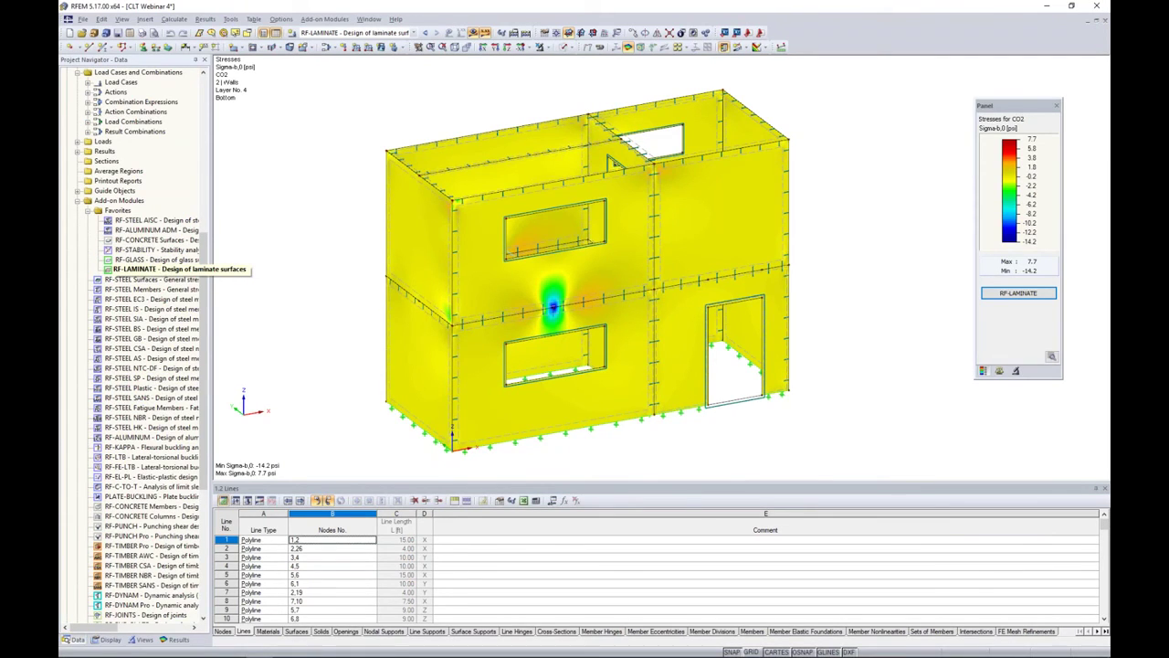
Open the RF-LAMINATE design of CLT Webinar 4 and review the maximum stress ratios by loading and by surface.
double_click(138, 269)
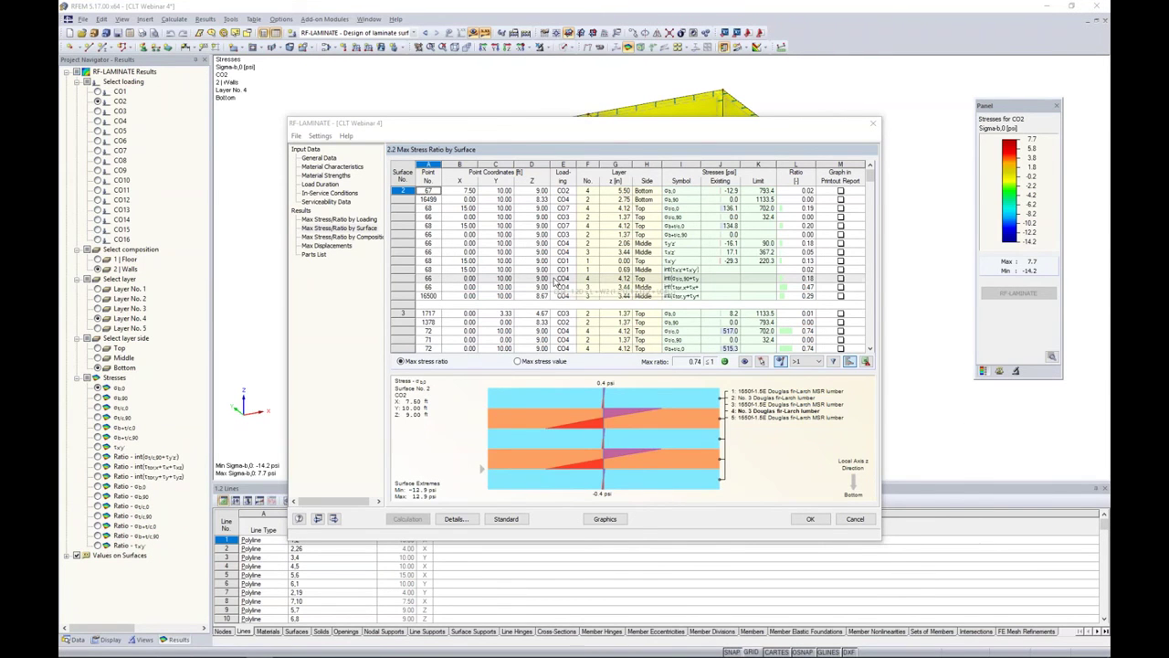
left_click_drag(540, 131, 543, 116)
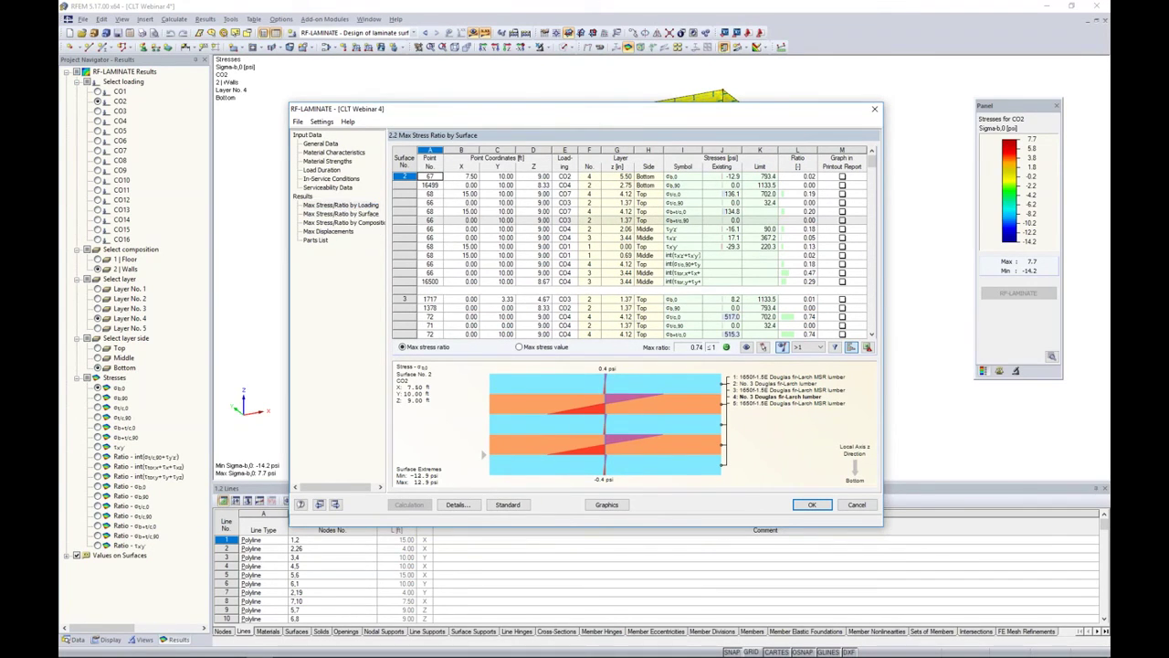
left_click(353, 205)
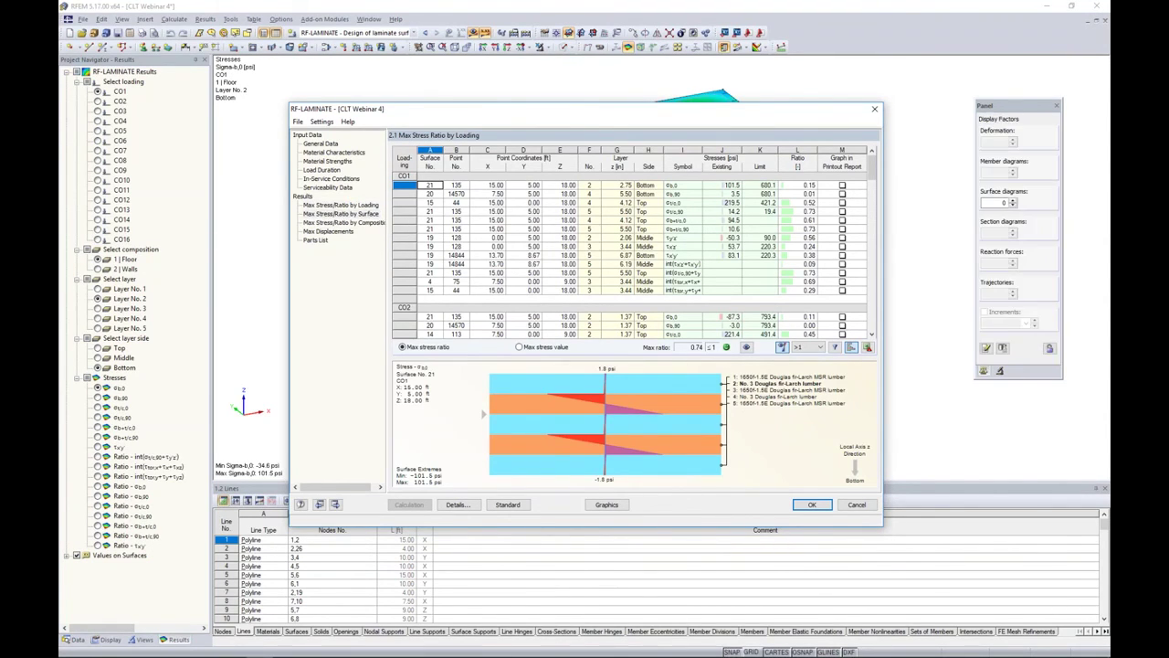
left_click(341, 212)
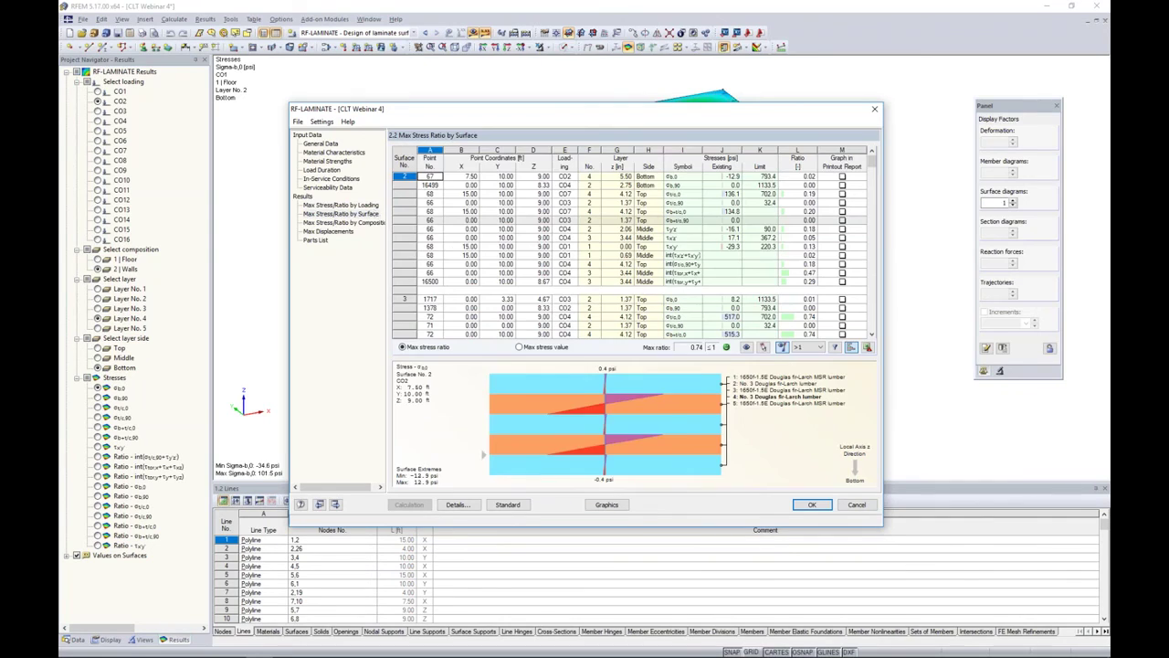
left_click(370, 223)
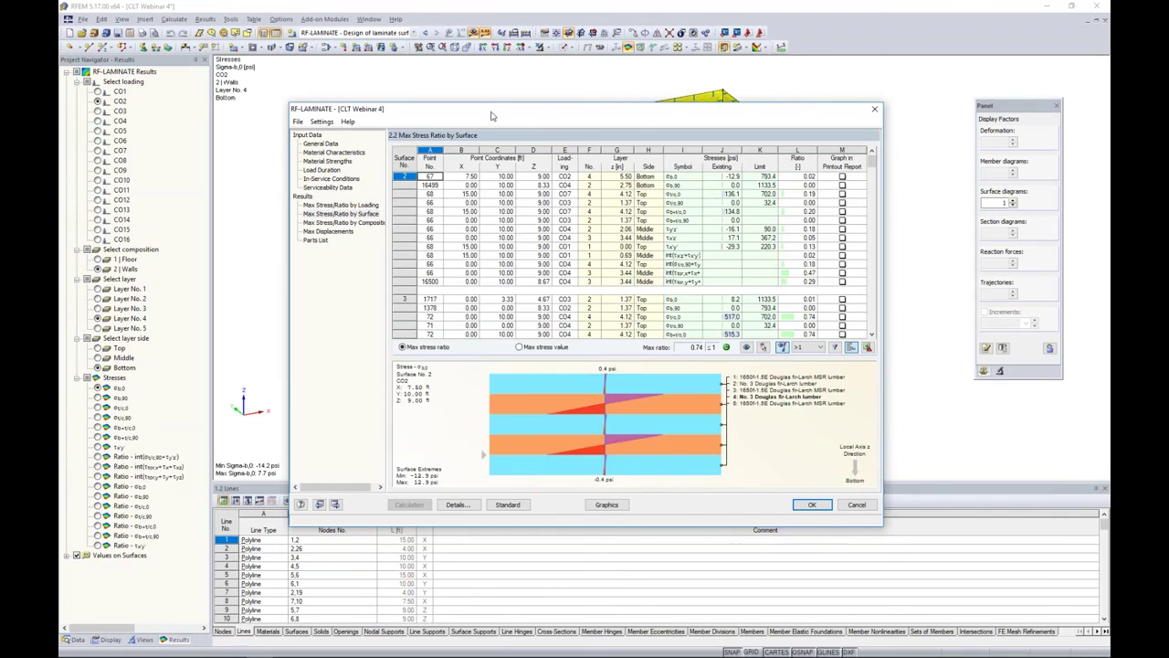
Locate the governing stress points of surfaces 3 and 4 under CO4 on the model from the ratios by surface.
left_click_drag(490, 125, 473, 370)
left_click(516, 561)
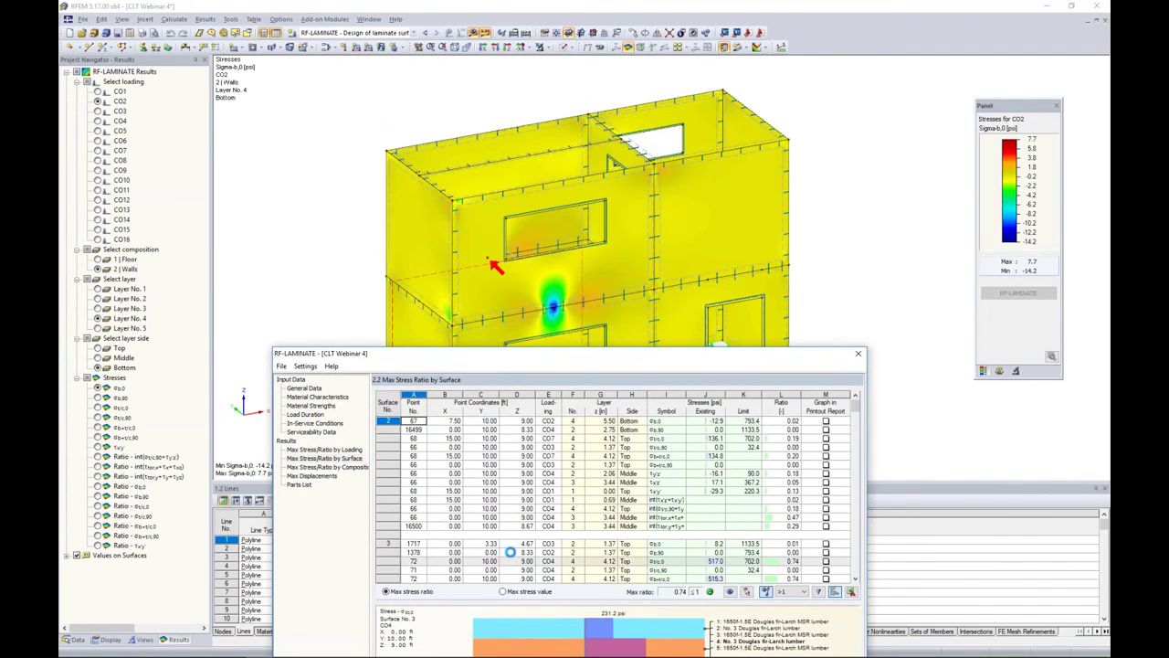
scroll(603, 500, "down", 5)
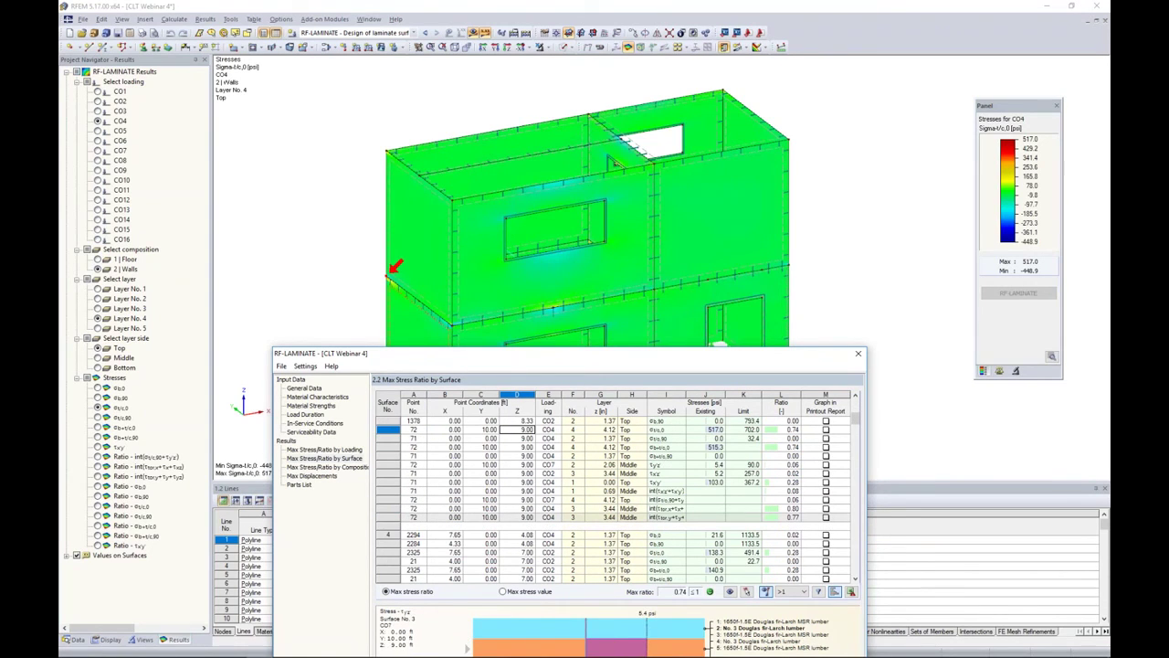
left_click(522, 552)
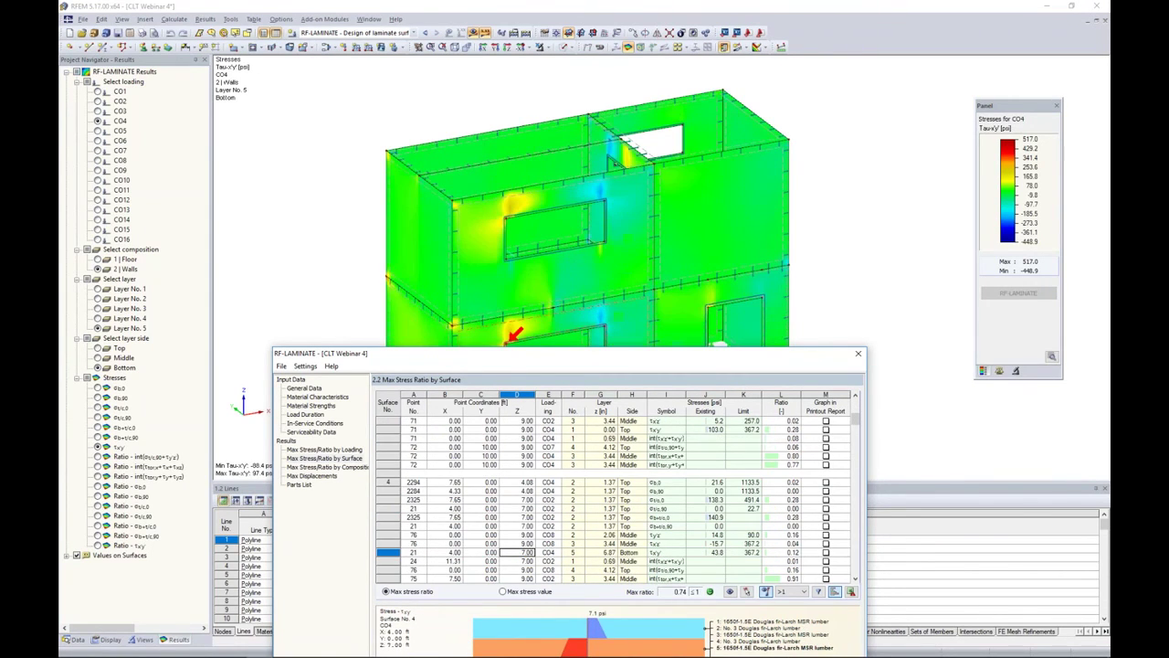
left_click_drag(510, 355, 490, 468)
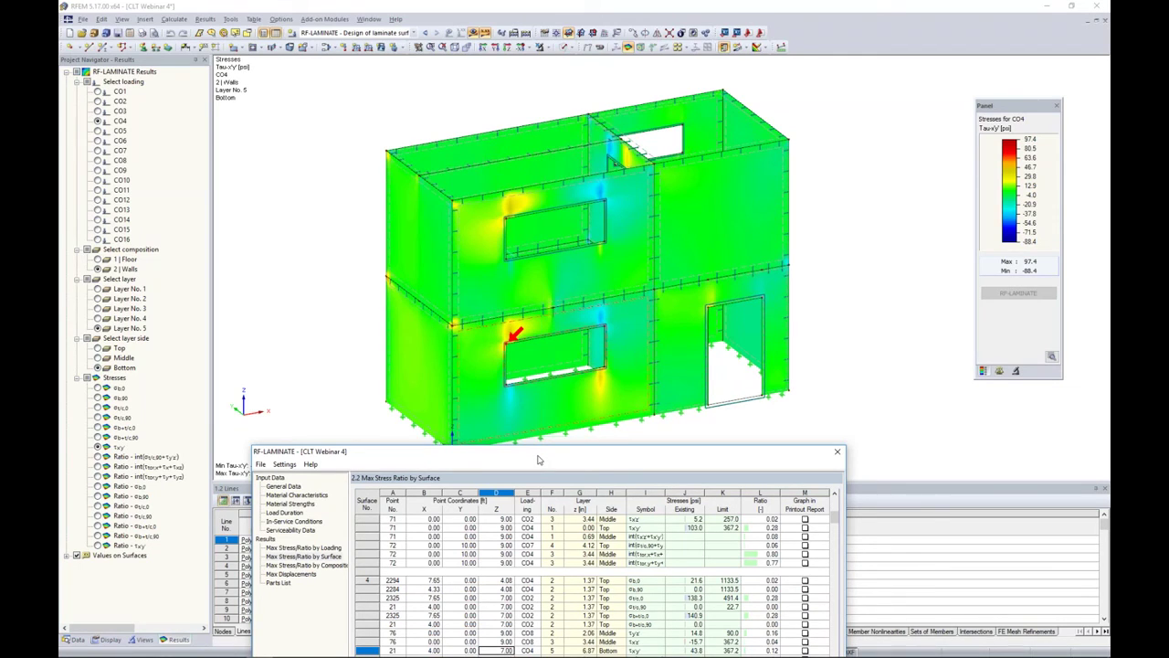
left_click_drag(538, 459, 559, 195)
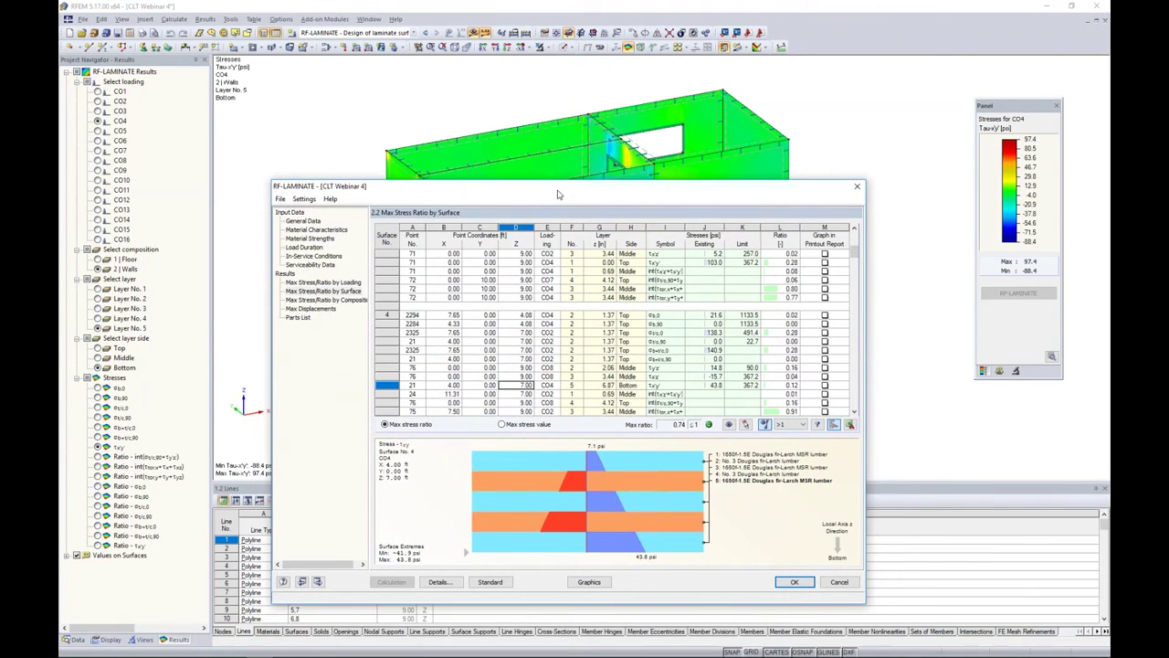
Examine the through-thickness stress diagrams of surface 4 for load combinations CO4, CO2 and CO8.
left_click(553, 316)
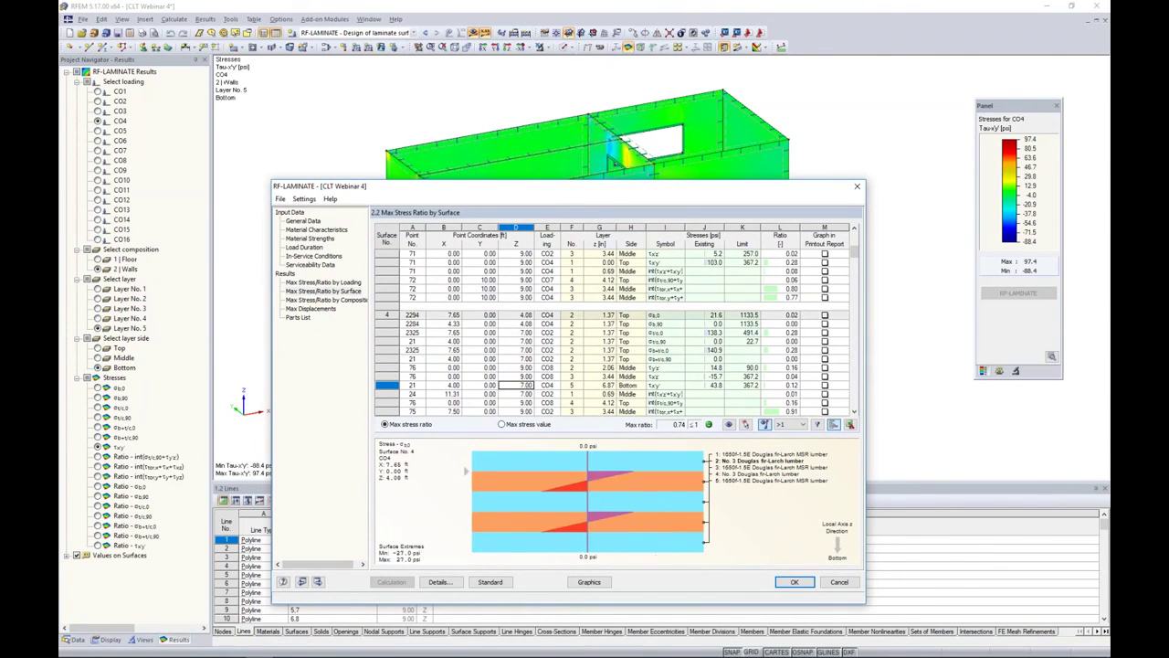
left_click_drag(602, 194, 601, 163)
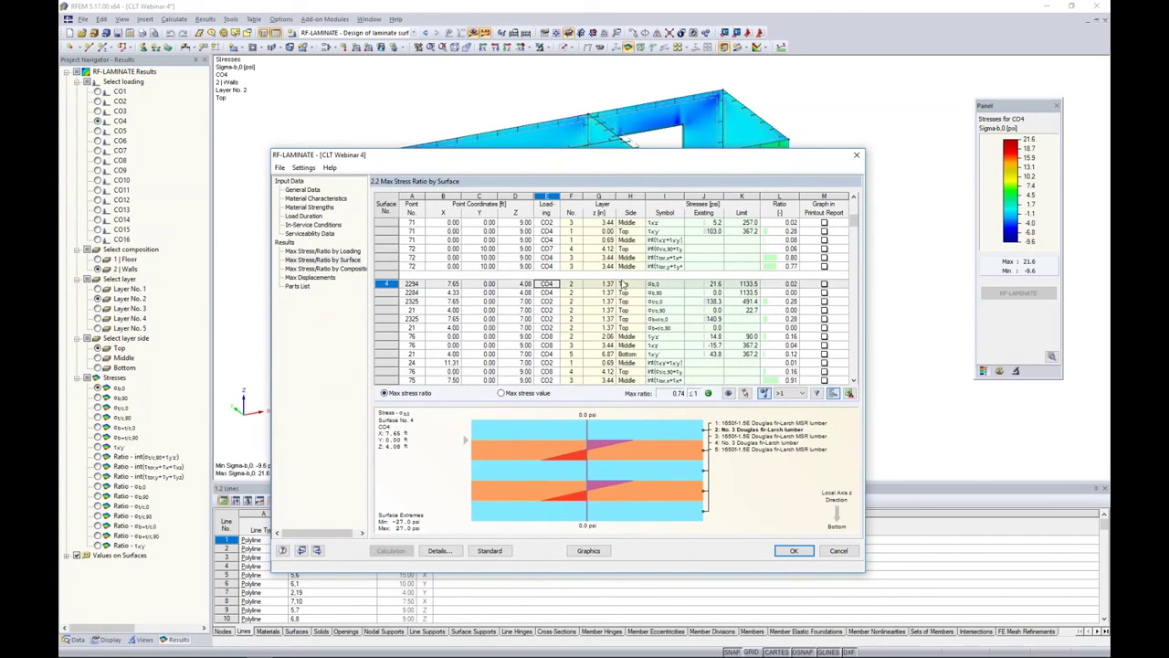
left_click(565, 292)
left_click(554, 301)
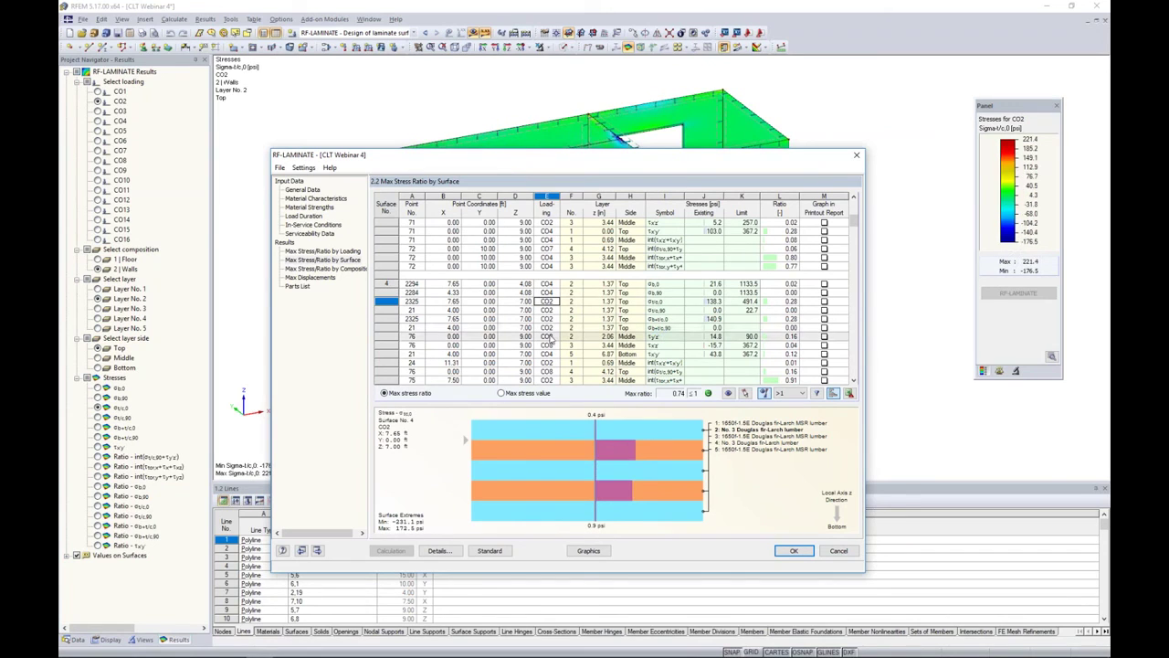
left_click(549, 337)
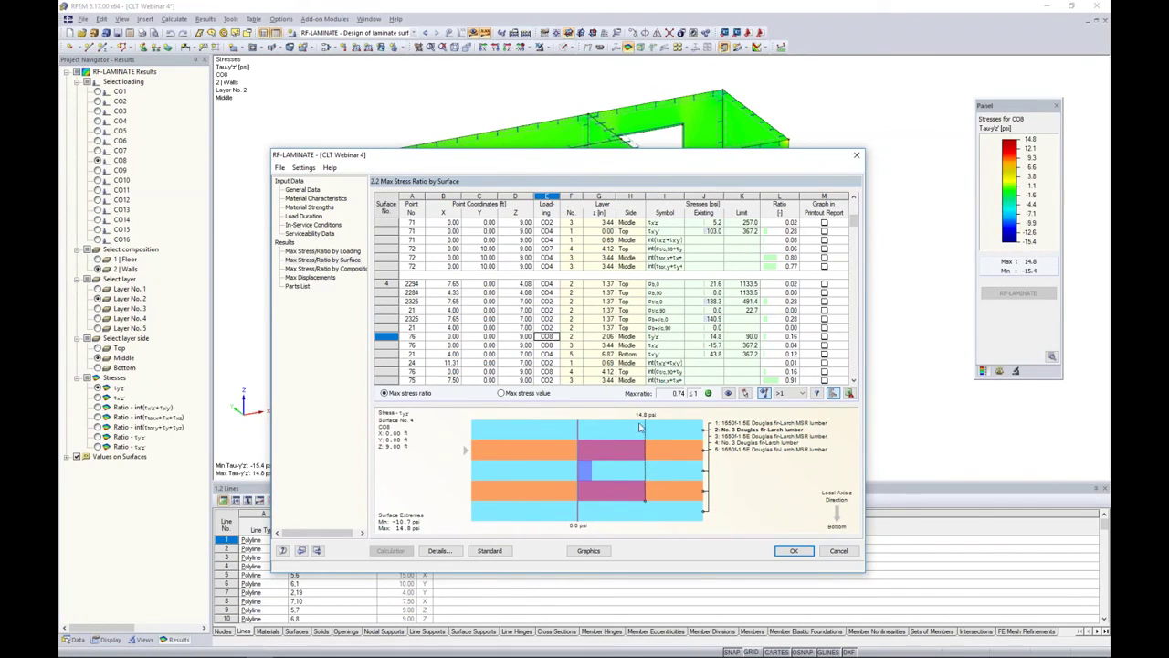
Review the remaining ratios of surfaces 4 and 5 and select surface 5's combined torsional and rolling shear check in layer 3.
scroll(693, 334, "down", 1)
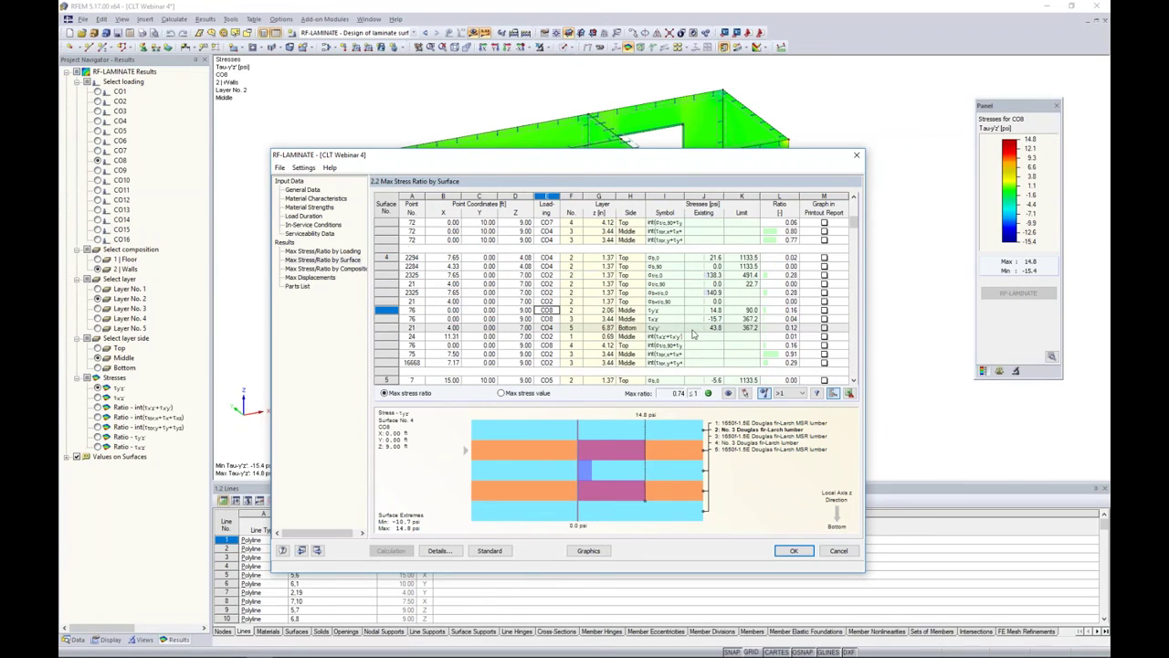
scroll(649, 329, "down", 2)
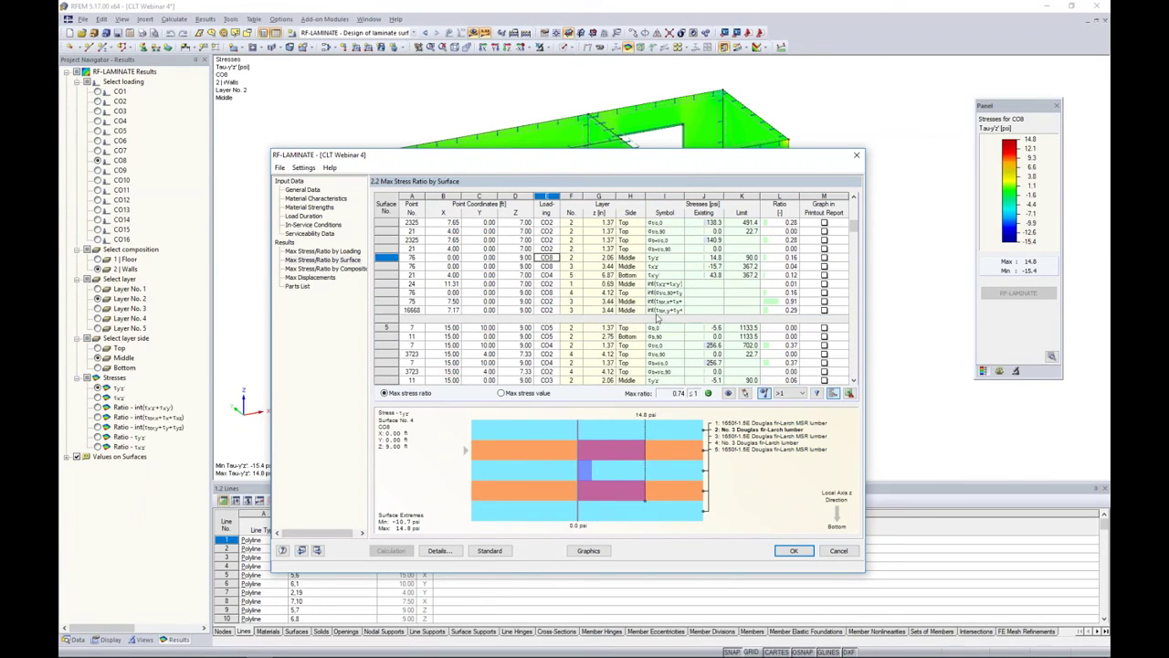
scroll(668, 308, "down", 1)
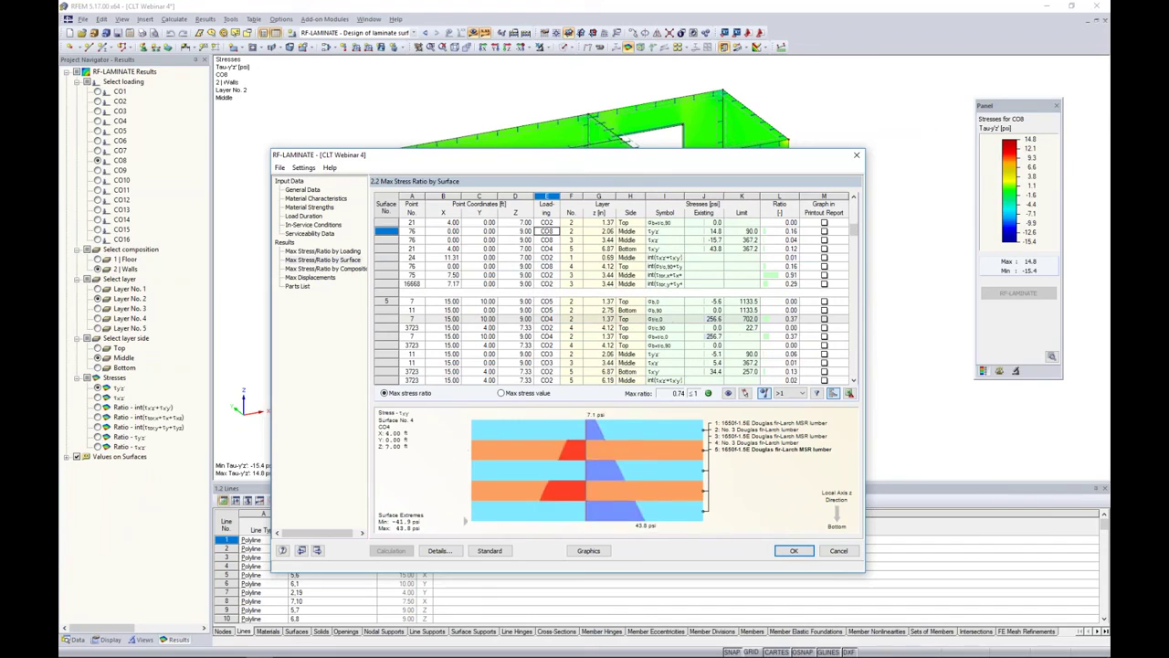
scroll(656, 370, "down", 3)
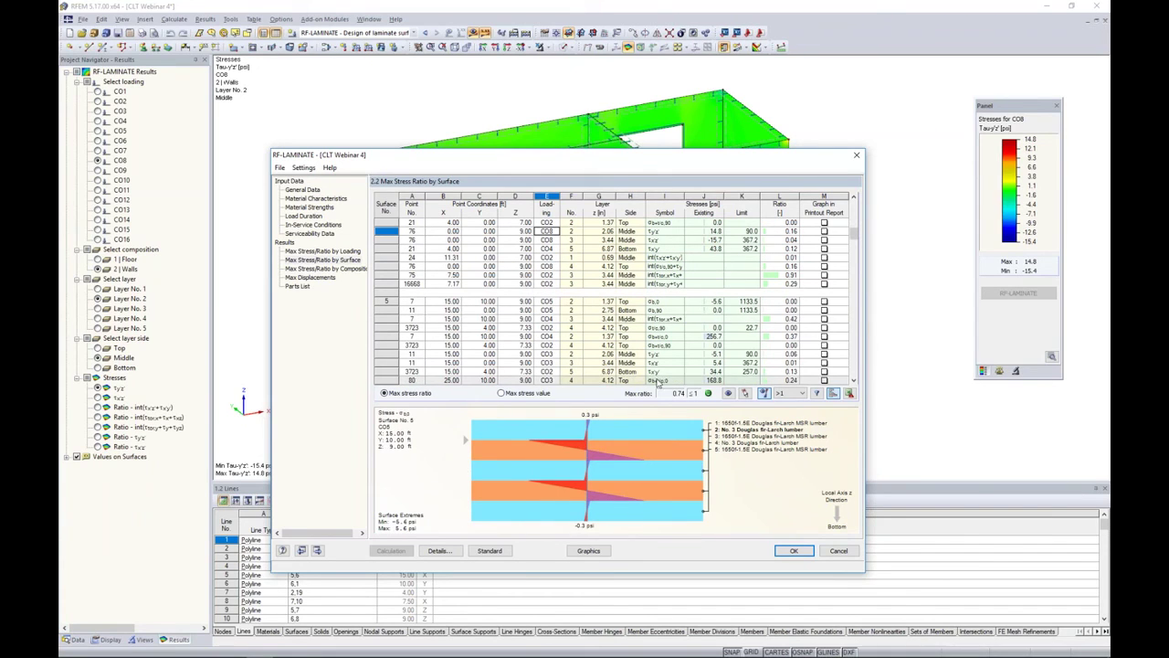
left_click(664, 318)
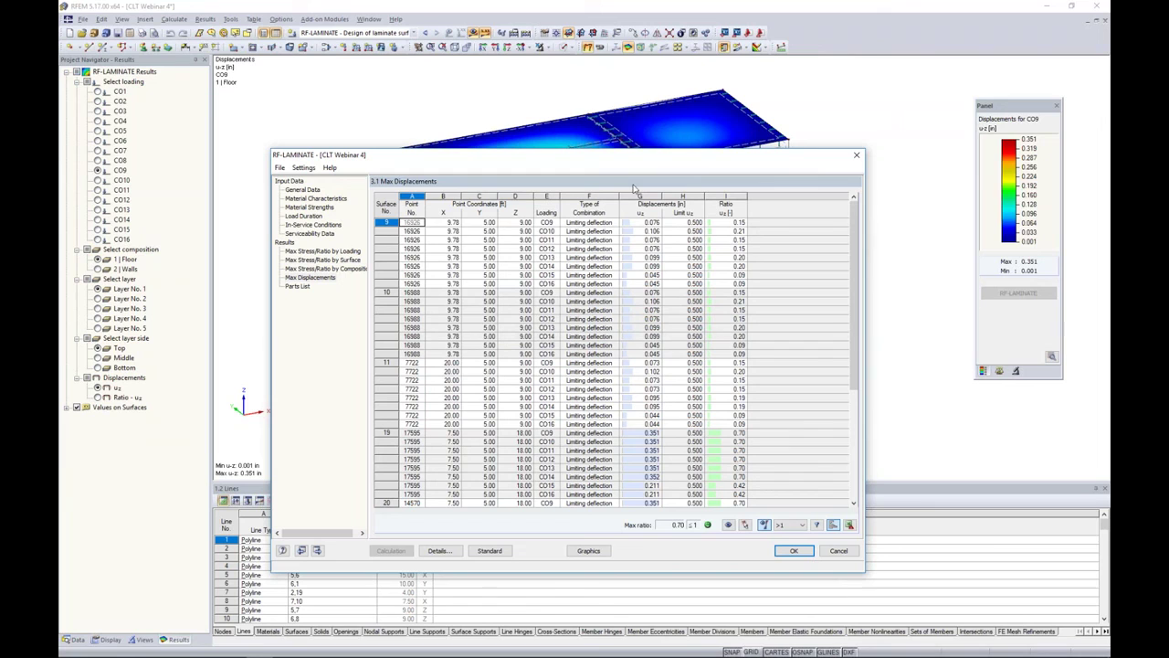
Compare the maximum displacements with the deformed floor and roof on the model, and view the parts list.
left_click_drag(634, 164, 613, 297)
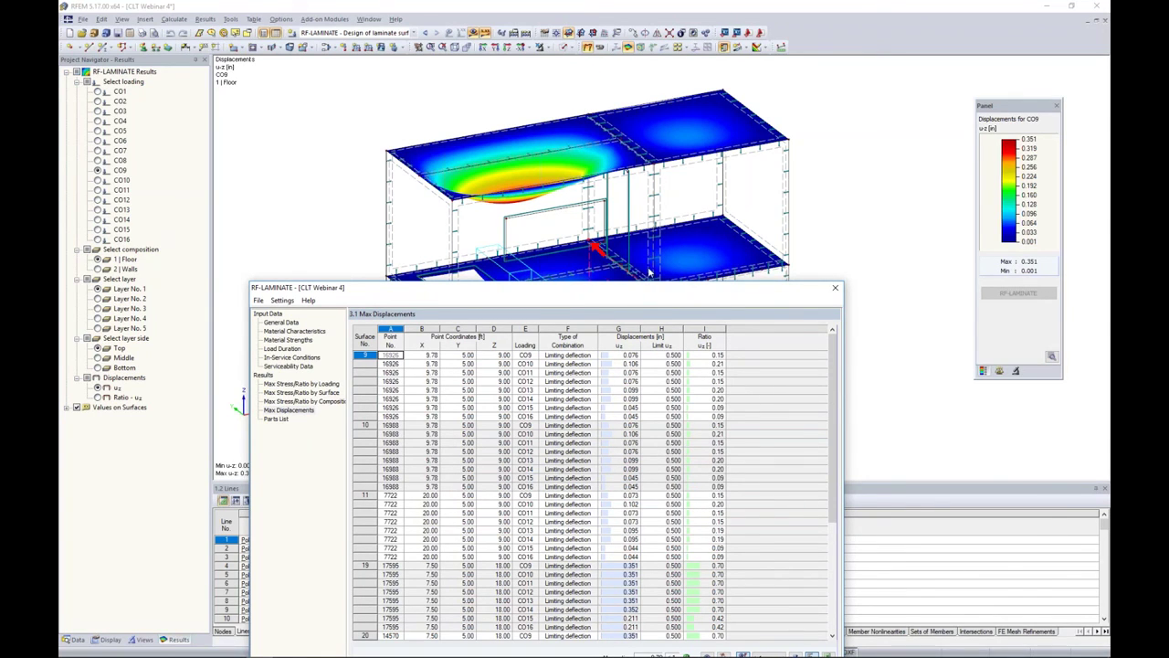
left_click_drag(650, 289, 670, 100)
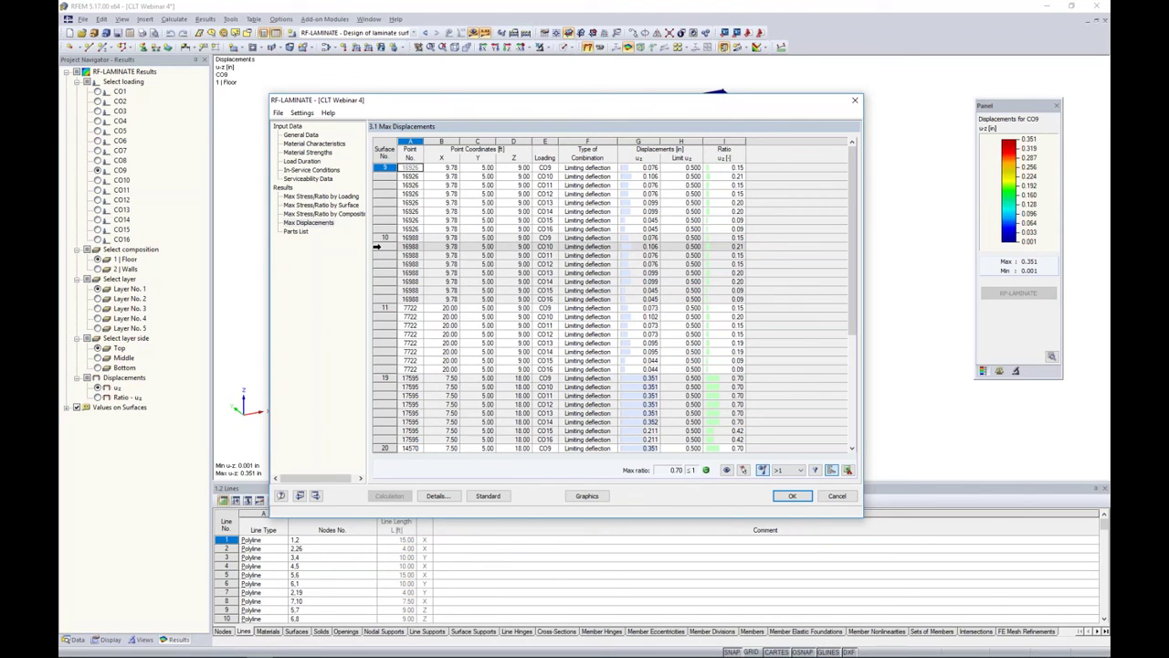
left_click(289, 232)
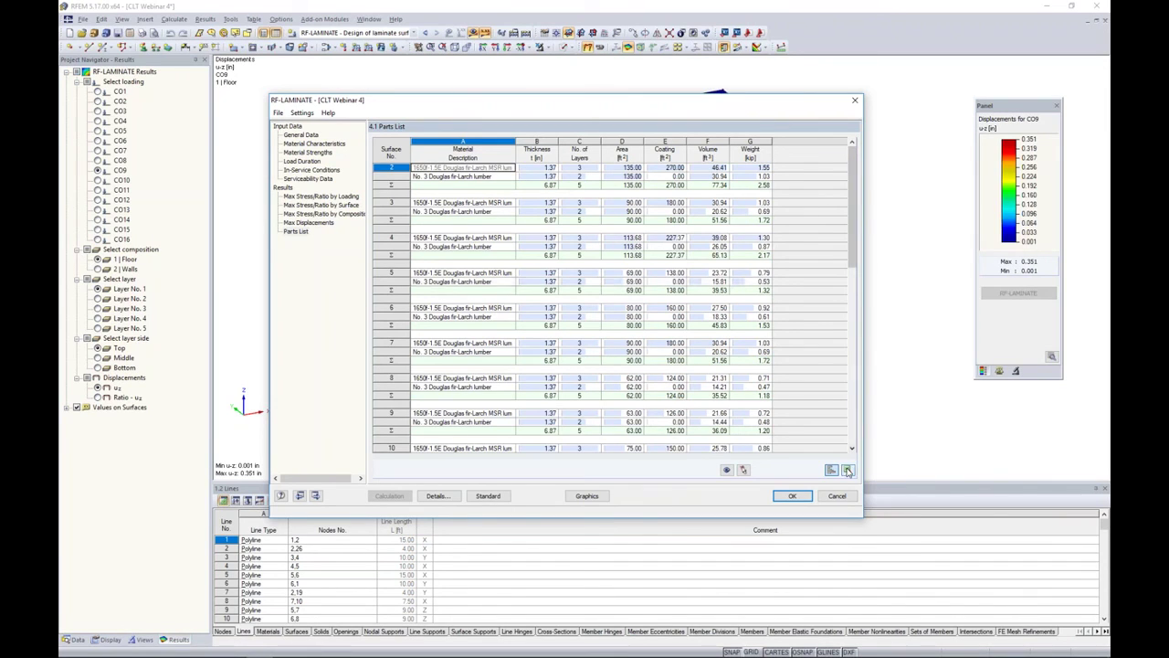
Return to the maximum stress ratios by surface, inspect the stress display and plate bending theory details, and discard the dialog.
left_click(322, 205)
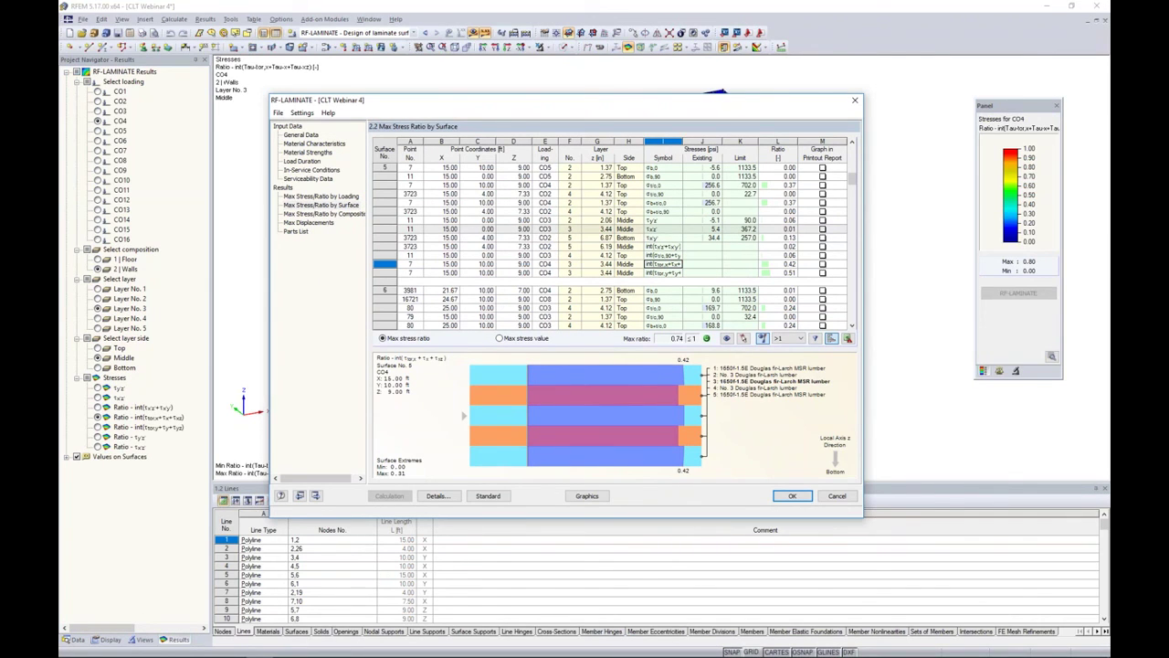
left_click(452, 497)
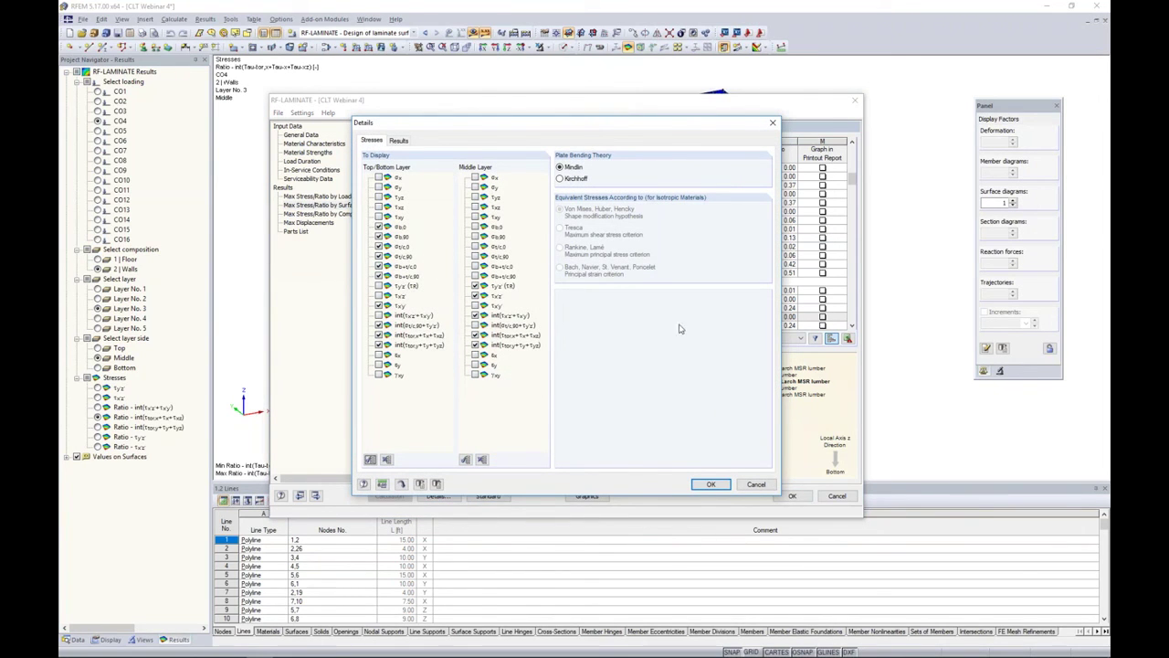
left_click(756, 484)
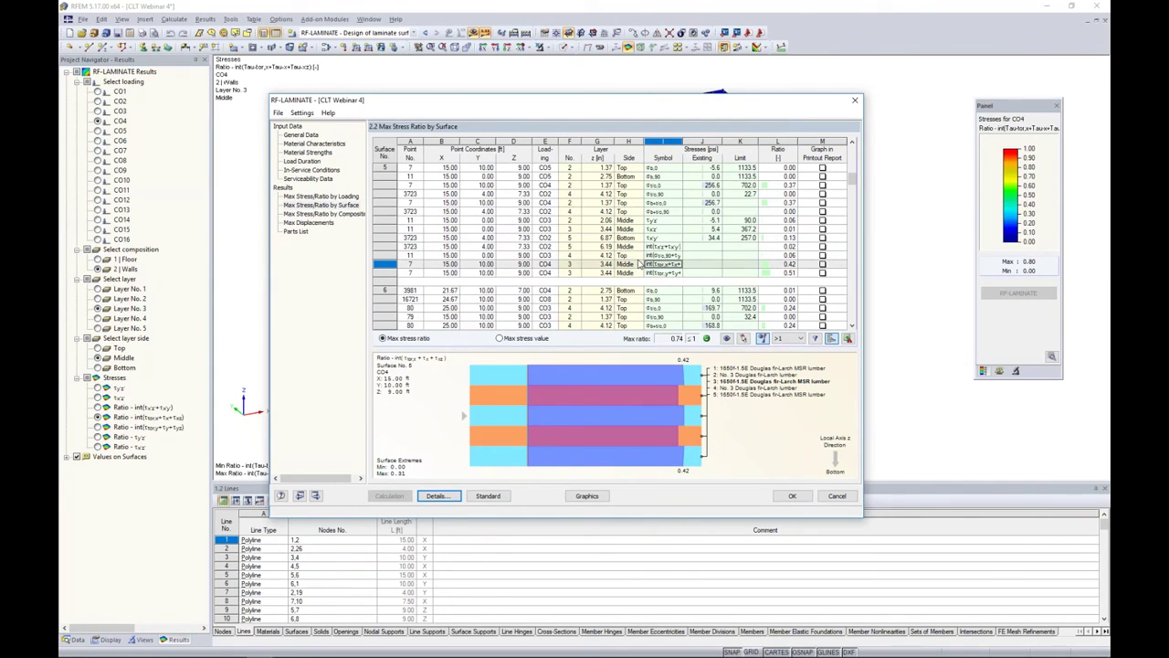
Show the results graphically on the model, displaying the walls' bending stress at the top of layer 3 for CO5.
left_click(587, 496)
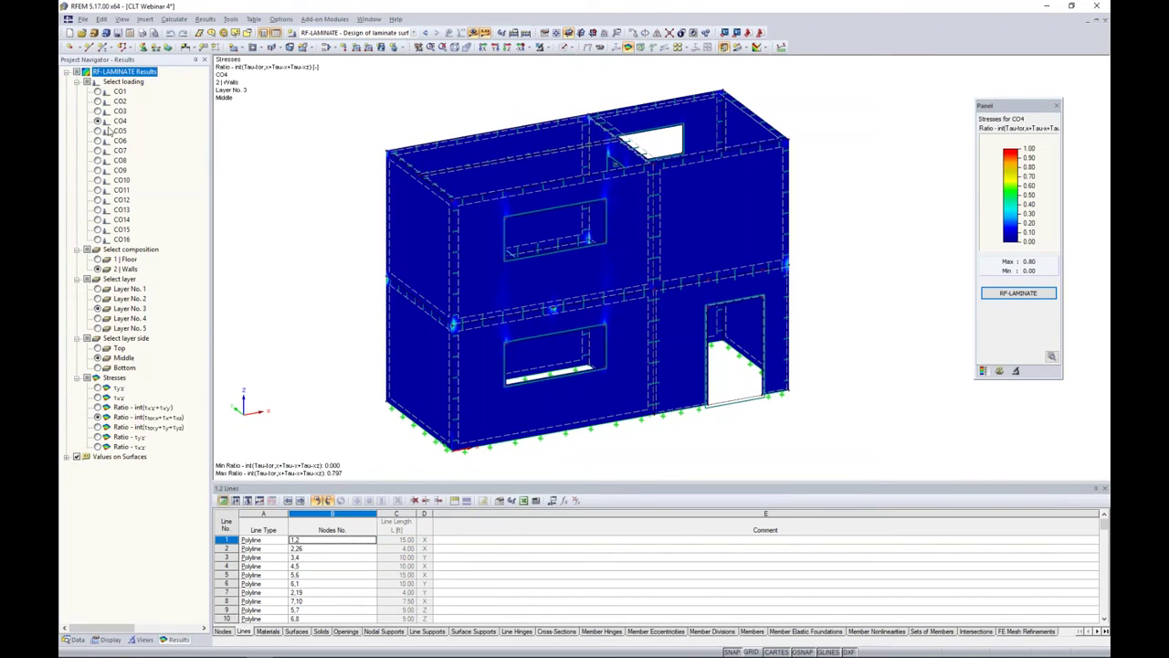
left_click(97, 349)
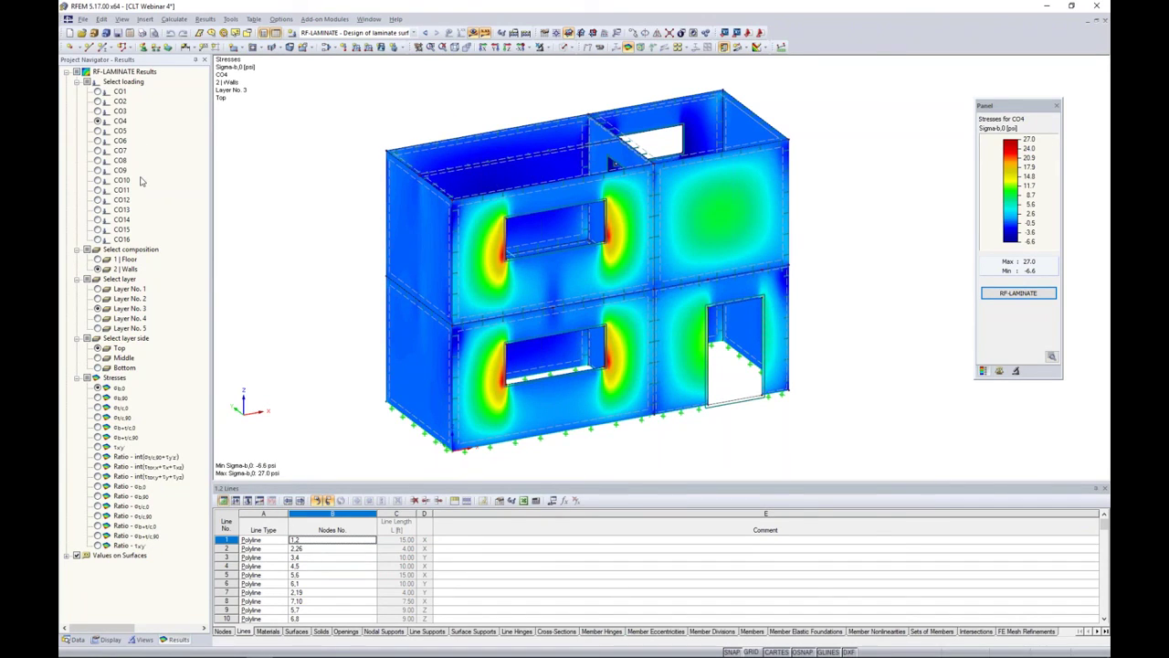
left_click(97, 131)
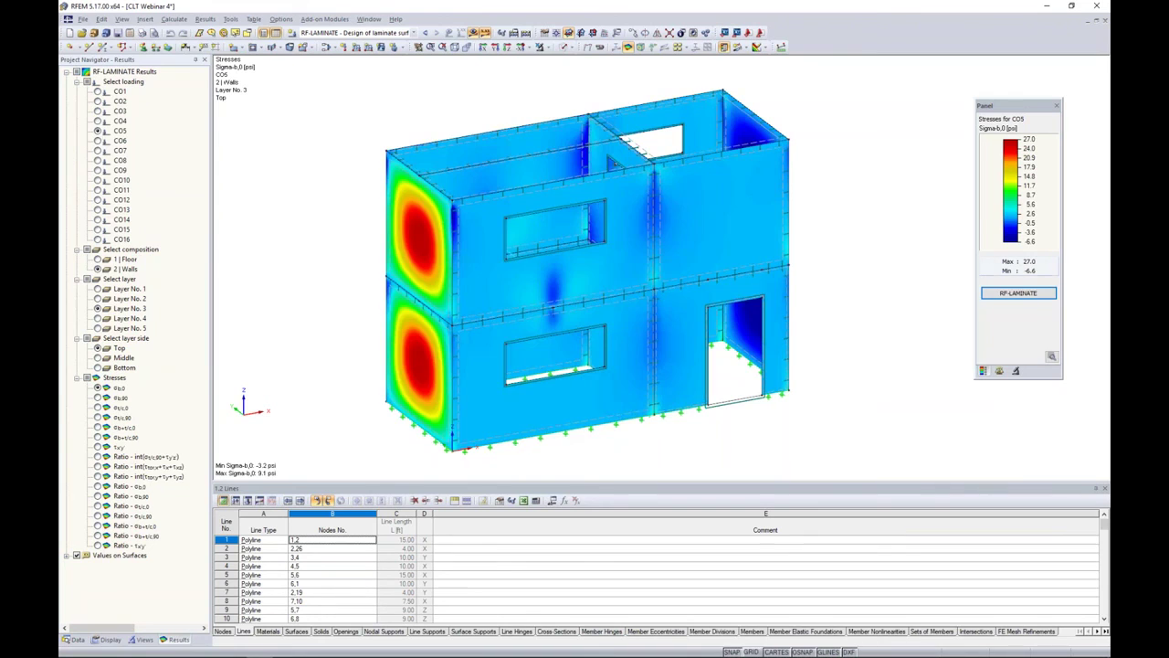
Switch the displayed stress results to CO6 and compare the floor composition with the walls.
left_click(98, 112)
left_click(98, 141)
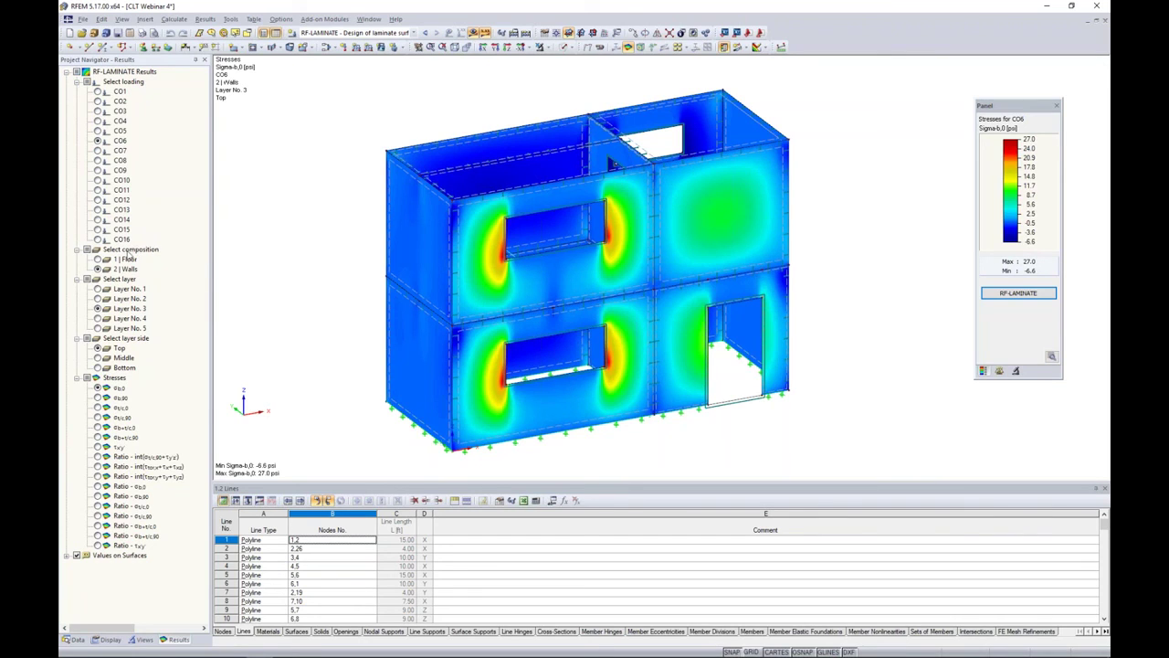
left_click(97, 259)
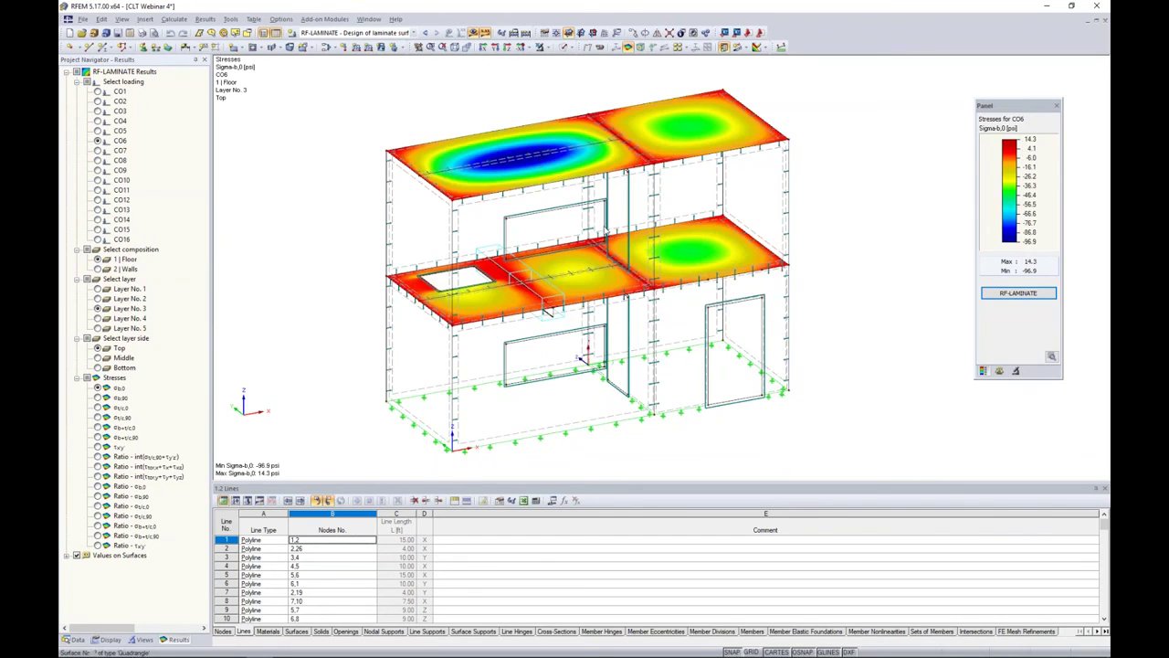
left_click(97, 269)
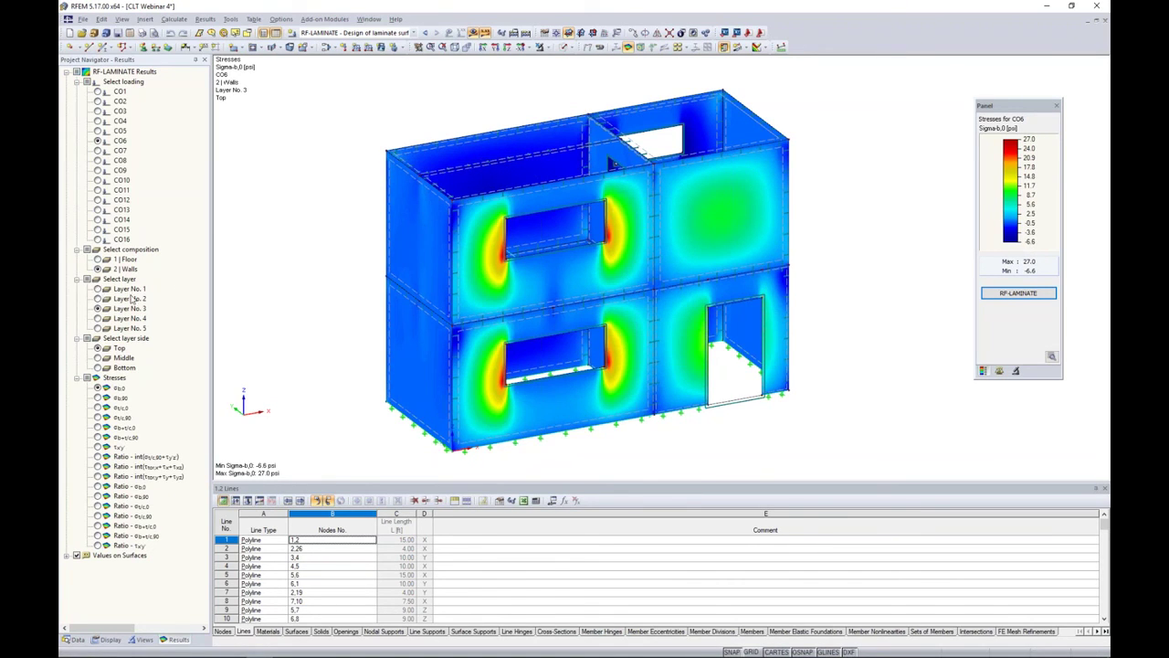
Step through the walls' bending stress in layers 1 to 5, returning to layer 4 to view its middle and bottom sides.
left_click(97, 289)
left_click(98, 299)
left_click(98, 308)
left_click(98, 318)
left_click(98, 328)
left_click(98, 317)
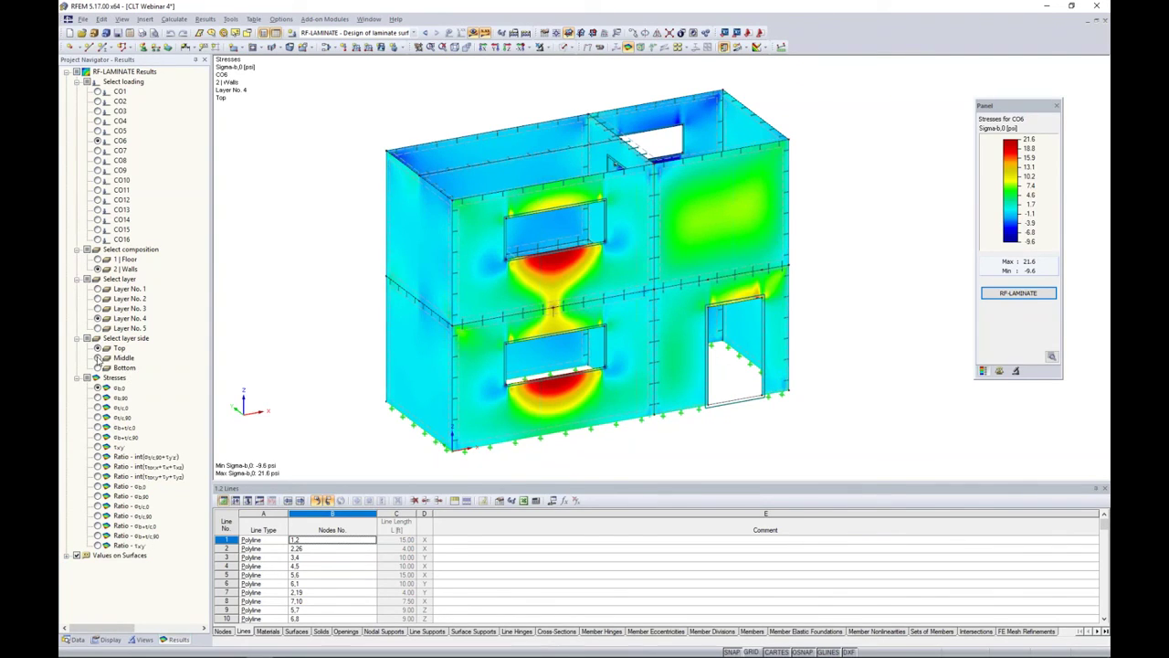
left_click(98, 357)
left_click(97, 367)
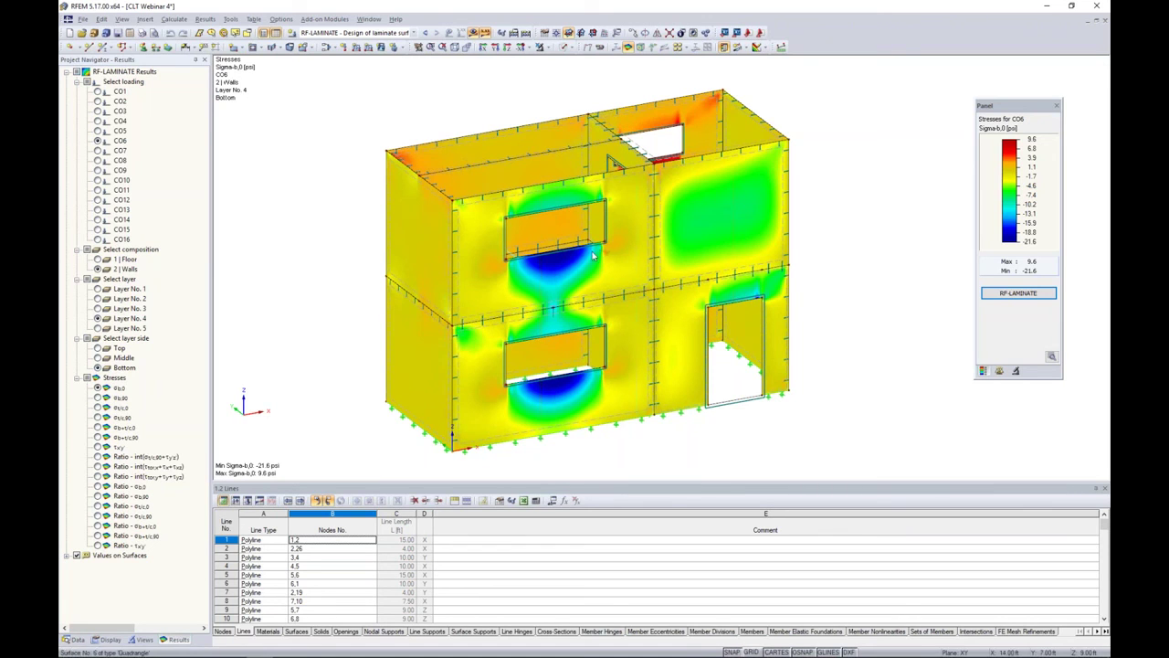
View the walls' axial stress Sigma-t/c,0, shear stress, combined axial and shear ratio, and Sigma-b,0 bending ratio.
mouse_move(709, 278)
middle_mouse_down("ctrl")
mouse_move(597, 326)
mouse_move(717, 291)
middle_mouse_up("ctrl")
scroll(709, 275, "down", 1)
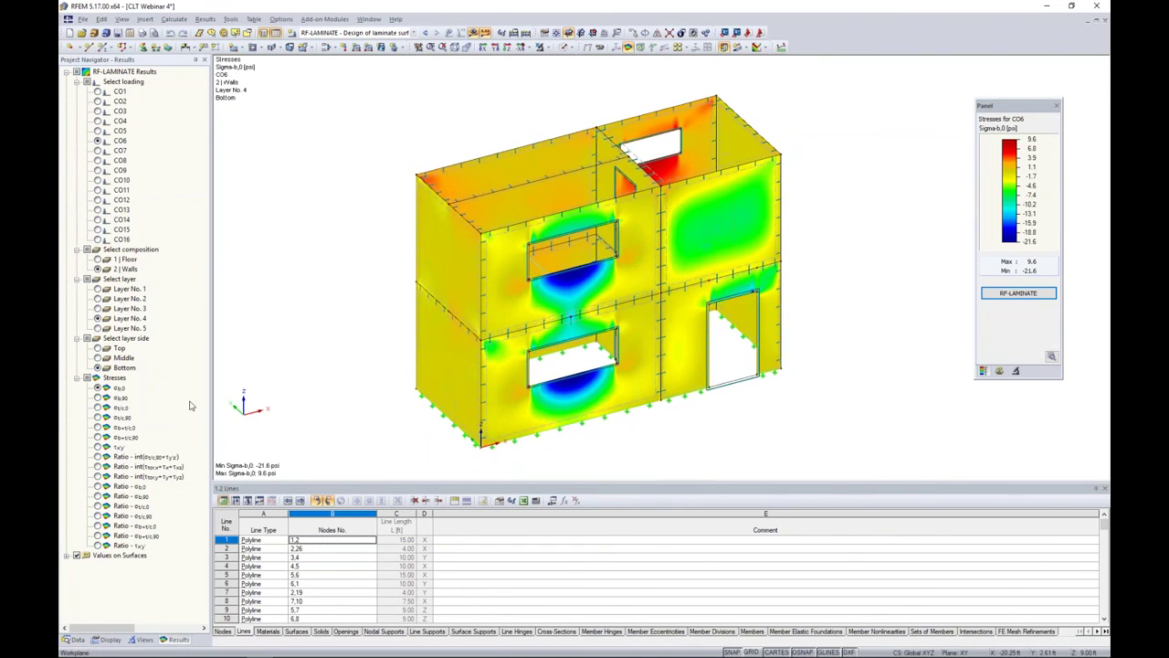
left_click(97, 408)
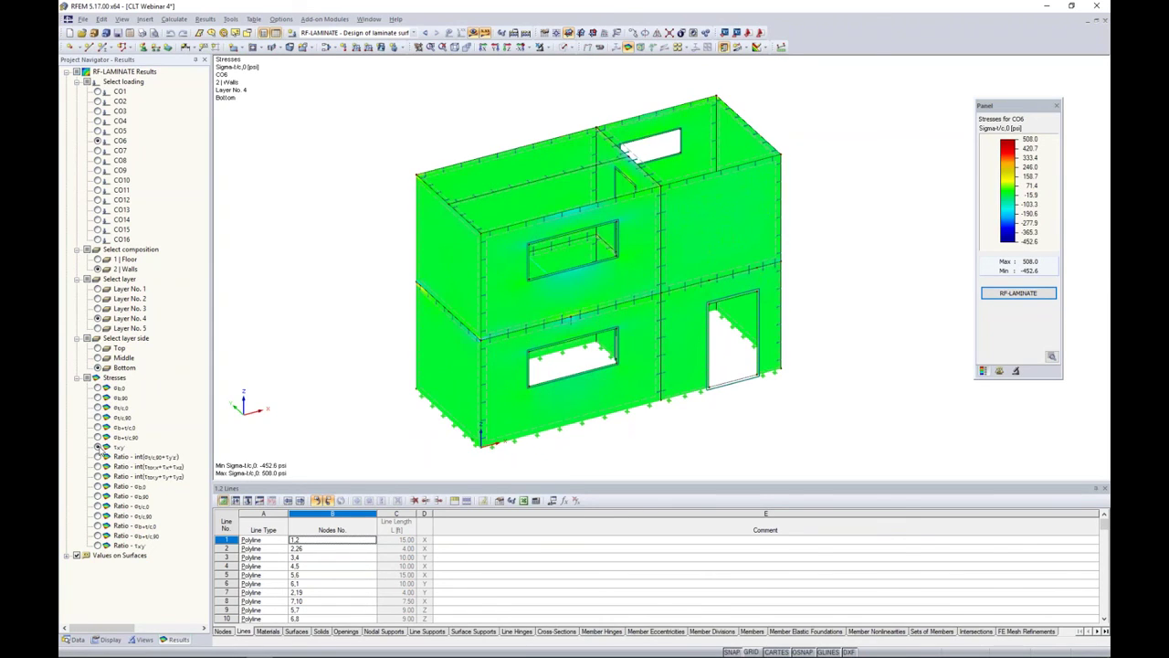
left_click(98, 447)
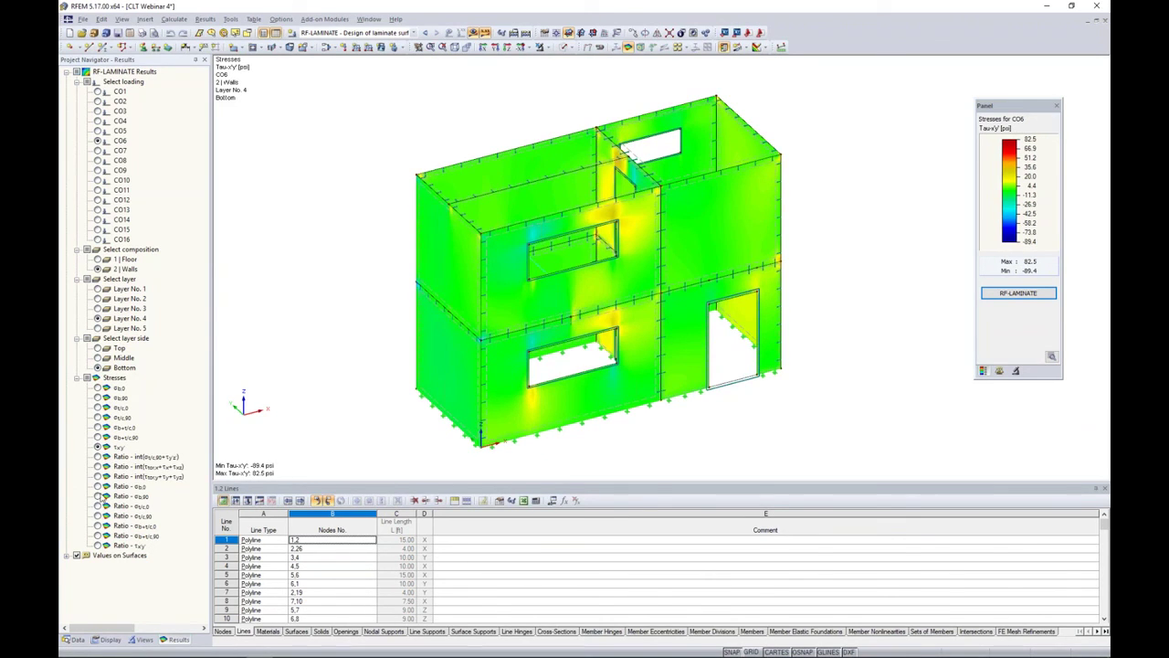
left_click(98, 457)
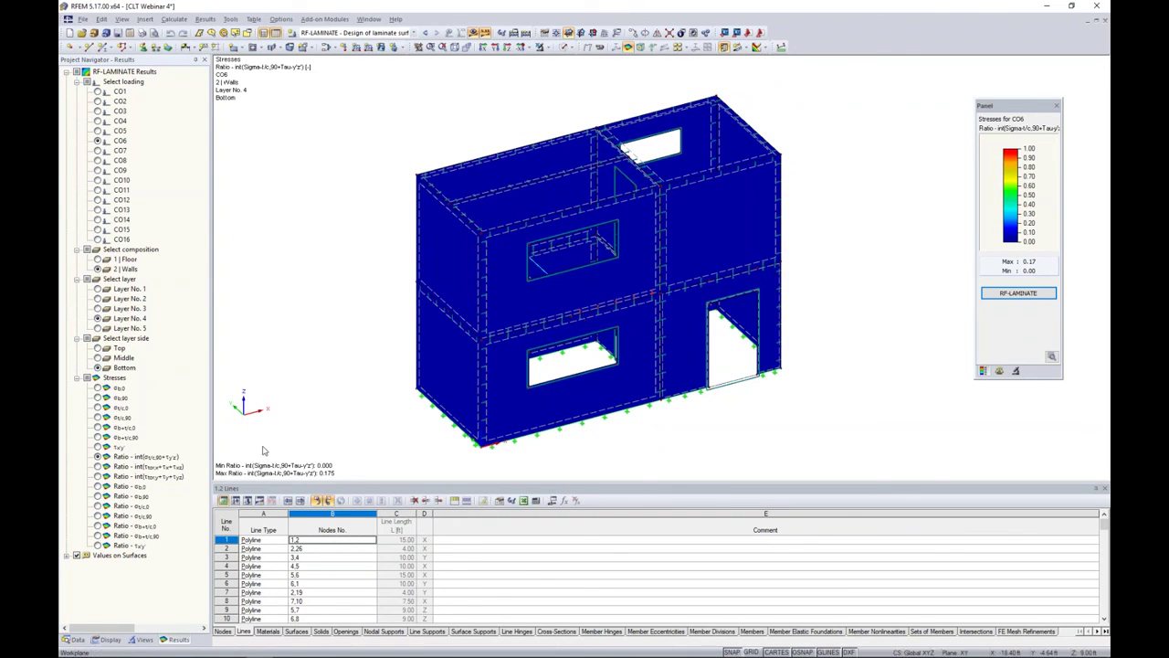
left_click(97, 486)
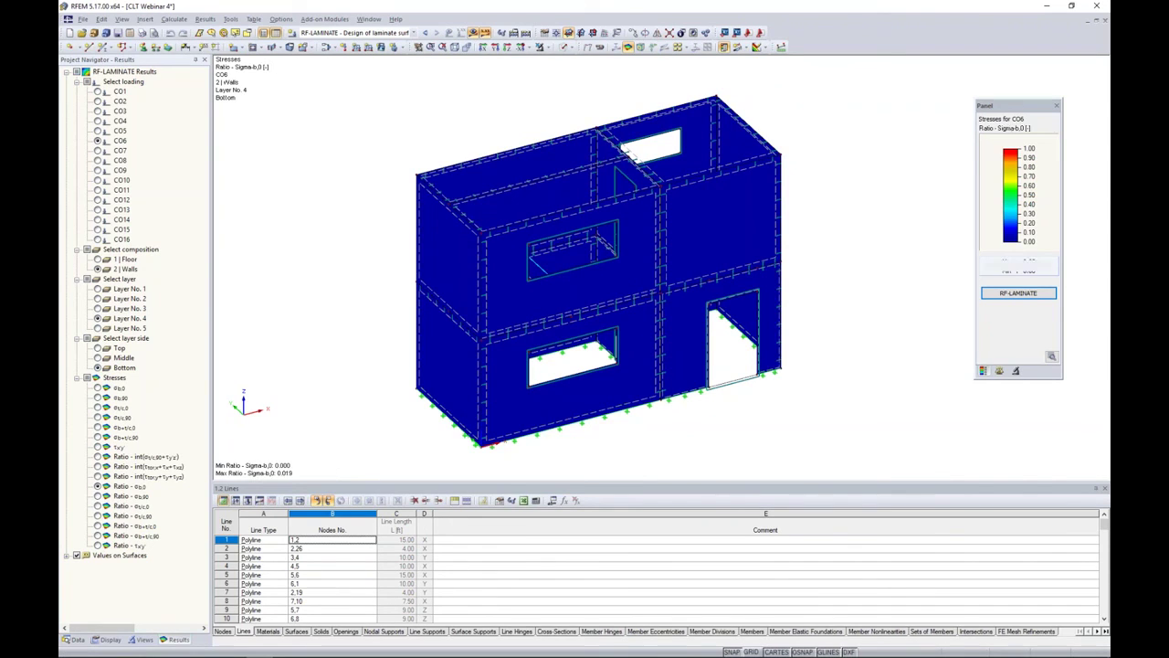
Set the Sigma-b,0 ratio color scale's maximum to 0.40 and refill the intermediate values evenly.
double_click(1011, 154)
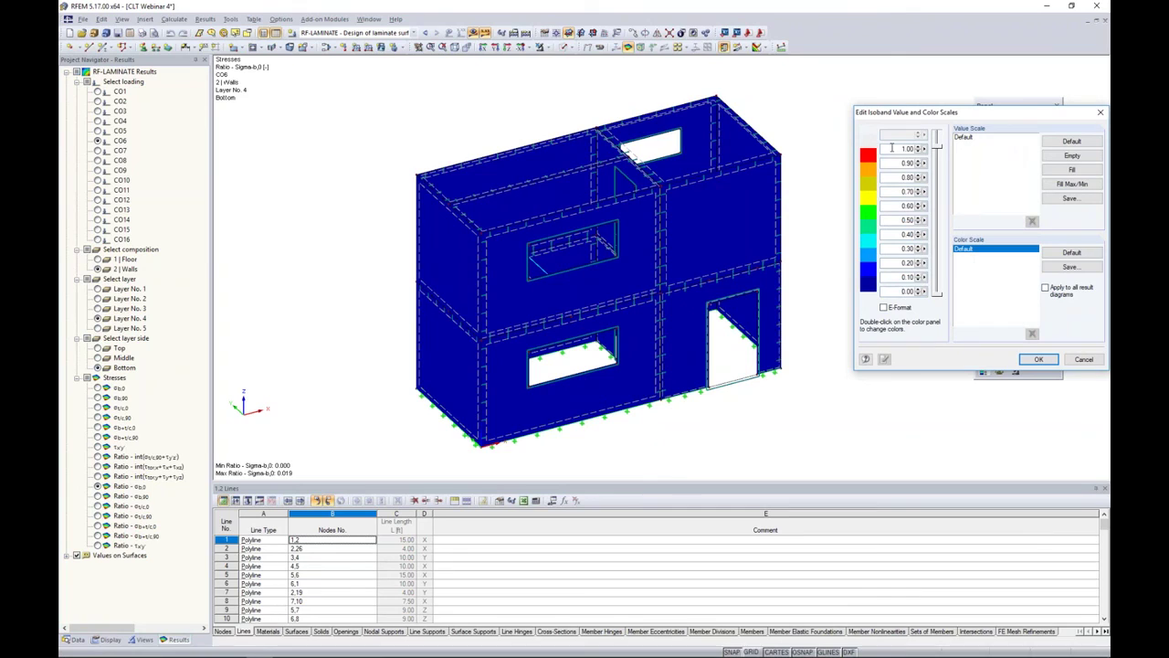
double_click(907, 149)
type("0.4")
left_click(1072, 170)
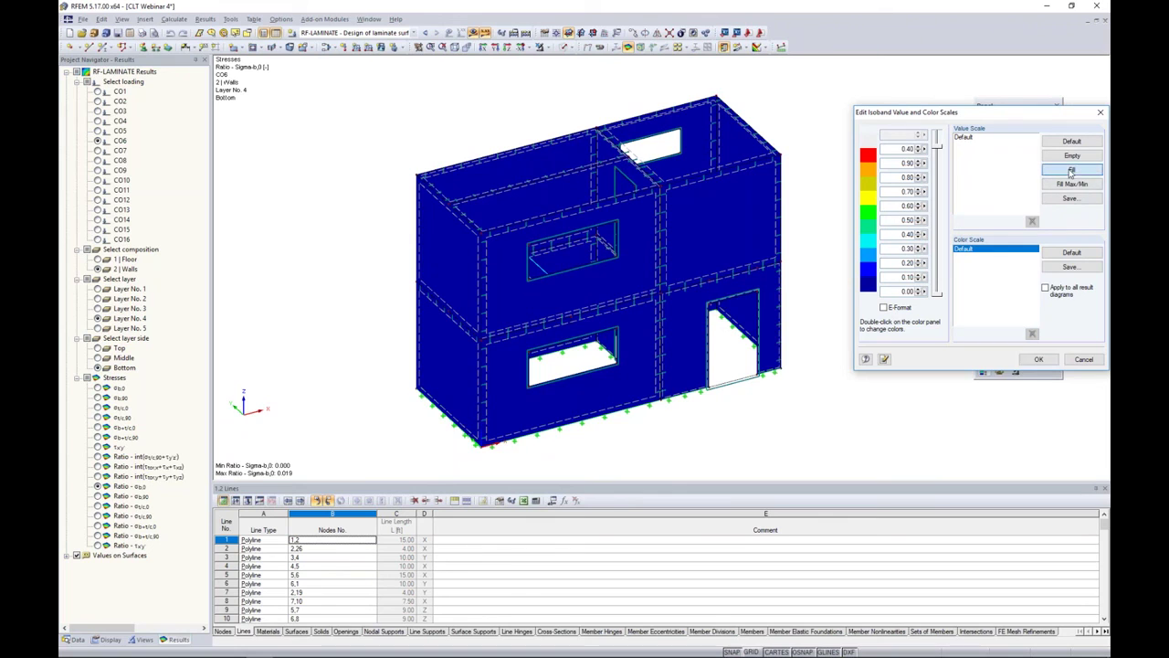
left_click(1041, 360)
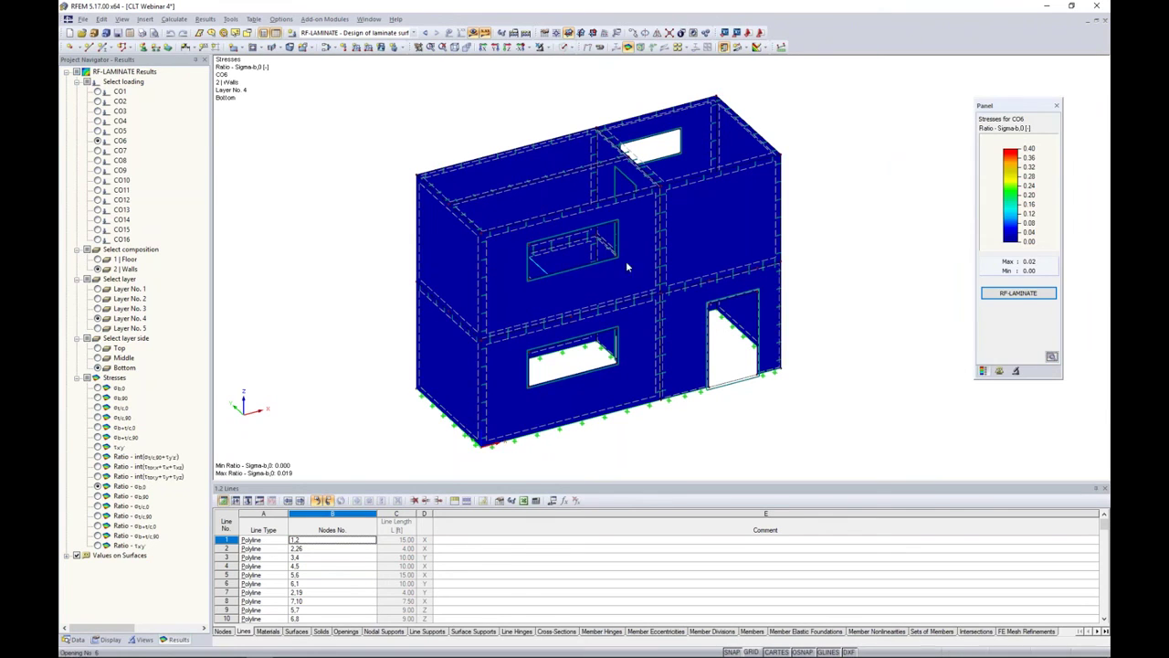
Return to the walls' Sigma-b,0 bending stress, set its color scale maximum to 4.0 psi with evenly filled intermediate values, and inspect the model.
mouse_move(611, 262)
middle_mouse_down("ctrl")
mouse_move(636, 295)
mouse_move(769, 326)
mouse_move(608, 239)
mouse_move(501, 275)
mouse_move(610, 259)
middle_mouse_up("ctrl")
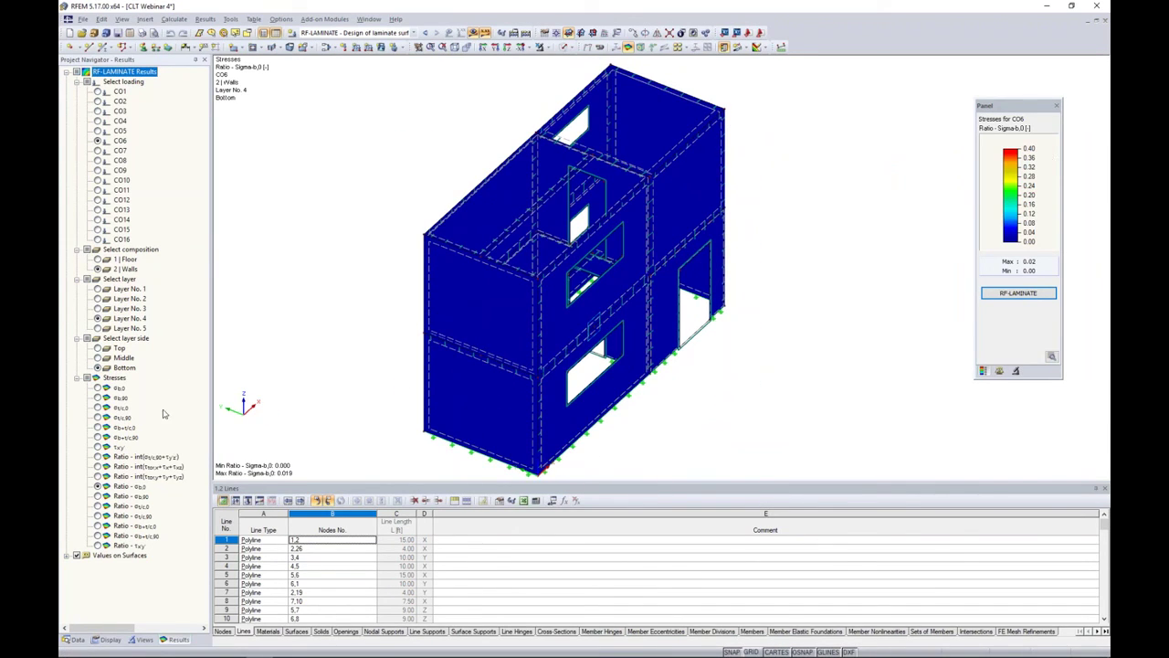
left_click(98, 387)
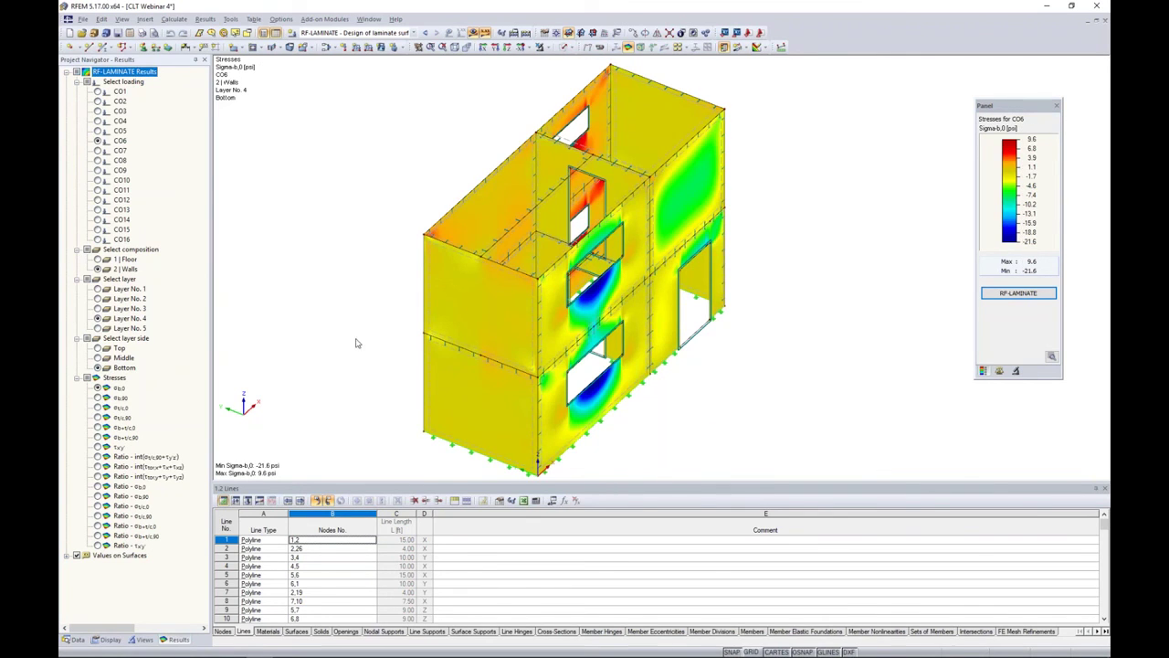
double_click(1012, 158)
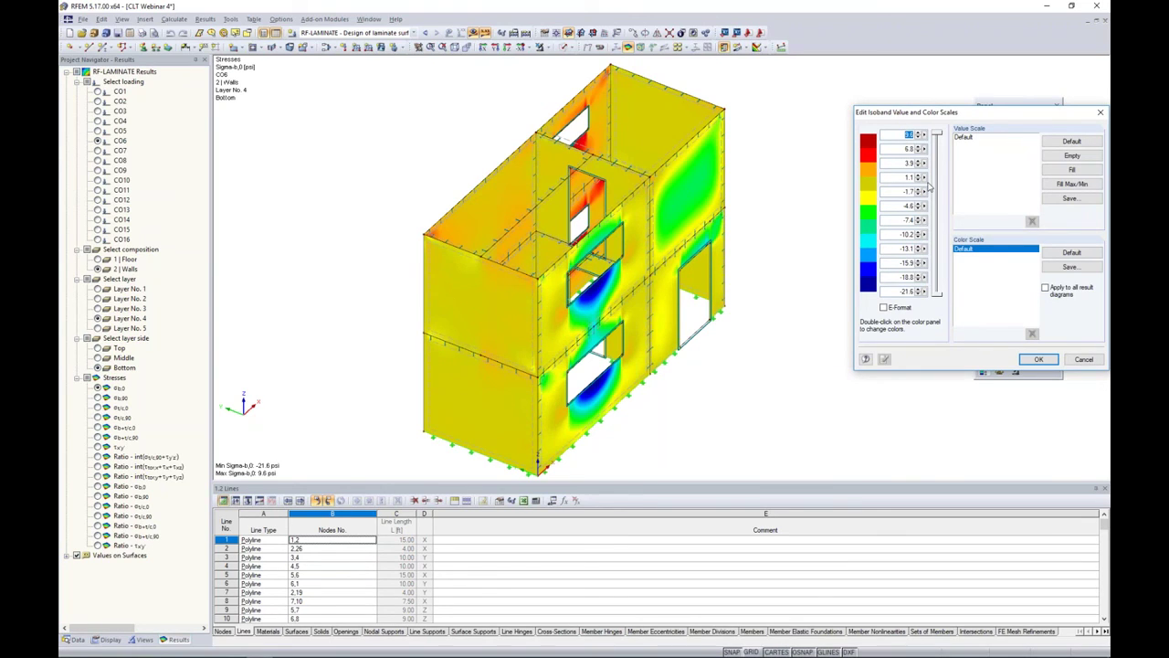
type("4")
left_click(1039, 359)
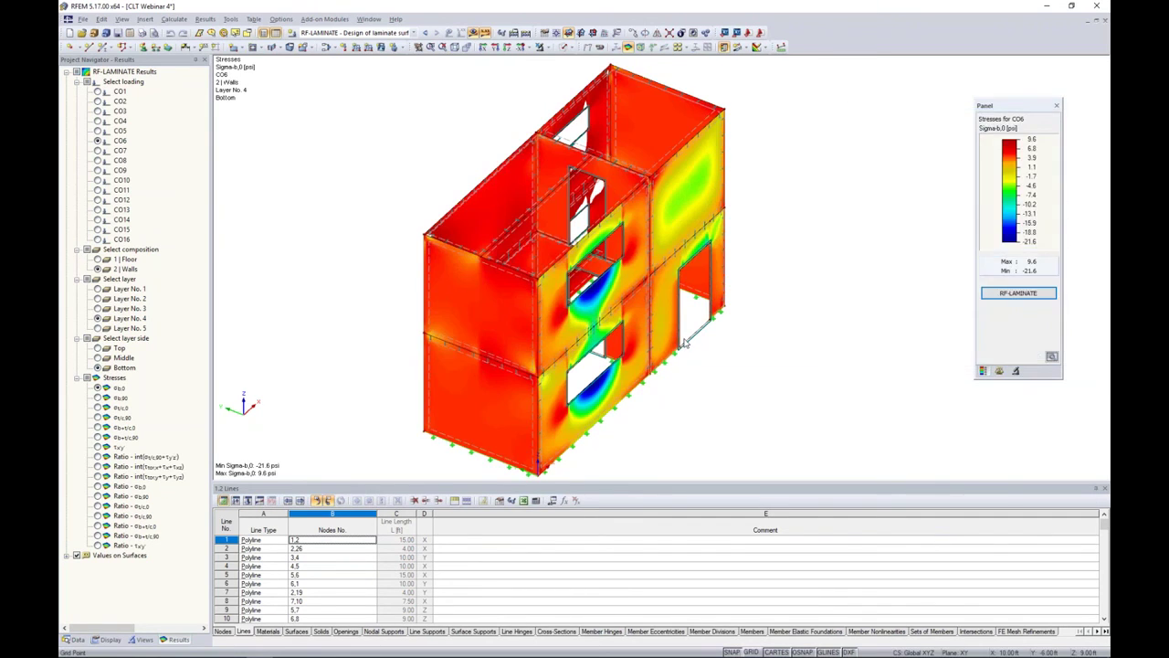
middle_click_drag(685, 341, 775, 174, "ctrl")
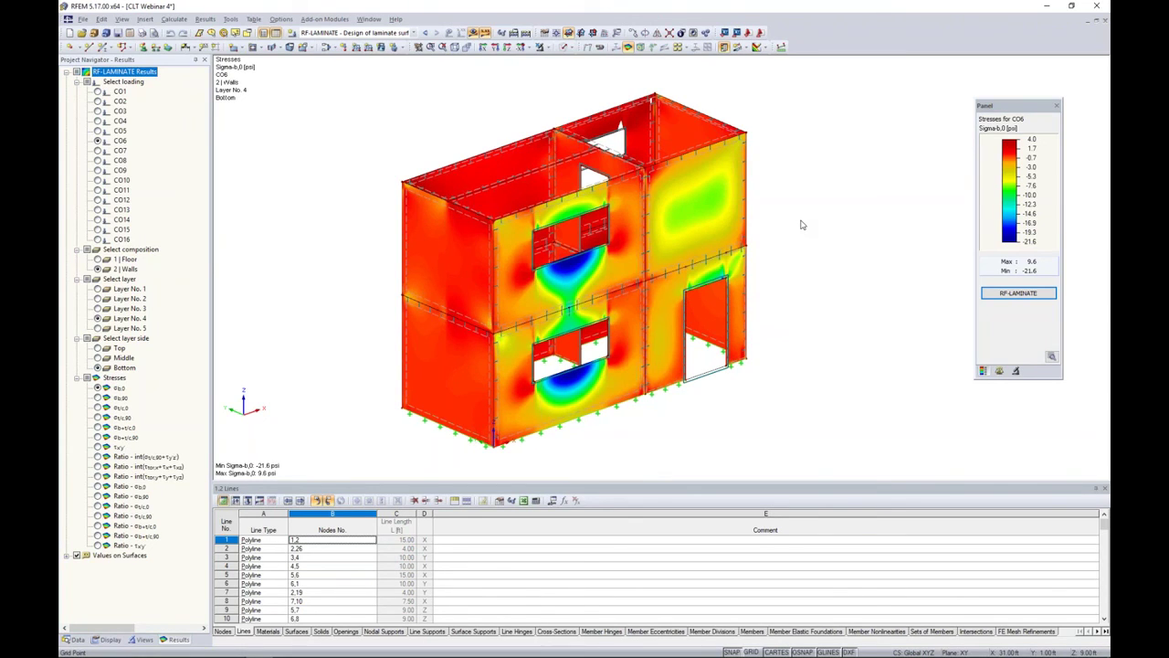
Switch to the presentation window showing the More Information slide.
key("super+Tab")
left_click(719, 215)
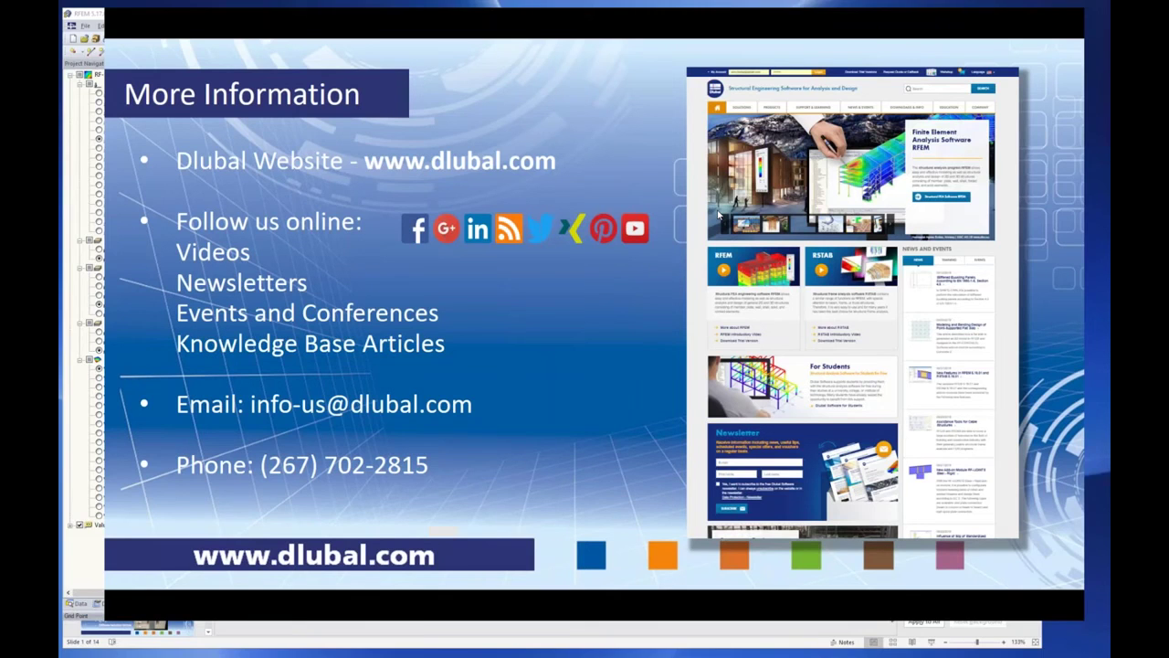